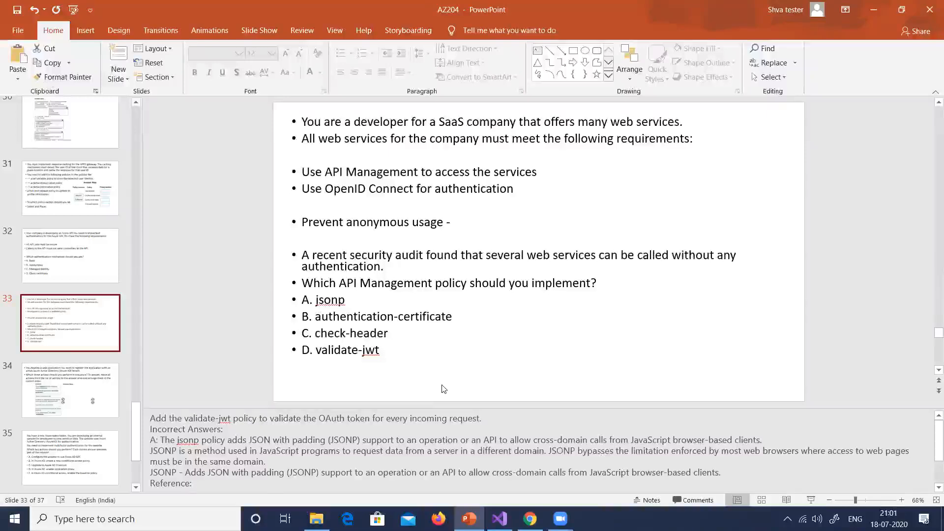
# Open slide 34 on registering an application with Azure AD and capture the whole screen as a snip for annotation
pyautogui.click(59, 391)
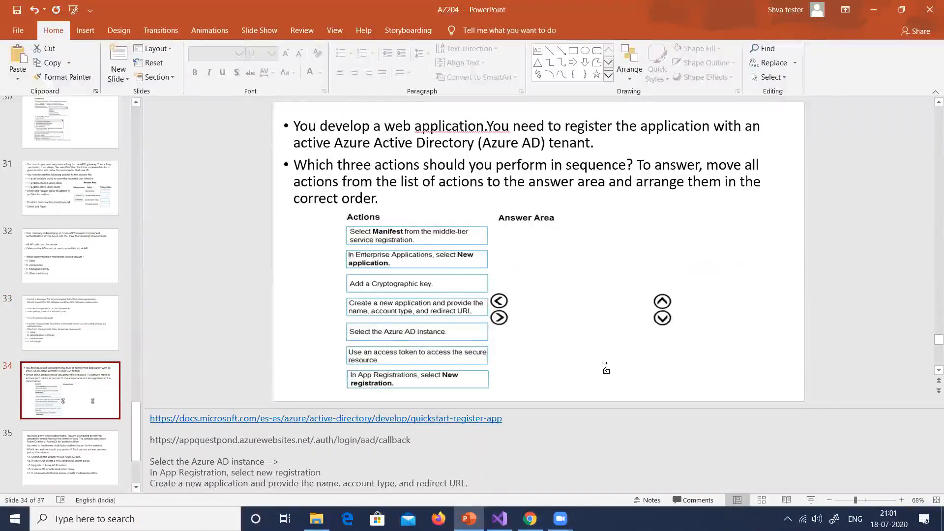
pyautogui.scroll(1, 602, 361)
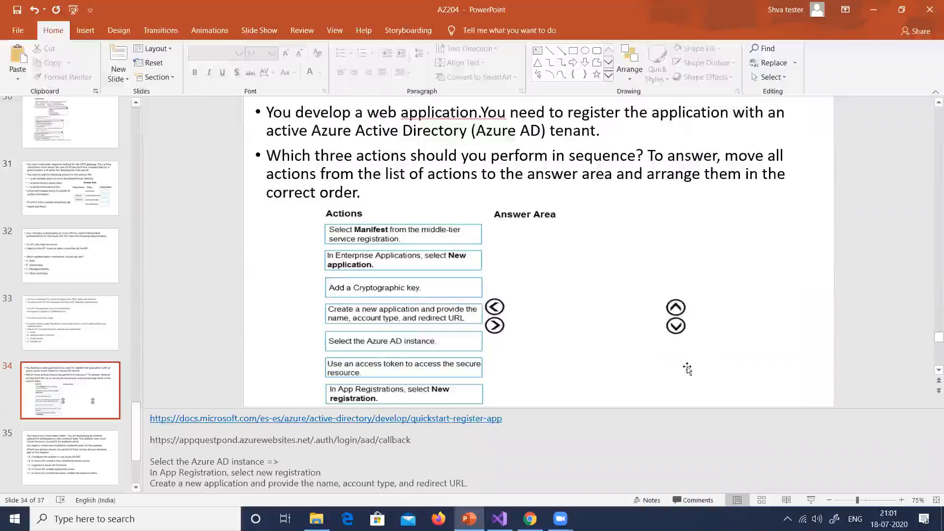
pyautogui.click(835, 518)
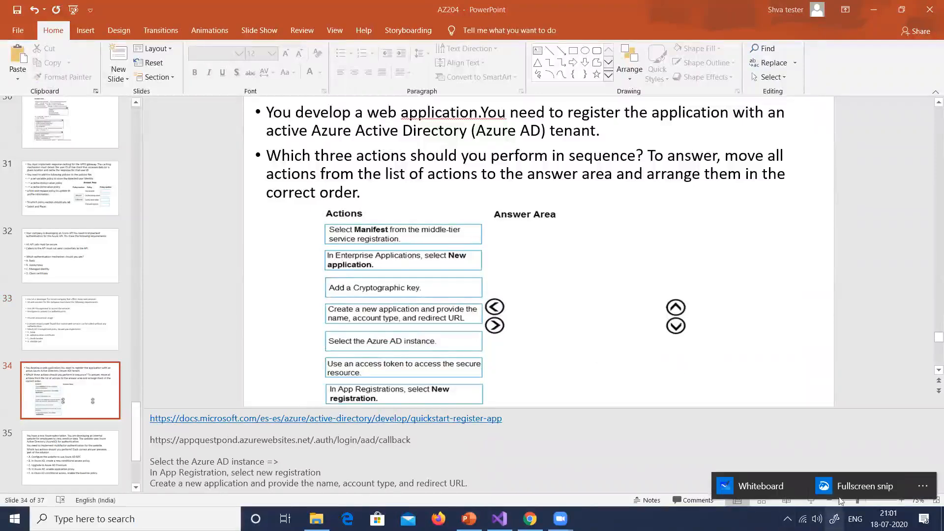
pyautogui.click(846, 487)
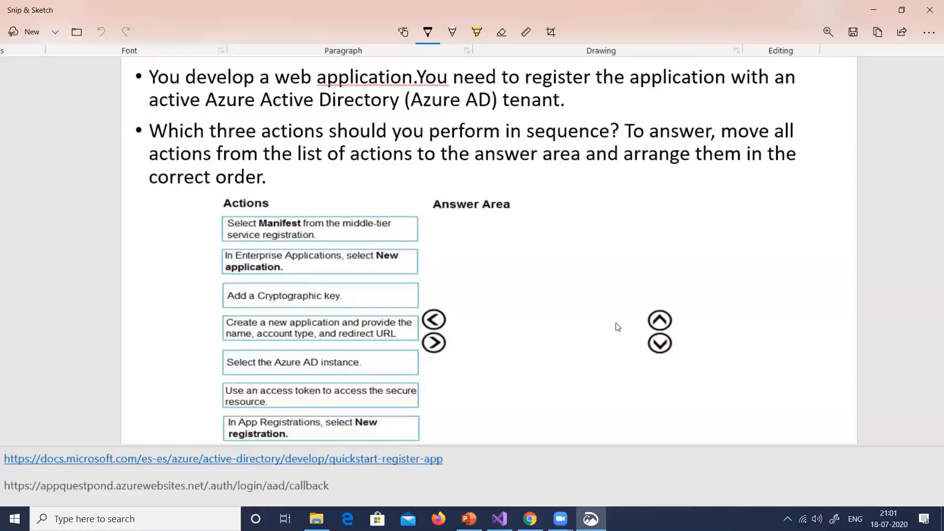
# Underline "the application" in the first bullet and handwrite a circled ".netcore" note near the end of the tenant line
pyautogui.click(563, 92)
pyautogui.moveTo(569, 89); pyautogui.dragTo(648, 88)
pyautogui.click(722, 104)
pyautogui.moveTo(729, 101); pyautogui.dragTo(743, 111)
pyautogui.moveTo(748, 103); pyautogui.dragTo(768, 113)
pyautogui.moveTo(758, 100)
pyautogui.mouseDown()
pyautogui.moveTo(776, 99)
pyautogui.moveTo(785, 111)
pyautogui.mouseUp()
pyautogui.moveTo(791, 104); pyautogui.dragTo(801, 110)
pyautogui.moveTo(801, 107); pyautogui.dragTo(810, 109)
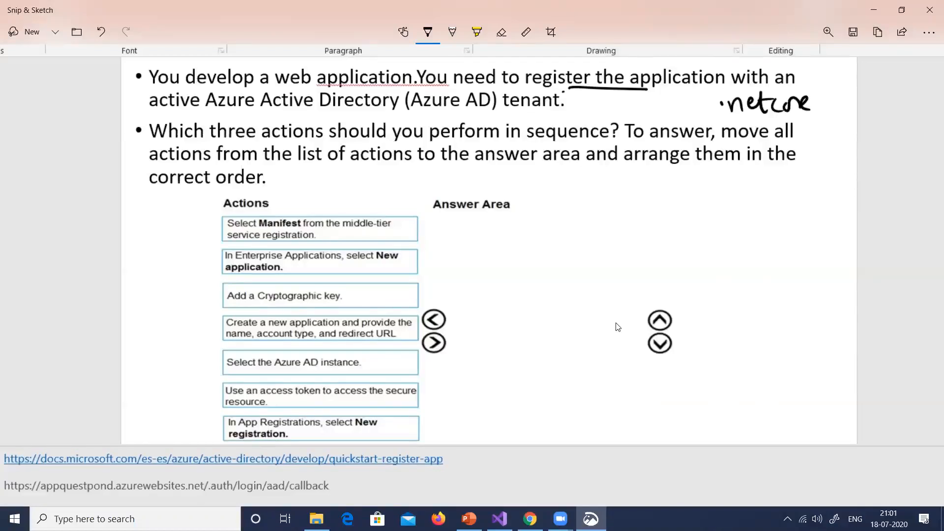
pyautogui.moveTo(728, 88)
pyautogui.mouseDown()
pyautogui.moveTo(710, 108)
pyautogui.moveTo(767, 89)
pyautogui.moveTo(744, 90)
pyautogui.mouseUp()
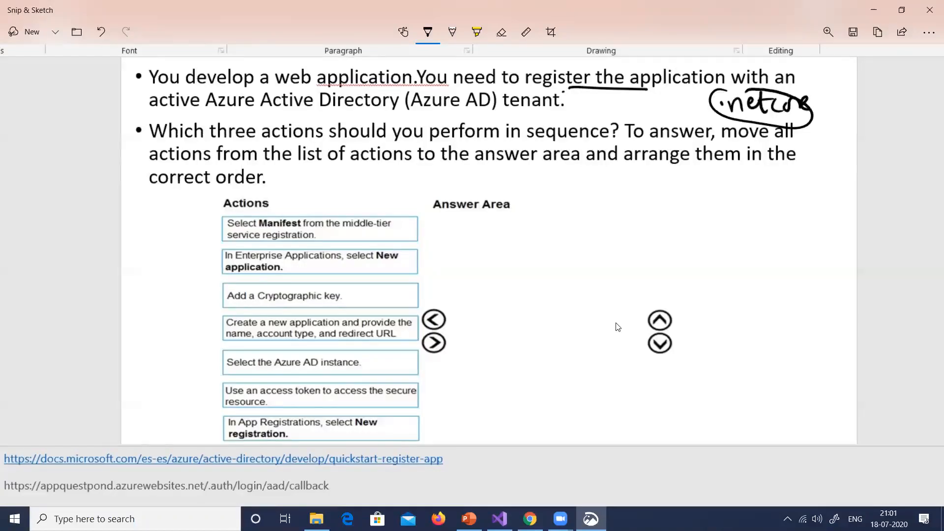
# Underline "Directory (Azure AD)" and draw an arrow from the ".netcore" note down to a boxed "Ad" label
pyautogui.moveTo(320, 116); pyautogui.dragTo(442, 114)
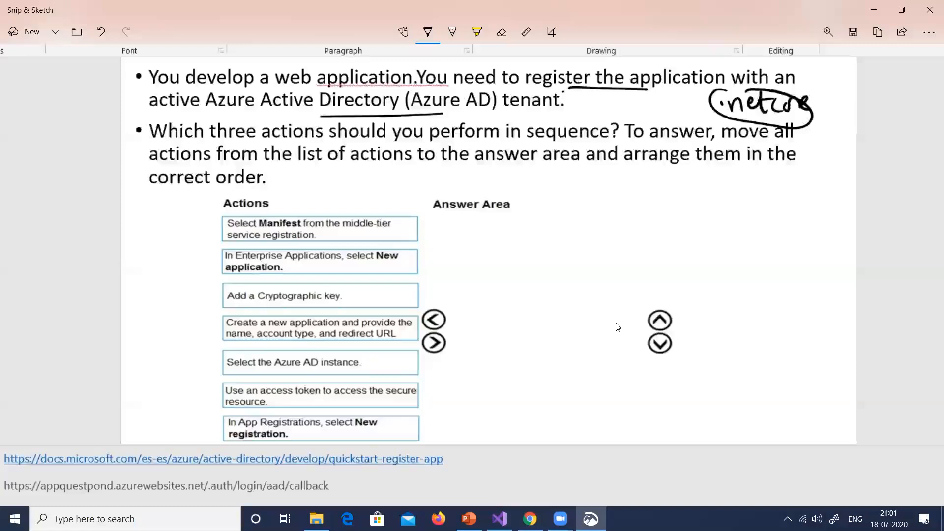
pyautogui.moveTo(768, 120)
pyautogui.mouseDown()
pyautogui.moveTo(787, 127)
pyautogui.moveTo(780, 177)
pyautogui.moveTo(802, 180)
pyautogui.mouseUp()
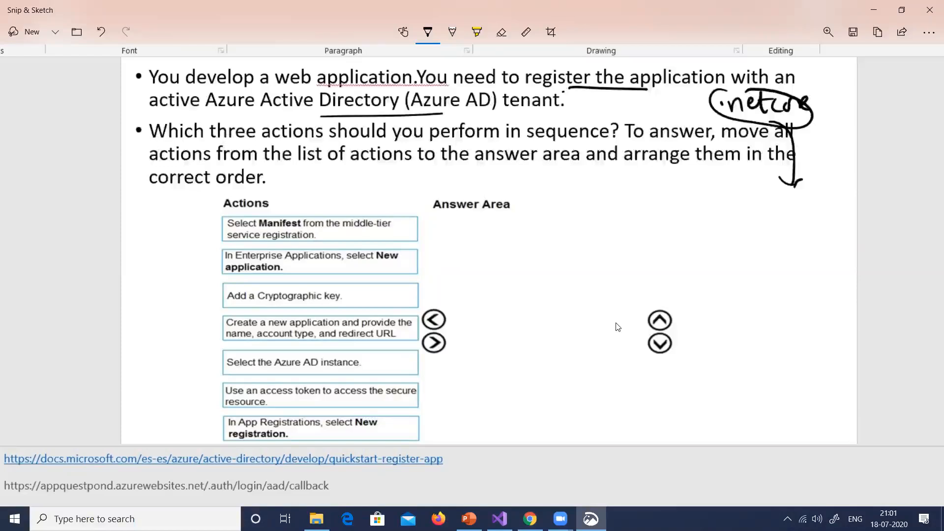
pyautogui.moveTo(761, 219)
pyautogui.mouseDown()
pyautogui.moveTo(762, 198)
pyautogui.moveTo(806, 196)
pyautogui.moveTo(767, 225)
pyautogui.mouseUp()
pyautogui.moveTo(770, 216); pyautogui.dragTo(797, 206)
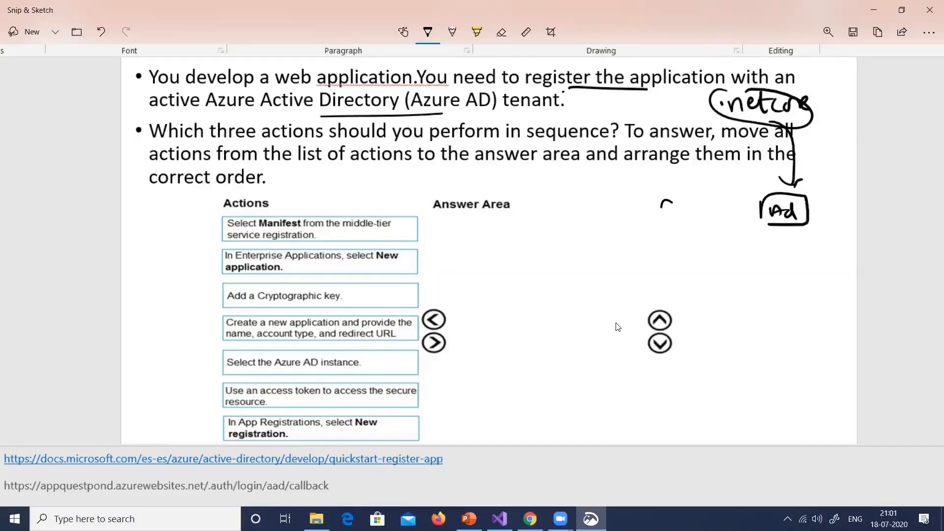
# Draw an arrow pointing up to the ".netcore" note and handwrite a boxed "App" label below its tail
pyautogui.moveTo(661, 208); pyautogui.dragTo(720, 141)
pyautogui.moveTo(695, 144); pyautogui.dragTo(720, 142)
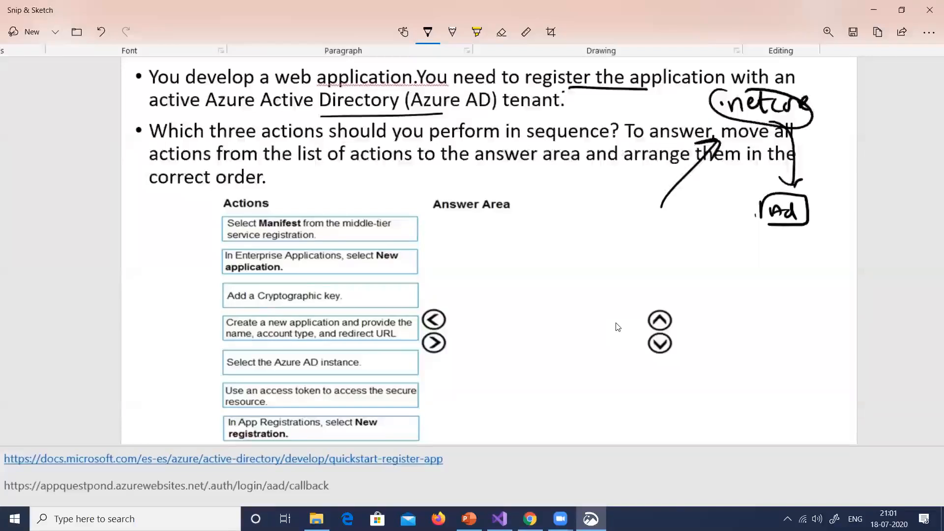
pyautogui.moveTo(590, 270)
pyautogui.mouseDown()
pyautogui.moveTo(592, 259)
pyautogui.moveTo(610, 268)
pyautogui.mouseUp()
pyautogui.moveTo(614, 273)
pyautogui.mouseDown()
pyautogui.moveTo(637, 248)
pyautogui.moveTo(575, 286)
pyautogui.mouseUp()
pyautogui.moveTo(583, 232)
pyautogui.mouseDown()
pyautogui.moveTo(651, 276)
pyautogui.moveTo(585, 283)
pyautogui.mouseUp()
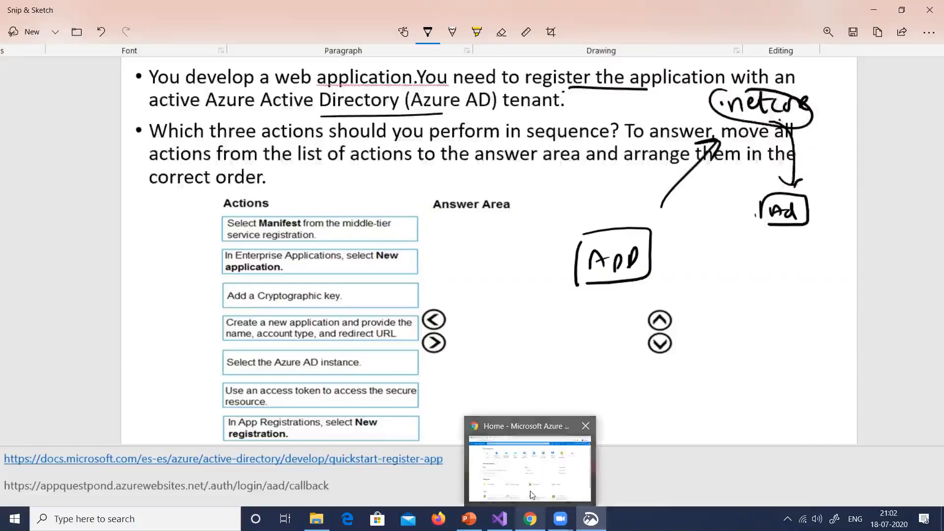
# Switch to the Azure portal in Chrome, and look at the WebApplication2 publish page in Visual Studio
pyautogui.click(531, 491)
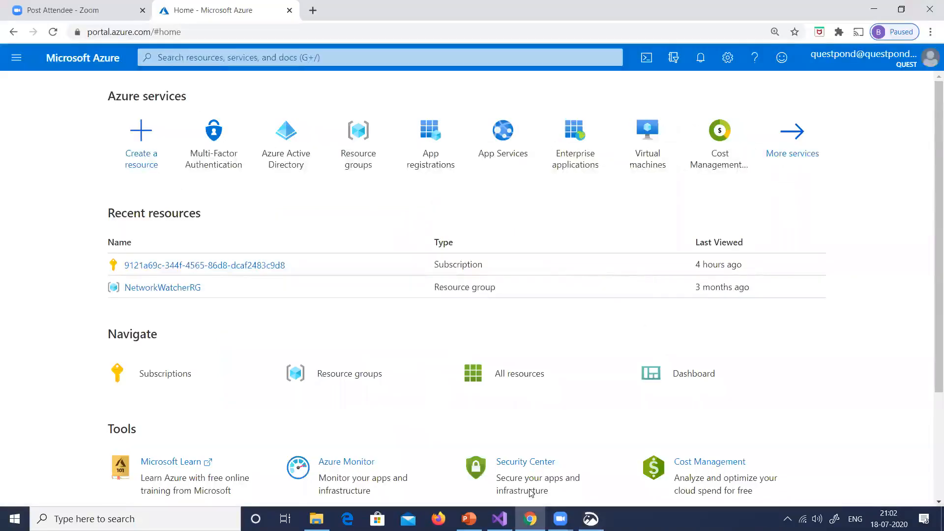
pyautogui.click(216, 58)
pyautogui.click(216, 58)
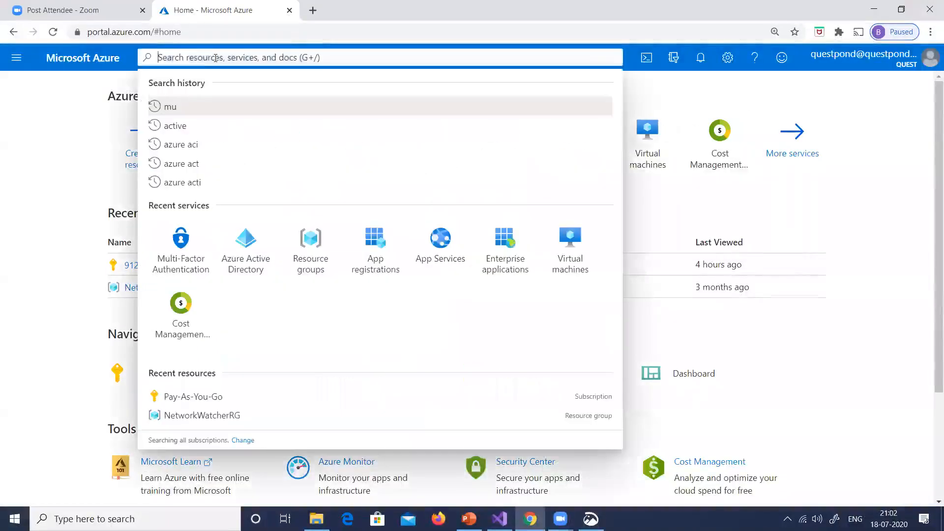
pyautogui.click(216, 58)
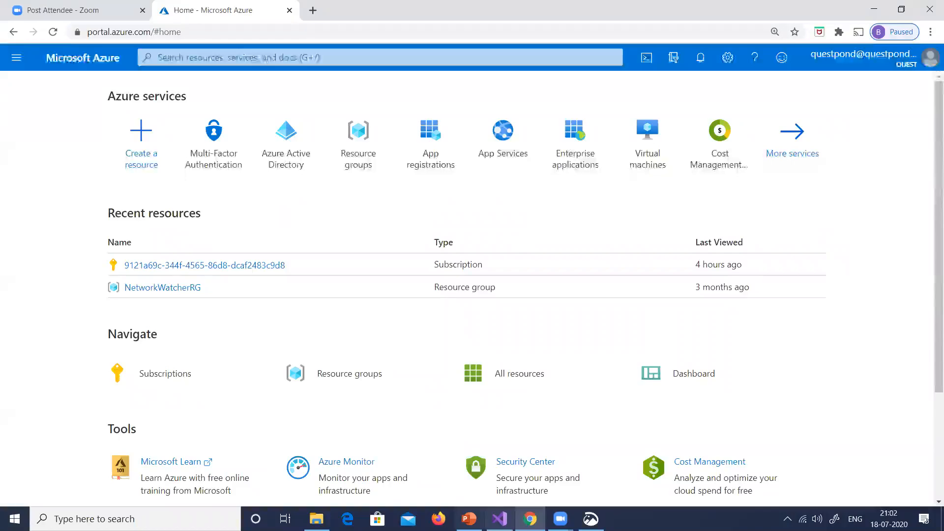
pyautogui.hotkey('alt', 'Tab')
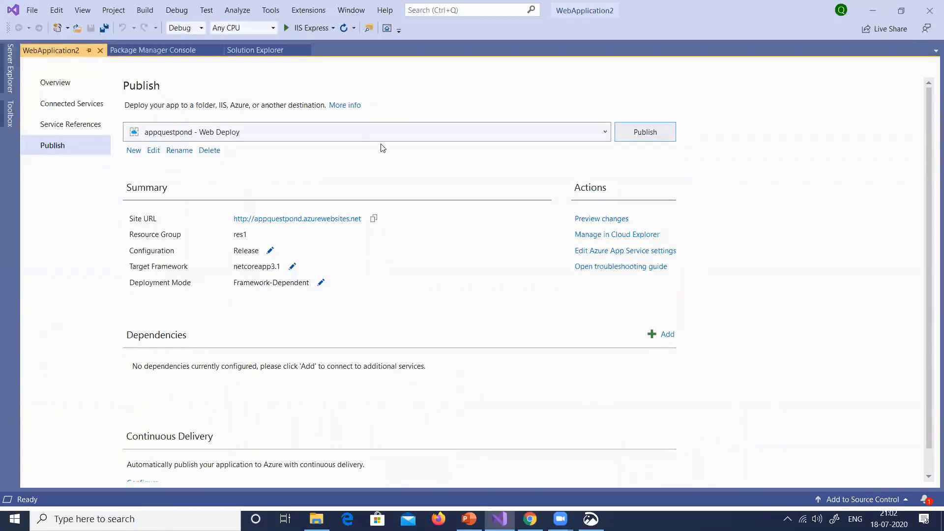
# Switch back to the Azure portal in Chrome, search for "app servi" and open App Services
pyautogui.hotkey('alt', 'Tab')
pyautogui.click(191, 59)
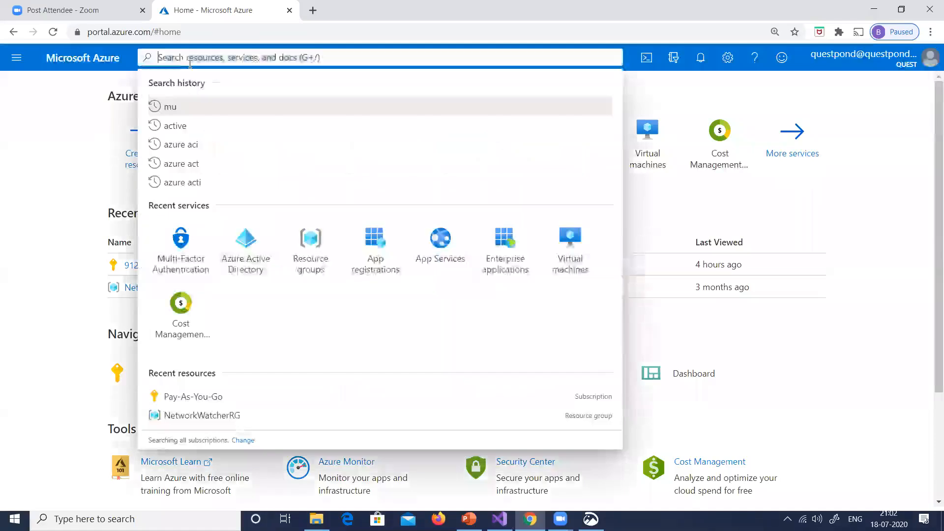
pyautogui.write('app serv')
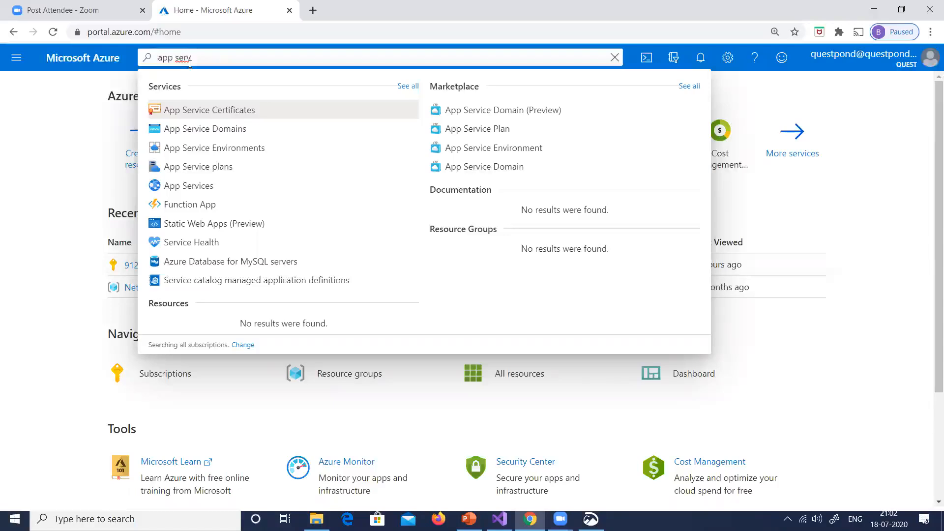
pyautogui.write('i')
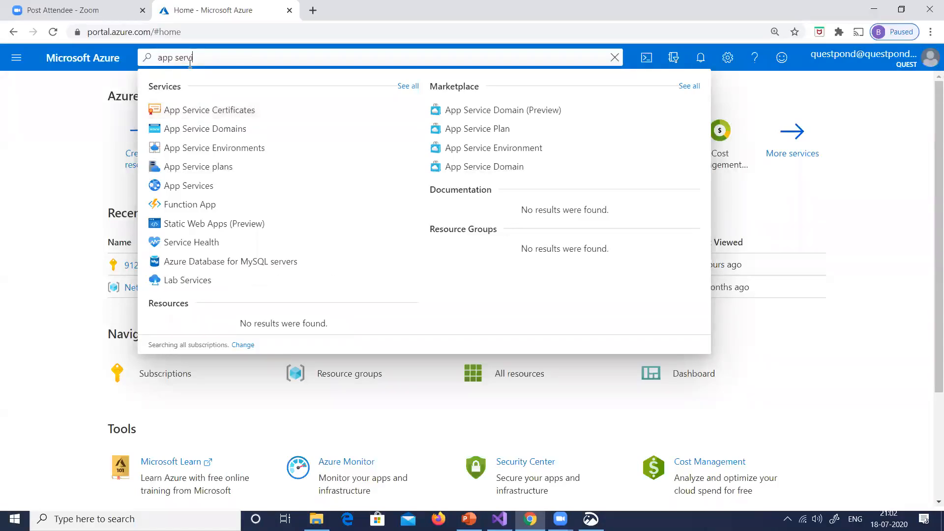
pyautogui.click(184, 191)
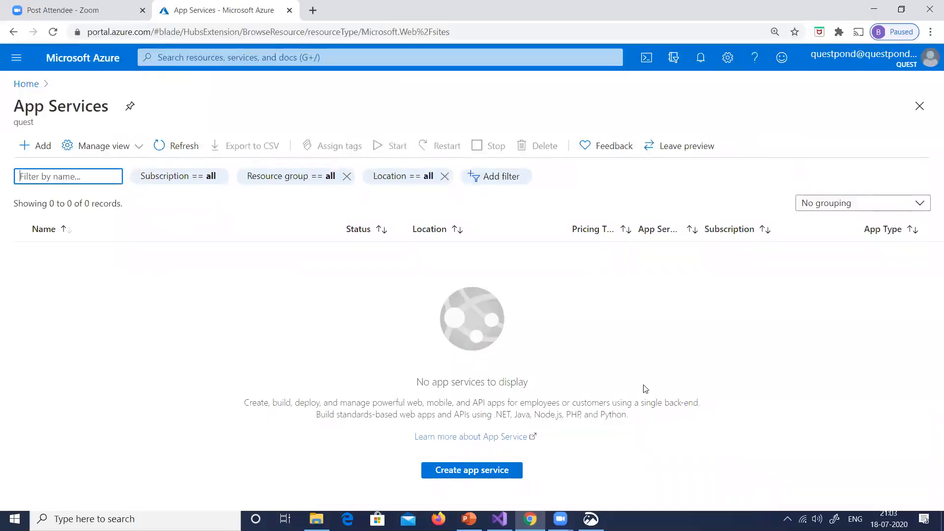
# Start a new app service in a new resource group res1 and name the web app questpondapp
pyautogui.click(470, 471)
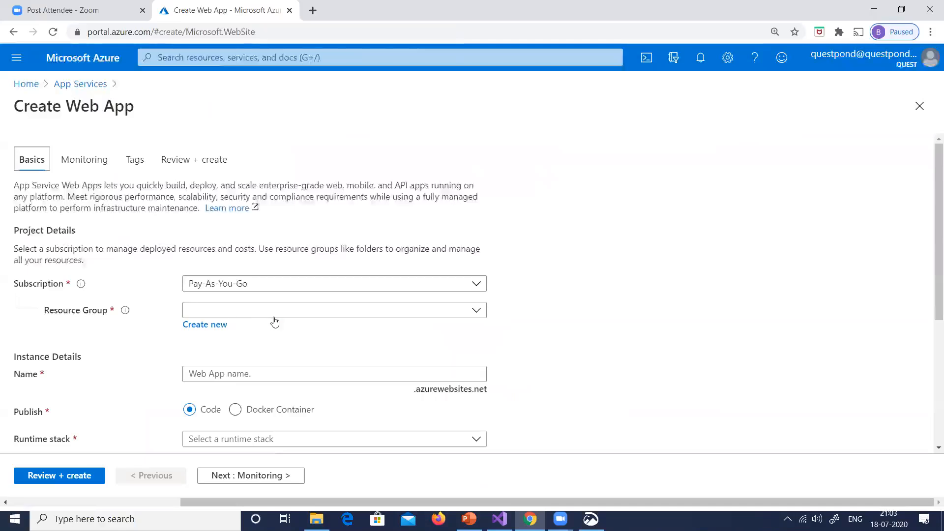
pyautogui.click(210, 325)
pyautogui.write('res1')
pyautogui.click(242, 451)
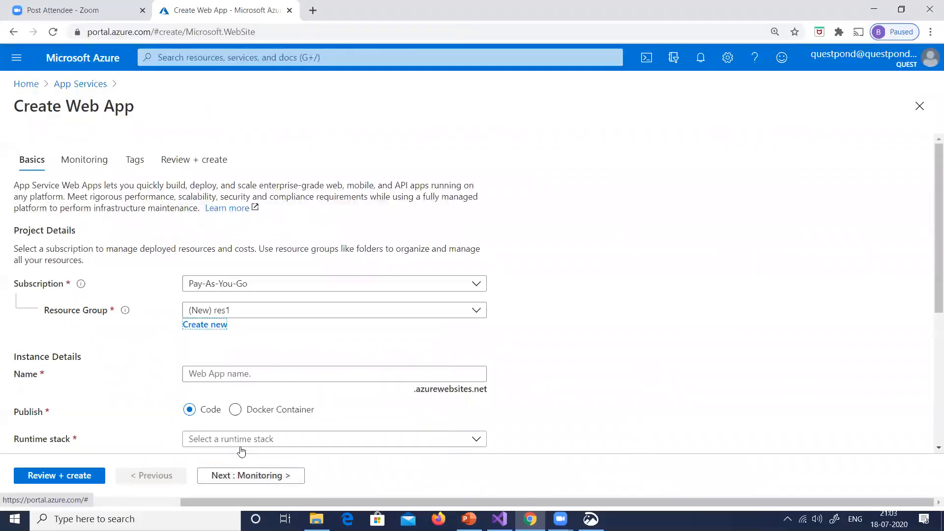
pyautogui.click(229, 375)
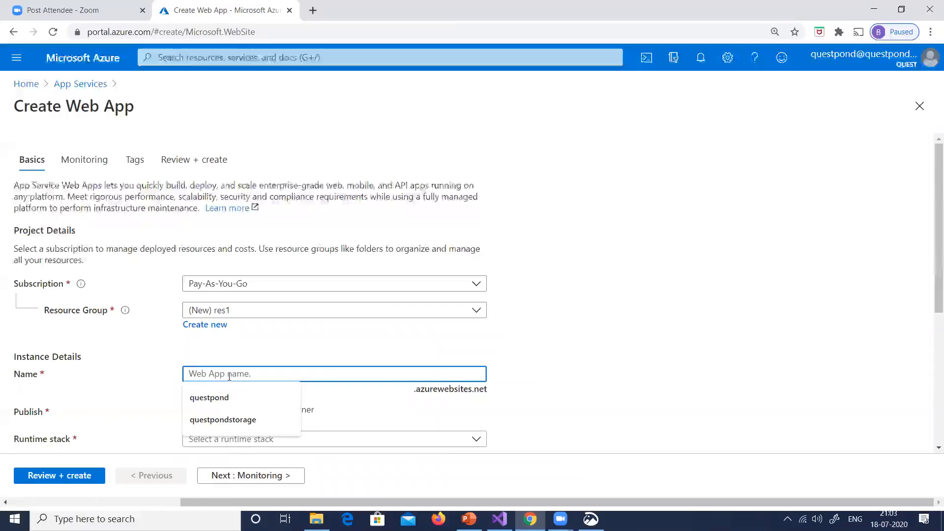
pyautogui.click(229, 376)
pyautogui.write('questpondapp')
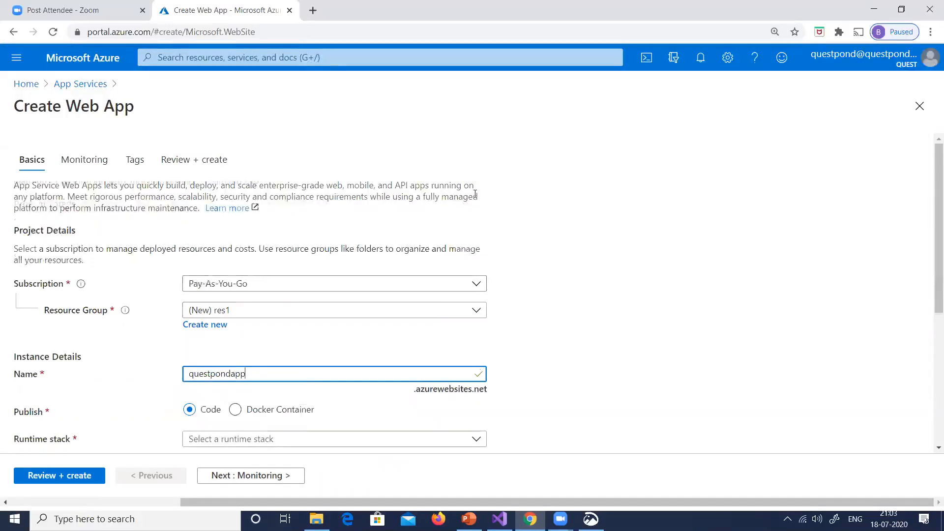
# Set the web app's runtime stack to .NET Core 3.1 (LTS)
pyautogui.scroll(-2, 474, 195)
pyautogui.scroll(-2, 522, 291)
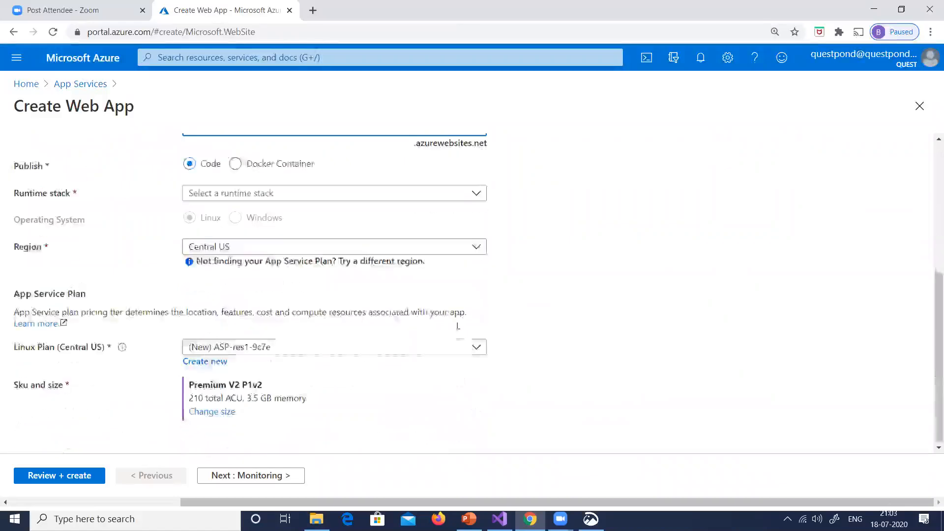
pyautogui.click(256, 198)
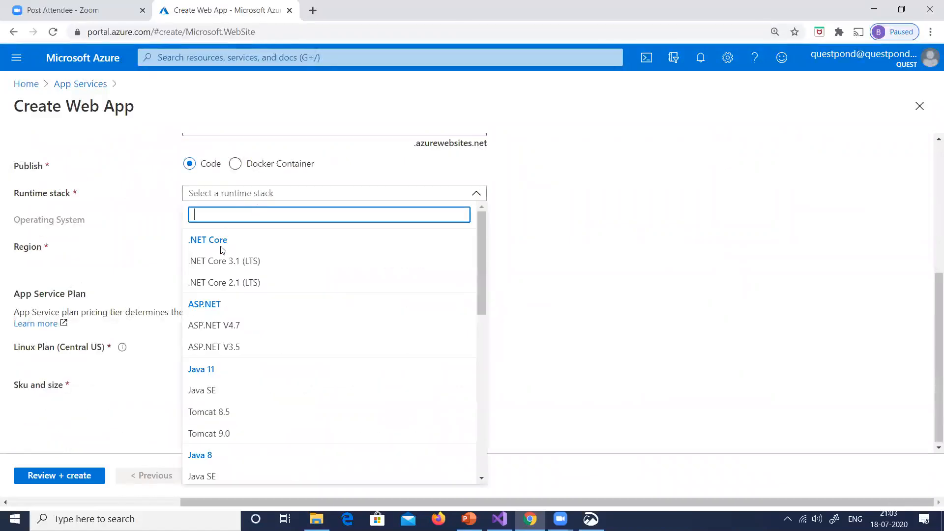
pyautogui.click(223, 267)
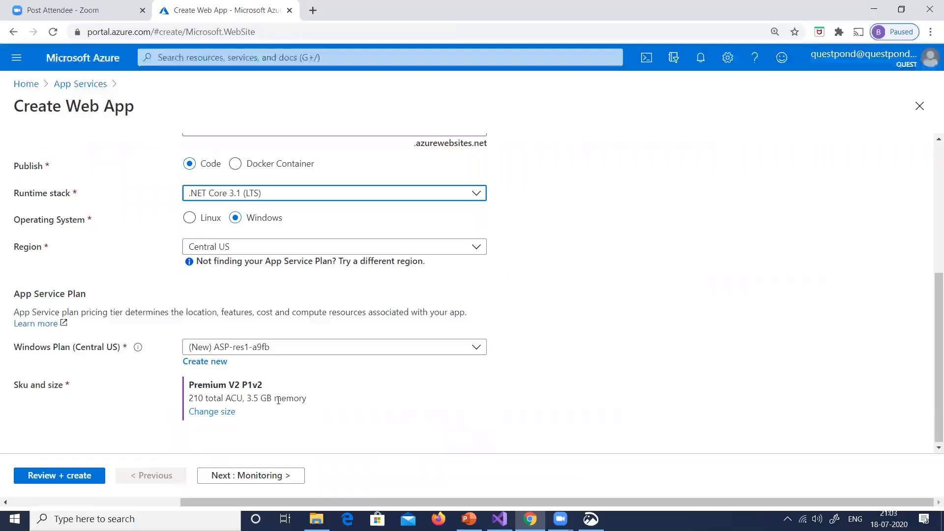
pyautogui.click(629, 265)
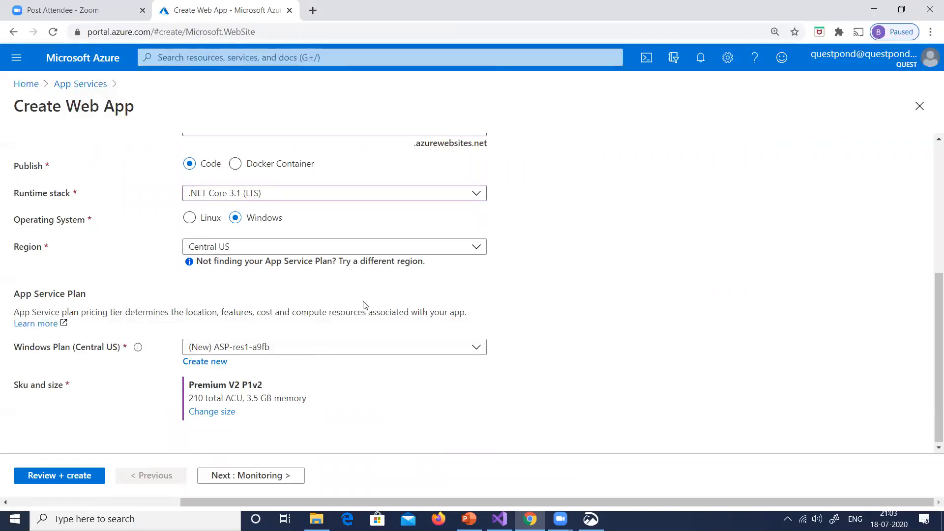
# Change the App Service plan's size to the free F1 tier for Dev / Test workloads
pyautogui.scroll(-1, 400, 311)
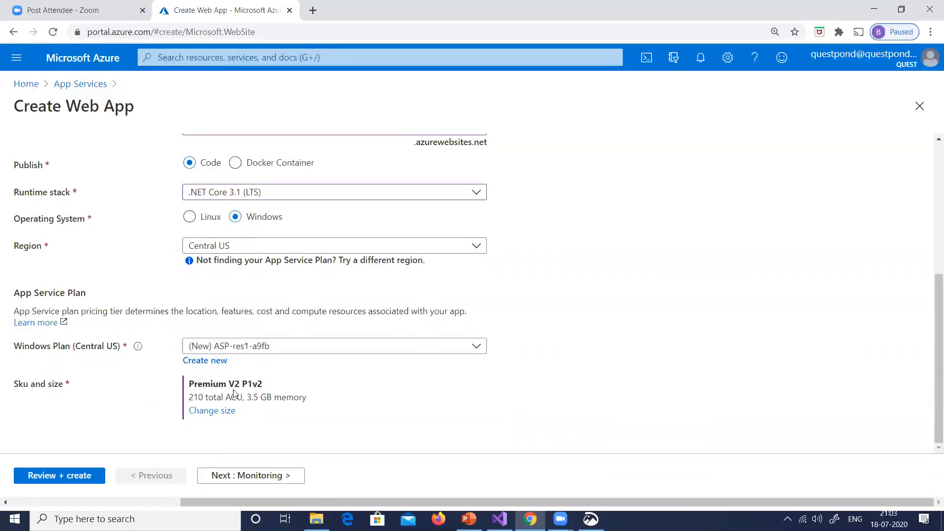
pyautogui.click(224, 416)
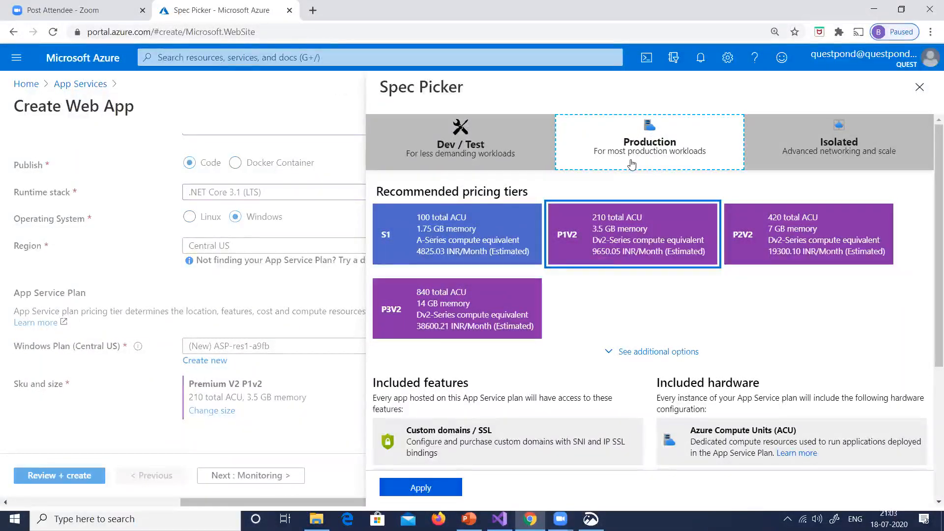
pyautogui.click(515, 155)
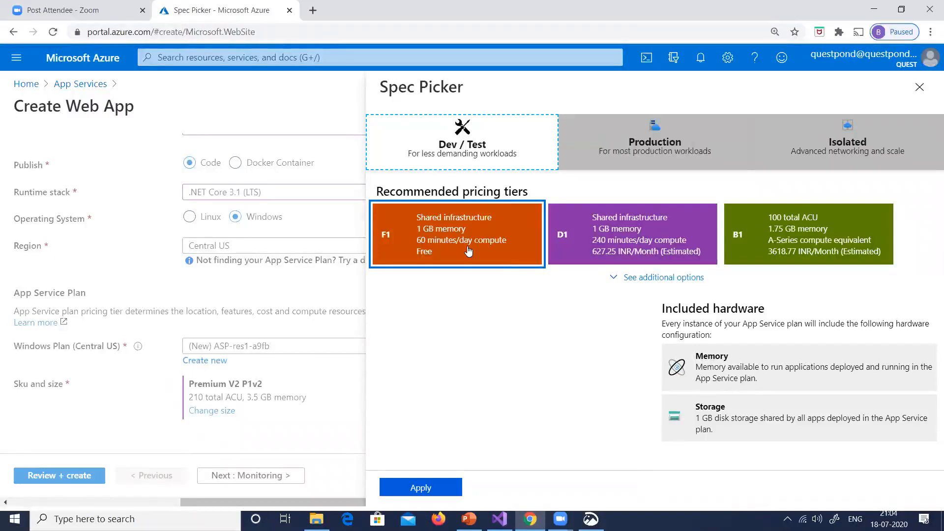
pyautogui.click(393, 487)
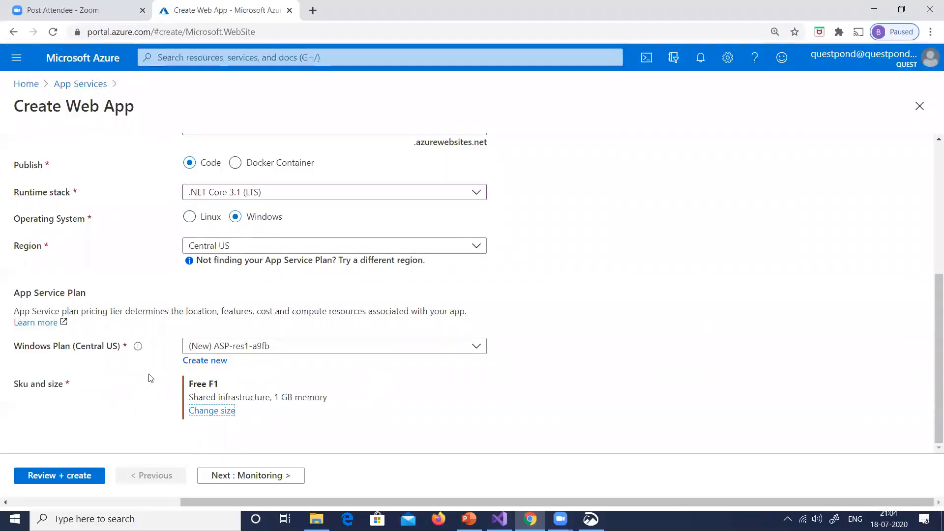
# Review the web app's settings, create it, and return to the portal's home page
pyautogui.scroll(4, 310, 393)
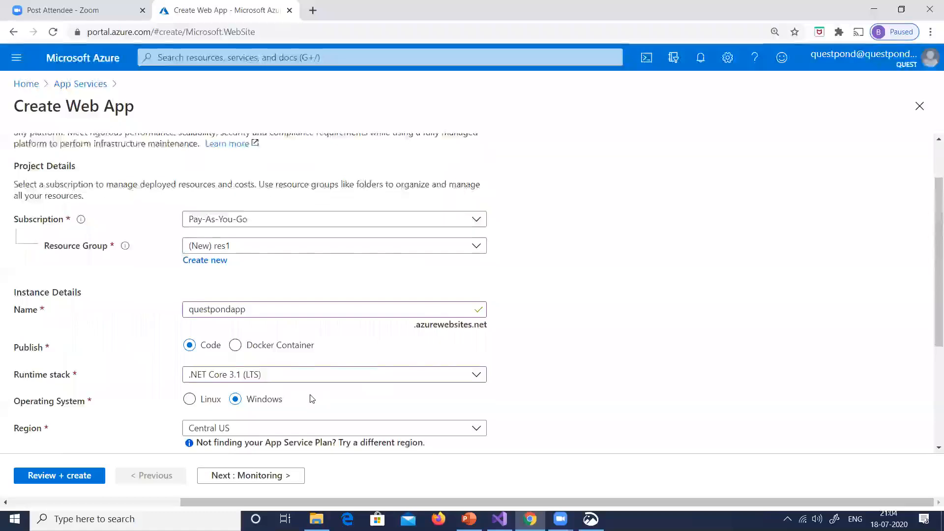
pyautogui.scroll(-4, 311, 399)
pyautogui.click(51, 474)
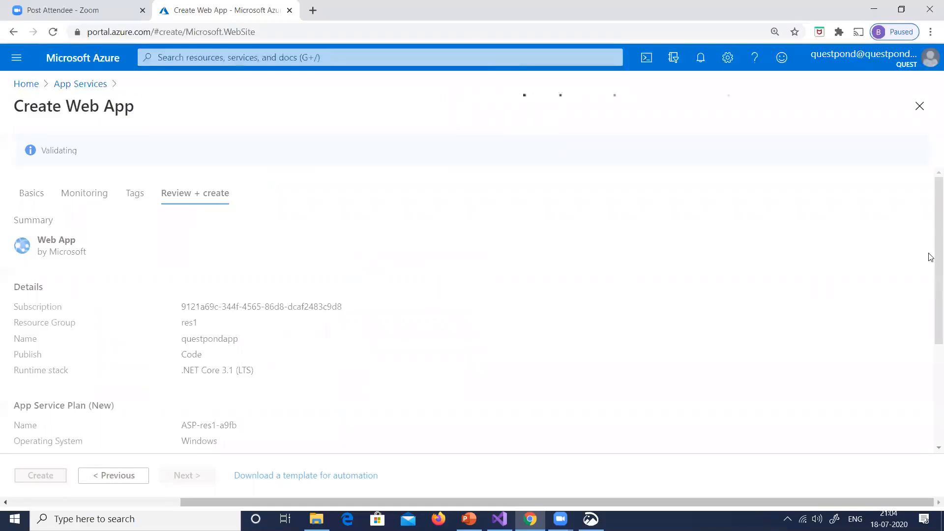
pyautogui.click(42, 475)
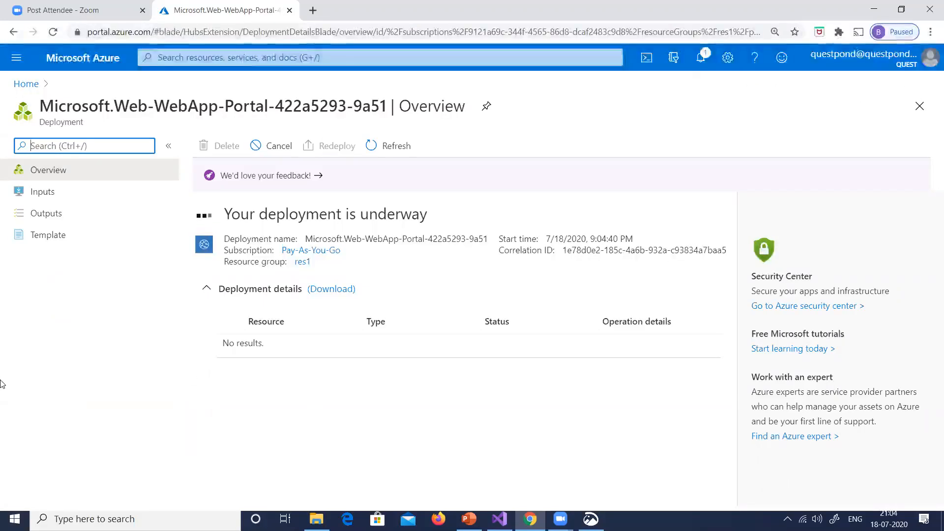
pyautogui.click(26, 85)
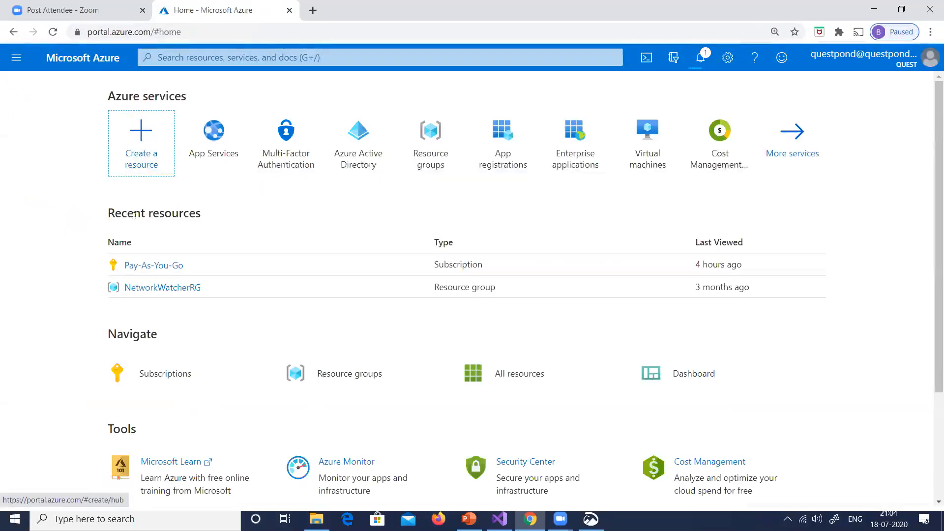
# Examine the Pay-As-You-Go subscription's billing, recent charges and top services by cost, and check the web app's deployment notification
pyautogui.click(149, 266)
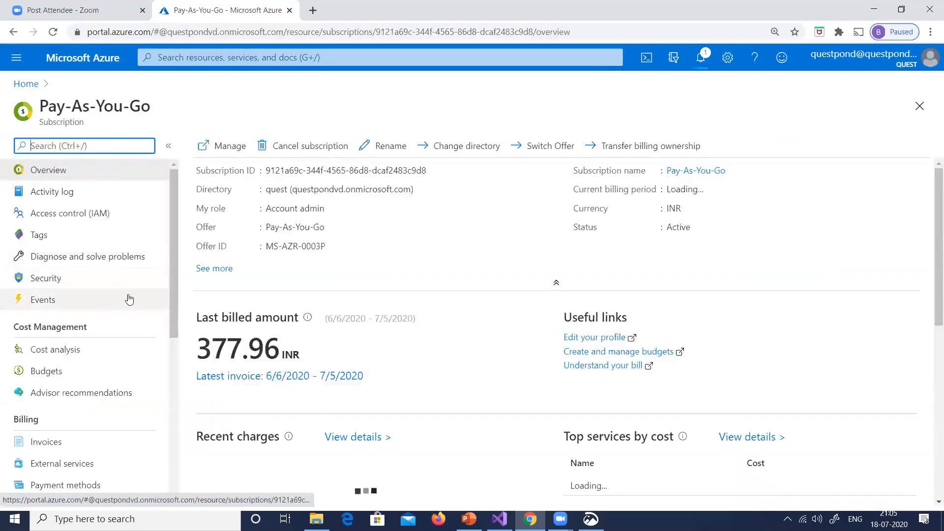
pyautogui.scroll(-1, 537, 224)
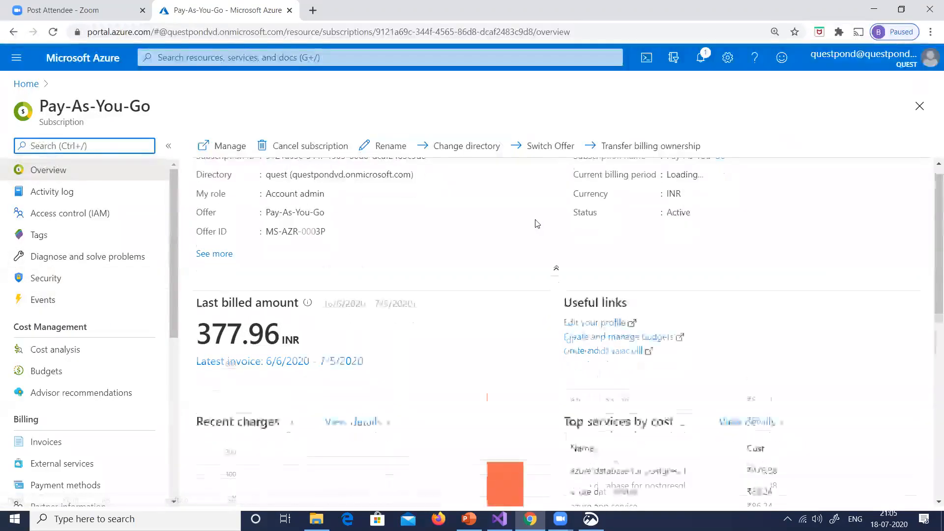
pyautogui.scroll(-2, 537, 224)
pyautogui.scroll(-2, 537, 223)
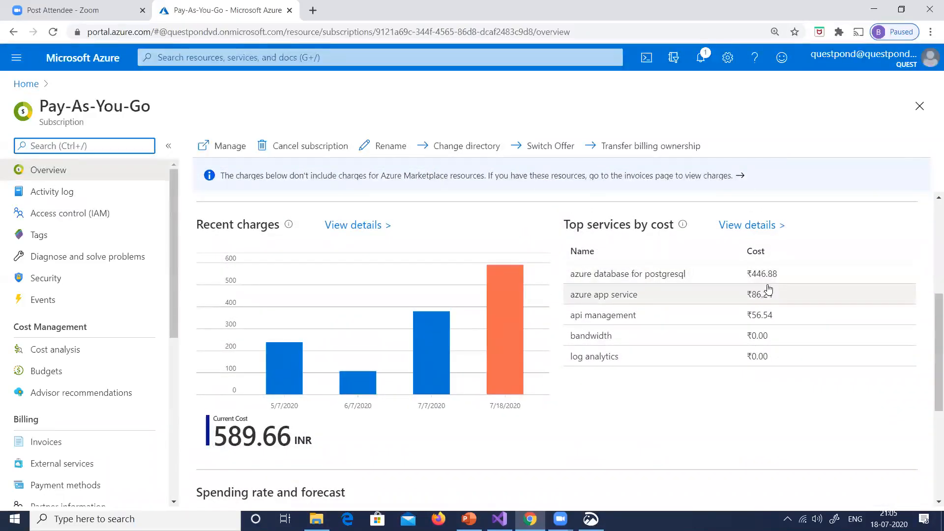
pyautogui.scroll(-3, 237, 325)
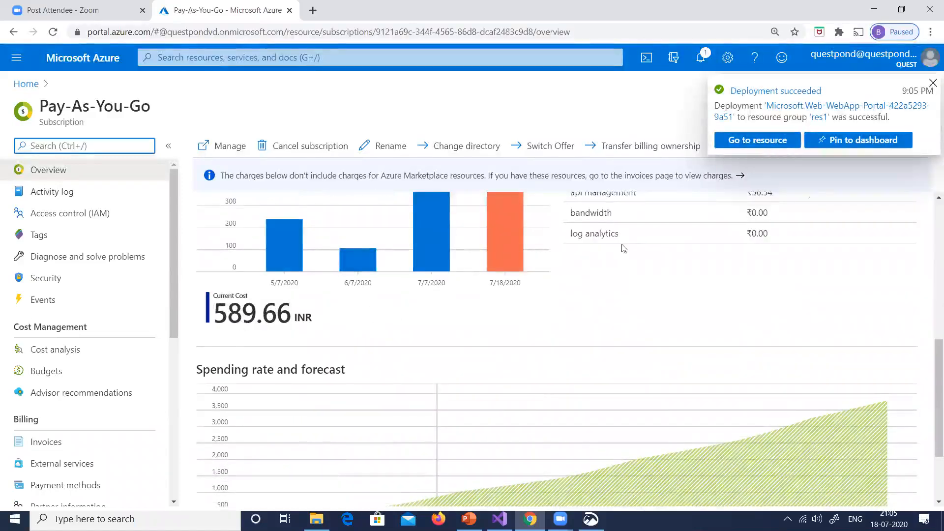
pyautogui.click(933, 83)
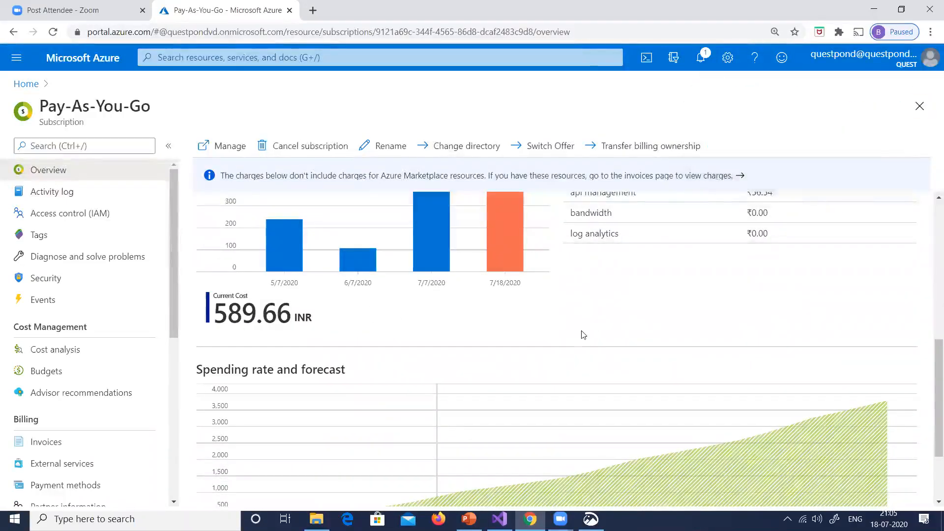
pyautogui.scroll(5, 582, 330)
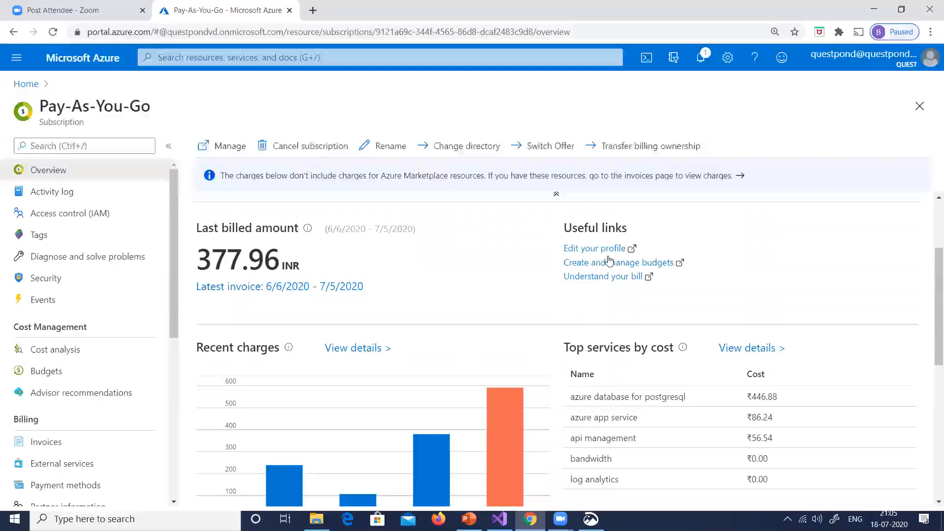
pyautogui.scroll(-1, 609, 261)
pyautogui.scroll(2, 609, 261)
pyautogui.scroll(-5, 609, 260)
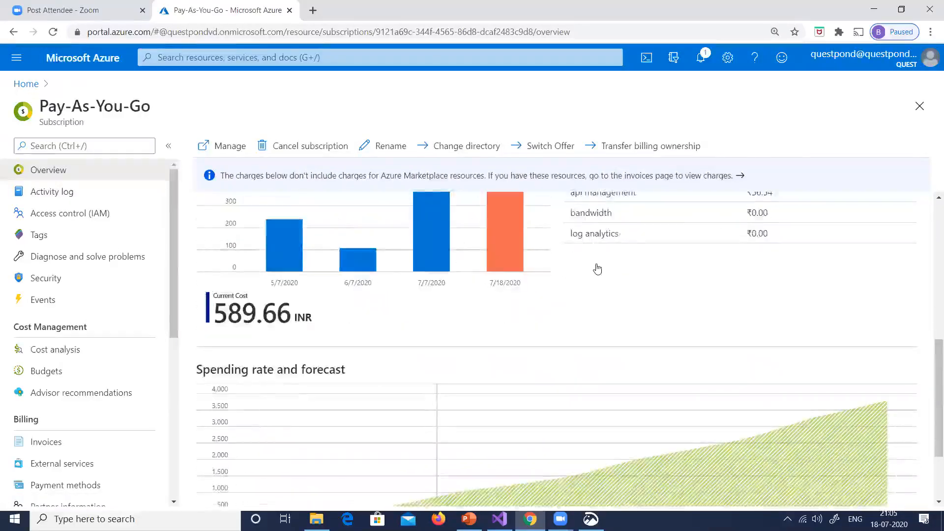
pyautogui.scroll(3, 610, 259)
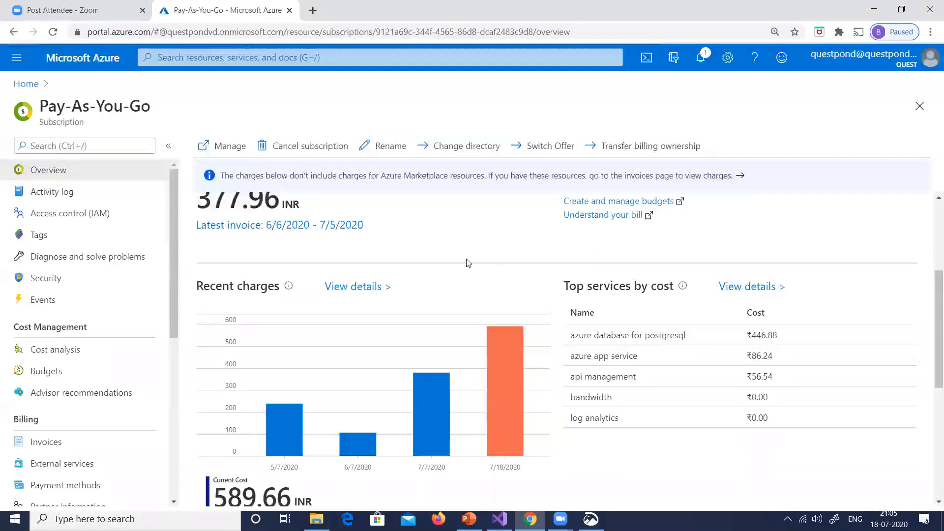
pyautogui.scroll(-2, 587, 317)
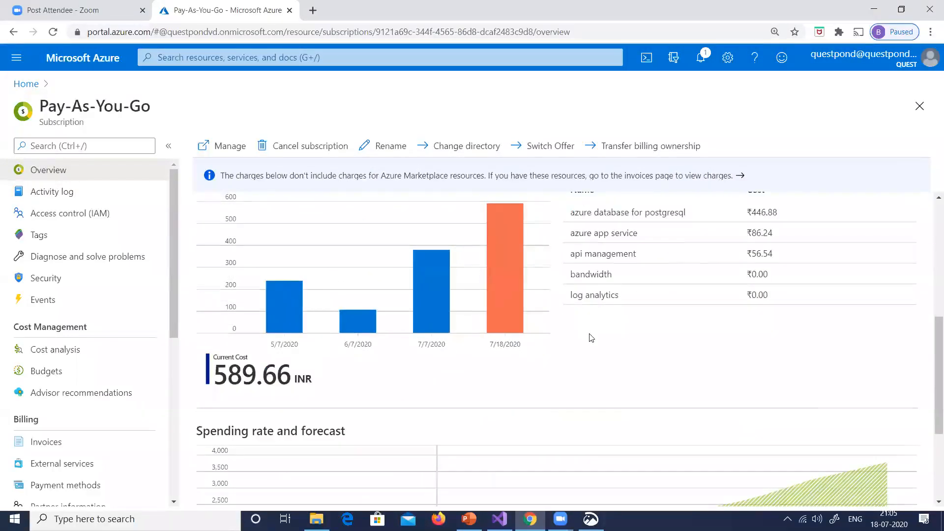
pyautogui.scroll(1, 592, 338)
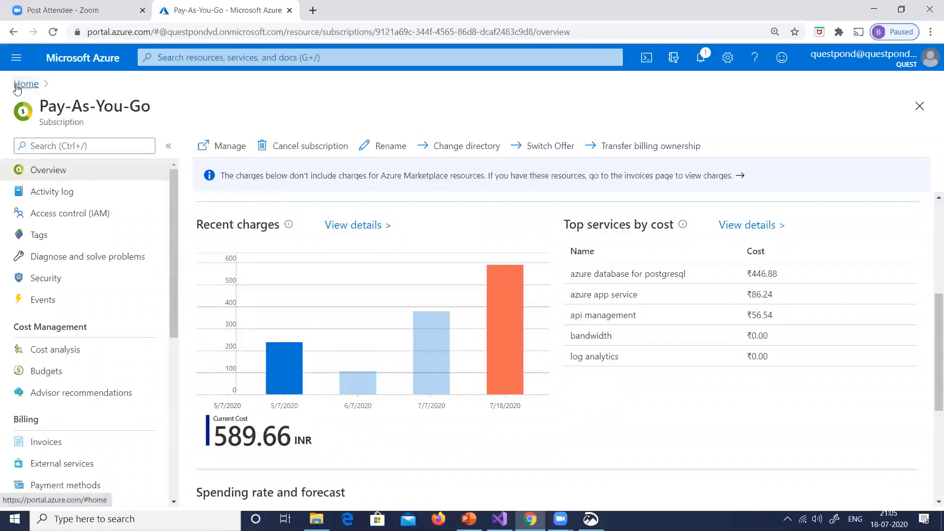
pyautogui.click(700, 59)
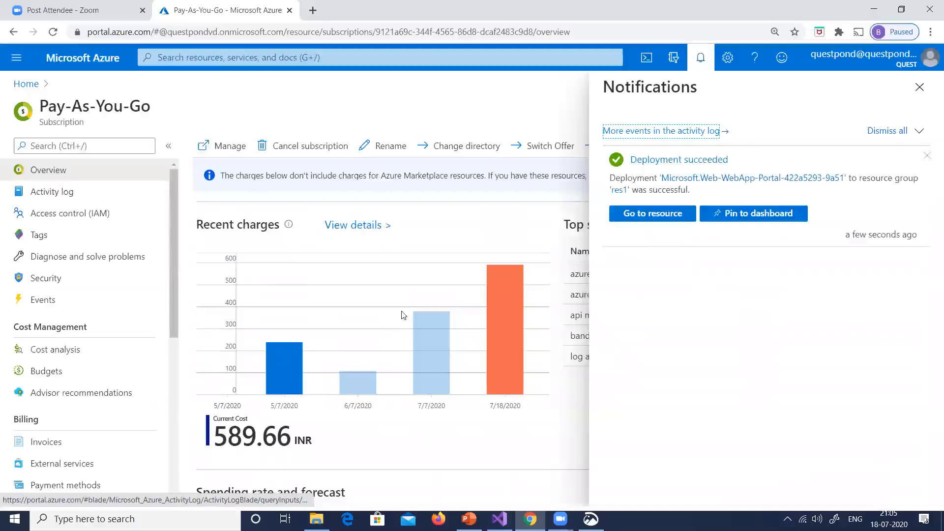
# Switch to Visual Studio and close WebApplication2's publish page and the Package Manager Console
pyautogui.hotkey('alt', 'Tab')
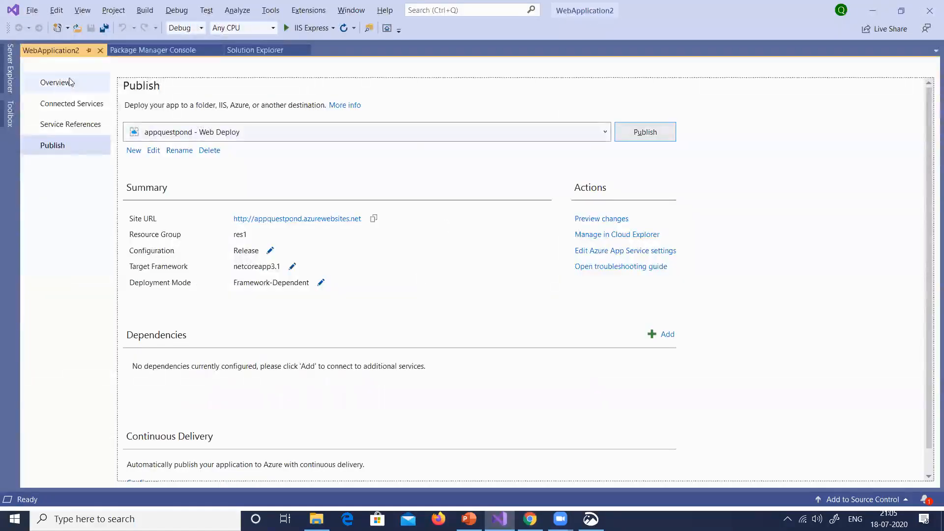
pyautogui.click(100, 51)
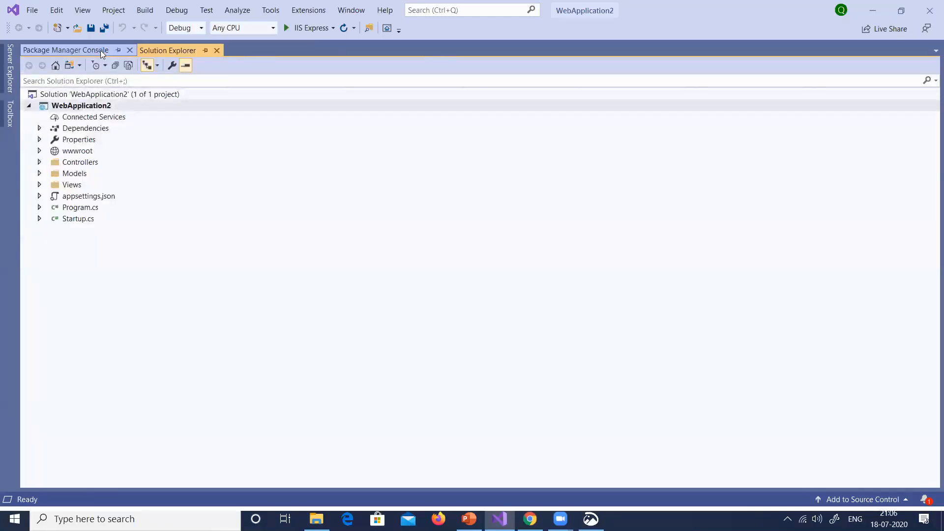
pyautogui.click(100, 50)
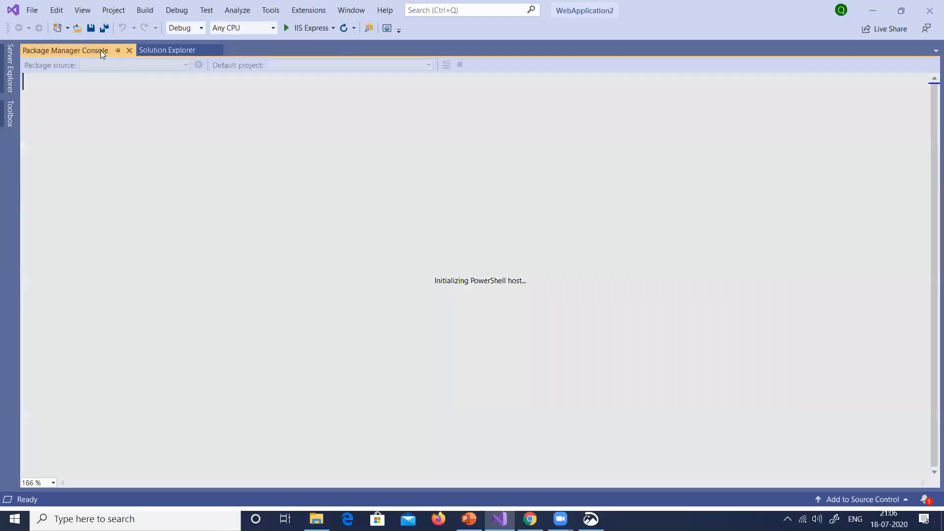
pyautogui.click(128, 50)
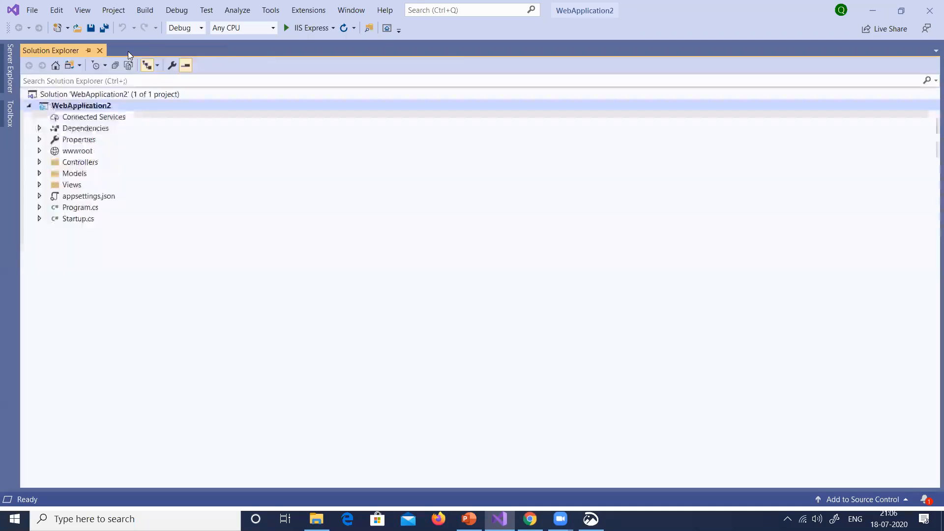
# Try to publish WebApplication2 with the existing appquestpond - Web Deploy profile, and dismiss the output and error windows
pyautogui.click(144, 10)
pyautogui.click(74, 138)
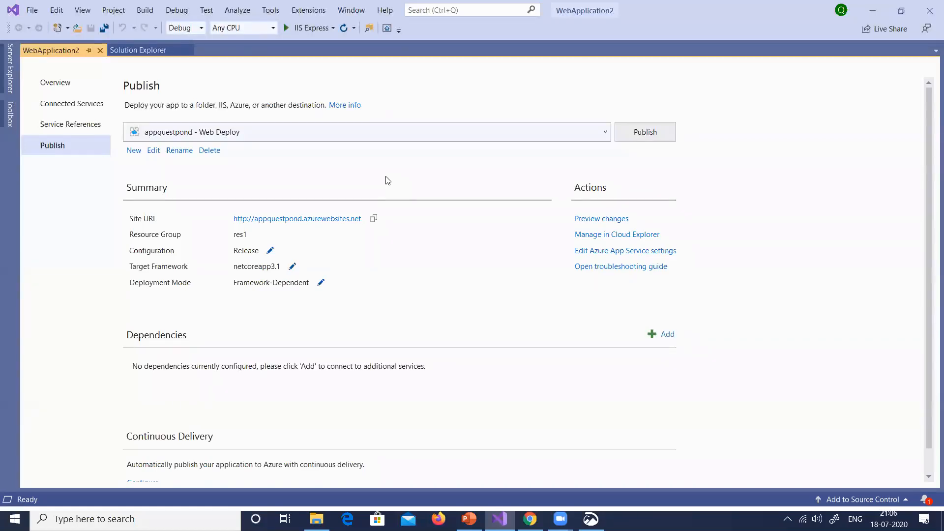
pyautogui.click(641, 134)
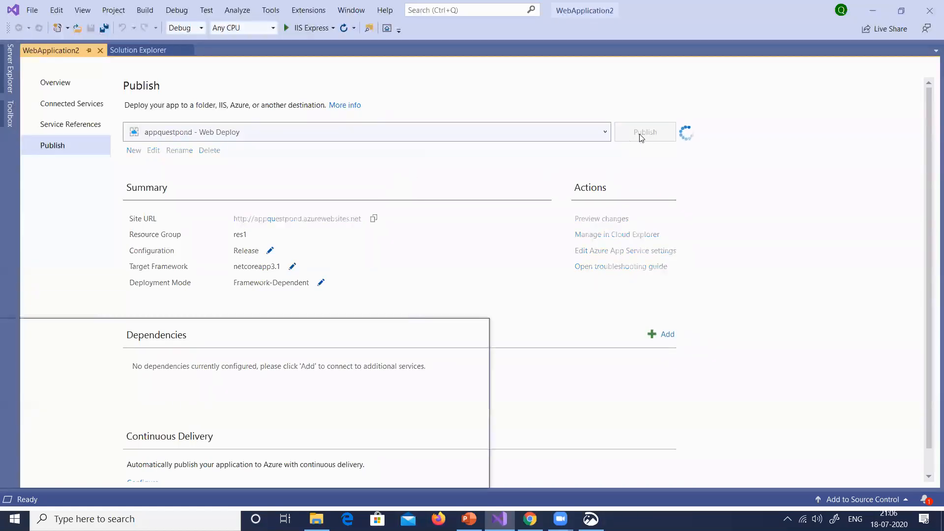
pyautogui.click(408, 121)
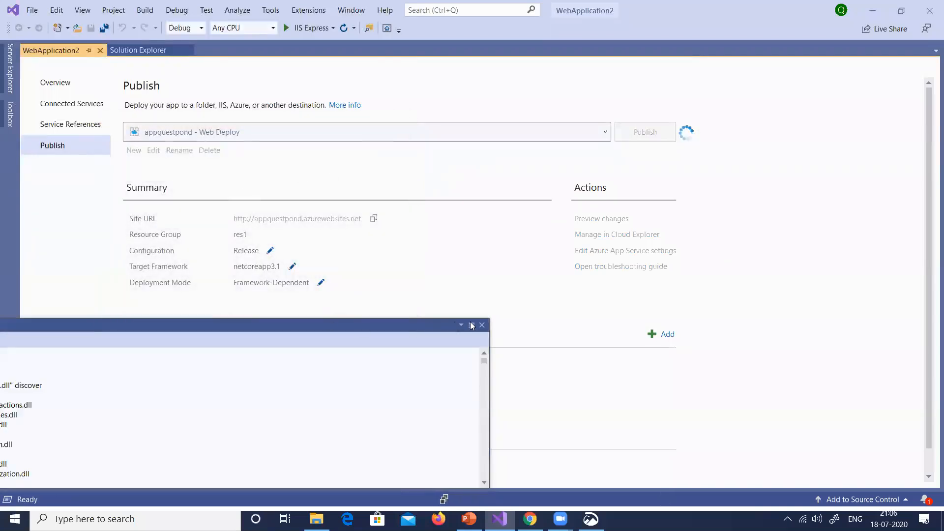
pyautogui.click(482, 325)
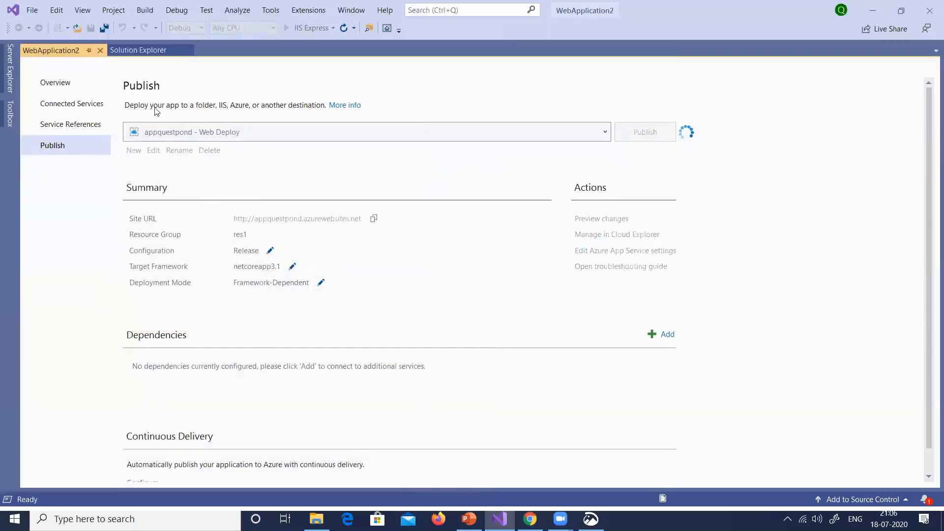
pyautogui.click(99, 51)
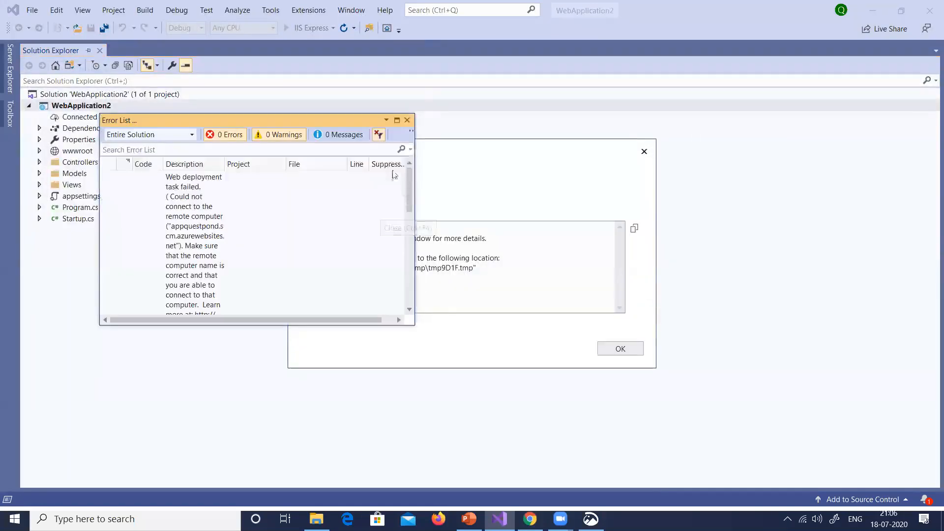
pyautogui.click(406, 120)
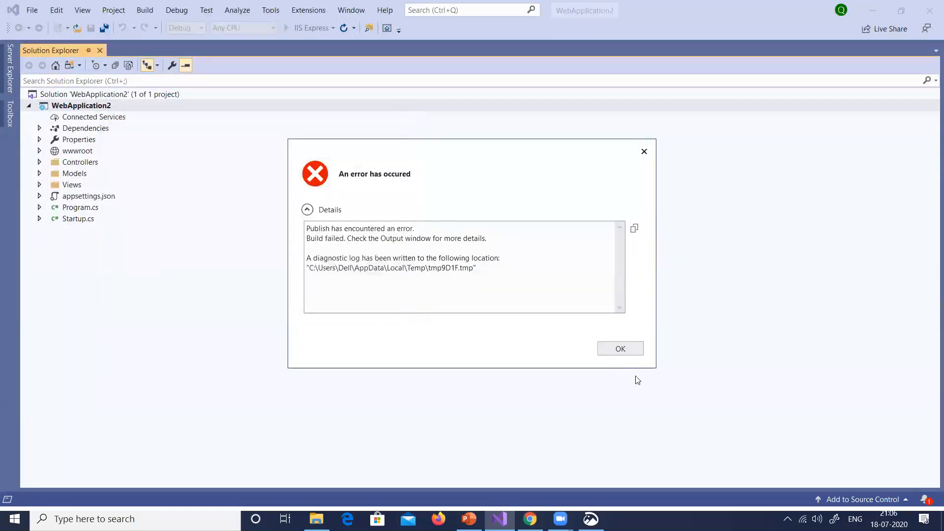
pyautogui.click(620, 349)
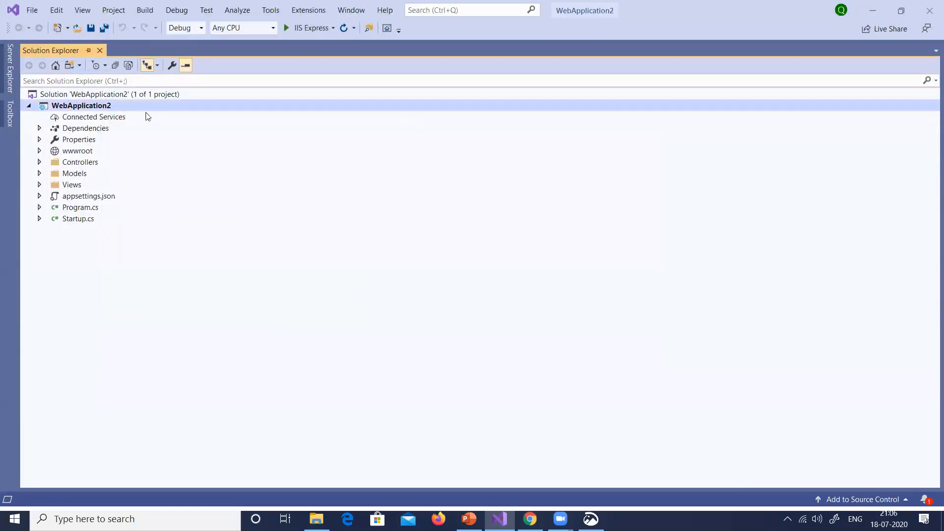
# Start a new publish profile for WebApplication2 that targets an existing Azure App Service
pyautogui.click(144, 10)
pyautogui.click(66, 138)
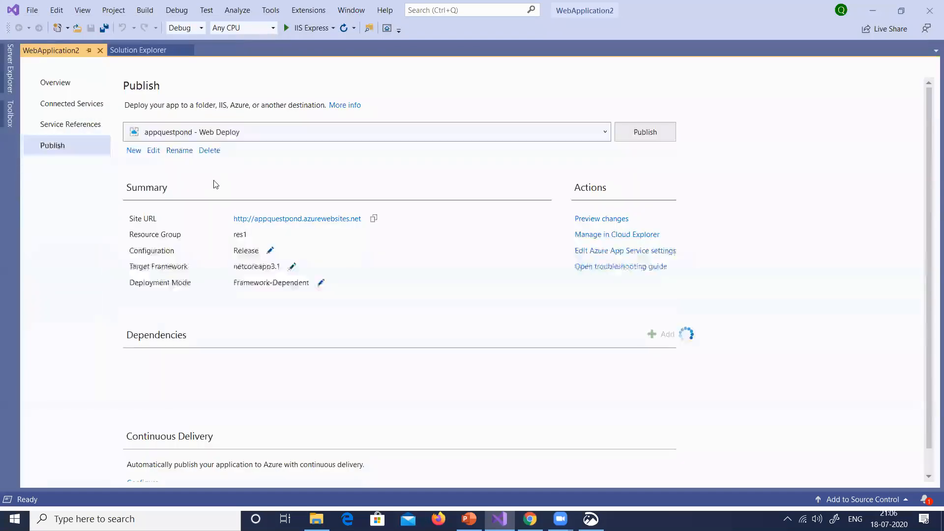
pyautogui.click(135, 153)
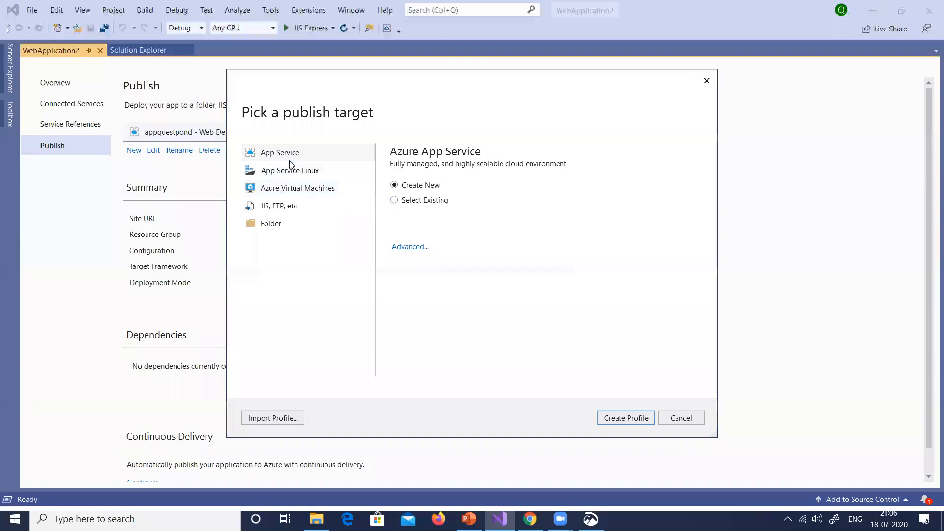
pyautogui.click(287, 175)
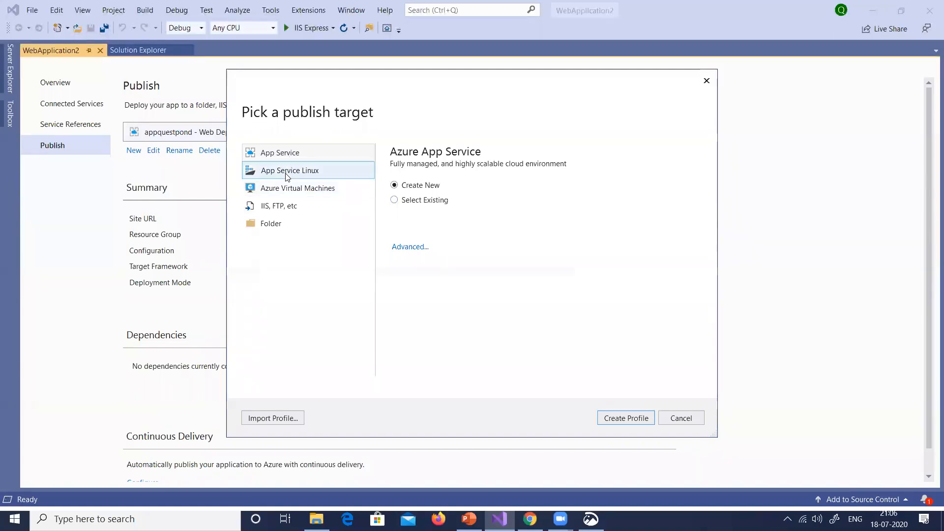
pyautogui.click(287, 157)
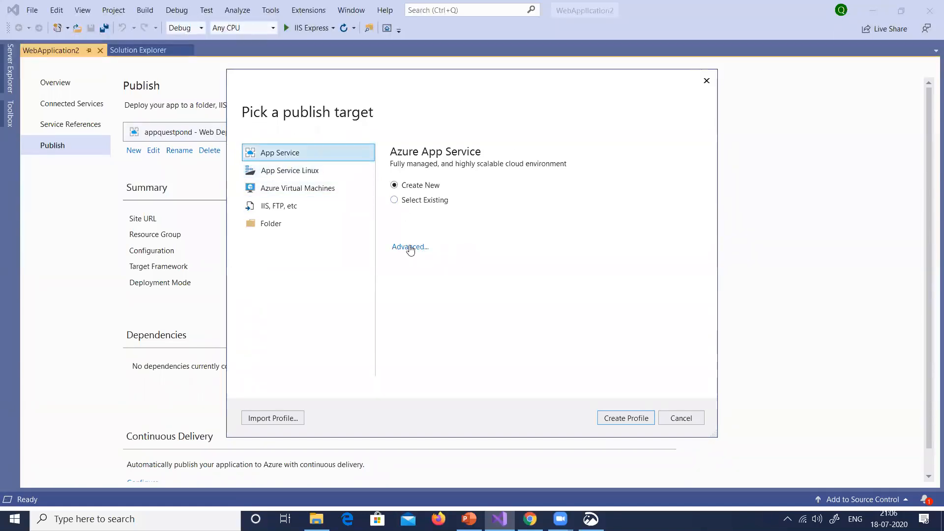
pyautogui.click(630, 417)
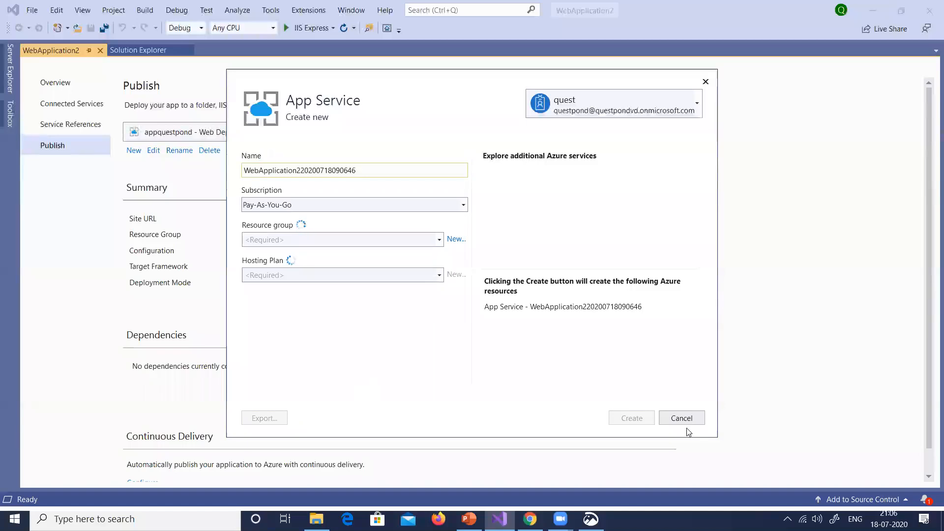
pyautogui.click(686, 422)
pyautogui.click(418, 201)
# Create the profile for the questpondapp web app in resource group res1 and publish WebApplication2 to it
pyautogui.click(634, 418)
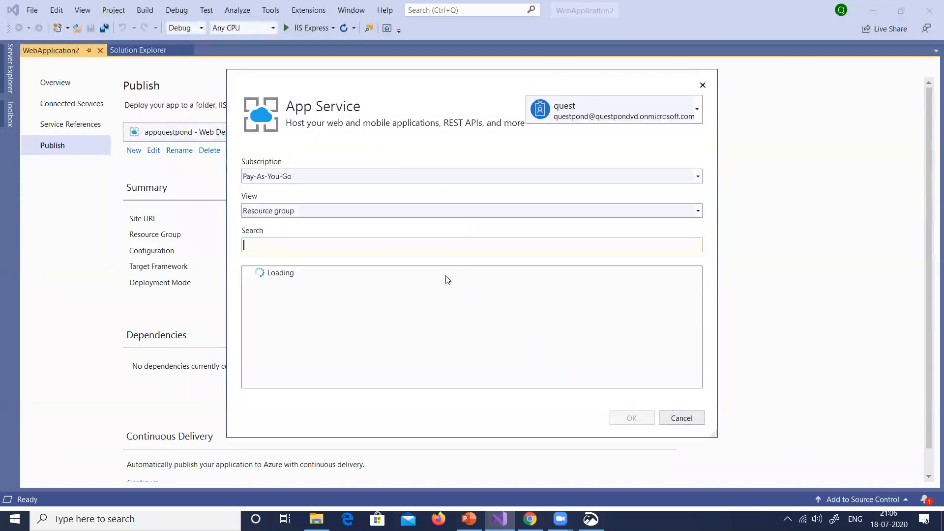
pyautogui.click(249, 273)
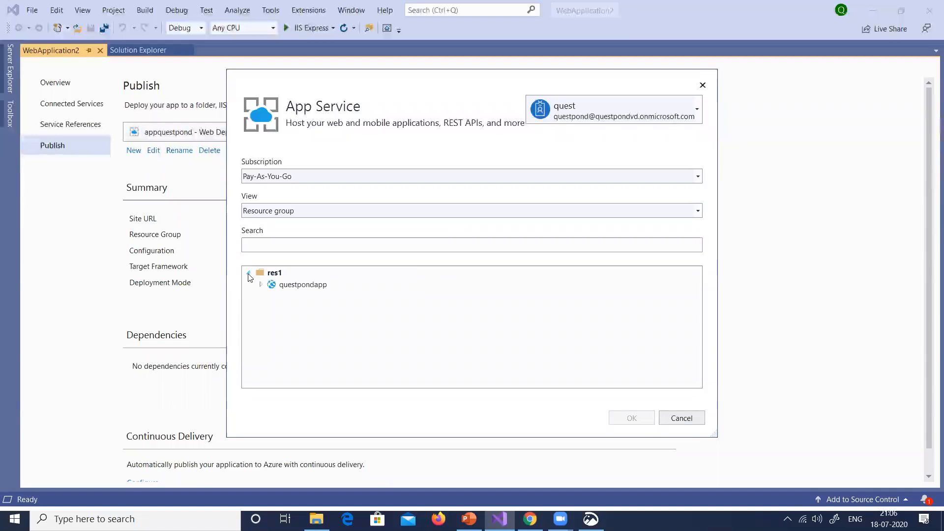
pyautogui.click(297, 287)
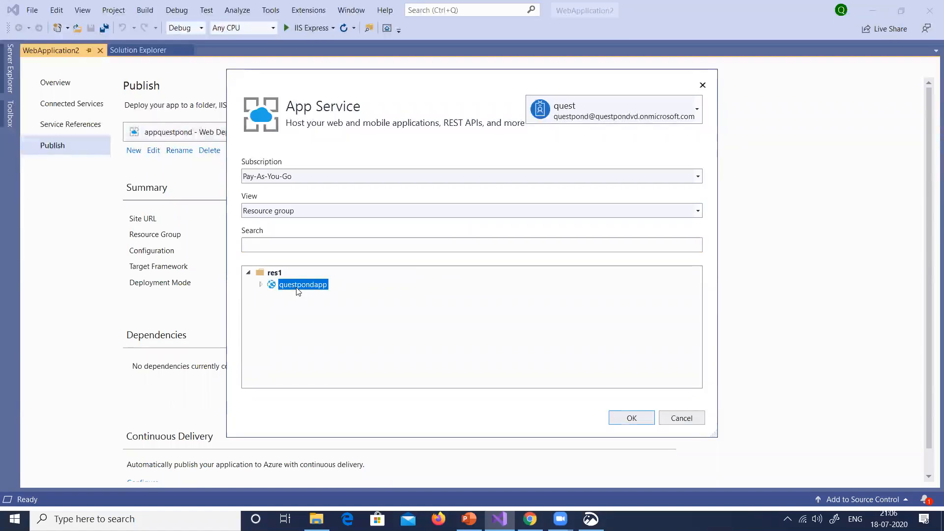
pyautogui.click(632, 418)
pyautogui.click(626, 135)
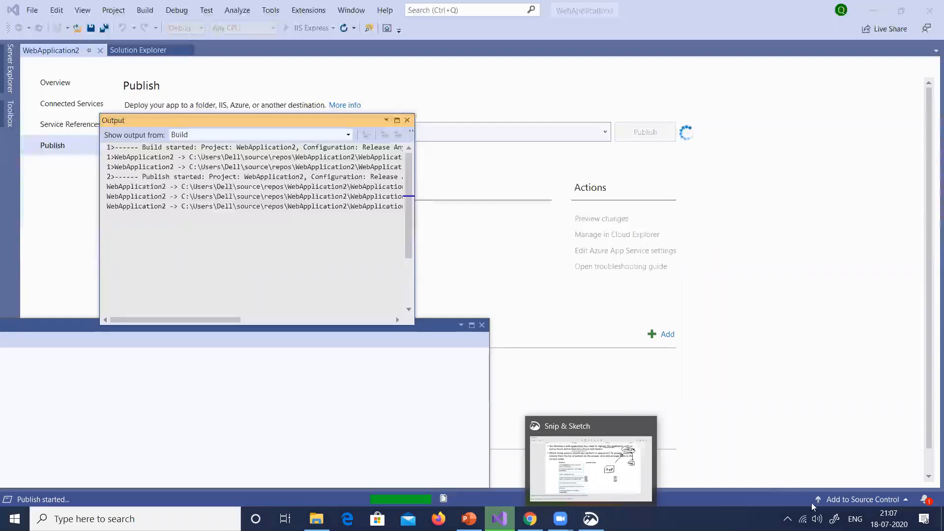
# Open Microsoft Whiteboard from the Windows Ink workspace, view its settings and return to the canvas
pyautogui.click(834, 519)
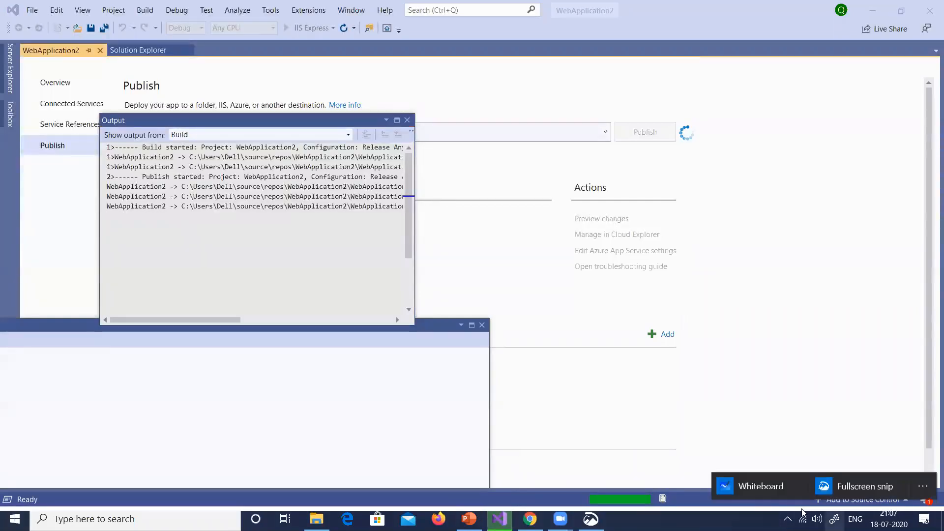
pyautogui.click(760, 485)
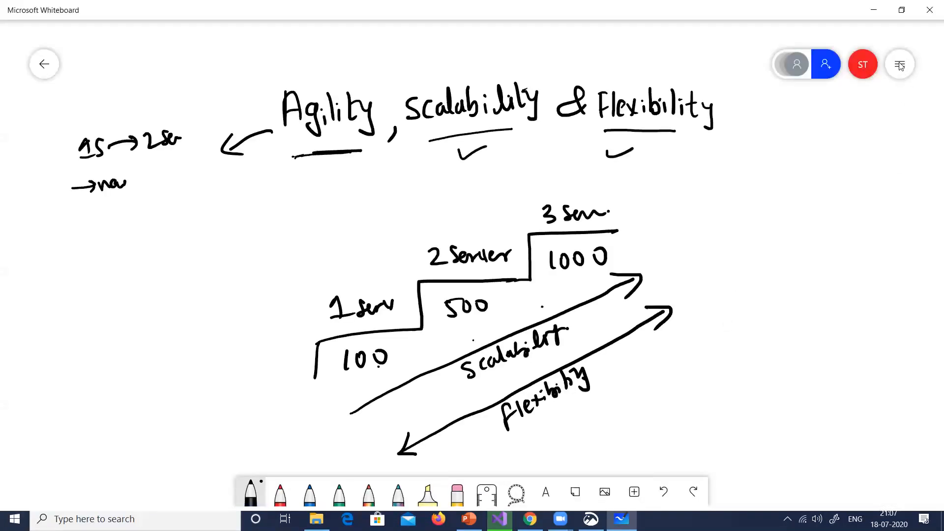
pyautogui.click(900, 65)
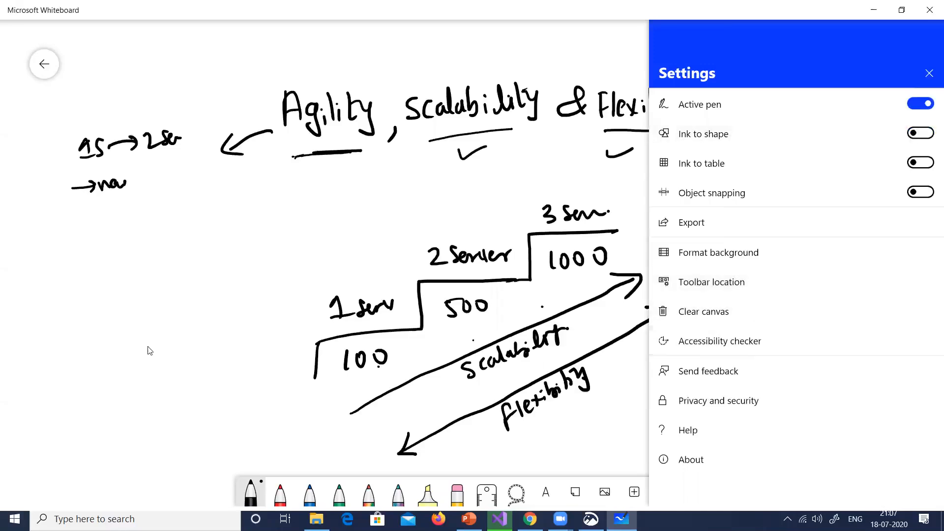
pyautogui.click(226, 317)
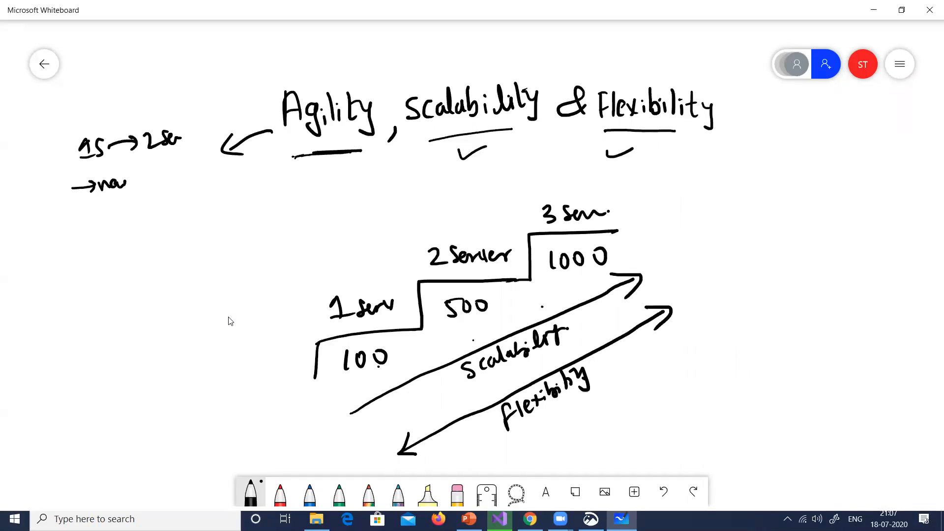
# Check the published questpondapp site in Chrome and clear the old drawing from the Whiteboard canvas
pyautogui.hotkey('alt', 'Tab')
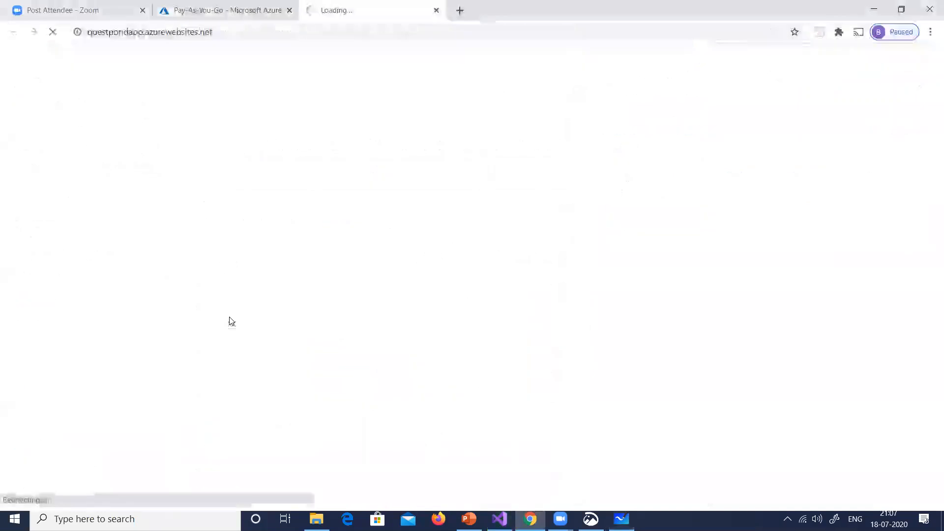
pyautogui.hotkey('alt', 'Tab')
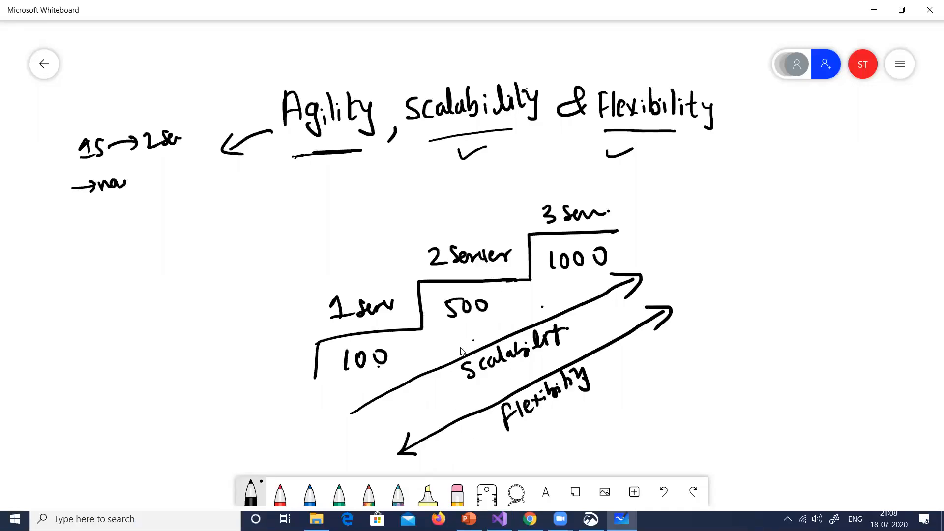
pyautogui.click(896, 74)
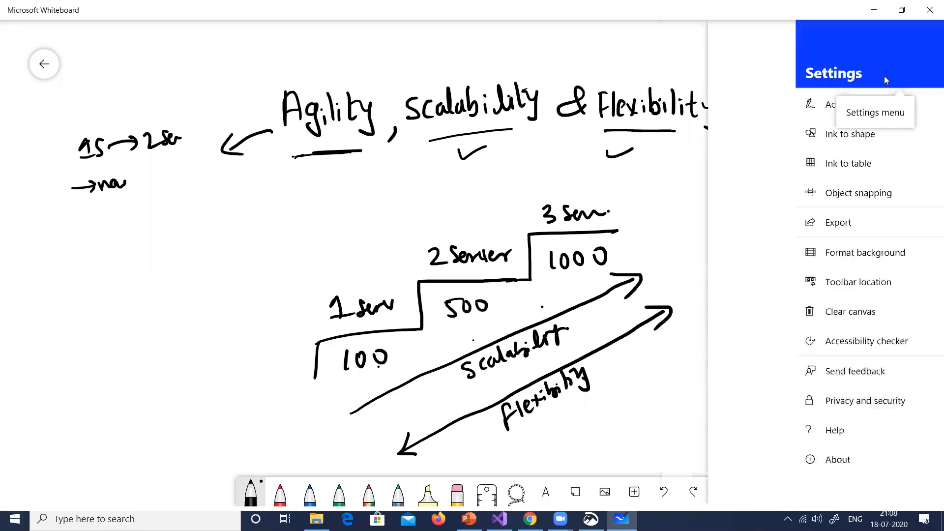
pyautogui.click(724, 312)
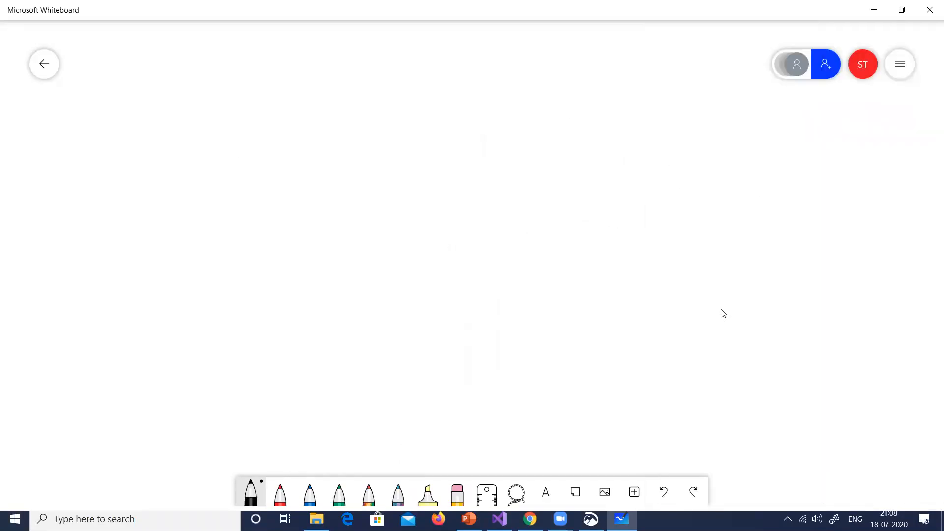
pyautogui.hotkey('alt', 'Tab')
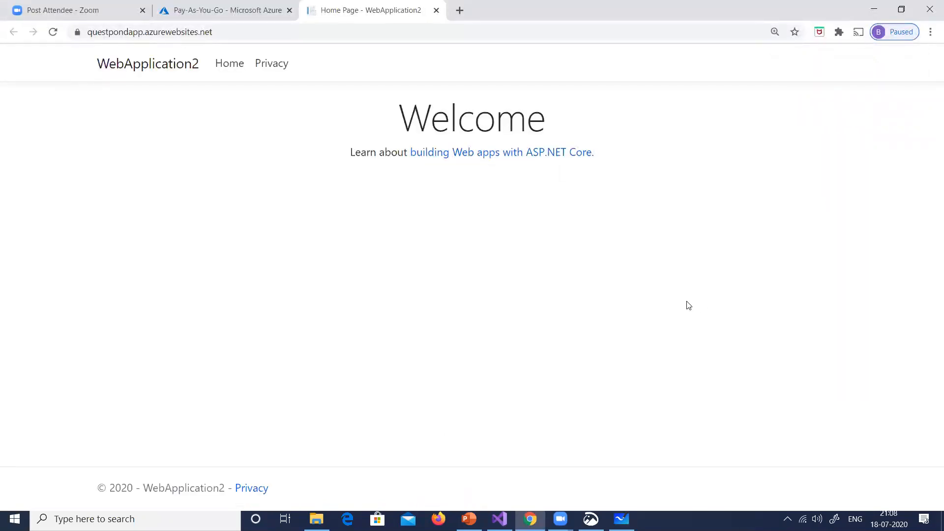
pyautogui.hotkey('alt', 'Tab')
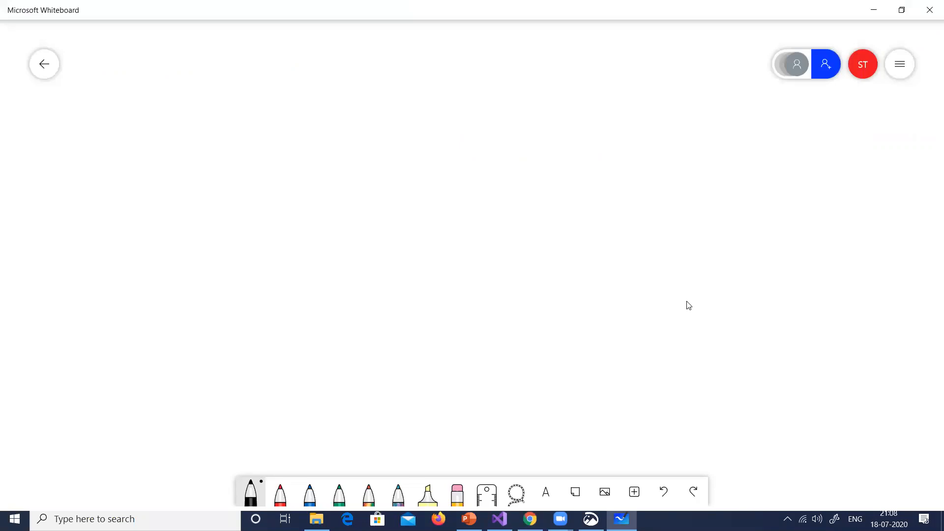
# Handwrite "Questpond" on the blank canvas and frame it with a hand-drawn rectangle
pyautogui.moveTo(574, 206)
pyautogui.mouseDown()
pyautogui.moveTo(574, 231)
pyautogui.moveTo(619, 227)
pyautogui.moveTo(624, 213)
pyautogui.mouseUp()
pyautogui.moveTo(630, 212)
pyautogui.mouseDown()
pyautogui.moveTo(631, 232)
pyautogui.moveTo(638, 216)
pyautogui.mouseUp()
pyautogui.moveTo(644, 216)
pyautogui.mouseDown()
pyautogui.moveTo(678, 212)
pyautogui.moveTo(694, 195)
pyautogui.mouseUp()
pyautogui.moveTo(548, 196)
pyautogui.mouseDown()
pyautogui.moveTo(554, 255)
pyautogui.moveTo(706, 229)
pyautogui.moveTo(563, 262)
pyautogui.mouseUp()
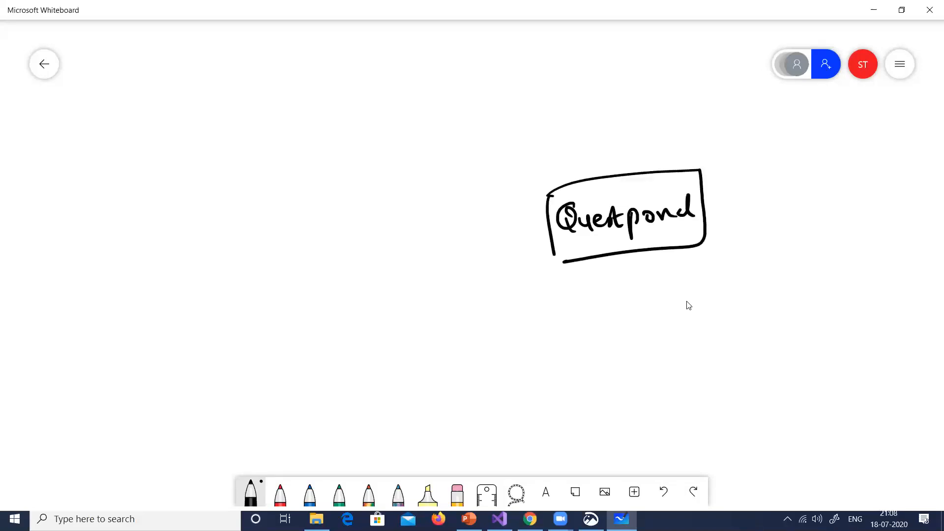
# Draw a box labelled "Ad" to the left of the Questpond box, with an incoming arrow on its left
pyautogui.moveTo(329, 201)
pyautogui.mouseDown()
pyautogui.moveTo(332, 257)
pyautogui.moveTo(436, 255)
pyautogui.moveTo(332, 270)
pyautogui.mouseUp()
pyautogui.moveTo(346, 249)
pyautogui.mouseDown()
pyautogui.moveTo(351, 227)
pyautogui.moveTo(363, 240)
pyautogui.mouseUp()
pyautogui.moveTo(378, 223)
pyautogui.mouseDown()
pyautogui.moveTo(376, 210)
pyautogui.moveTo(385, 239)
pyautogui.mouseUp()
pyautogui.moveTo(274, 249)
pyautogui.mouseDown()
pyautogui.moveTo(310, 237)
pyautogui.moveTo(313, 255)
pyautogui.mouseUp()
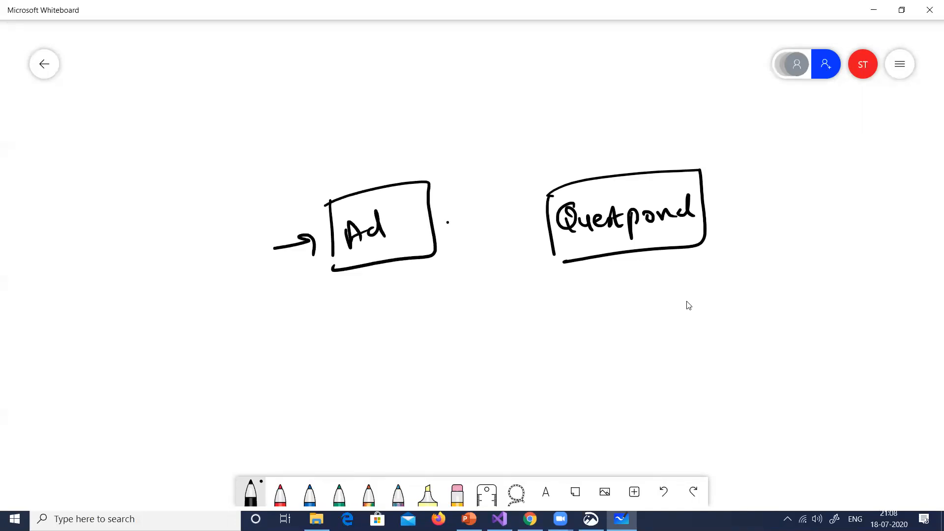
# Draw arrows in both directions between the Ad and Questpond boxes, add a short handwritten label above them, and close Whiteboard
pyautogui.moveTo(448, 223); pyautogui.dragTo(505, 222)
pyautogui.moveTo(482, 215); pyautogui.dragTo(481, 235)
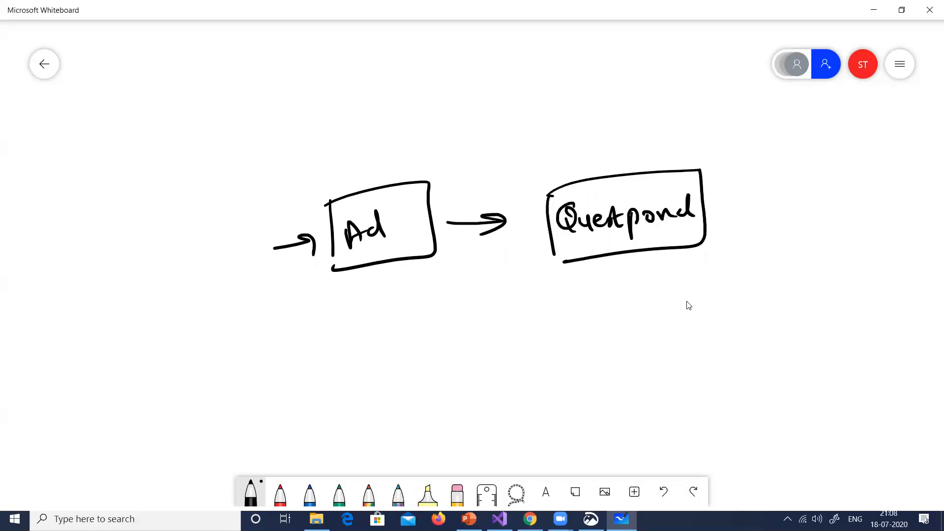
pyautogui.moveTo(553, 220)
pyautogui.mouseDown()
pyautogui.moveTo(515, 216)
pyautogui.moveTo(436, 235)
pyautogui.moveTo(458, 236)
pyautogui.moveTo(462, 193)
pyautogui.mouseUp()
pyautogui.moveTo(465, 204); pyautogui.dragTo(498, 206)
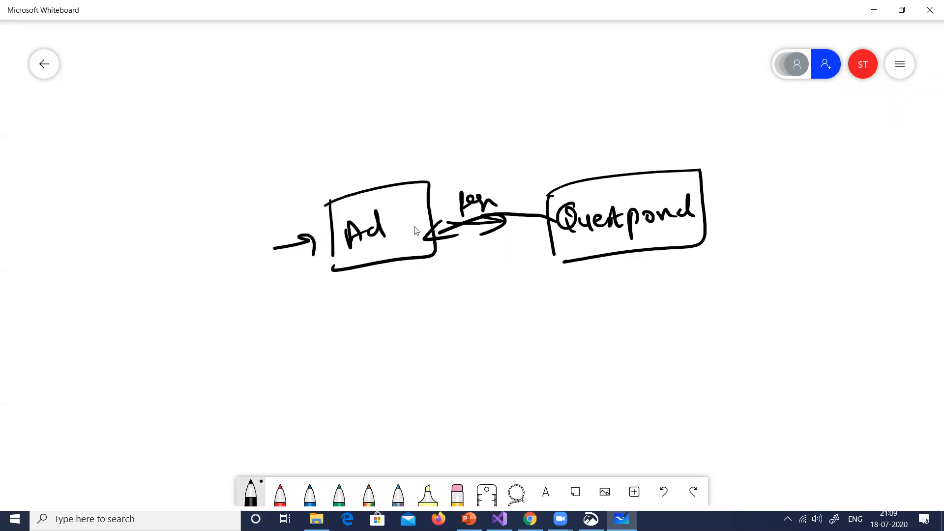
pyautogui.click(929, 11)
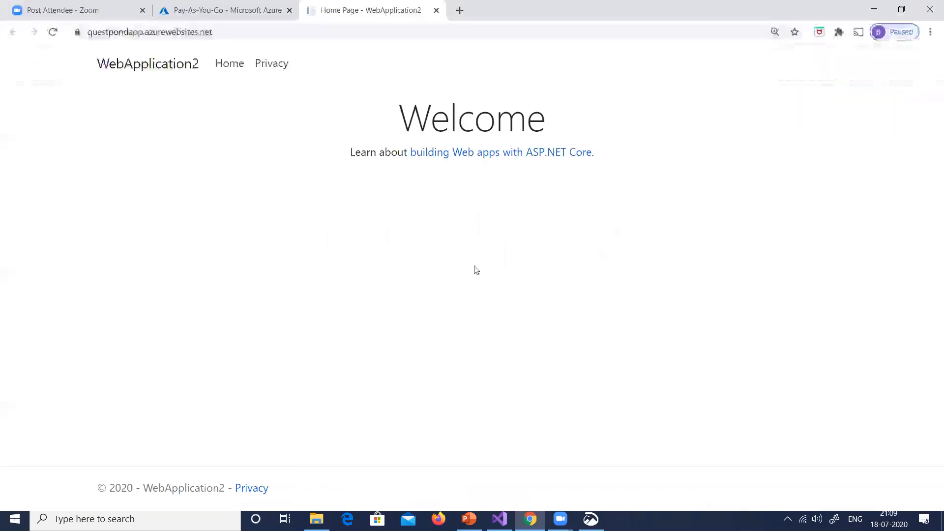
# Search the Azure portal for "register" and open the App registrations service
pyautogui.click(196, 11)
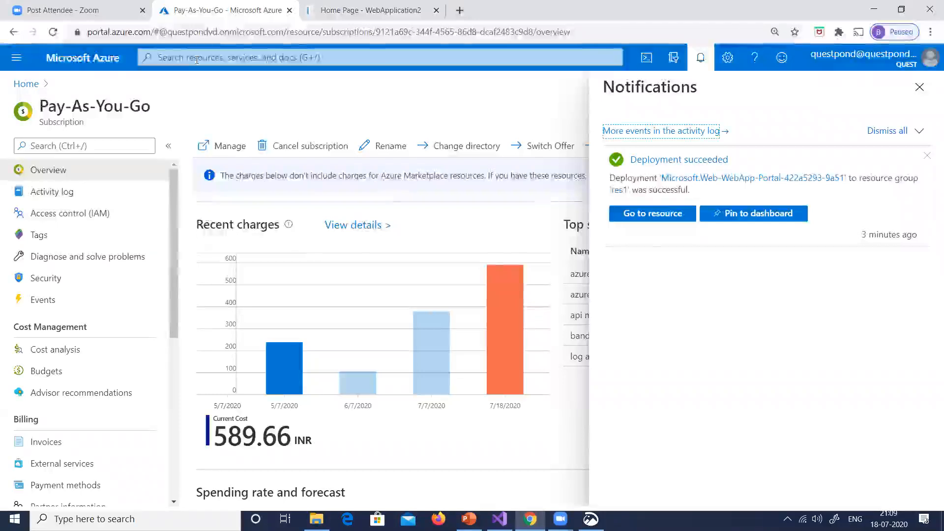
pyautogui.click(197, 58)
pyautogui.write('r')
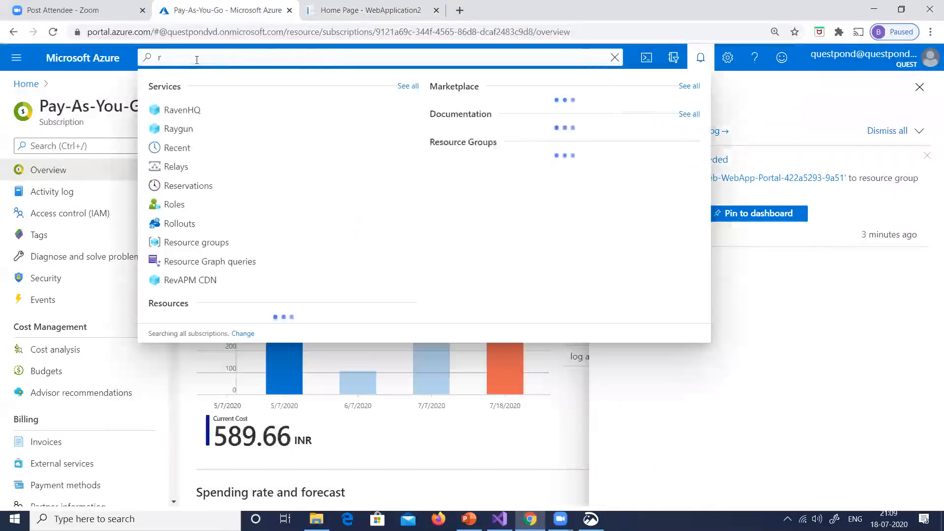
pyautogui.write('egister')
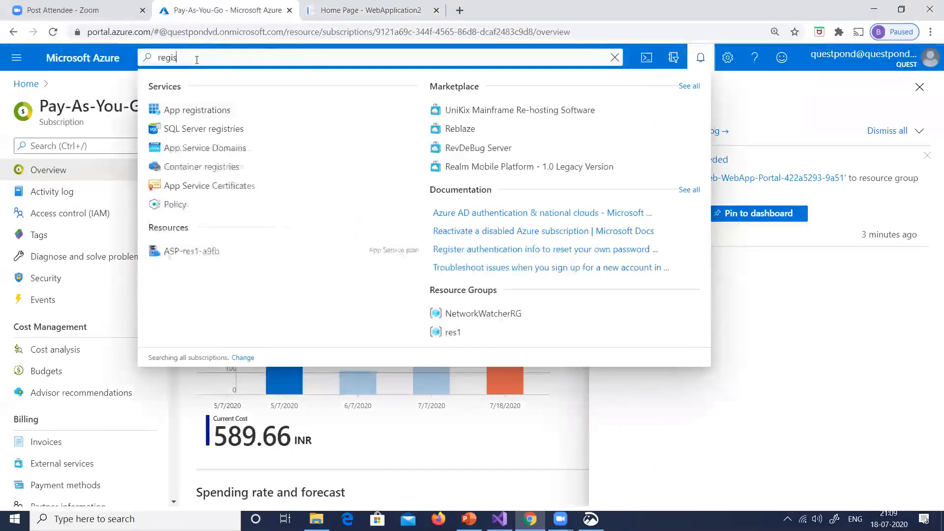
pyautogui.click(183, 111)
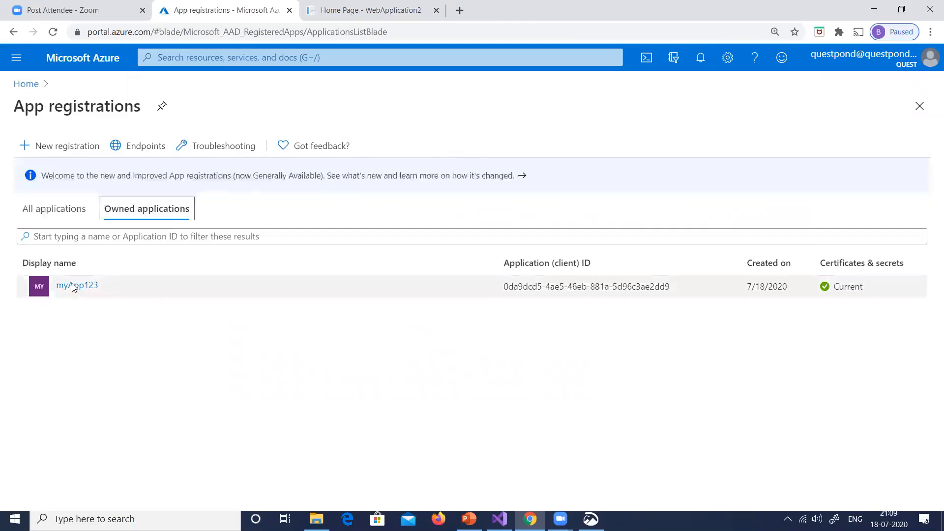
# Delete the myApp123 app registration, return to the registrations list and open the form for registering a new application
pyautogui.click(74, 287)
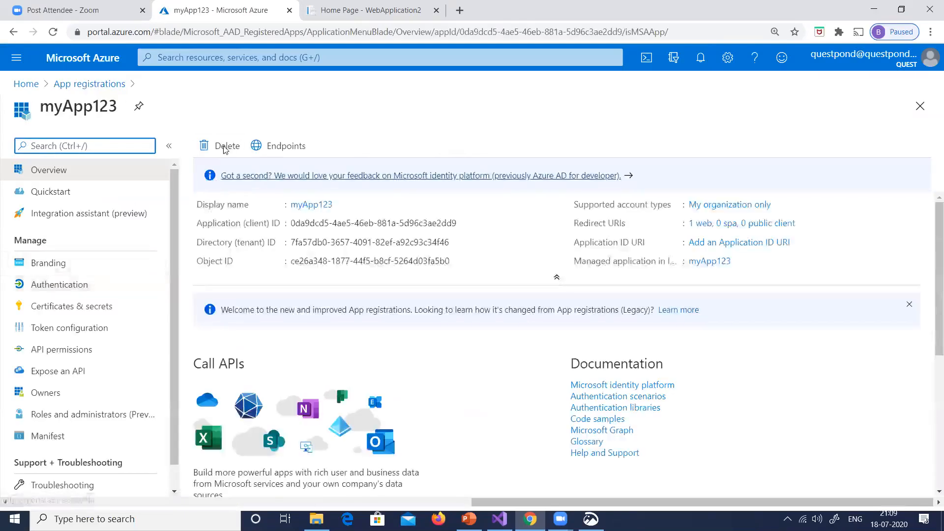
pyautogui.click(223, 148)
pyautogui.click(220, 216)
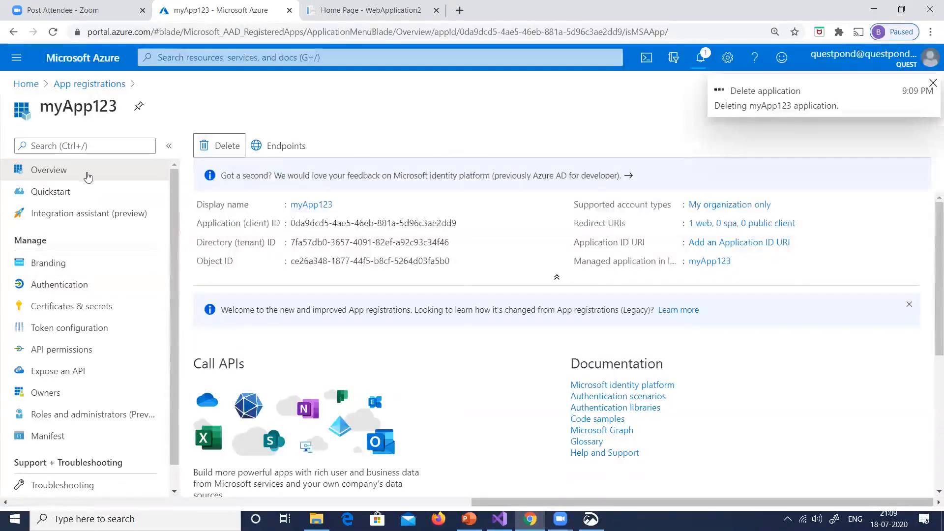
pyautogui.click(89, 83)
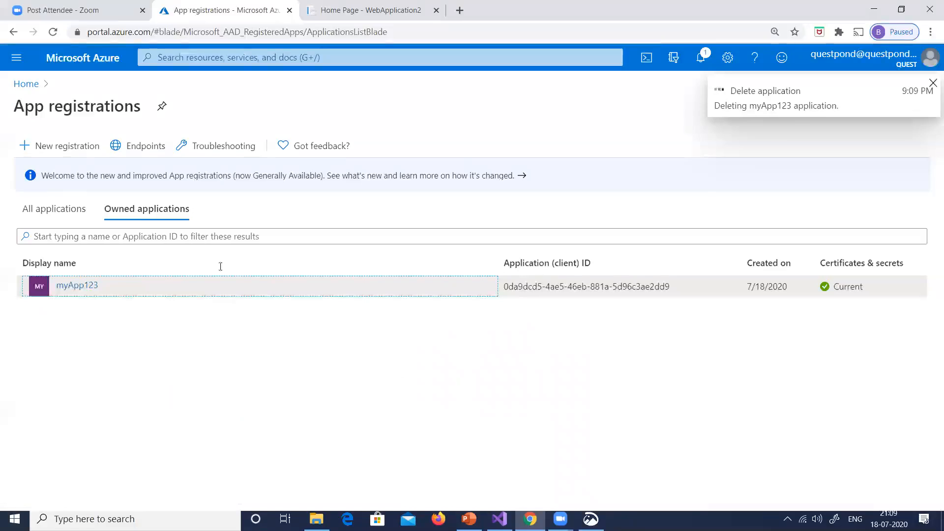
pyautogui.click(64, 147)
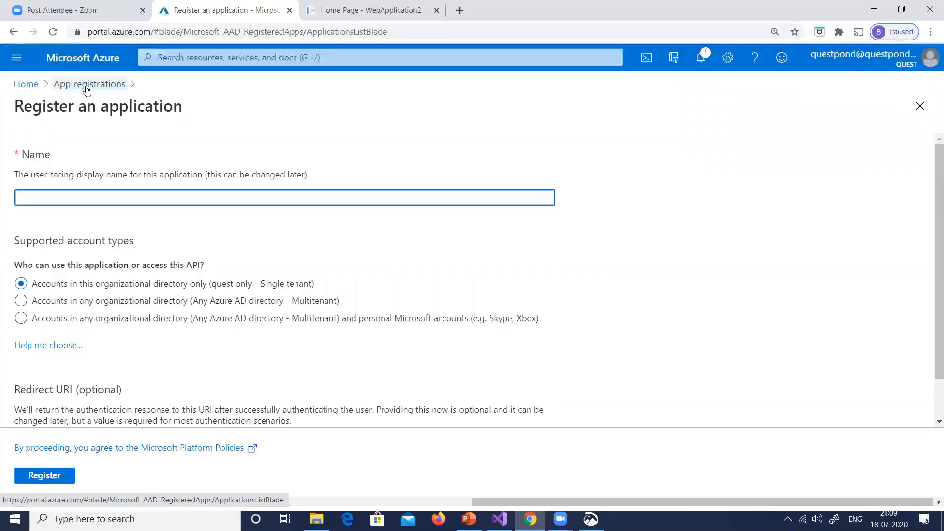
# Open the Authentication / Authorization settings of the questpondapp App Service and set App Service Authentication to On
pyautogui.click(26, 83)
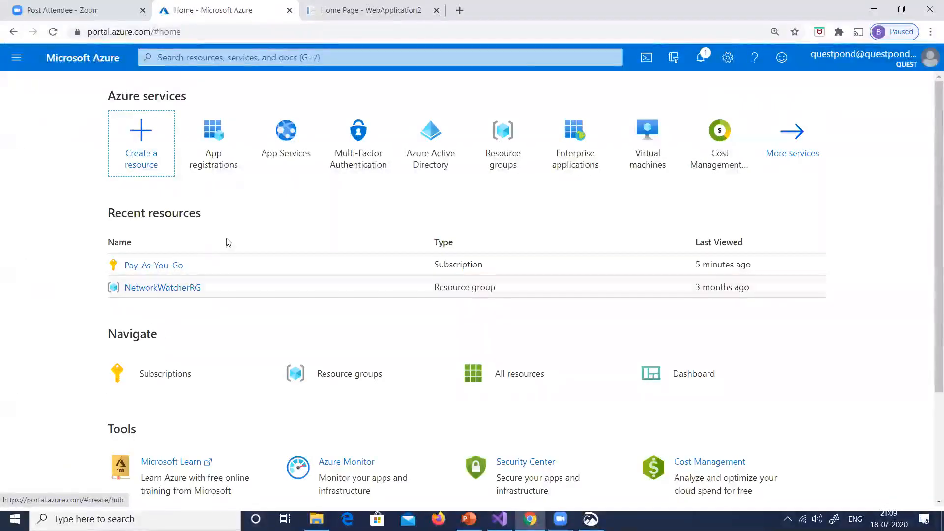
pyautogui.click(286, 164)
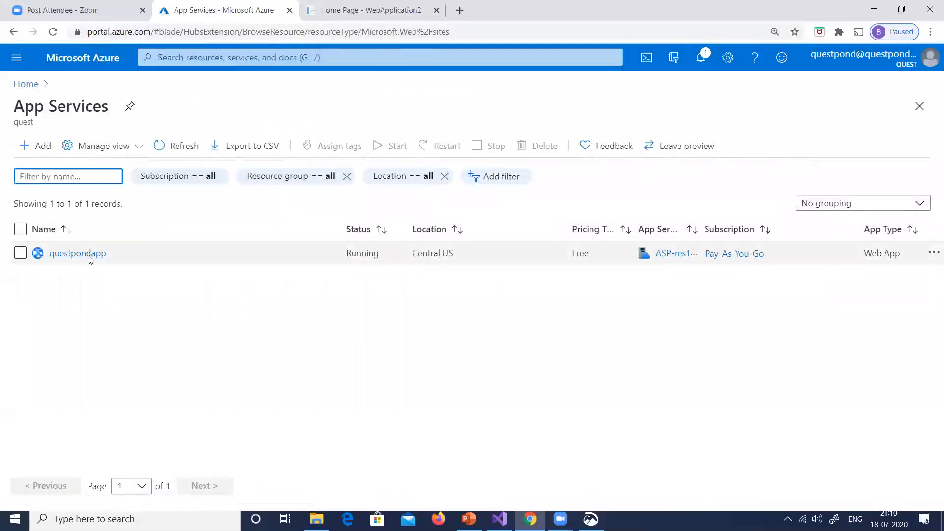
pyautogui.click(94, 256)
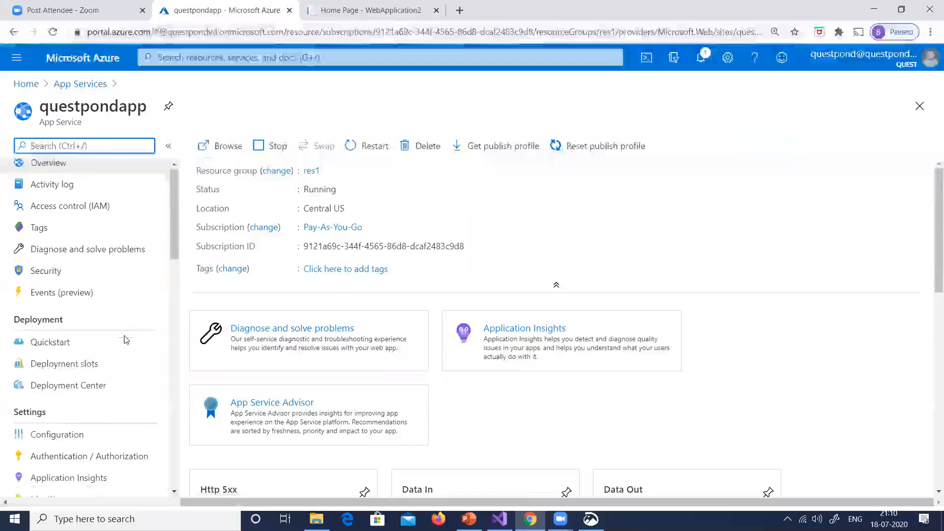
pyautogui.scroll(-1, 126, 344)
pyautogui.click(94, 408)
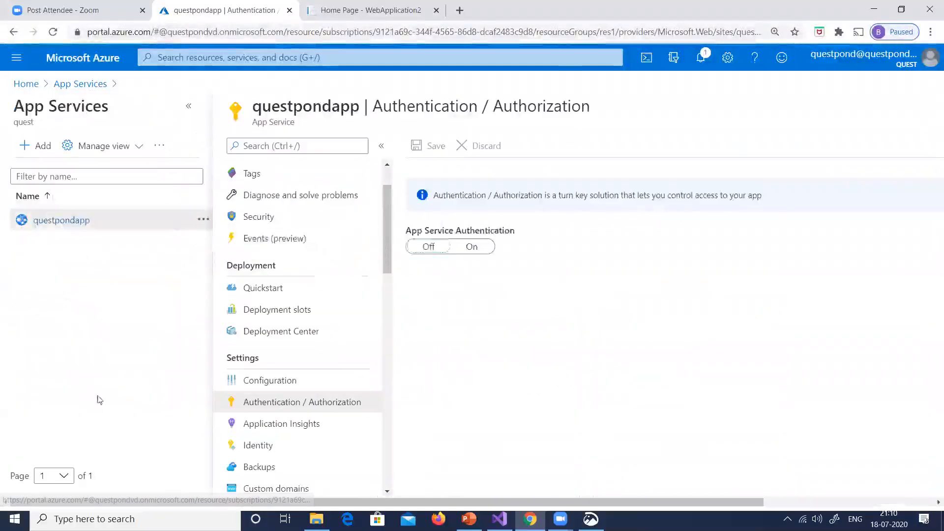
pyautogui.click(192, 110)
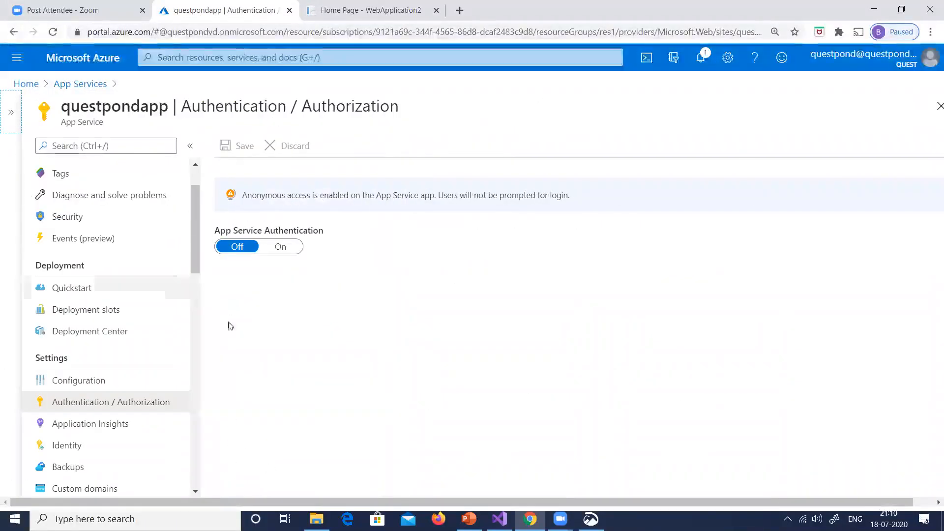
pyautogui.click(280, 249)
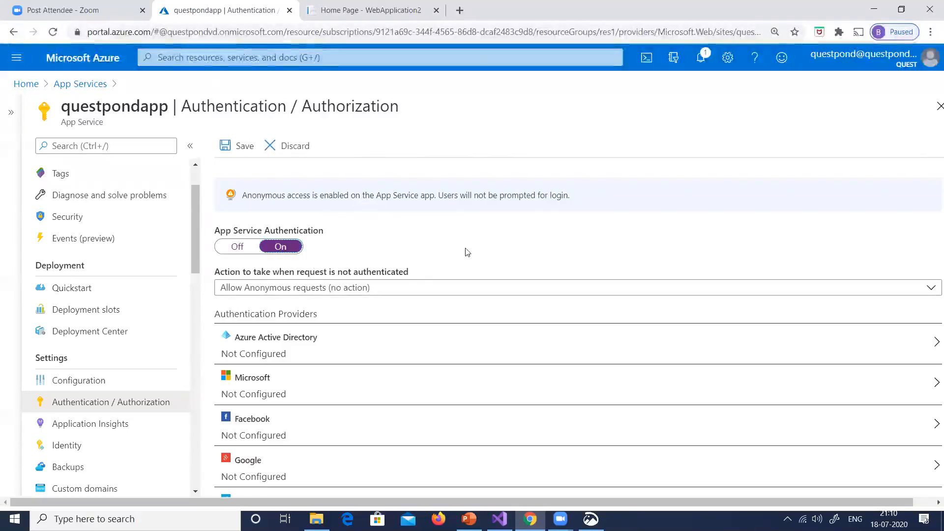
# Open the Azure Active Directory provider settings and set the management mode to Express
pyautogui.scroll(-1, 471, 240)
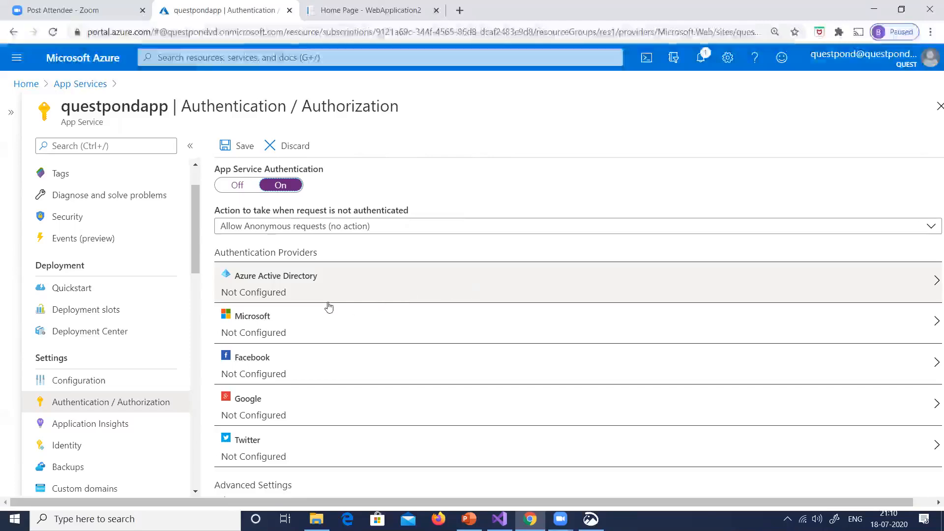
pyautogui.click(292, 294)
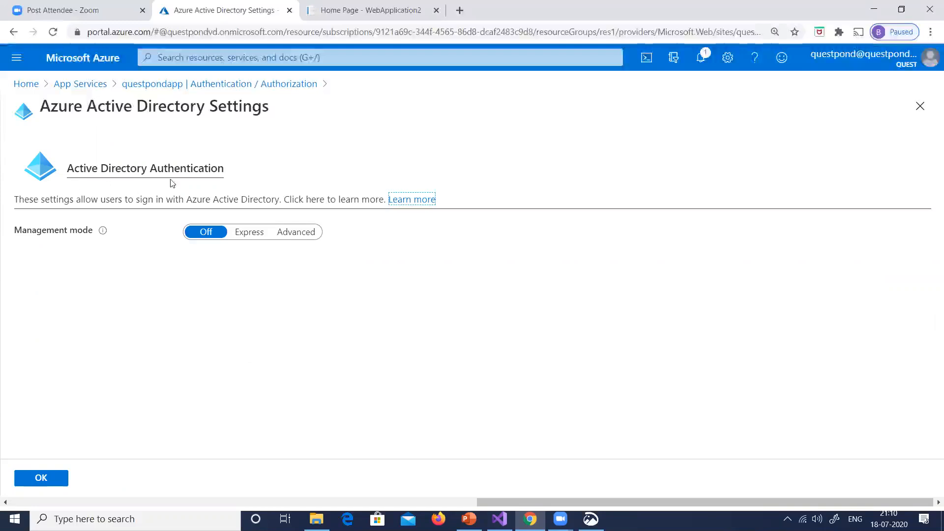
pyautogui.click(244, 236)
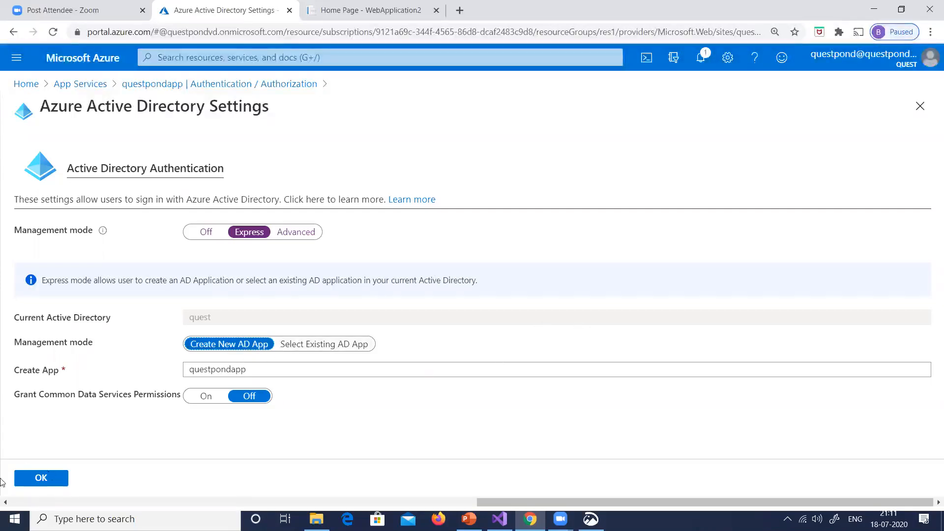
pyautogui.click(241, 370)
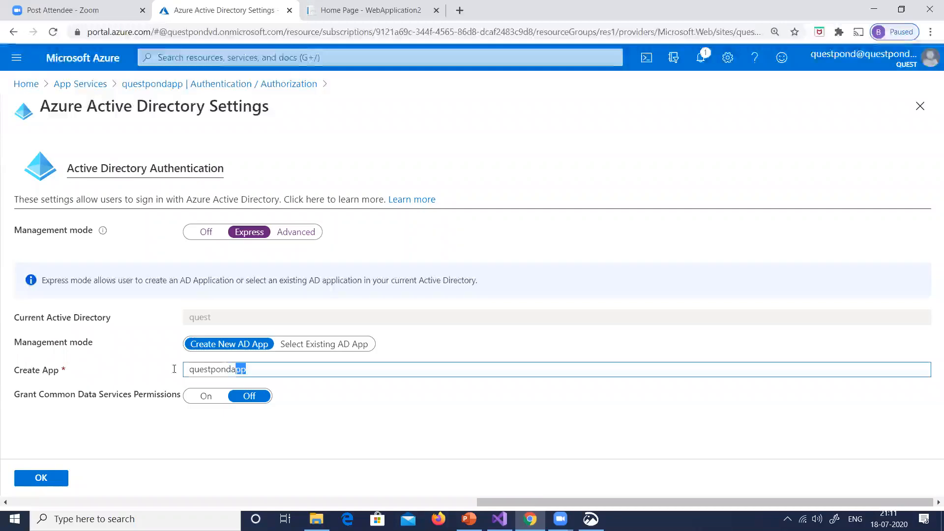
pyautogui.doubleClick(224, 370)
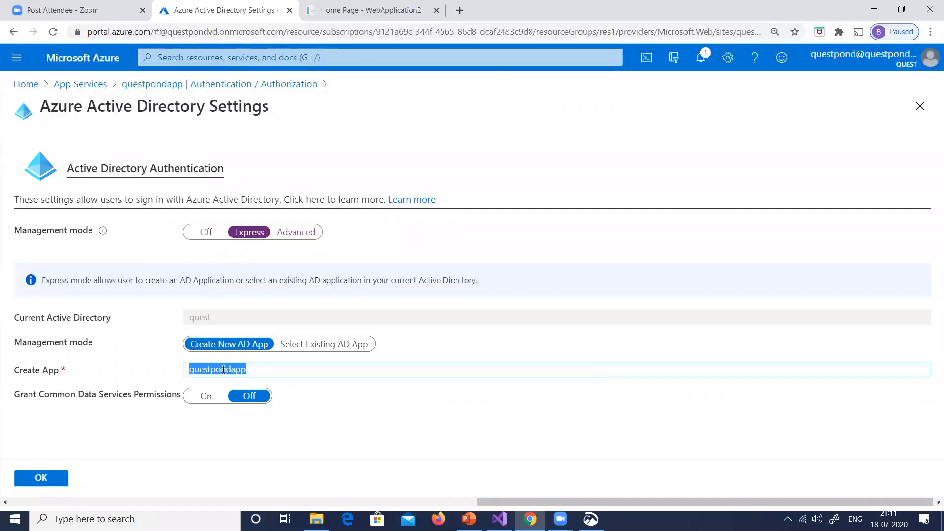
pyautogui.write('questpon')
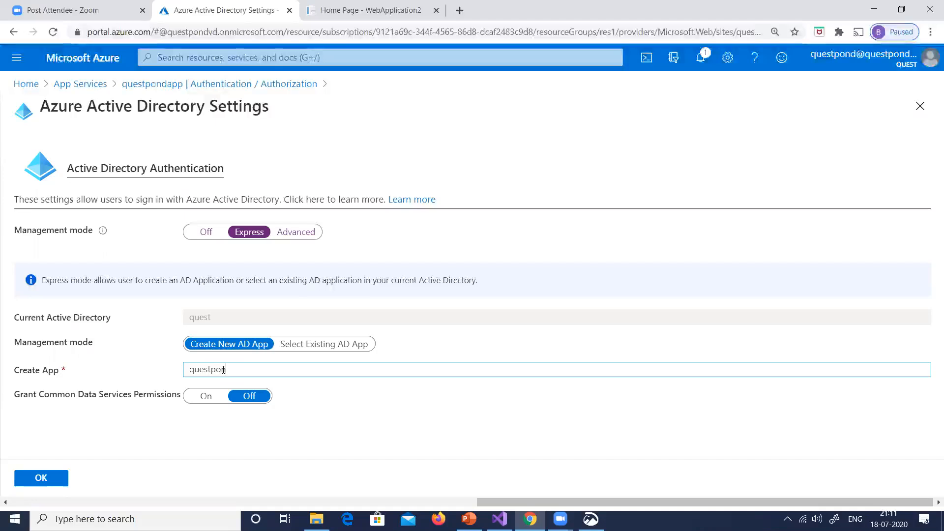
pyautogui.write('dappre')
# Name the new AD app registeredquestpondapp, accept the Azure Active Directory settings, and save the app's authentication configuration
pyautogui.hotkey('ctrl', 'a')
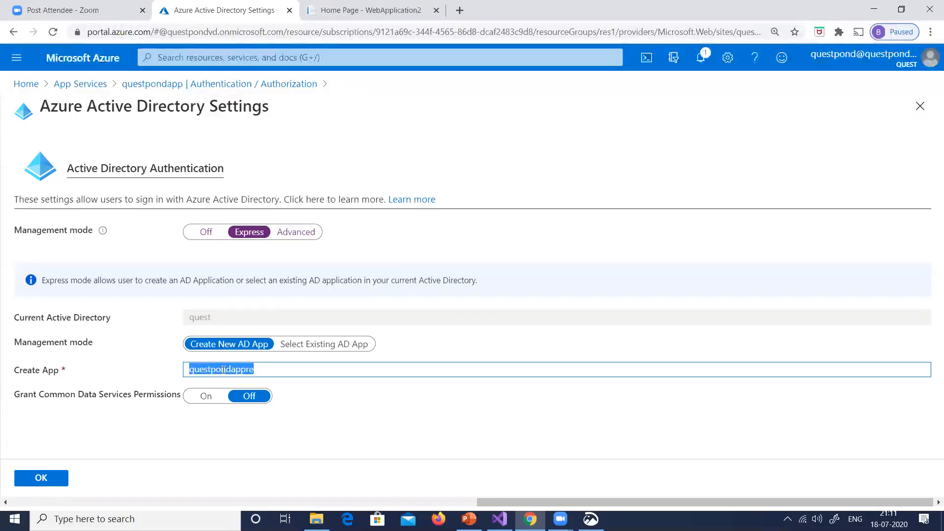
pyautogui.write('registeredquestpond')
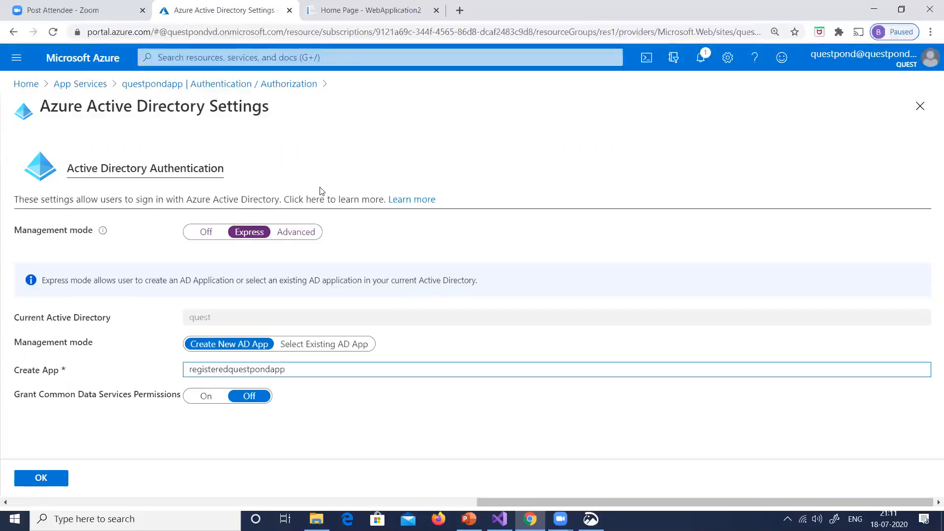
pyautogui.click(41, 478)
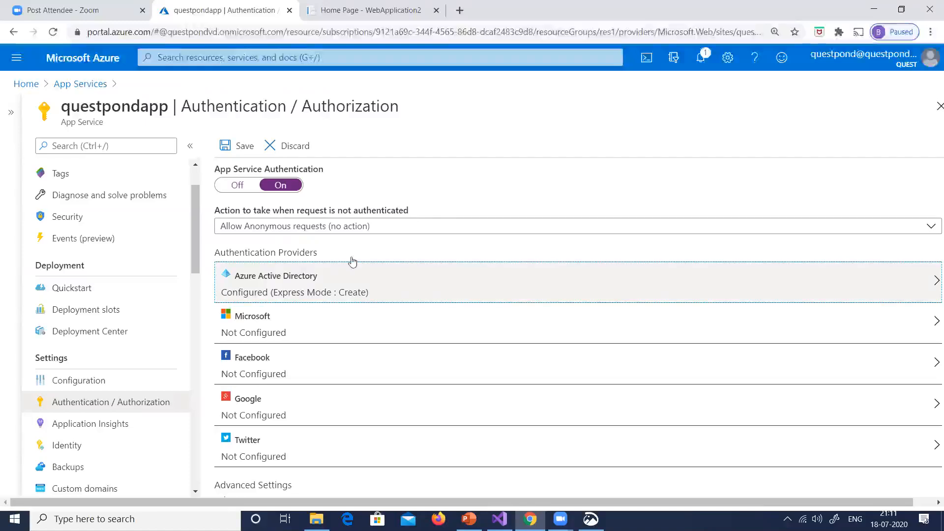
pyautogui.click(239, 144)
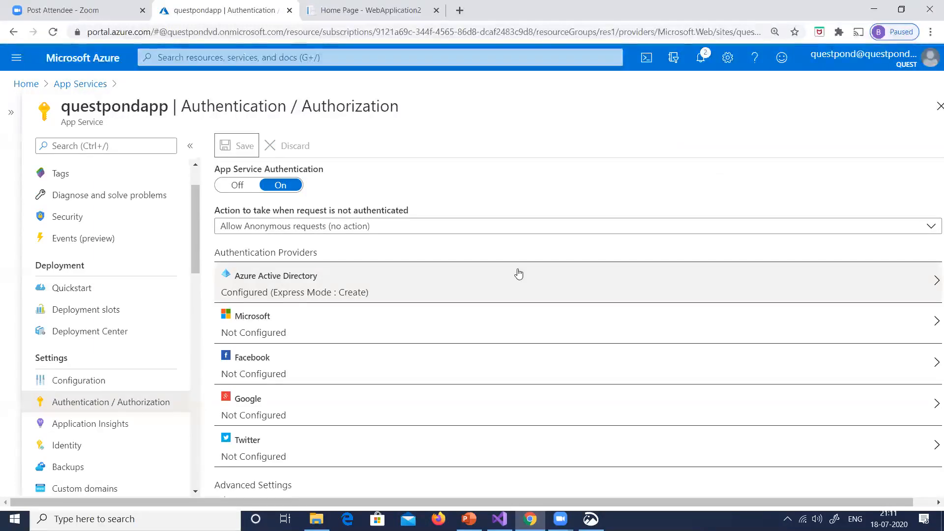
# Switch to the published questpondapp.azurewebsites.net page and reload it to check whether it asks for a login
pyautogui.click(368, 11)
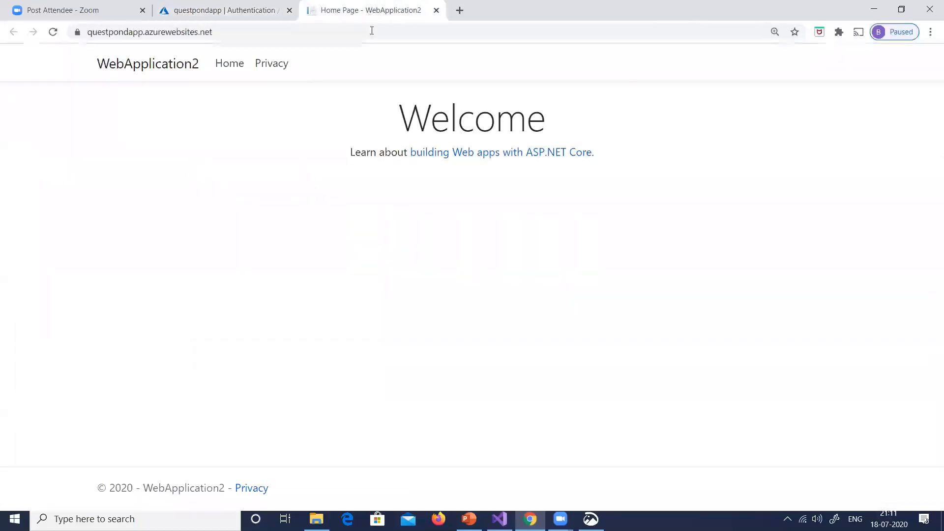
pyautogui.click(53, 32)
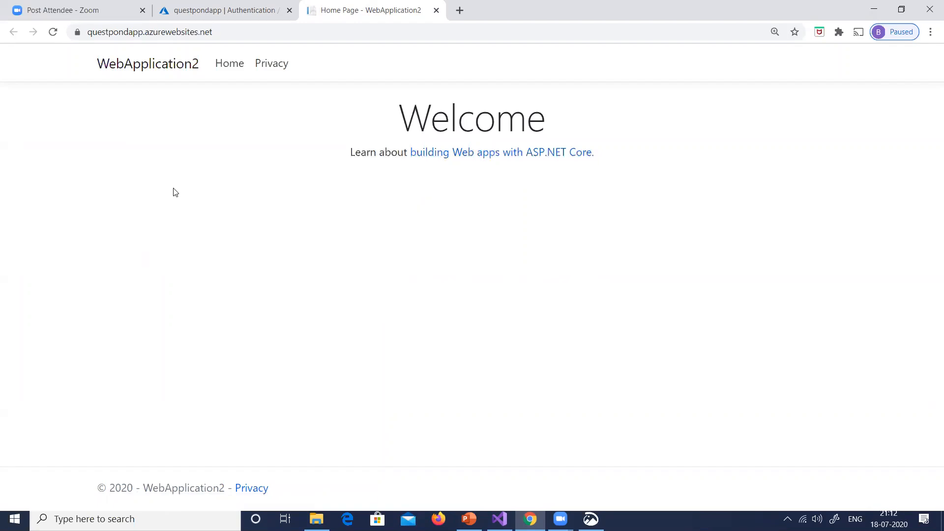
pyautogui.click(53, 32)
pyautogui.click(53, 32)
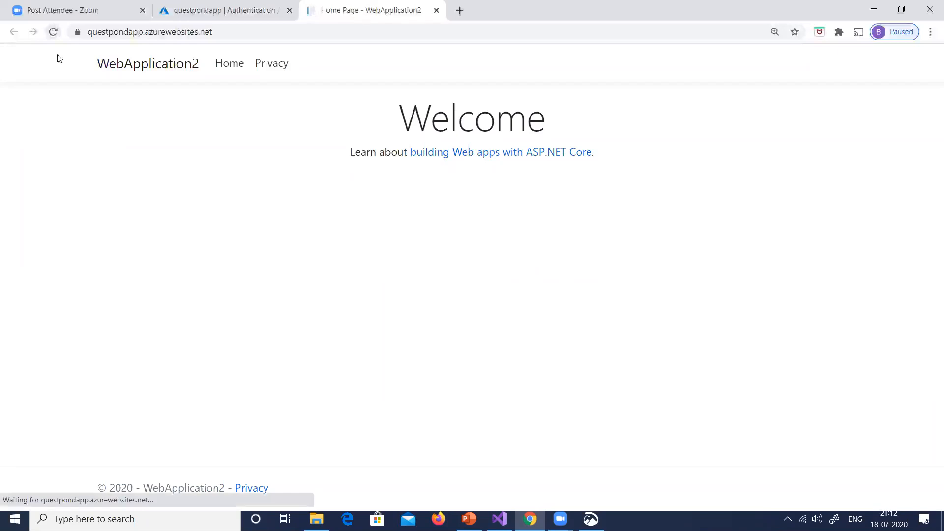
pyautogui.click(57, 37)
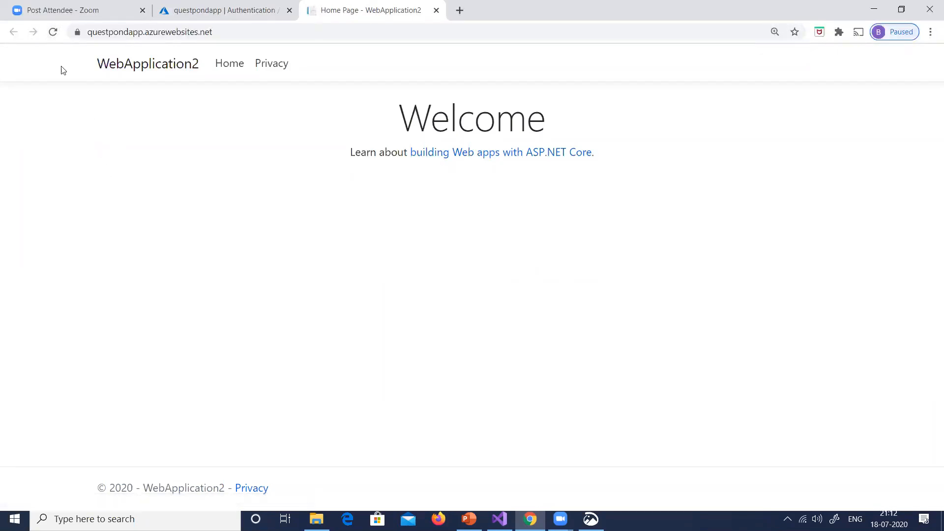
pyautogui.click(53, 34)
# Set the action for unauthenticated requests on questpondapp to Log in with Azure Active Directory and save the authentication settings
pyautogui.click(215, 17)
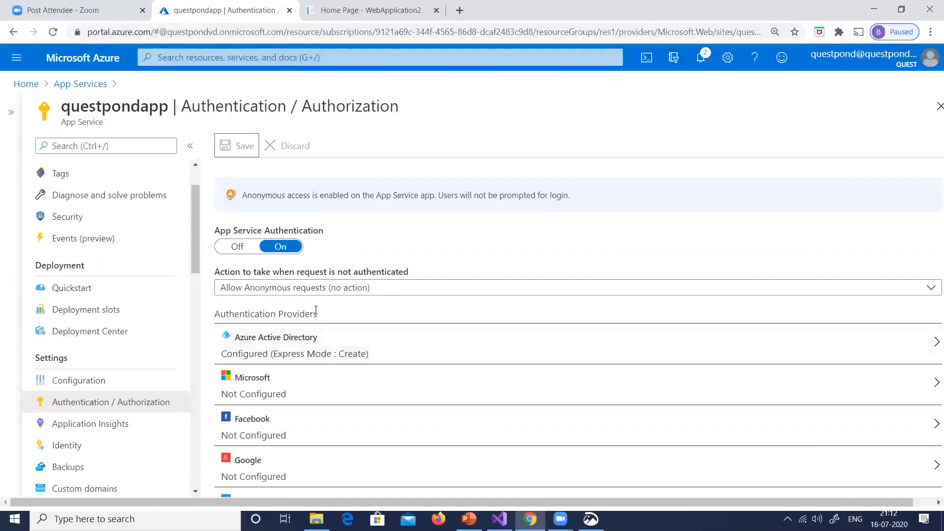
pyautogui.click(321, 294)
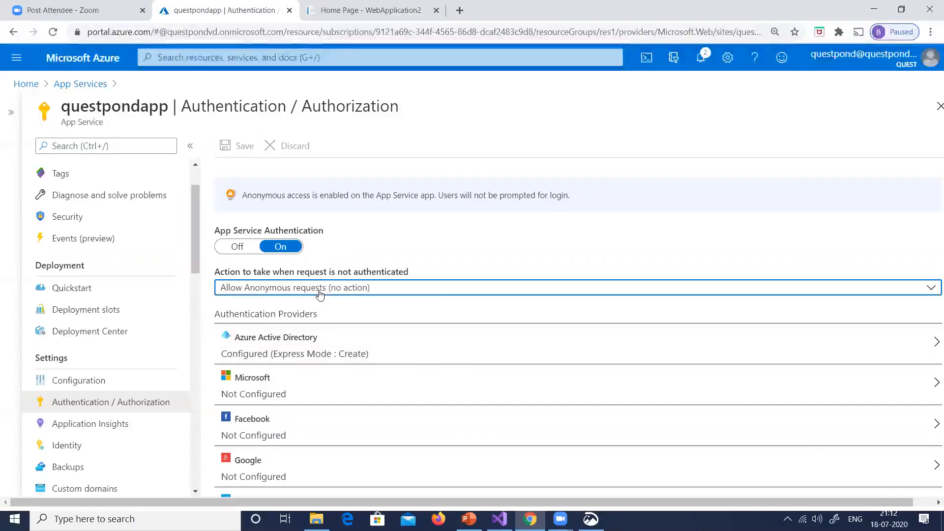
pyautogui.click(559, 330)
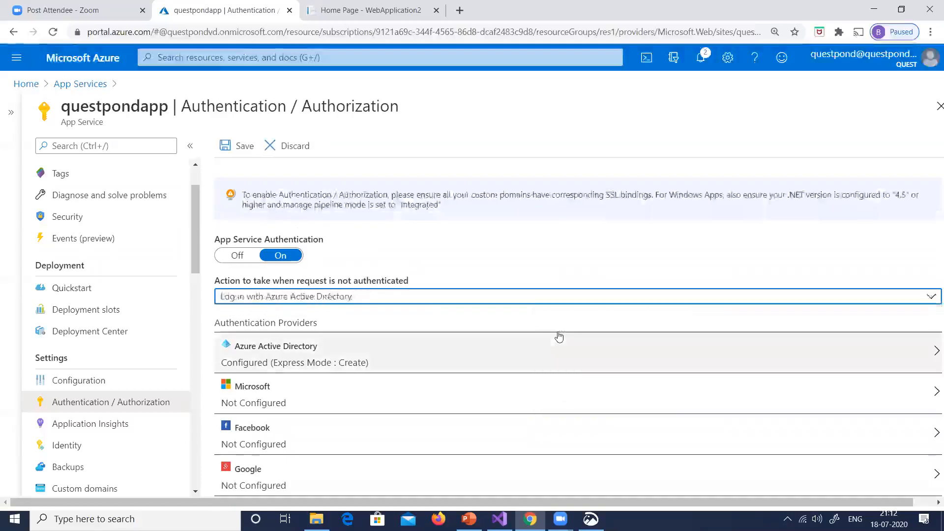
pyautogui.click(238, 146)
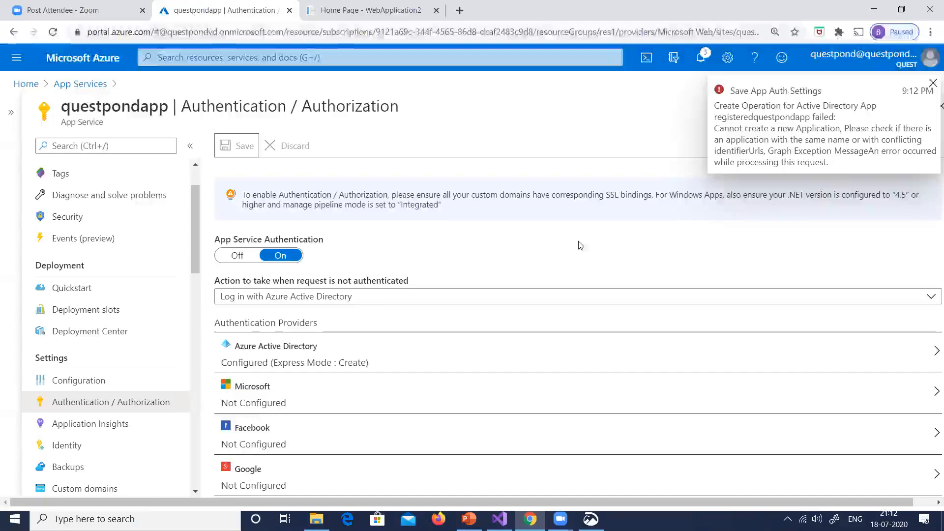
# Try to create the new AD app under the name registeredquestpondapp1 in the Azure Active Directory settings and save the configuration
pyautogui.scroll(-1, 577, 246)
pyautogui.scroll(1, 575, 246)
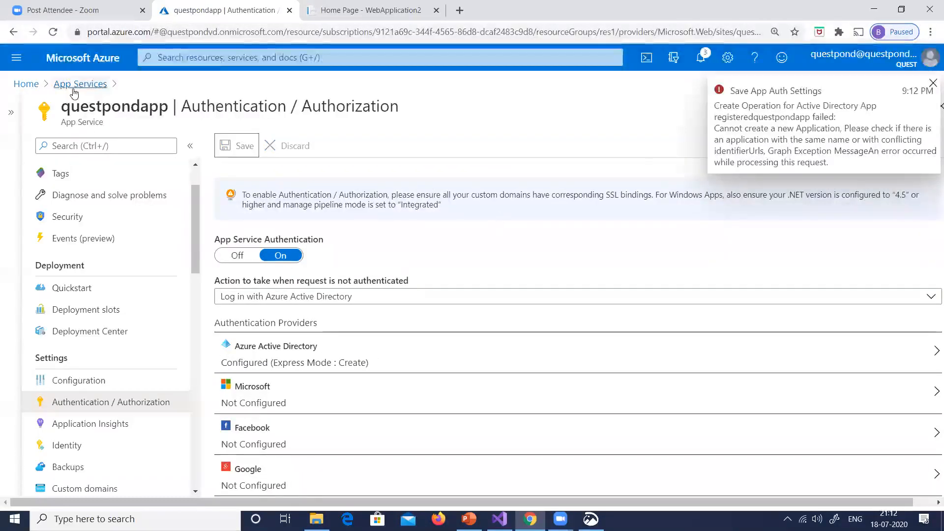
pyautogui.scroll(-3, 345, 246)
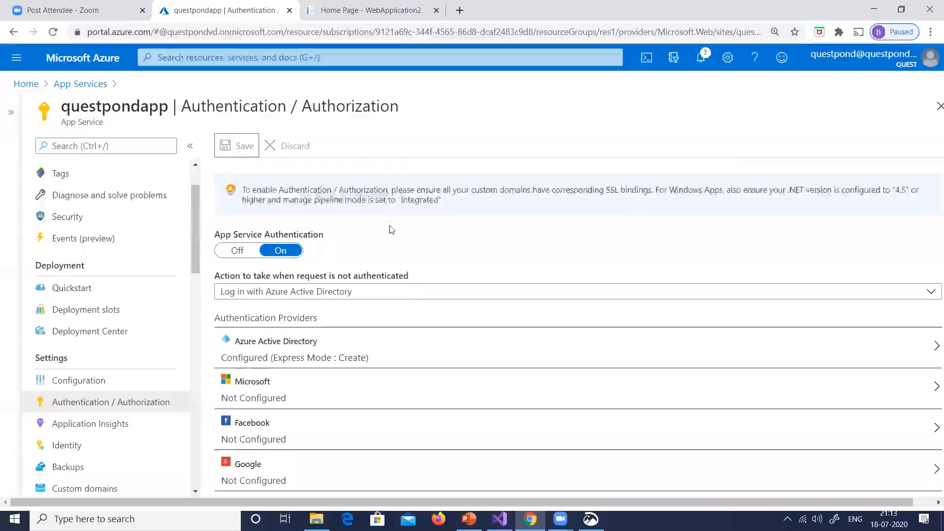
pyautogui.click(302, 213)
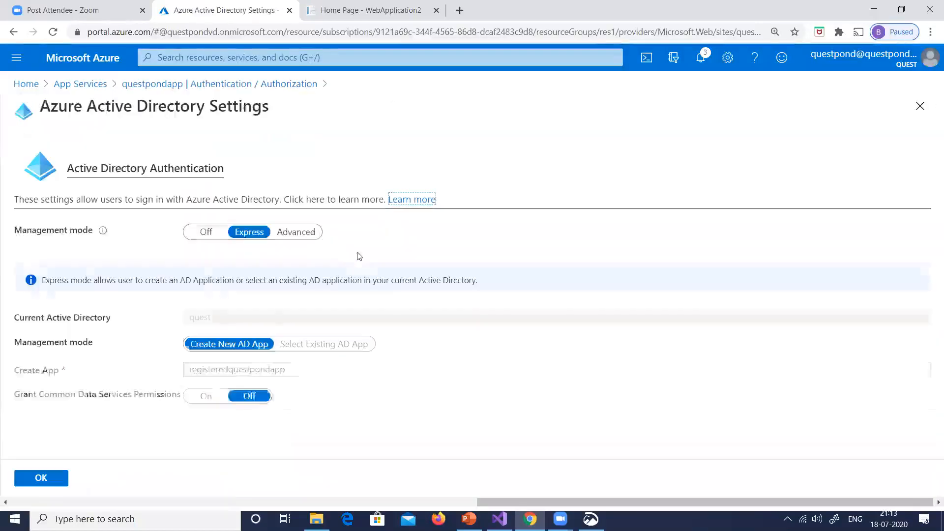
pyautogui.click(292, 373)
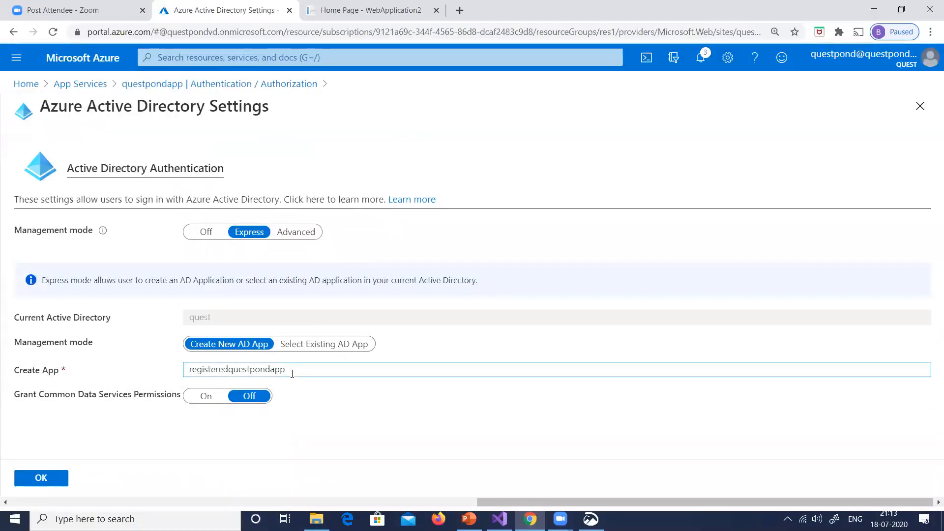
pyautogui.click(58, 478)
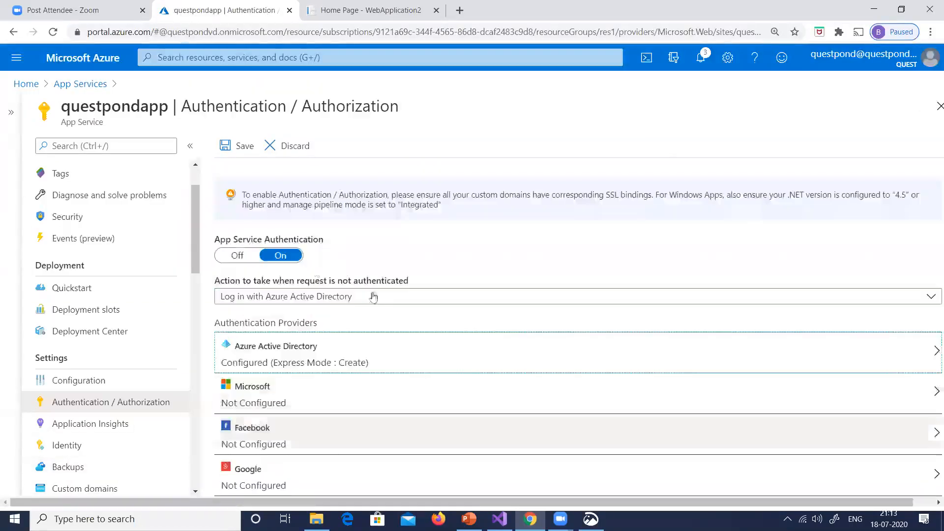
pyautogui.click(241, 147)
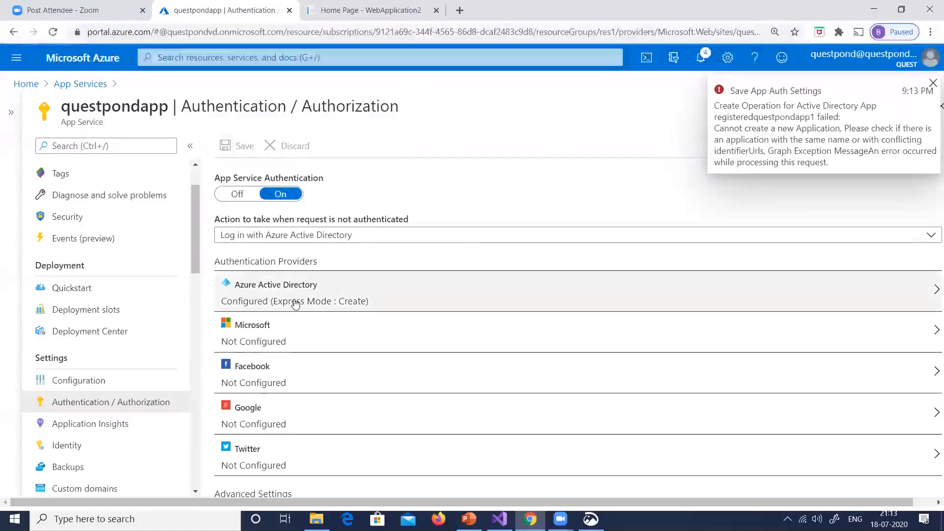
# Switch the Azure Active Directory provider to the existing AD app registeredquestpondapp and save the app's authentication settings
pyautogui.click(295, 302)
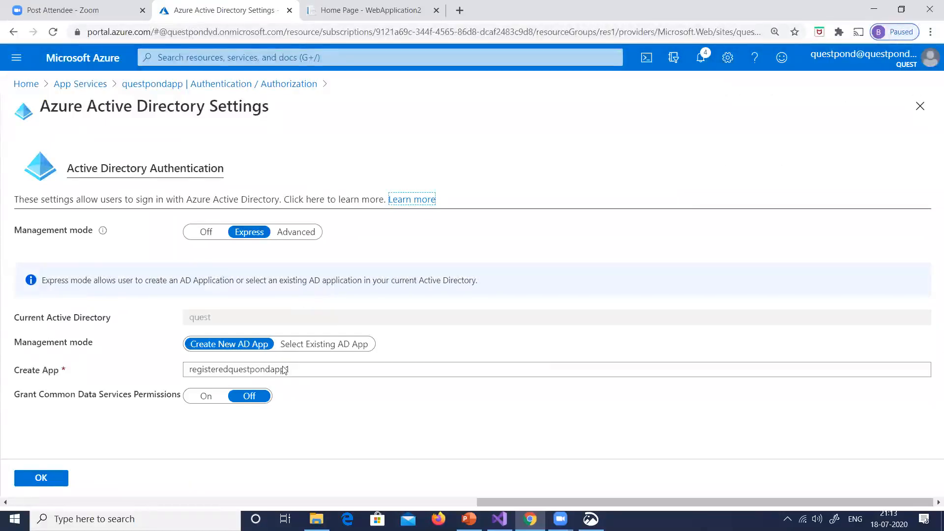
pyautogui.click(323, 346)
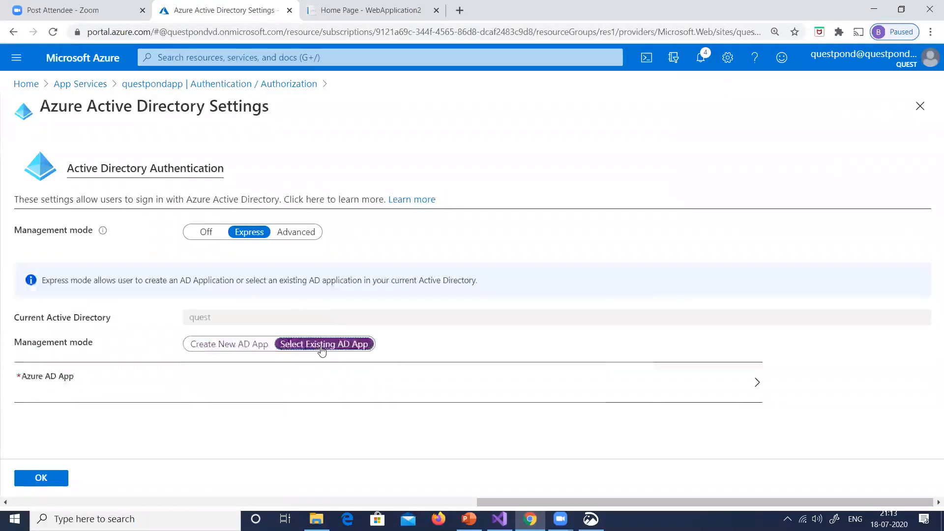
pyautogui.click(719, 391)
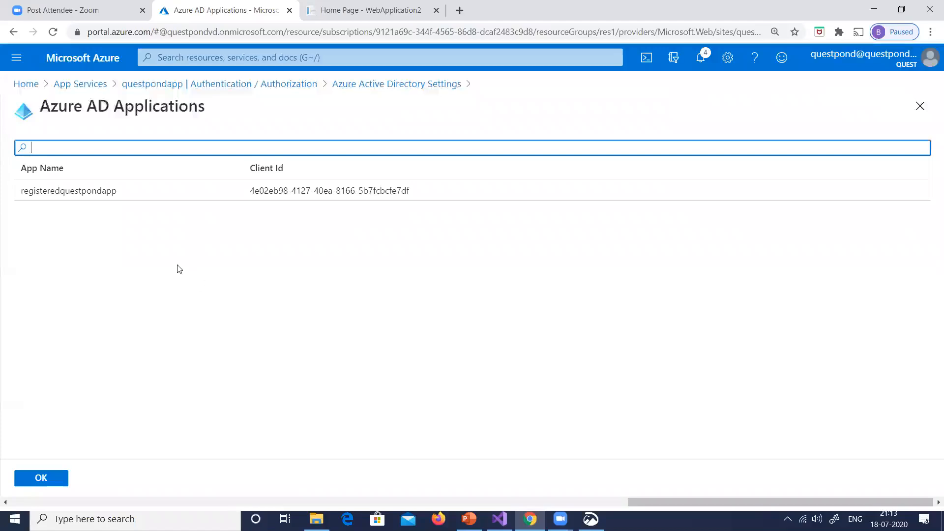
pyautogui.click(98, 197)
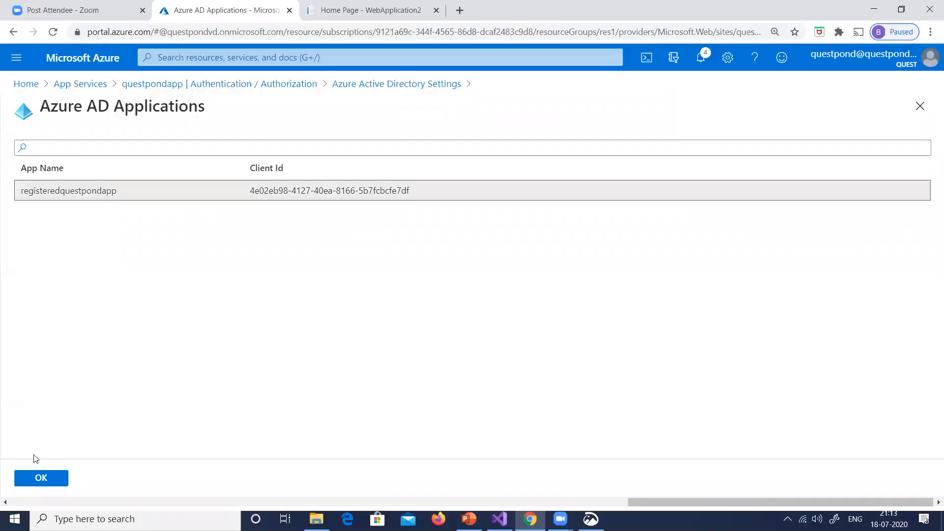
pyautogui.click(47, 477)
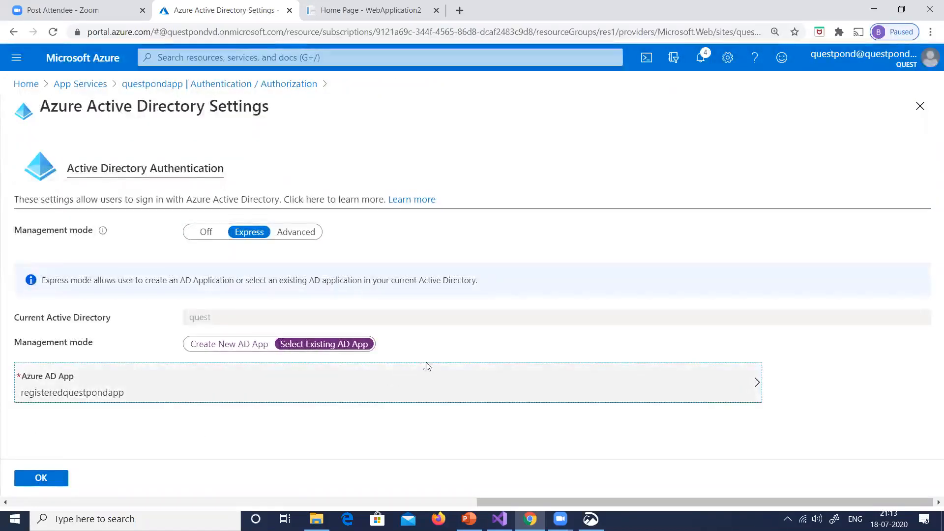
pyautogui.click(42, 478)
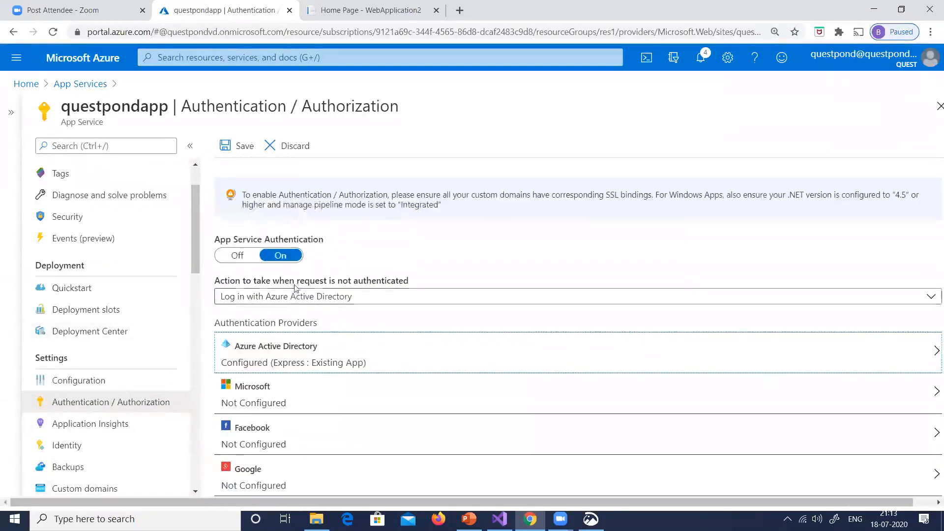
pyautogui.click(233, 154)
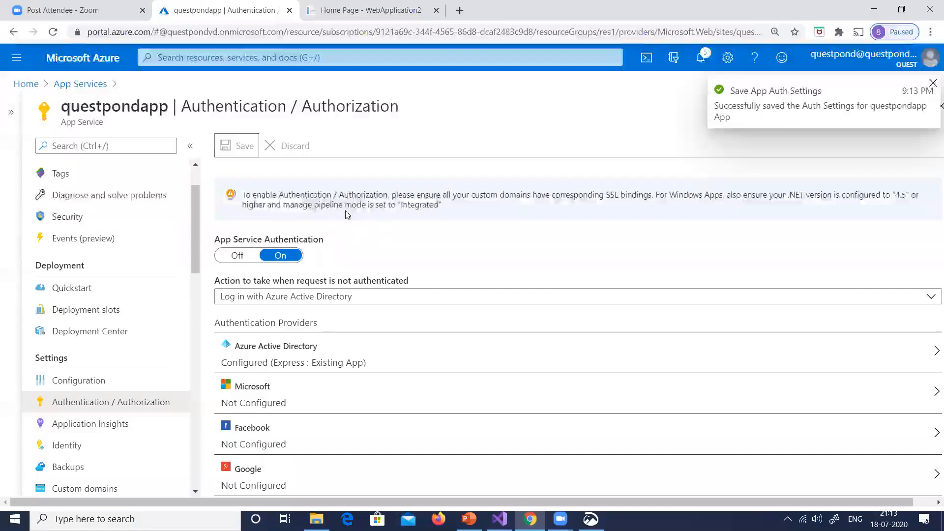
# Reload the published questpondapp web page to test the Azure AD login
pyautogui.click(379, 12)
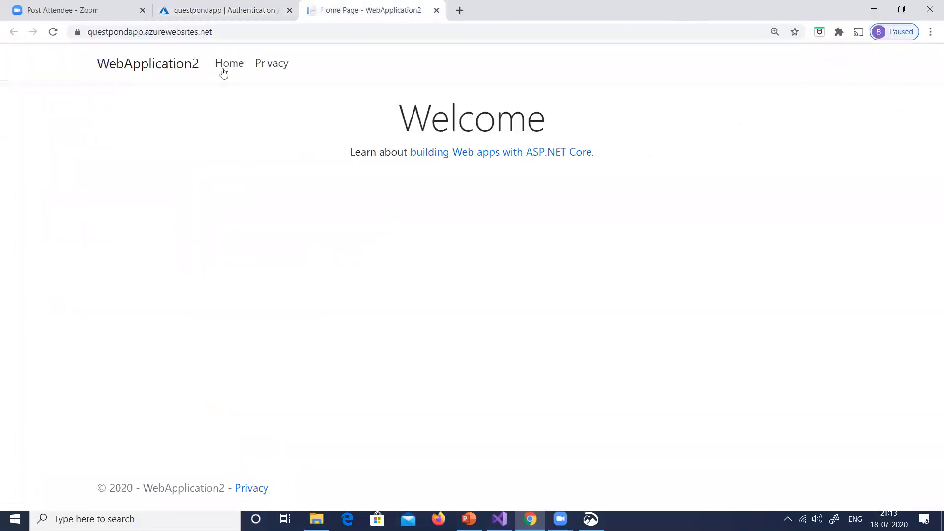
pyautogui.click(53, 32)
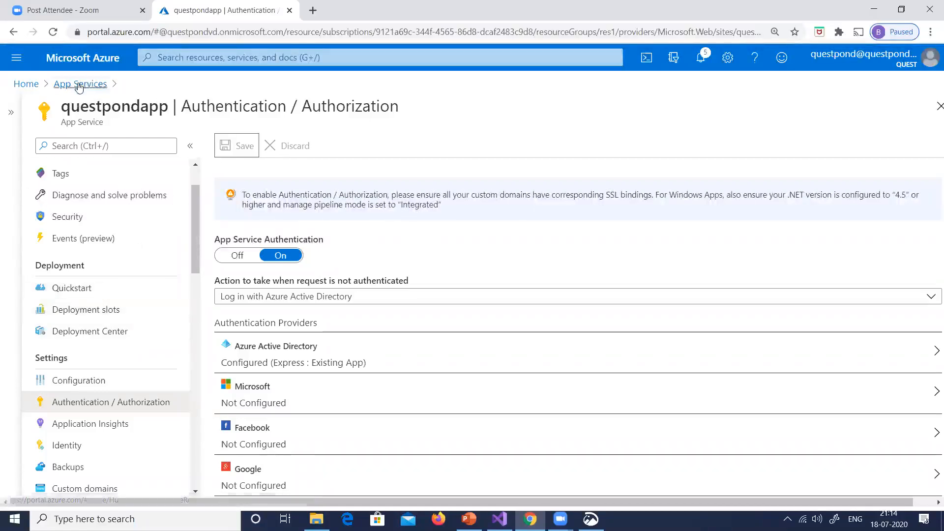
# Open the registeredquestpondapp entry in App registrations and view the details behind its Application ID URI
pyautogui.click(26, 84)
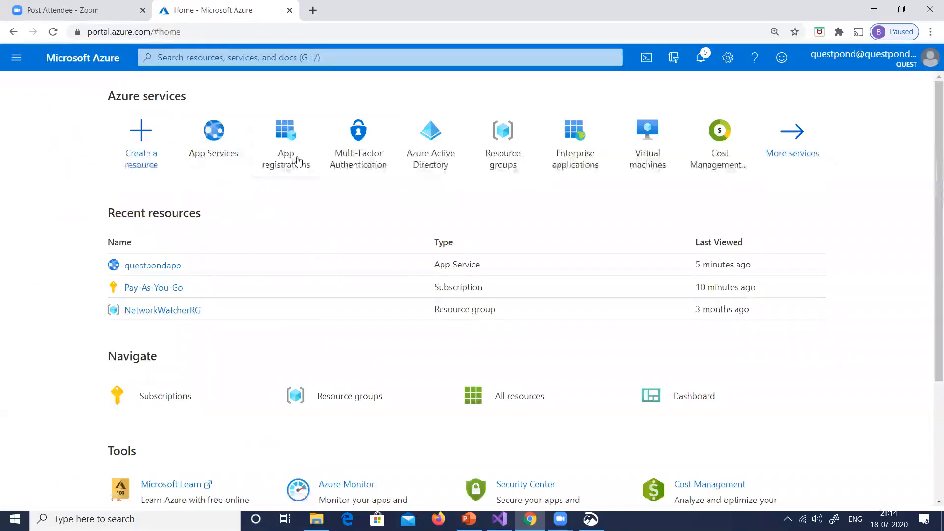
pyautogui.click(298, 161)
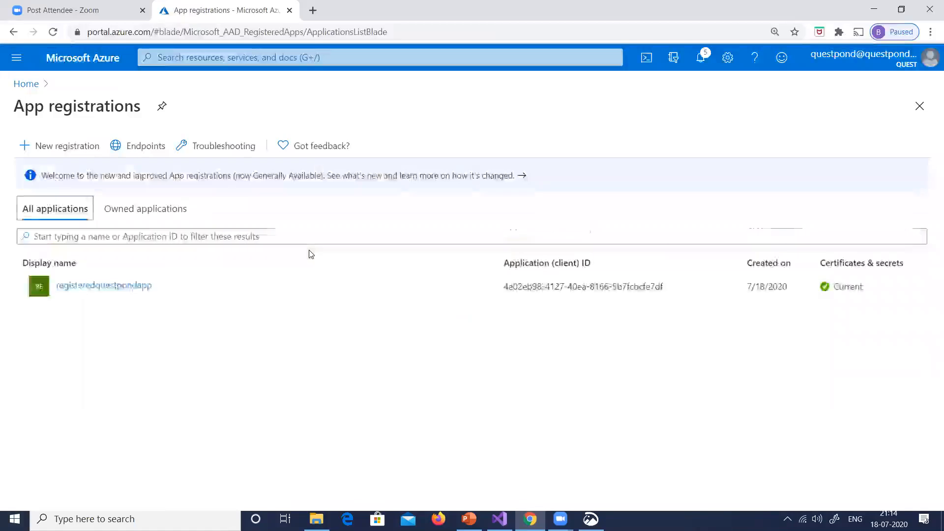
pyautogui.click(104, 289)
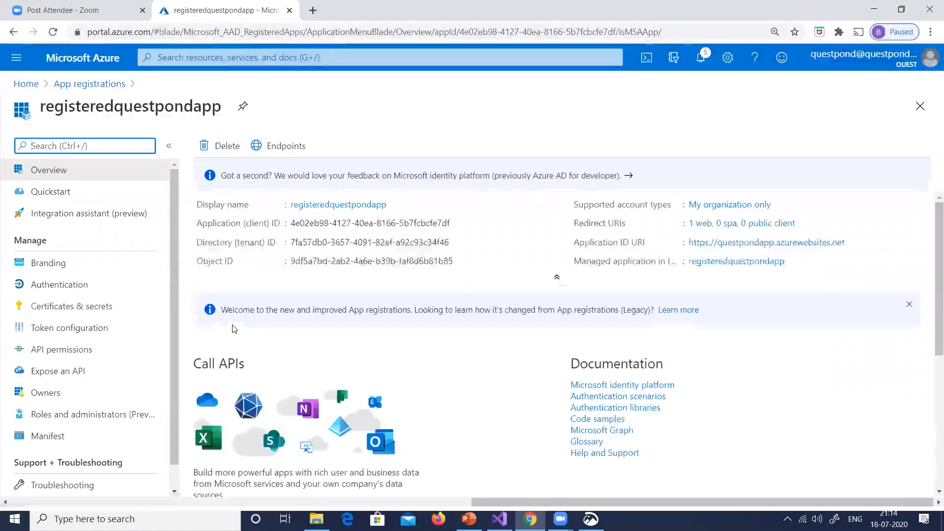
pyautogui.click(723, 243)
pyautogui.click(731, 244)
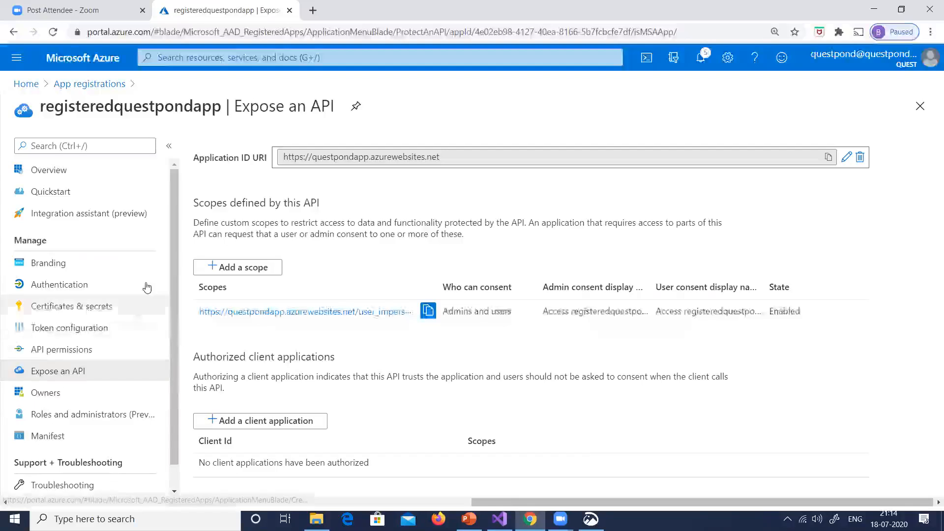
# Examine the Authentication settings of registeredquestpondapp, covering redirect URIs, the implicit grant tokens and the supported account types
pyautogui.scroll(-1, 147, 329)
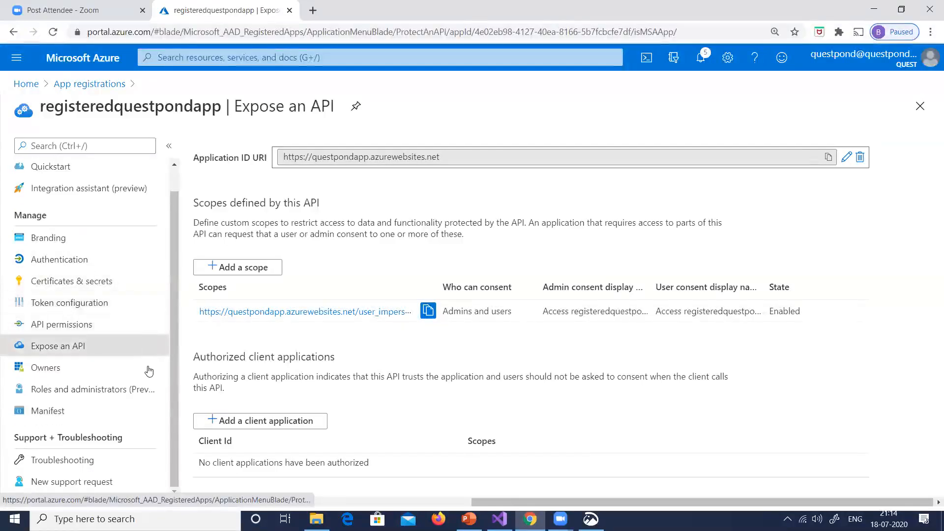
pyautogui.click(88, 264)
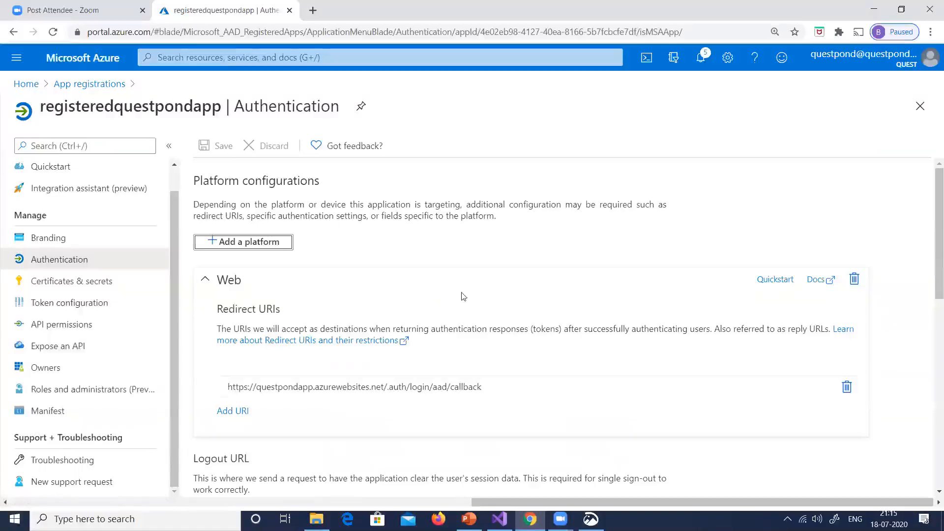
pyautogui.scroll(-2, 540, 268)
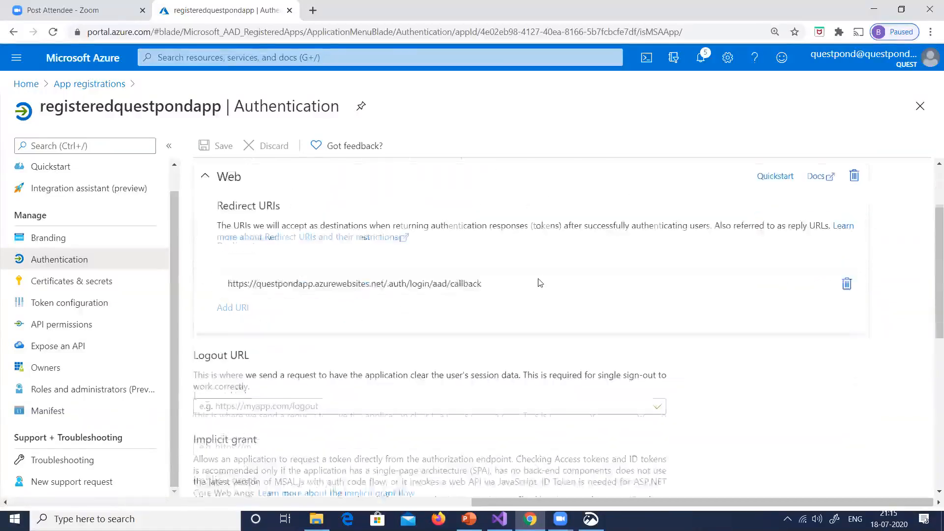
pyautogui.scroll(-2, 536, 290)
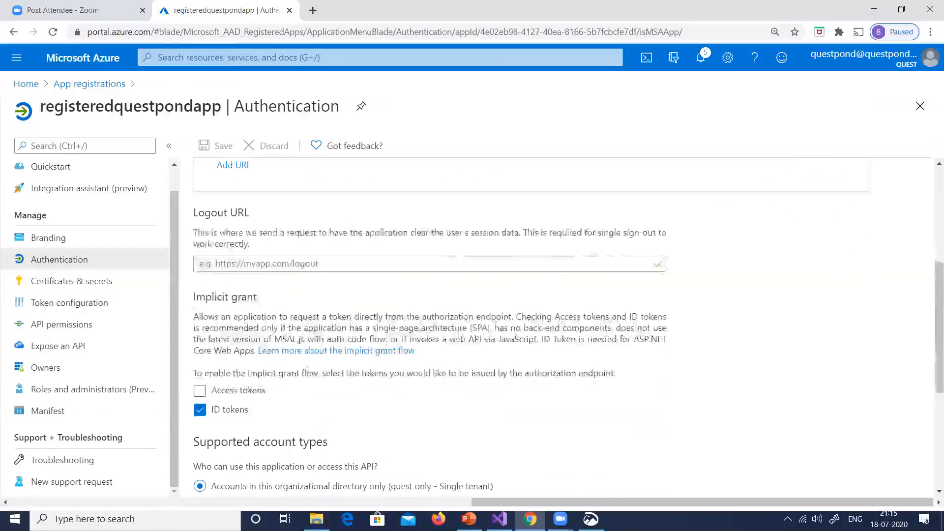
pyautogui.scroll(-1, 199, 352)
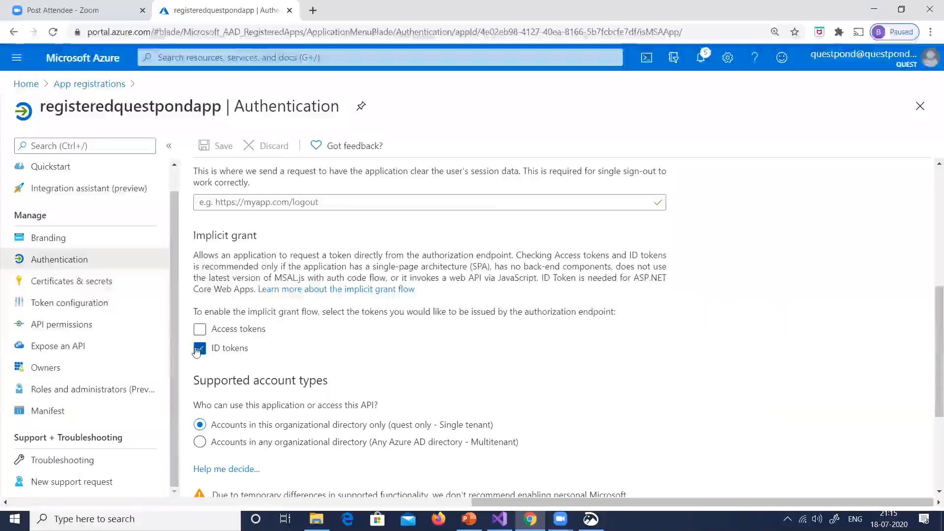
pyautogui.scroll(-1, 399, 345)
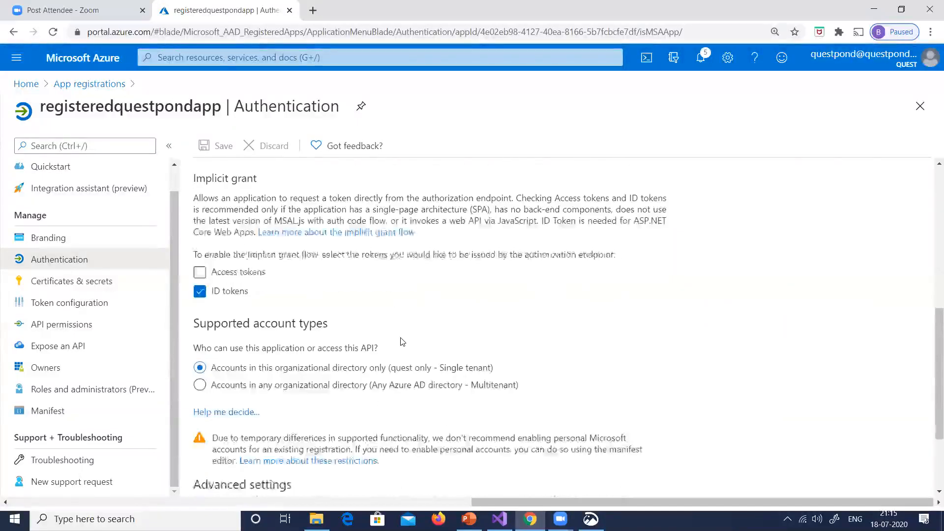
pyautogui.scroll(-1, 399, 355)
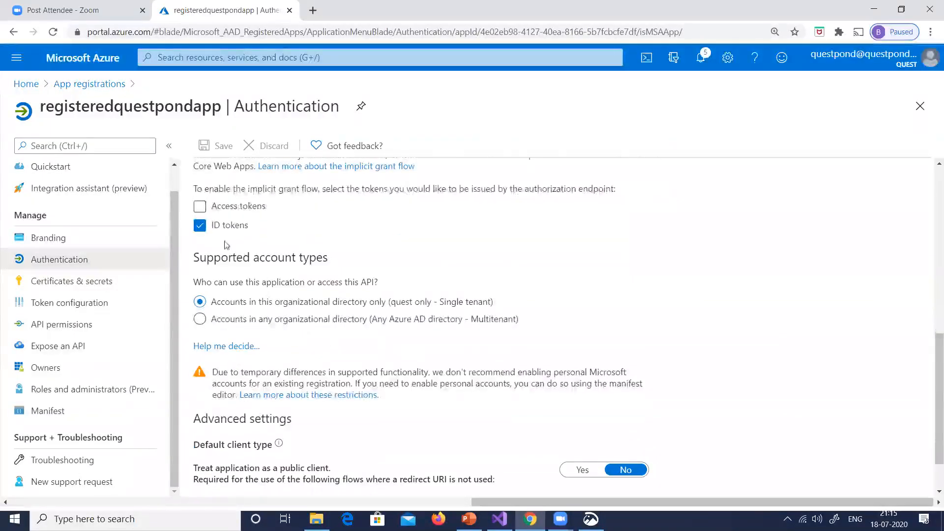
pyautogui.moveTo(246, 189); pyautogui.dragTo(321, 189)
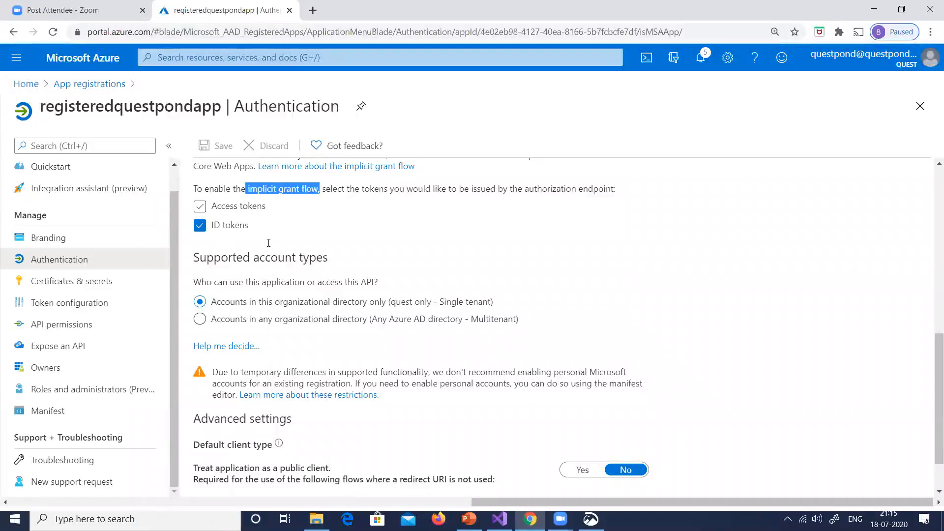
pyautogui.scroll(-1, 292, 294)
pyautogui.scroll(2, 250, 257)
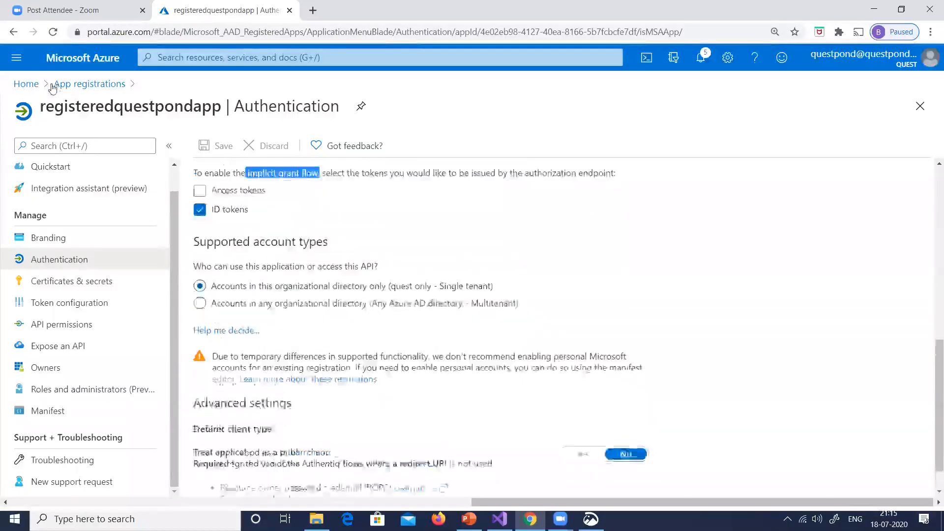
# Copy the URL from the questpondapp App Service overview and load it in a new incognito window
pyautogui.click(25, 85)
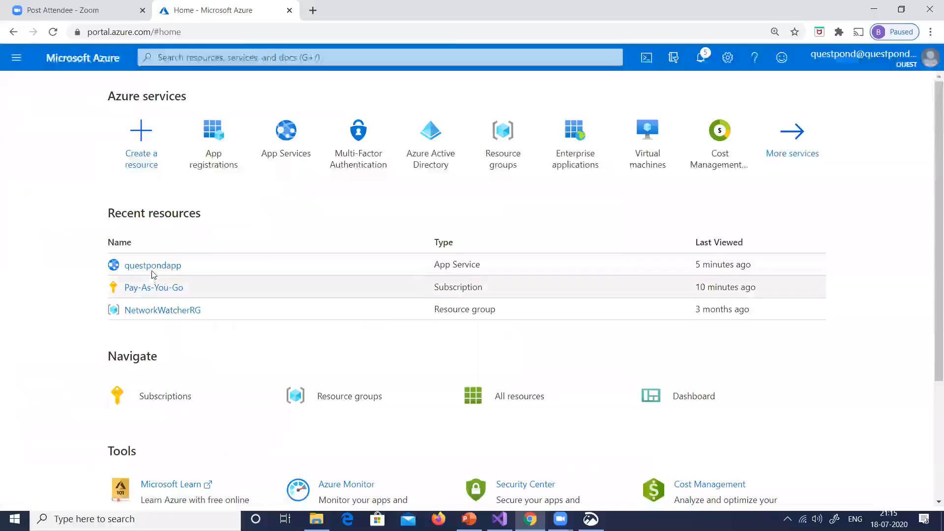
pyautogui.click(157, 266)
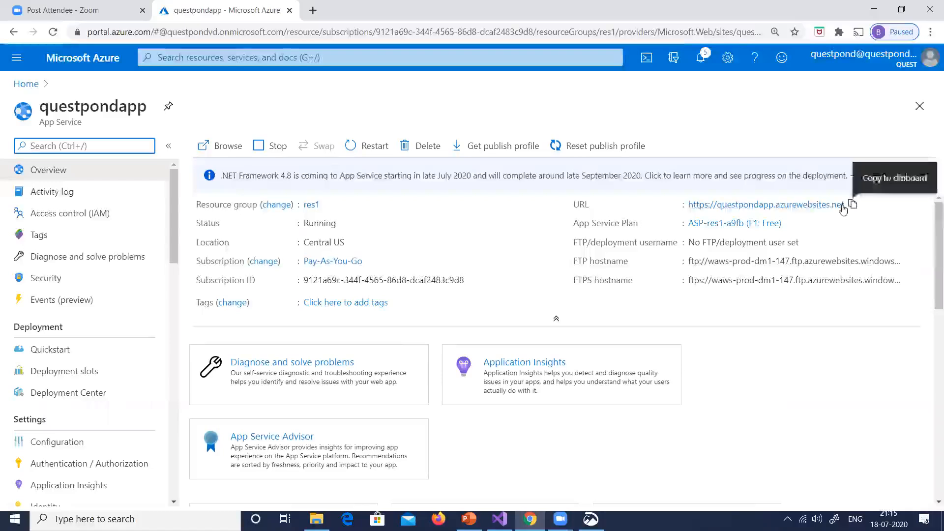
pyautogui.click(853, 204)
pyautogui.hotkey('ctrl', 'shift', 'n')
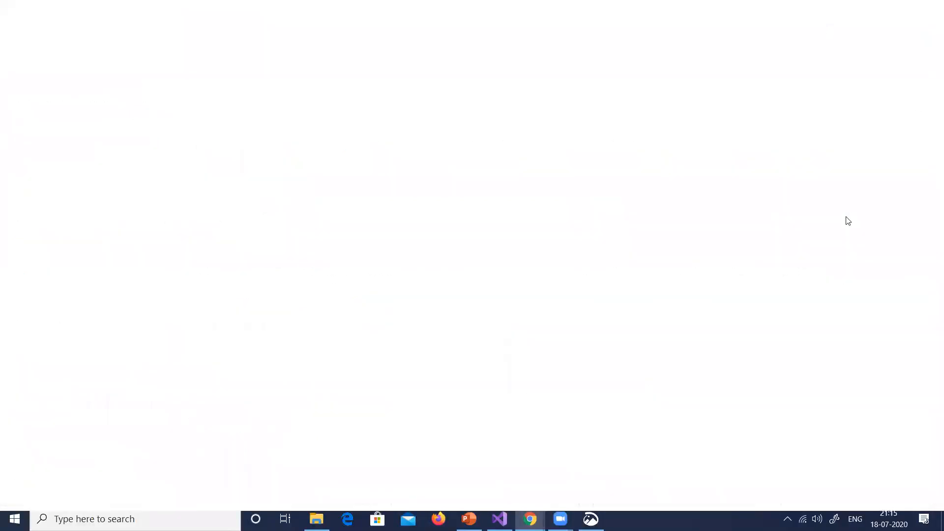
pyautogui.hotkey('ctrl', 'v')
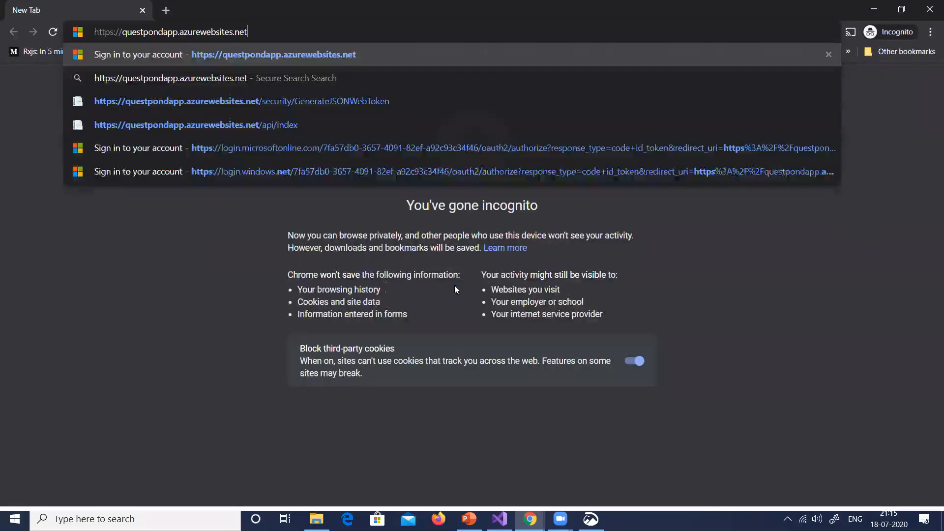
pyautogui.press('Return')
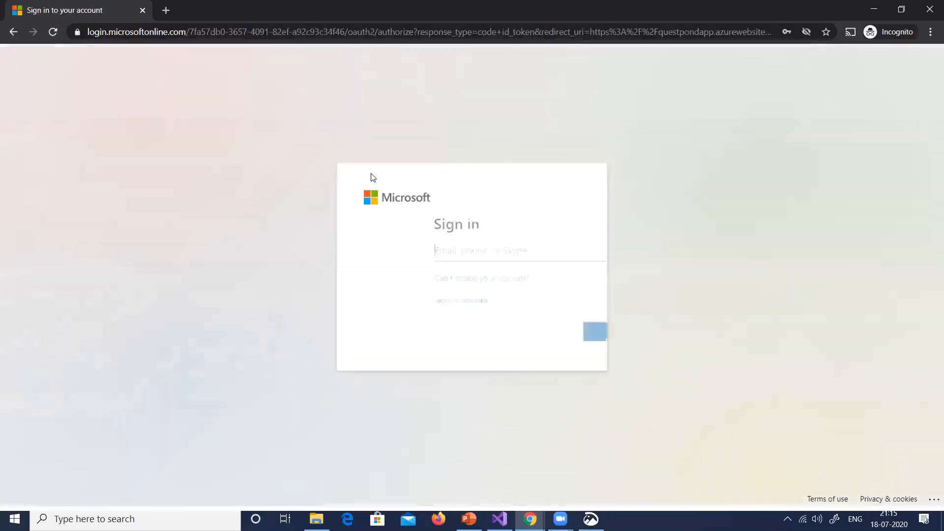
# Sign in with the saved account's e-mail and password, and accept the permissions requested by registeredquestpondapp
pyautogui.click(408, 250)
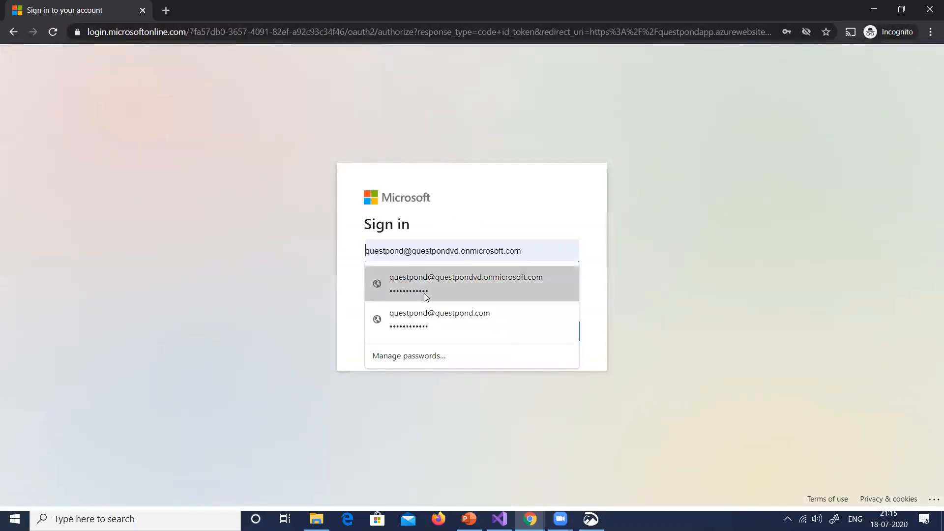
pyautogui.click(442, 282)
pyautogui.click(560, 336)
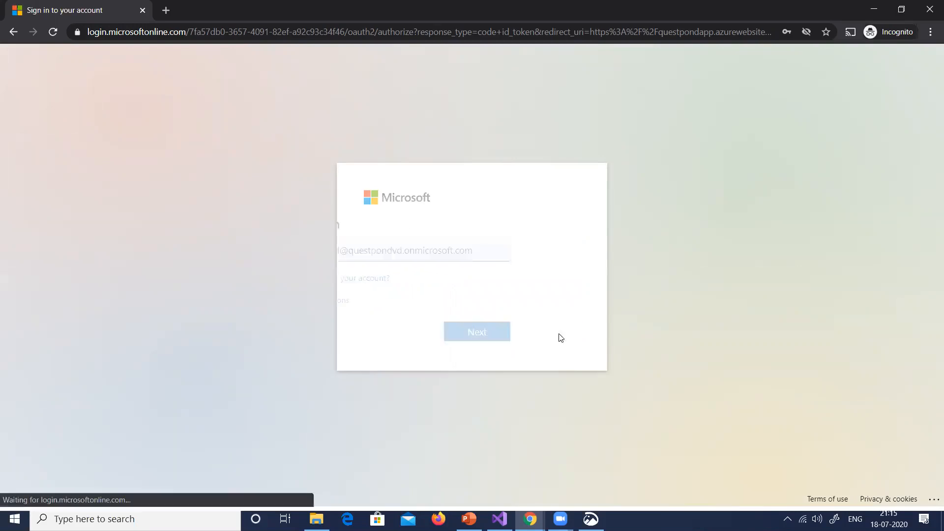
pyautogui.click(558, 336)
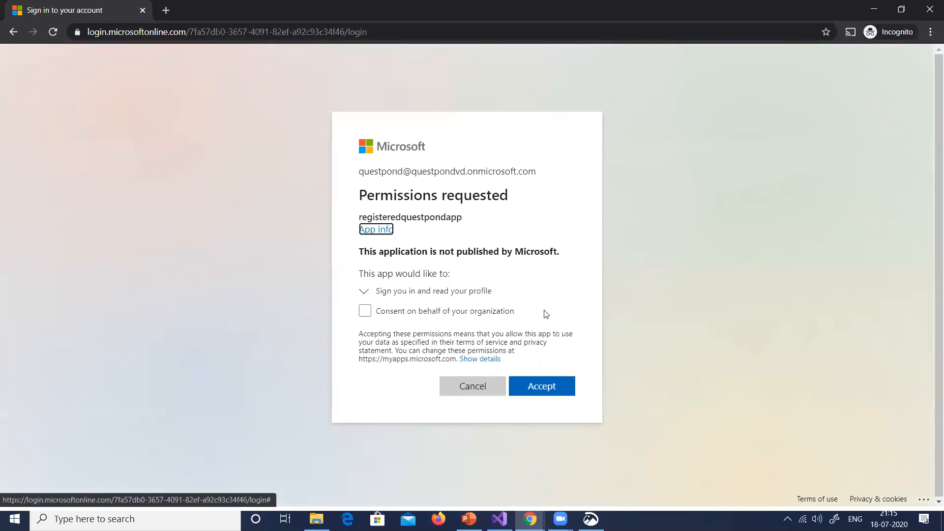
pyautogui.click(533, 384)
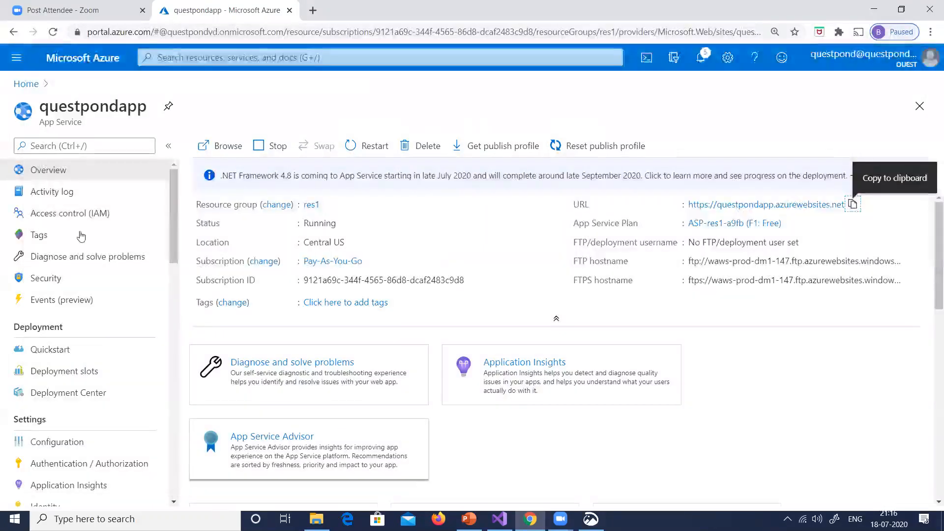
# Review the Authentication / Authorization settings of questpondapp, including its Azure Active Directory provider
pyautogui.scroll(-1, 95, 401)
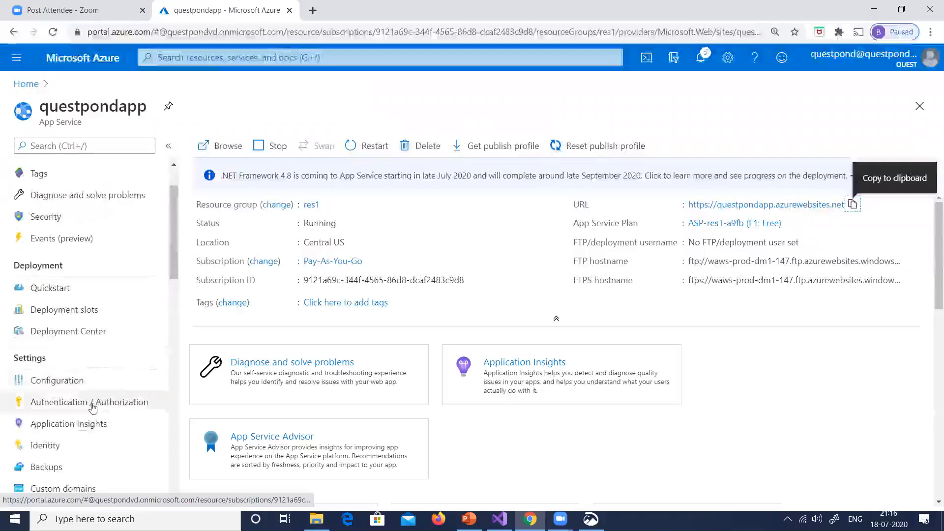
pyautogui.click(91, 407)
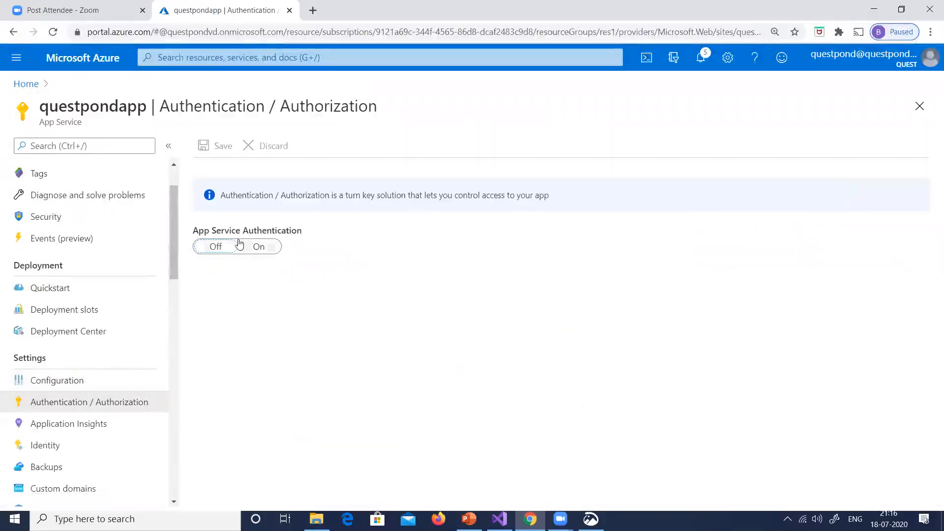
pyautogui.click(259, 247)
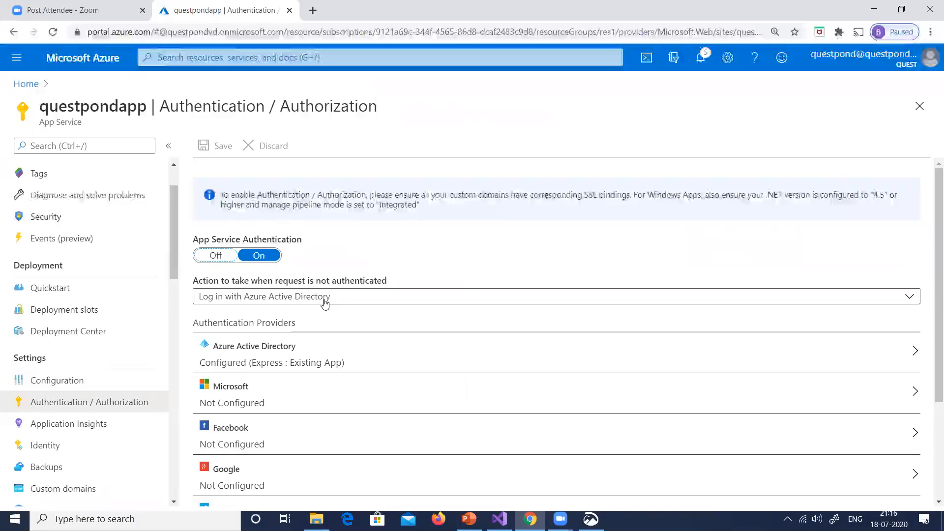
# Open registeredquestpondapp in App registrations and review its redirect URI, implicit grant tokens and supported account types under Authentication
pyautogui.click(26, 85)
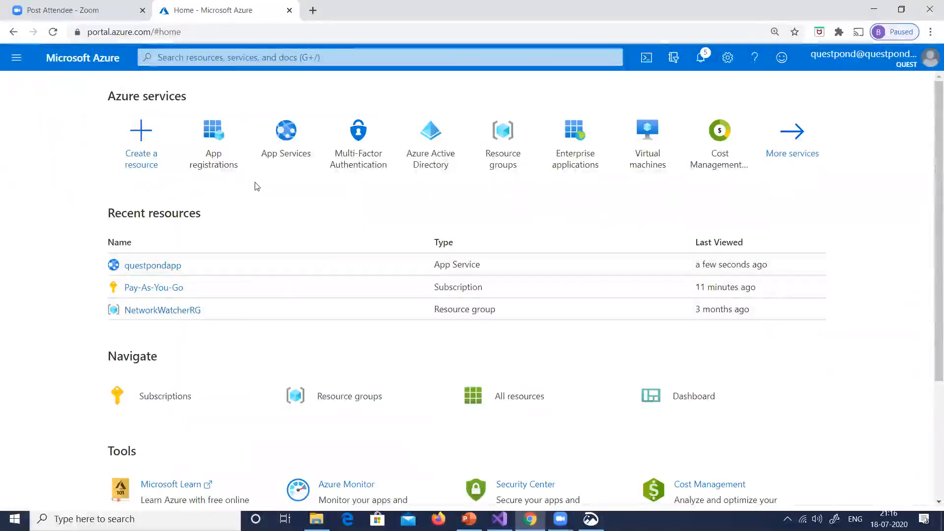
pyautogui.click(213, 157)
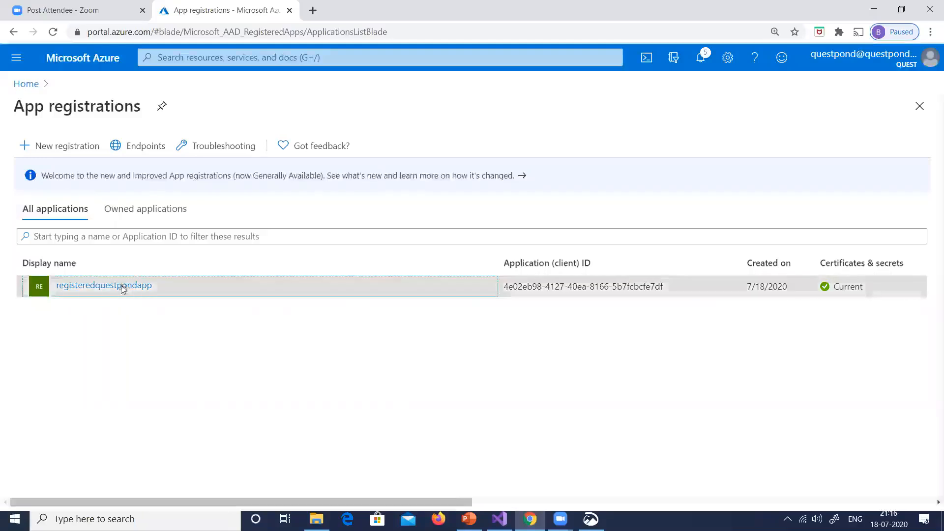
pyautogui.click(120, 286)
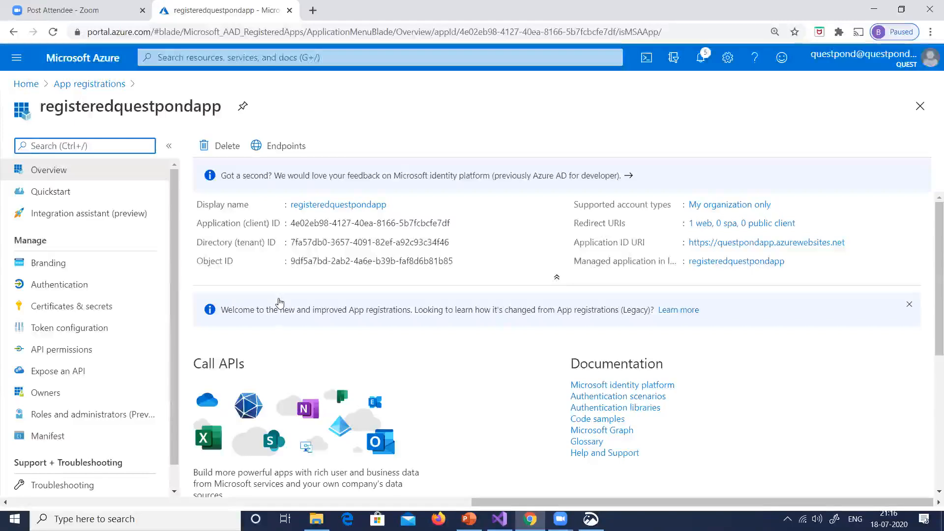
pyautogui.scroll(-1, 98, 346)
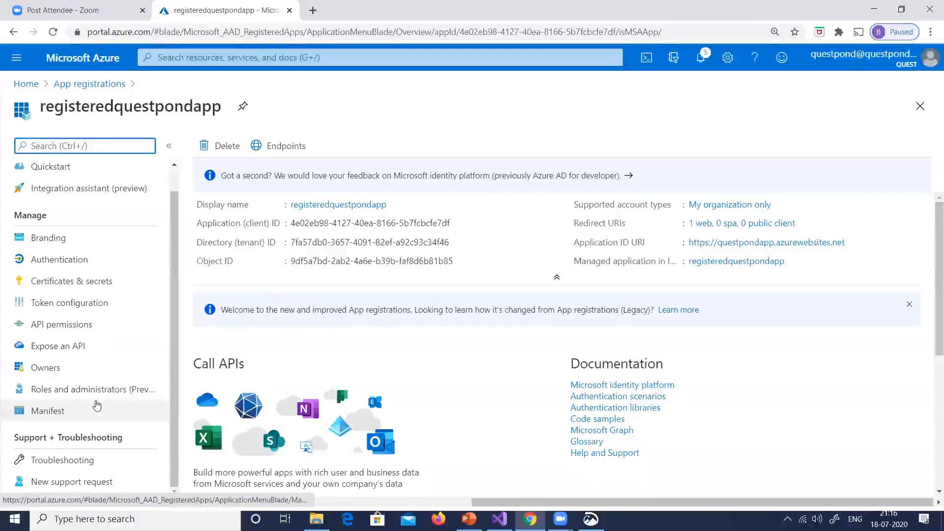
pyautogui.click(92, 259)
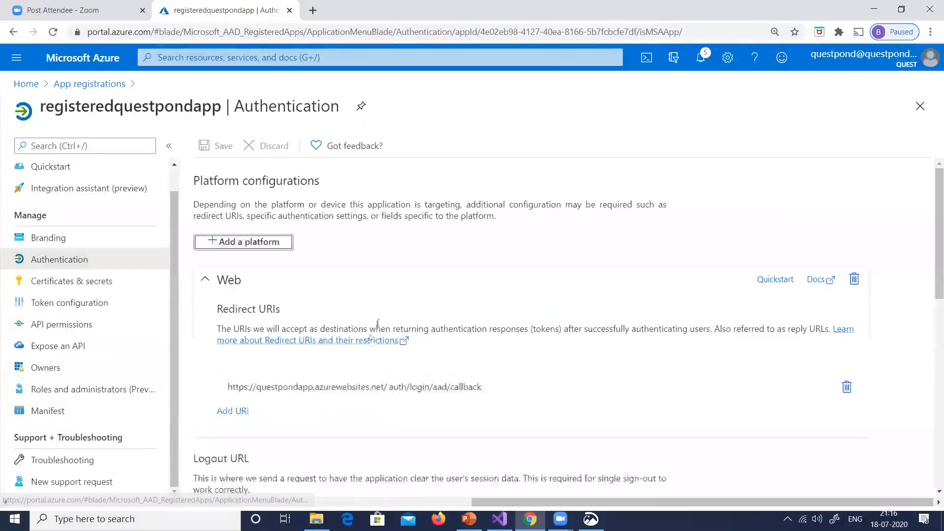
pyautogui.scroll(-8, 378, 323)
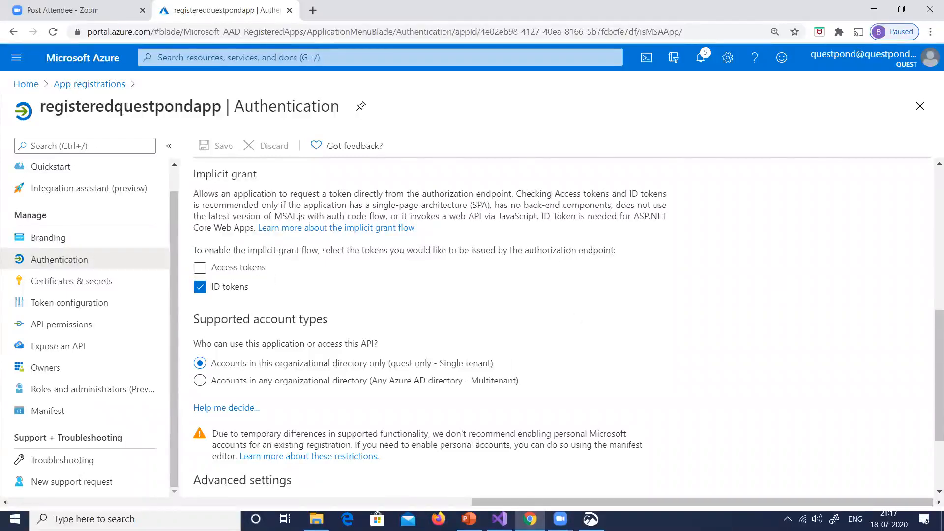
# Switch to the AZ204 presentation in PowerPoint and capture a fullscreen snip of the Azure AD registration question, enlarged for annotation
pyautogui.hotkey('alt', 'Tab')
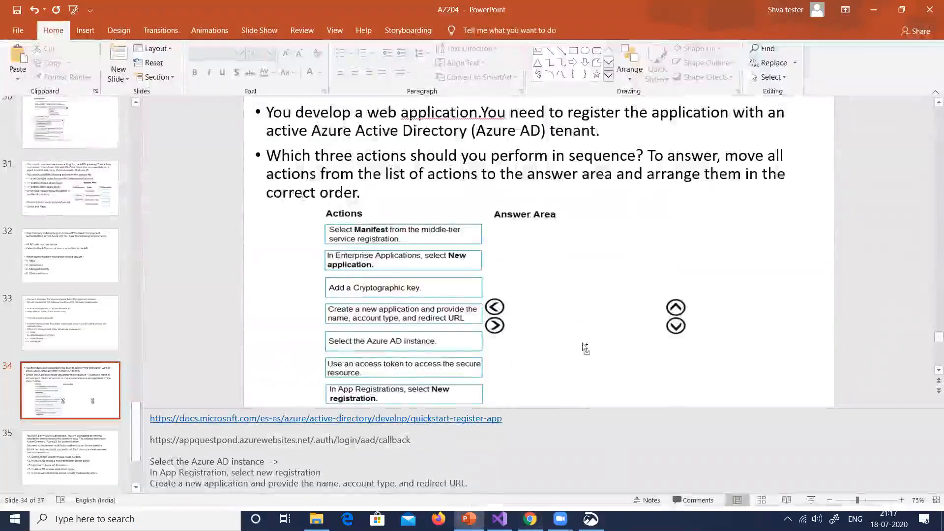
pyautogui.click(835, 519)
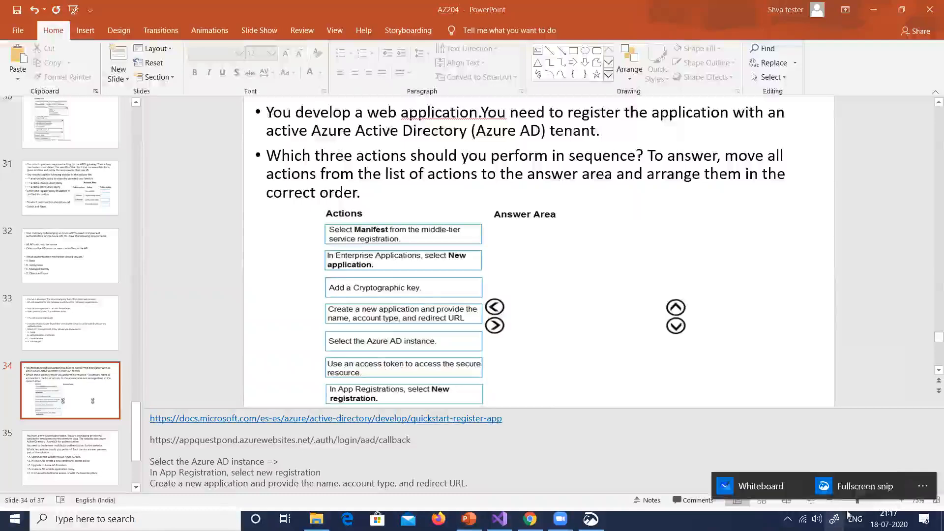
pyautogui.click(851, 490)
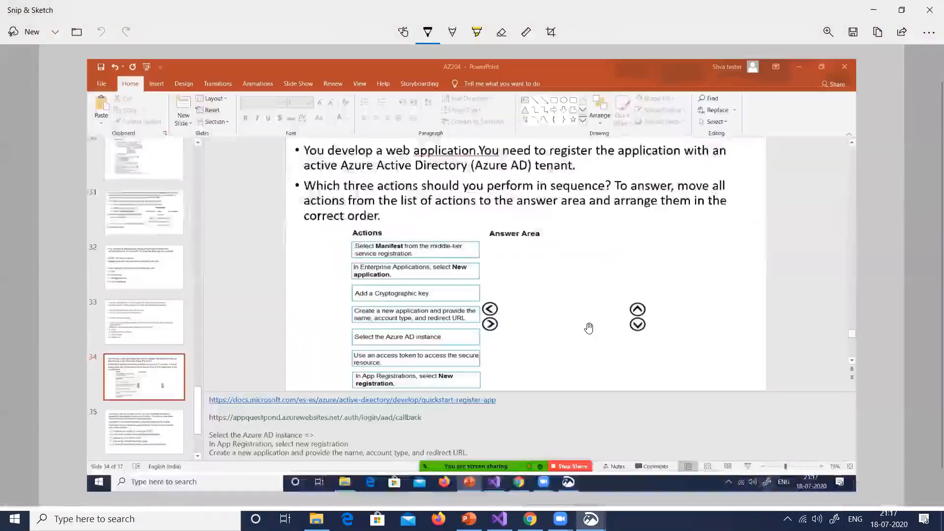
pyautogui.scroll(3, 589, 328)
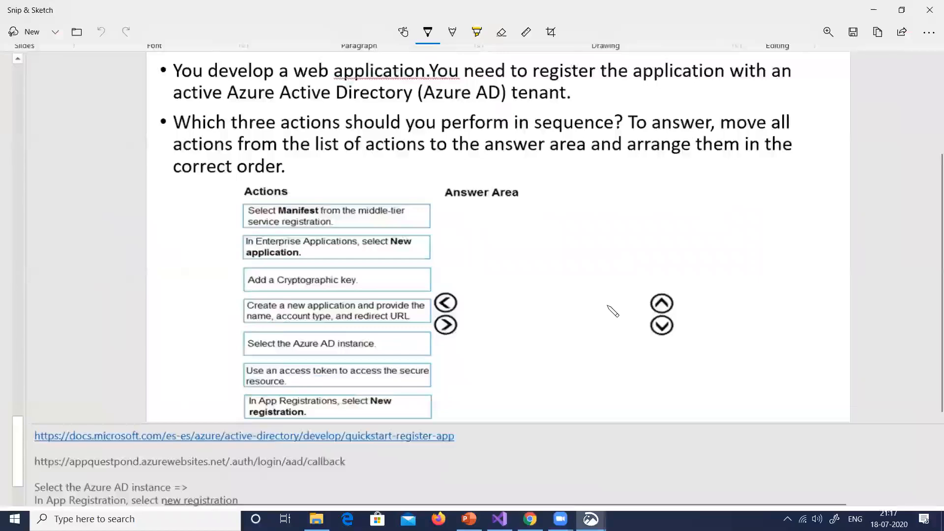
pyautogui.scroll(1, 609, 306)
pyautogui.scroll(-1, 608, 307)
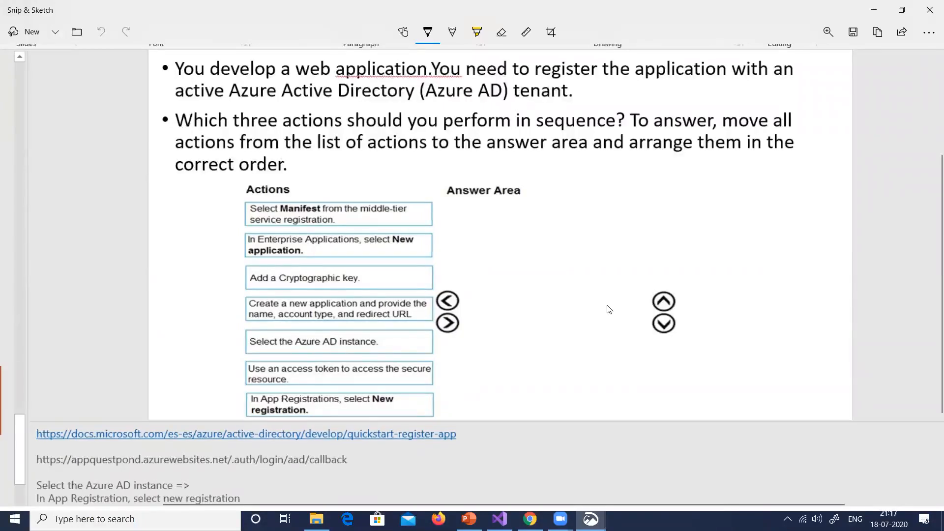
# Cross out the Manifest, Enterprise Applications and cryptographic key actions, and mark the Azure AD instance and App Registrations actions as correct
pyautogui.moveTo(305, 203)
pyautogui.mouseDown()
pyautogui.moveTo(271, 225)
pyautogui.moveTo(303, 226)
pyautogui.mouseUp()
pyautogui.moveTo(364, 234); pyautogui.dragTo(388, 256)
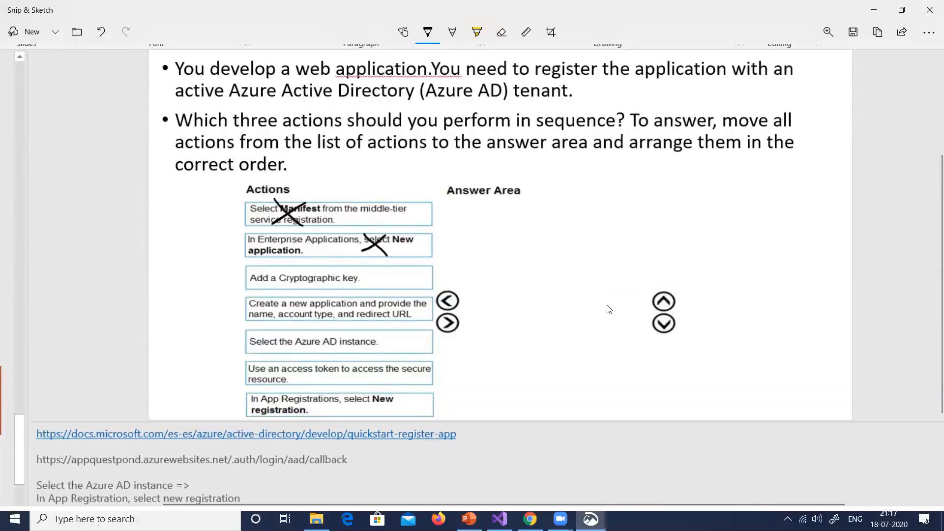
pyautogui.moveTo(358, 267); pyautogui.dragTo(336, 286)
pyautogui.moveTo(335, 270); pyautogui.dragTo(351, 290)
pyautogui.moveTo(236, 407)
pyautogui.mouseDown()
pyautogui.moveTo(307, 385)
pyautogui.moveTo(383, 414)
pyautogui.moveTo(259, 426)
pyautogui.moveTo(235, 402)
pyautogui.mouseUp()
pyautogui.moveTo(373, 404); pyautogui.dragTo(447, 408)
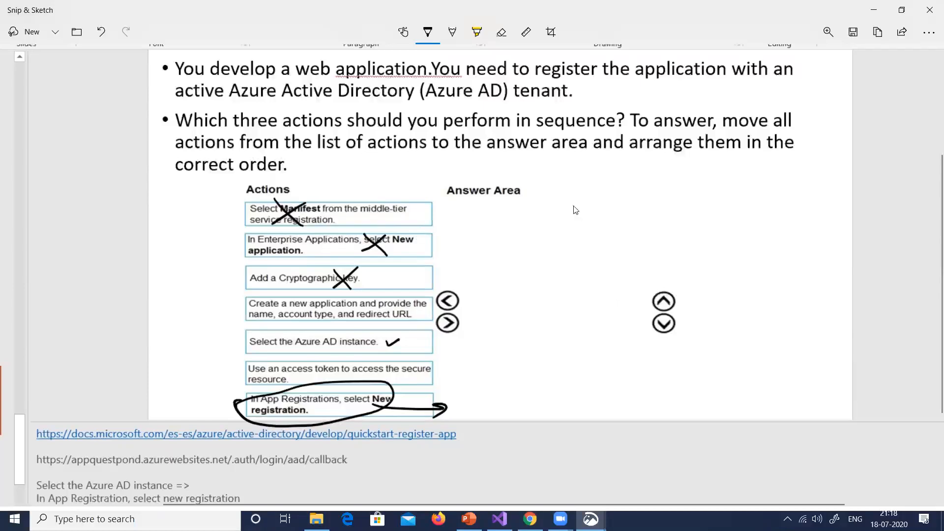
# Switch to the Azure portal in Chrome and delete registeredquestpondapp from App registrations
pyautogui.hotkey('alt', 'Tab')
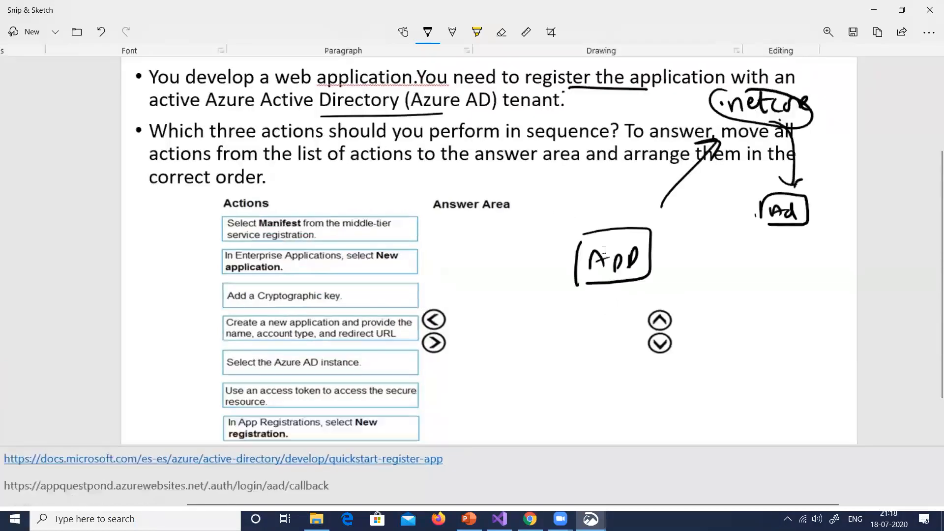
pyautogui.hotkey('alt', 'Tab')
pyautogui.hotkey('alt', 'Tab')
pyautogui.hotkey('alt', 'Tab')
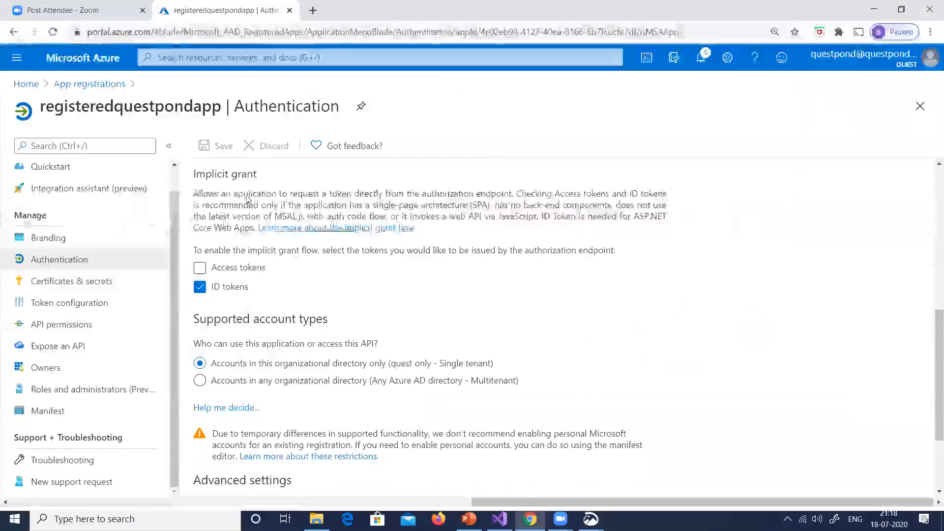
pyautogui.click(90, 84)
pyautogui.click(104, 285)
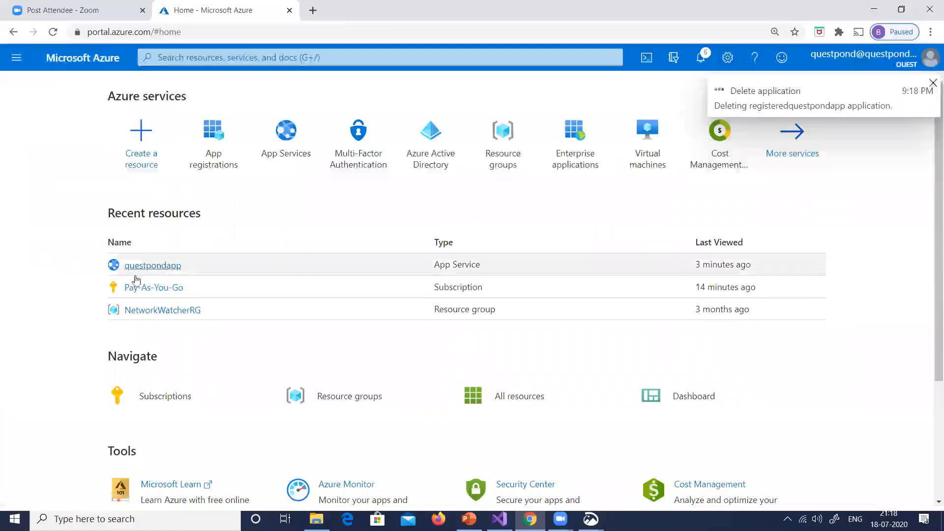
# Turn off App Service Authentication for questpondapp and save the setting
pyautogui.click(162, 268)
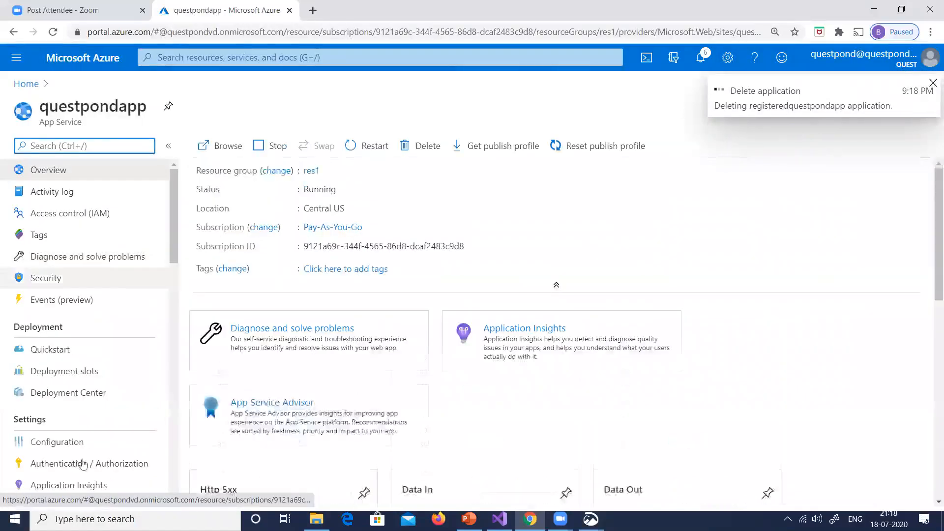
pyautogui.click(80, 465)
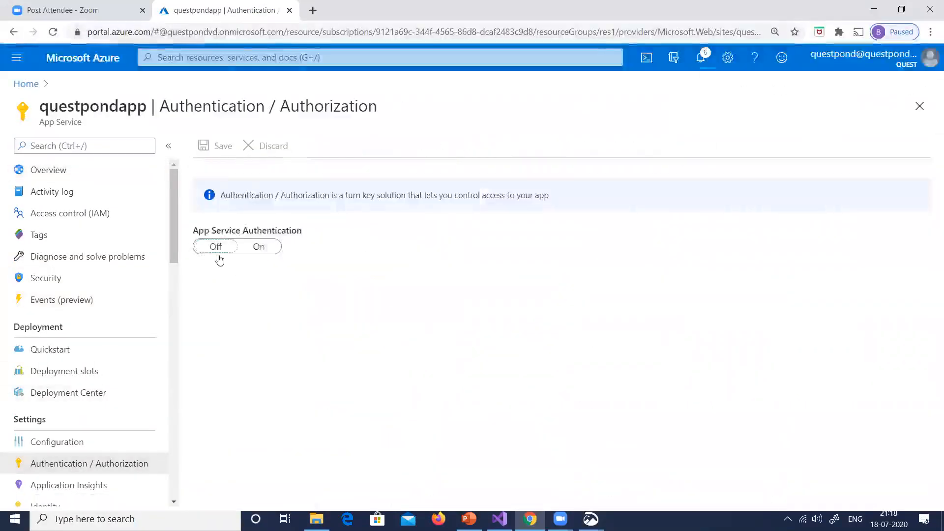
pyautogui.click(215, 255)
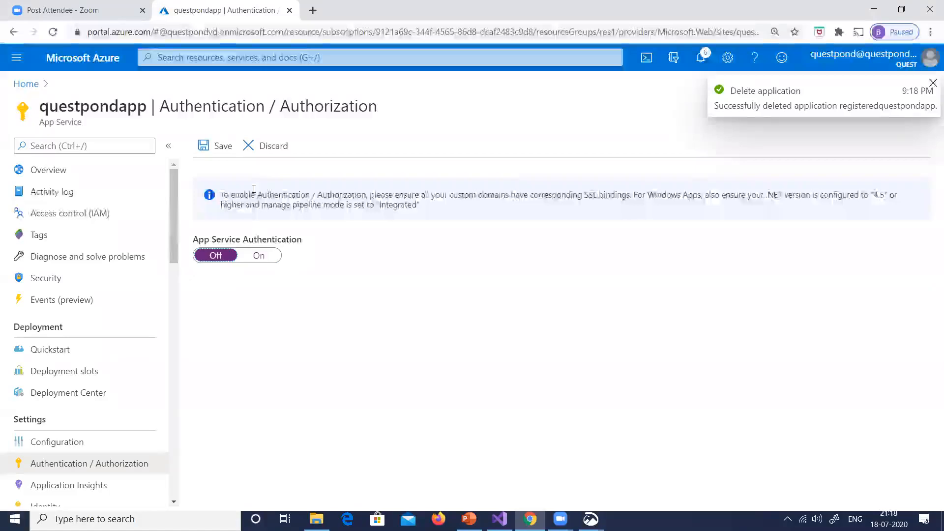
pyautogui.click(215, 146)
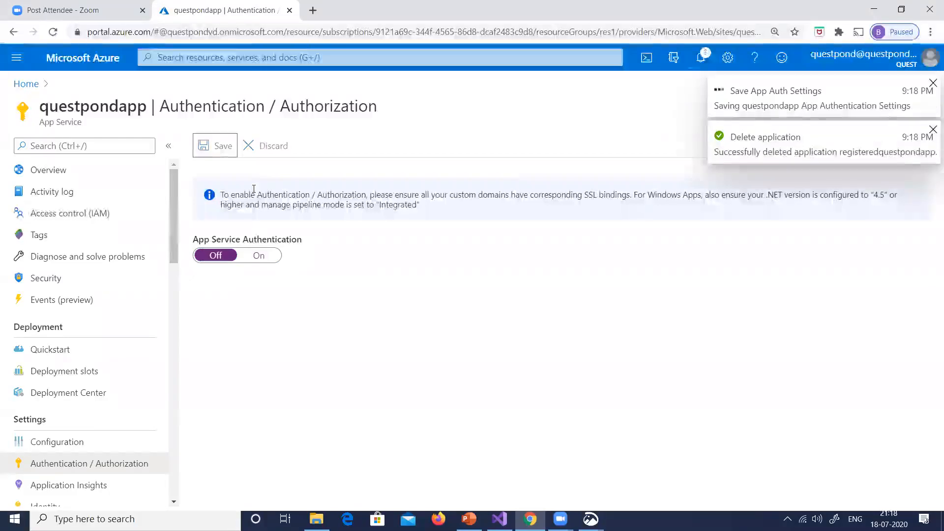
# Copy the questpondapp URL from its overview and open it in a fresh incognito window to check access without authentication
pyautogui.click(54, 168)
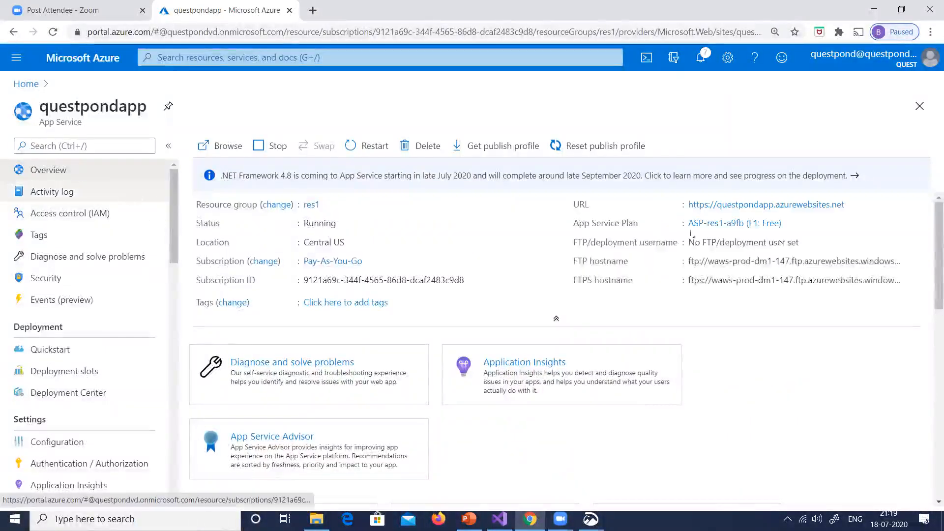
pyautogui.click(853, 205)
pyautogui.hotkey('ctrl', 'shift', 'n')
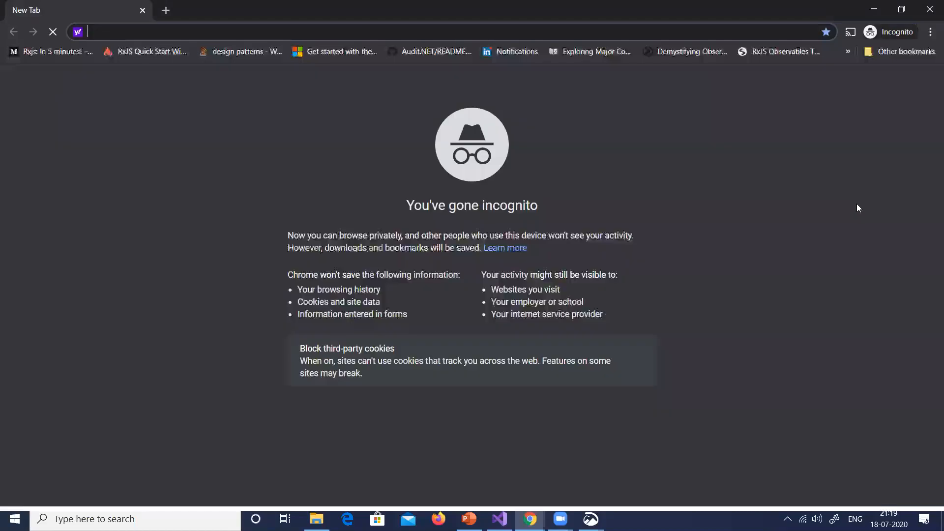
pyautogui.hotkey('ctrl', 'v')
pyautogui.press('Return')
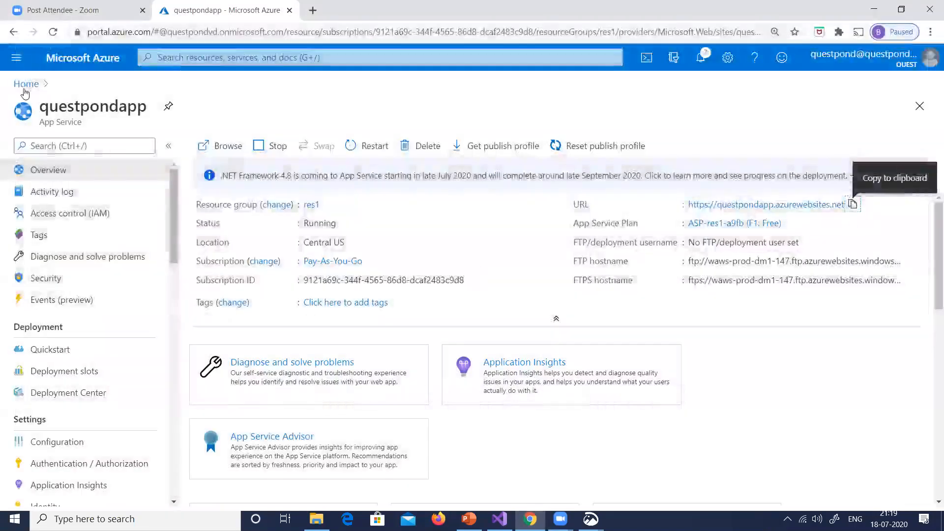
# Start a new app registration named questpondappregister and review its supported account types and redirect URI settings
pyautogui.click(26, 86)
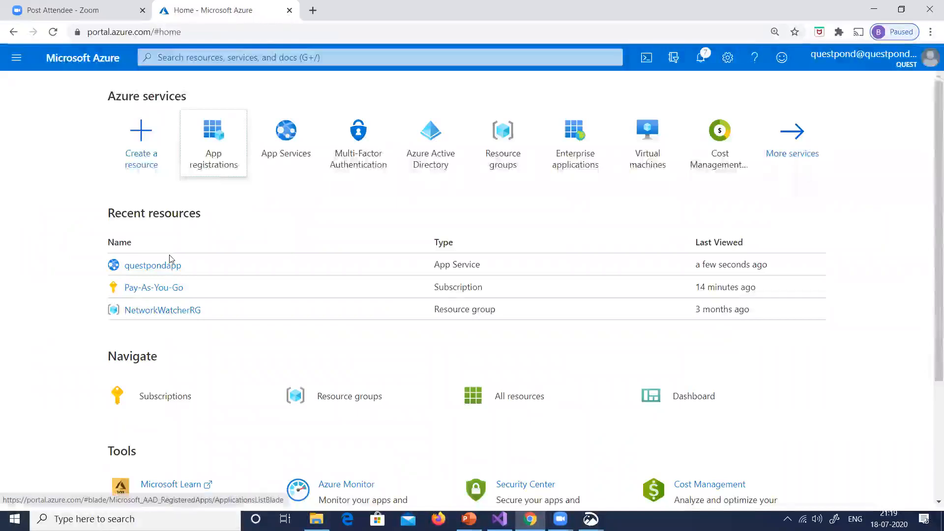
pyautogui.click(471, 285)
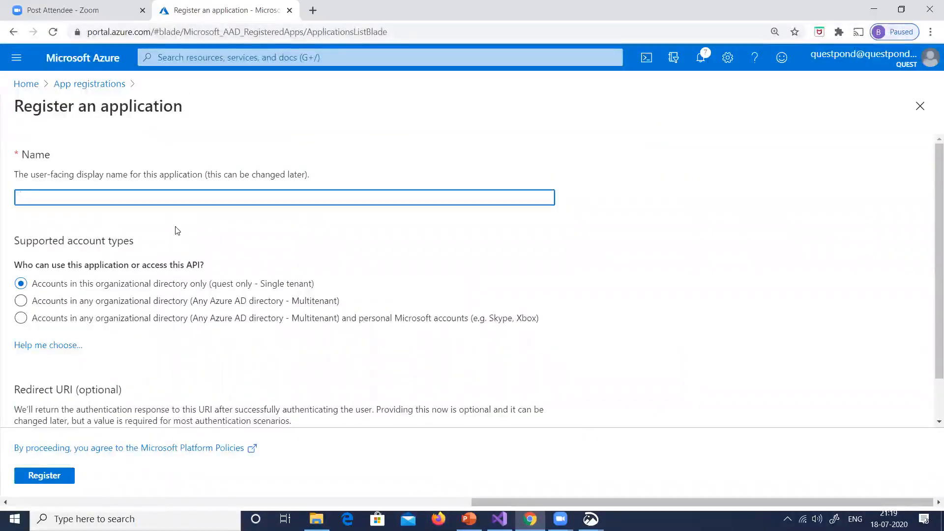
pyautogui.write('questpondappregister')
pyautogui.hotkey('ctrl', '+')
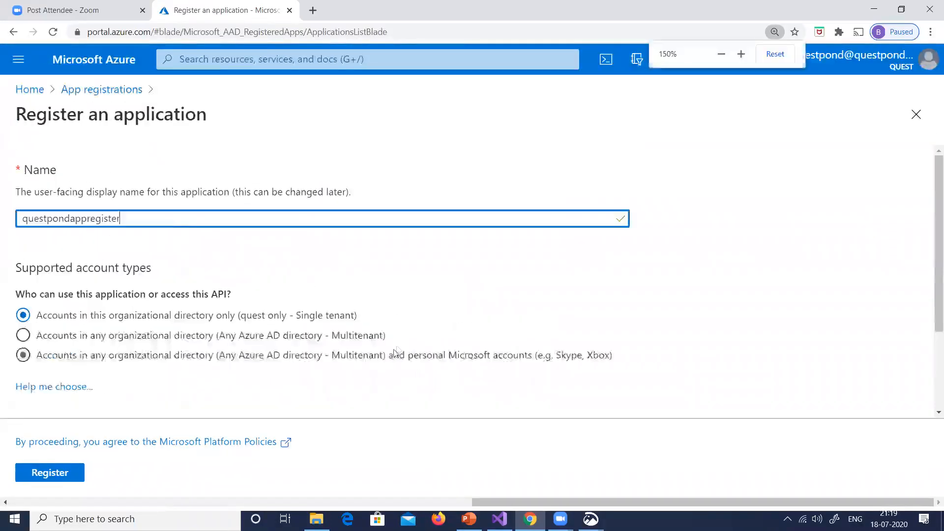
pyautogui.hotkey('ctrl', '+')
pyautogui.scroll(-3, 412, 285)
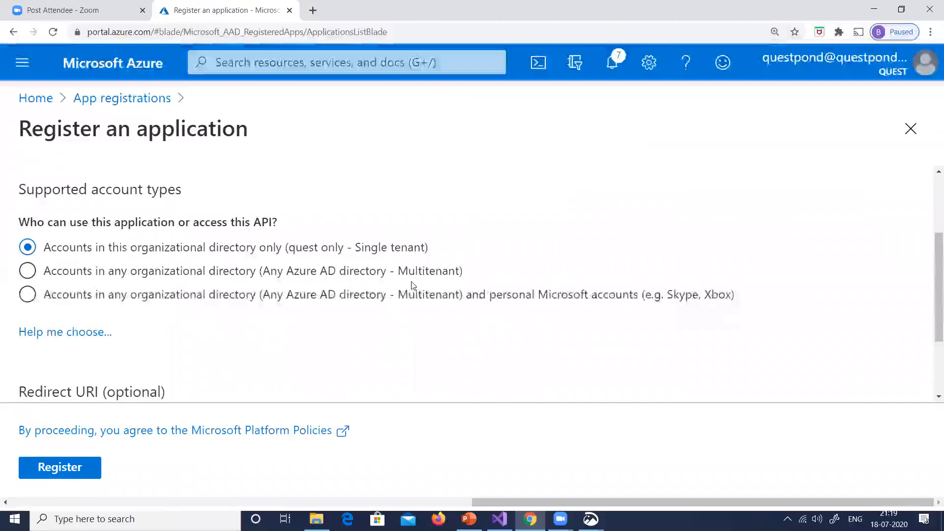
pyautogui.scroll(1, 413, 286)
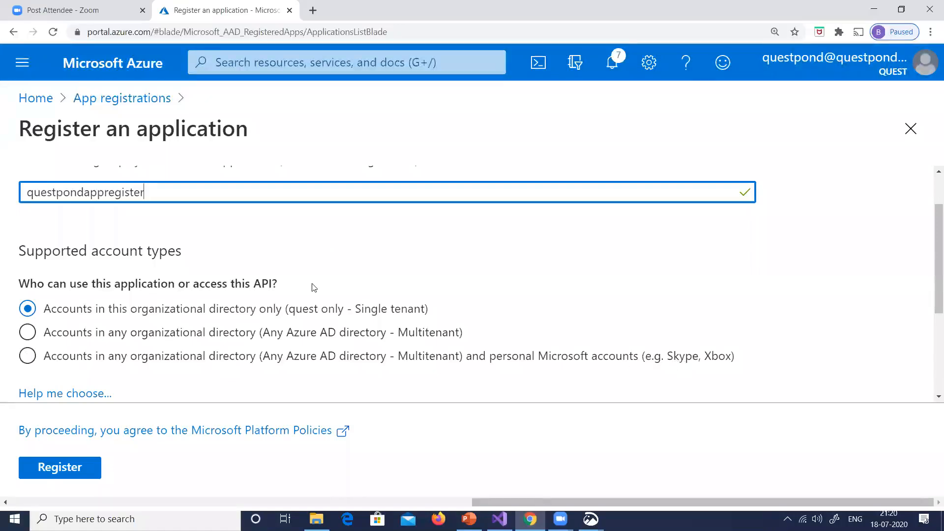
pyautogui.scroll(-3, 385, 261)
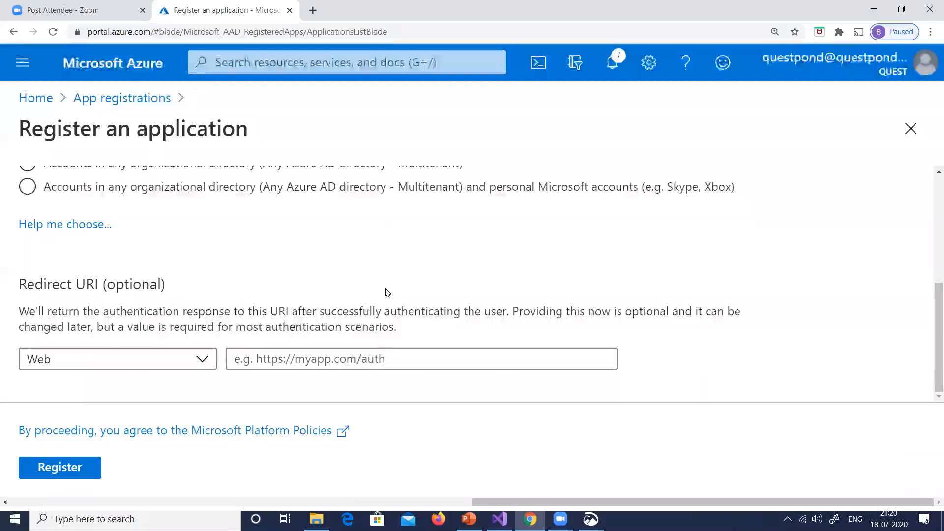
# Open the portal home in a second tab, go to questpondapp's overview and copy its URL
pyautogui.hotkey('ctrl', '-')
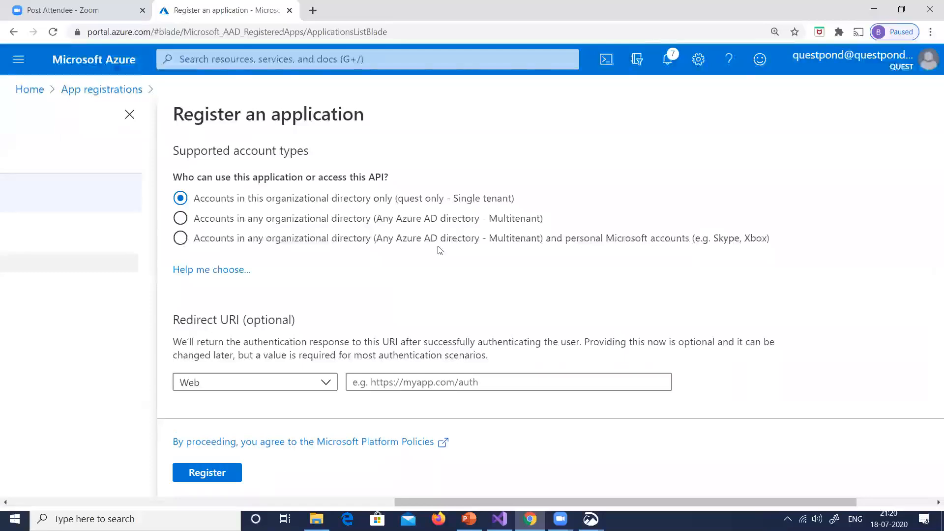
pyautogui.hotkey('alt', 'Tab')
pyautogui.hotkey('alt', 'Tab')
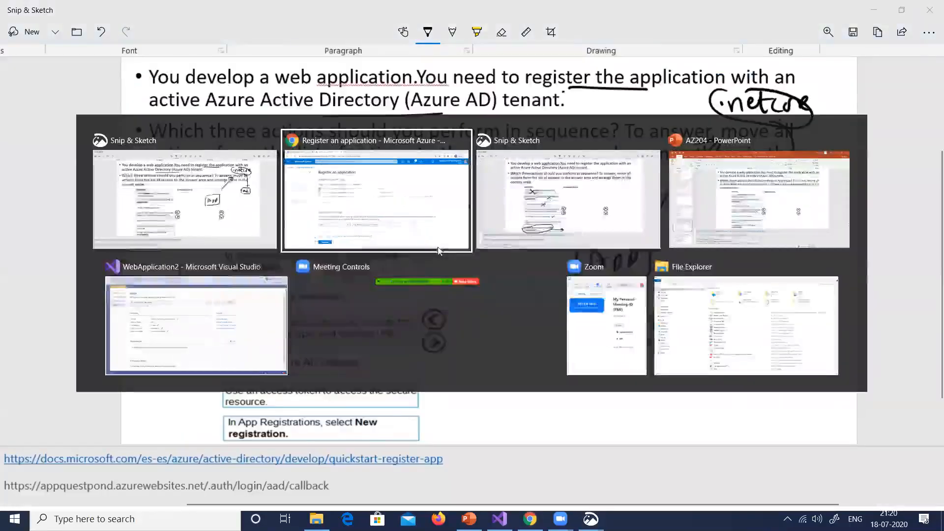
pyautogui.rightClick(96, 58)
pyautogui.click(128, 67)
pyautogui.click(337, 10)
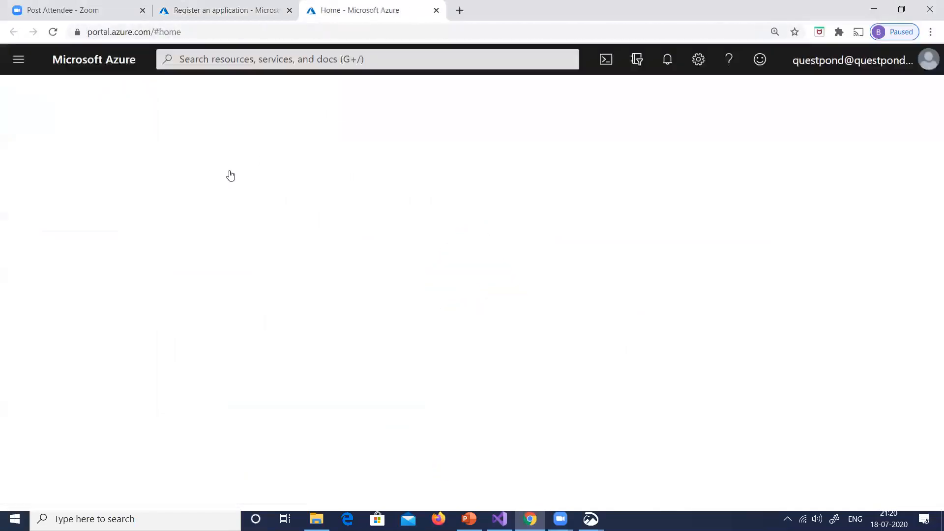
pyautogui.click(130, 295)
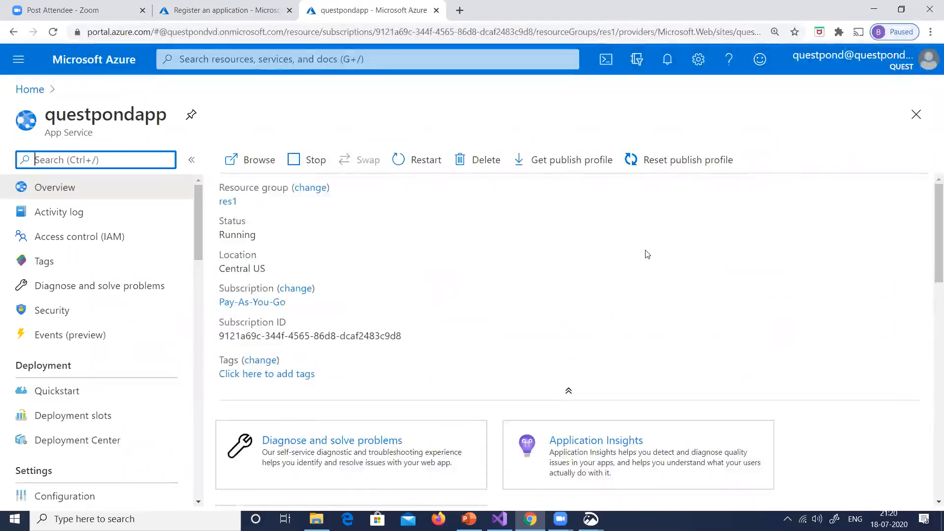
pyautogui.click(771, 250)
pyautogui.click(231, 11)
pyautogui.click(403, 381)
pyautogui.hotkey('ctrl', 'v')
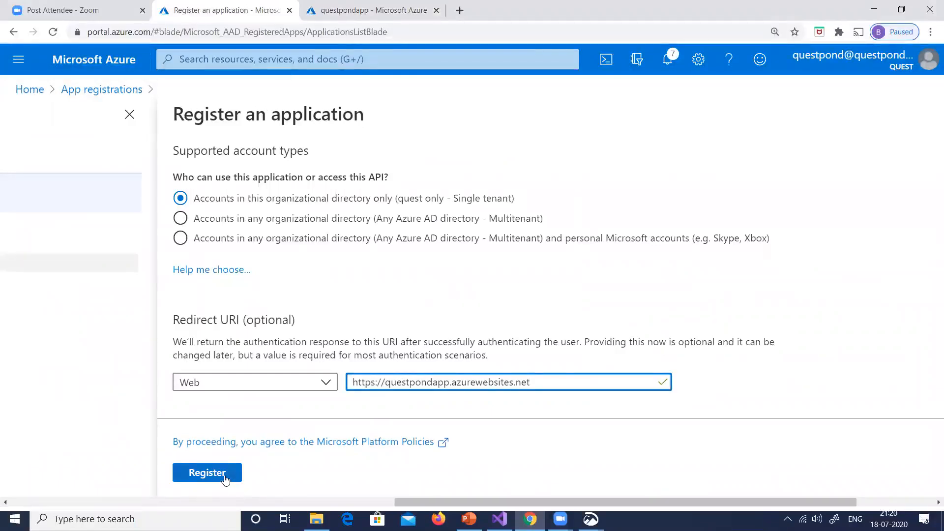
pyautogui.click(224, 474)
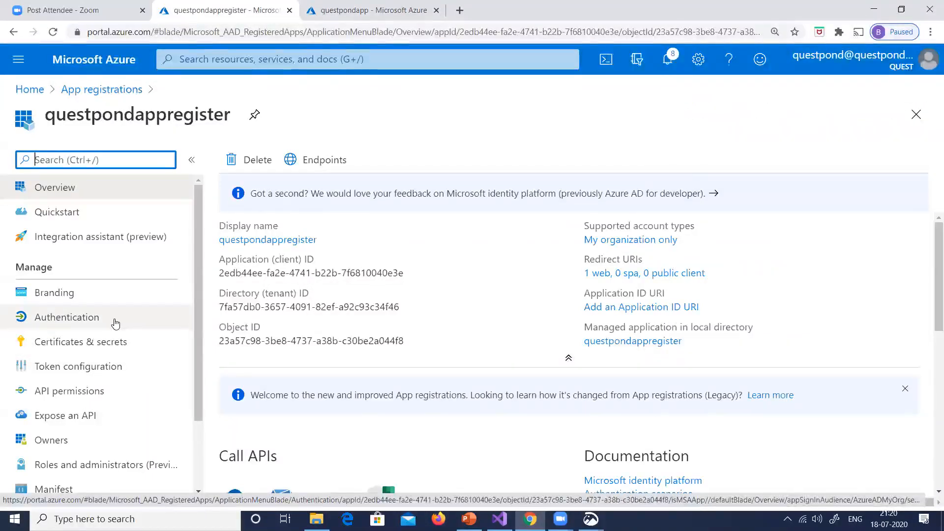
# Open questpondappregister's authentication settings, then copy the /.auth/login/aad/callback path from the slide notes in PowerPoint
pyautogui.click(115, 323)
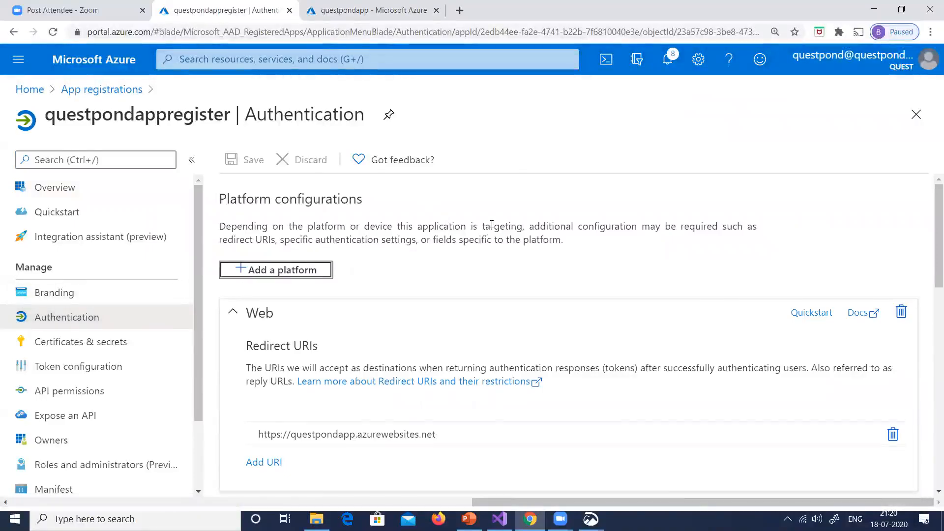
pyautogui.scroll(-1, 356, 218)
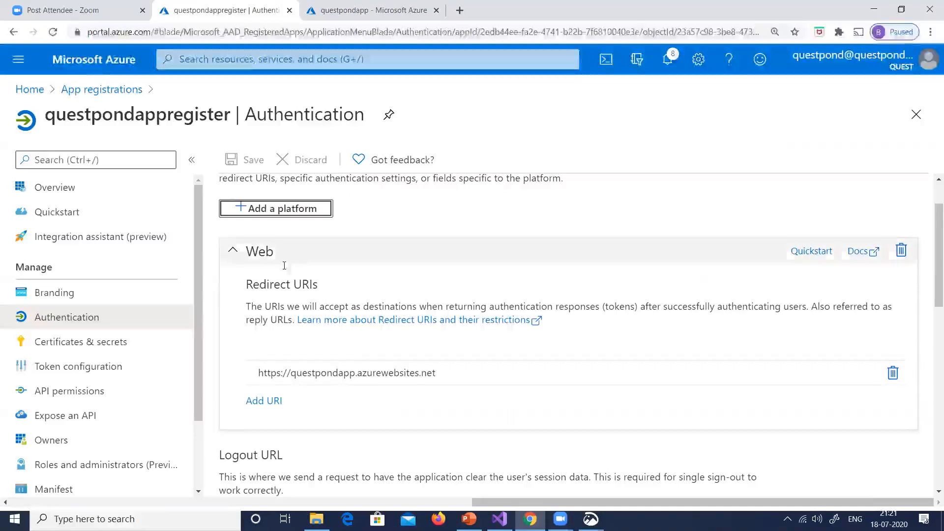
pyautogui.click(330, 374)
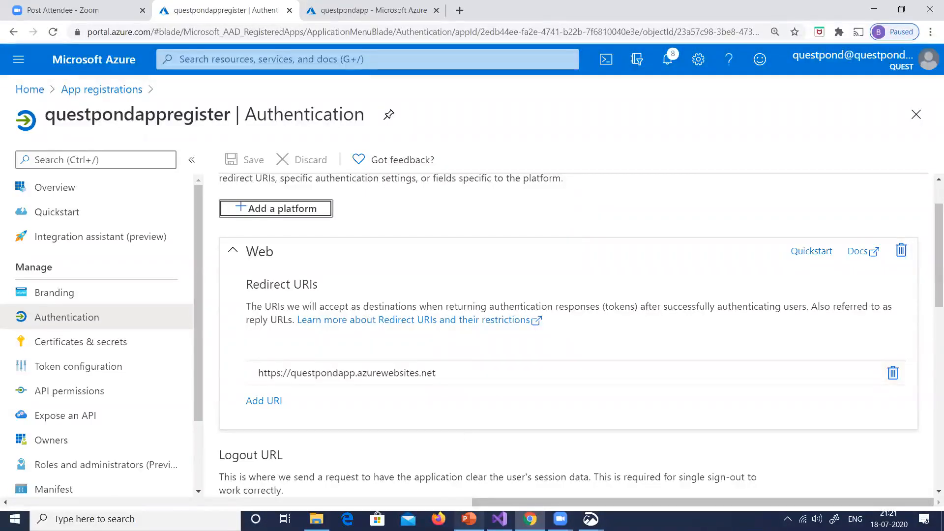
pyautogui.click(470, 517)
pyautogui.moveTo(310, 440); pyautogui.dragTo(424, 443)
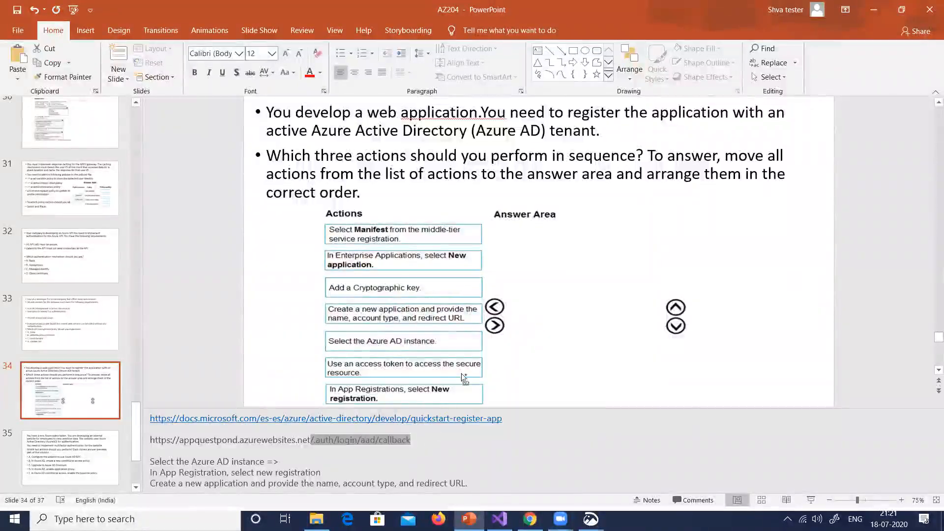
pyautogui.hotkey('alt', 'Tab')
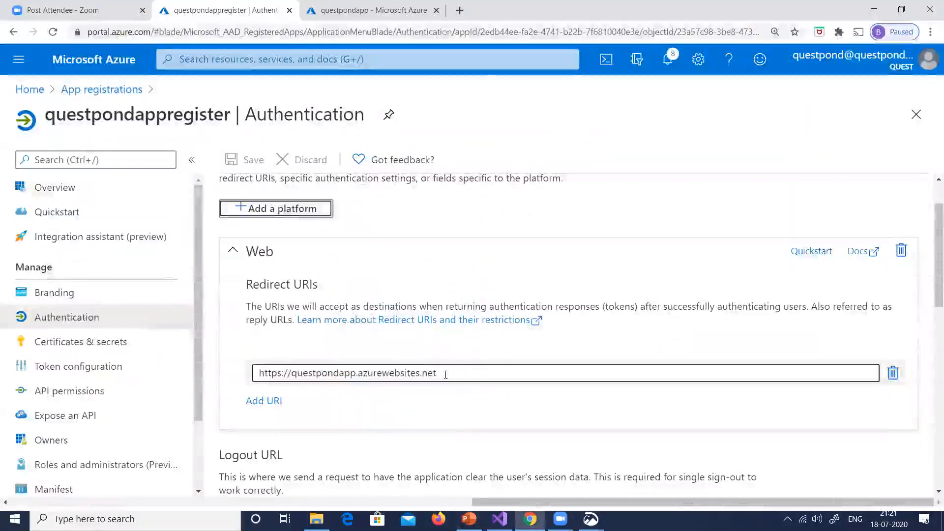
pyautogui.click(447, 373)
pyautogui.write('//.auth/login/aad/callback')
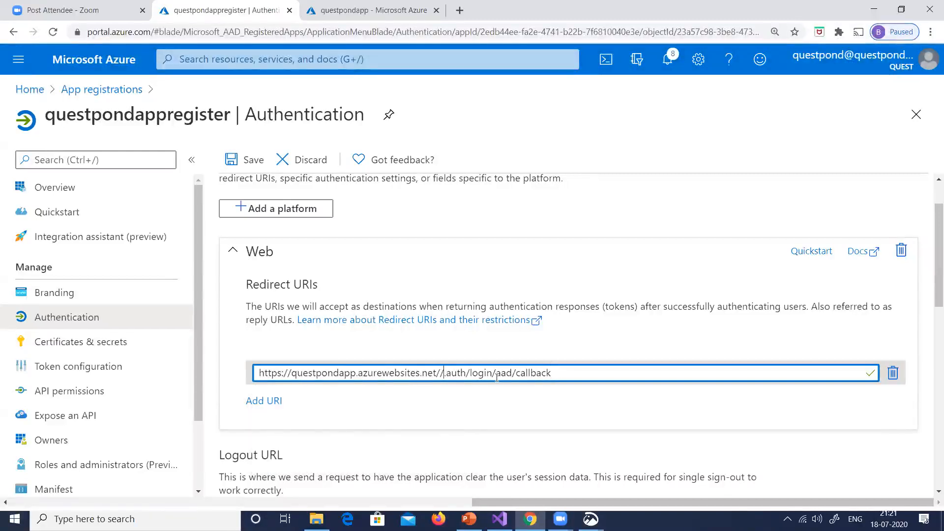
pyautogui.press('BackSpace')
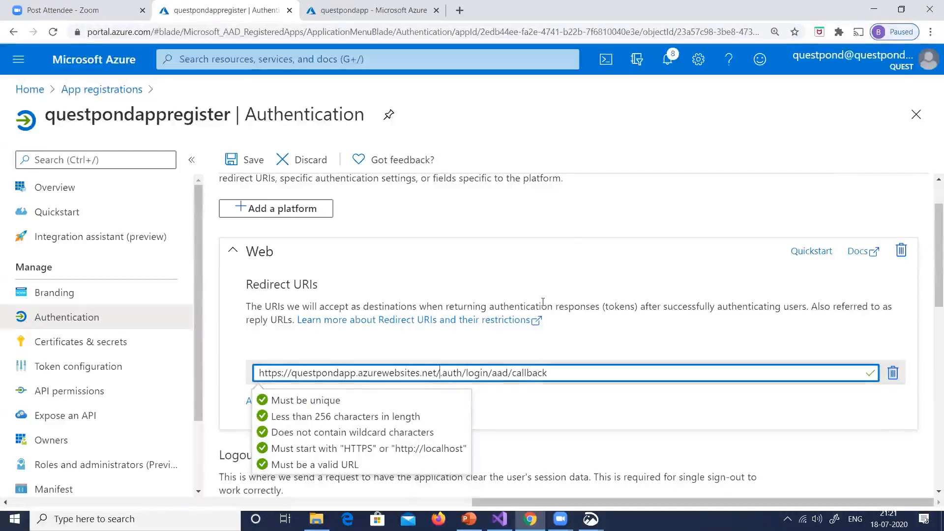
pyautogui.click(682, 148)
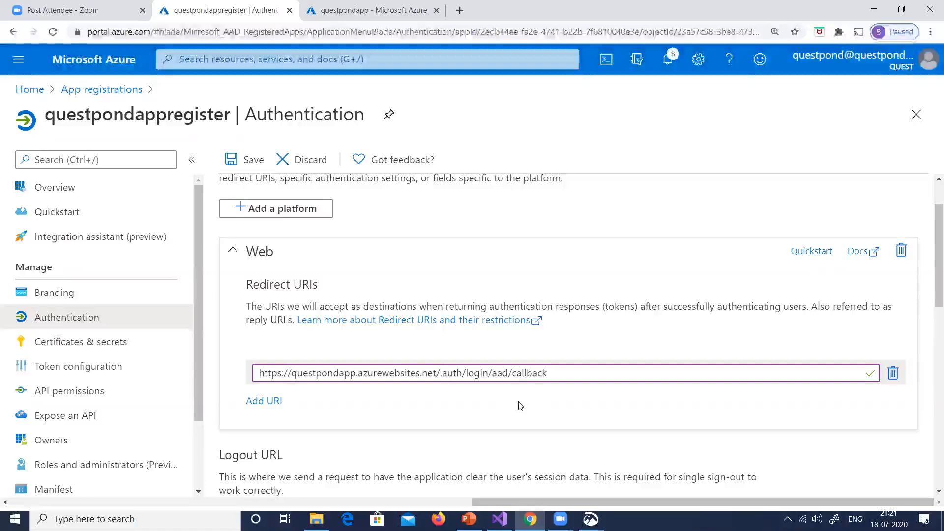
pyautogui.scroll(-4, 529, 357)
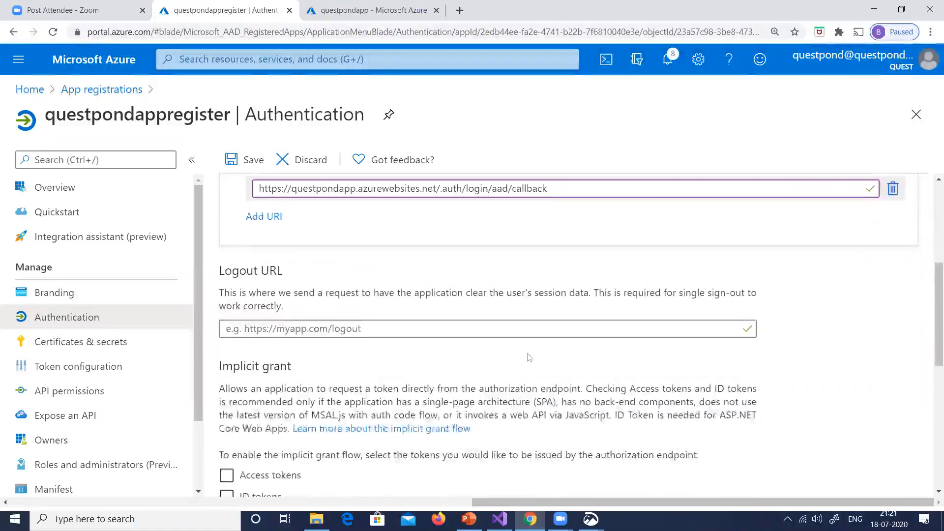
pyautogui.moveTo(436, 189); pyautogui.dragTo(216, 201)
pyautogui.hotkey('ctrl', 'c')
pyautogui.click(350, 330)
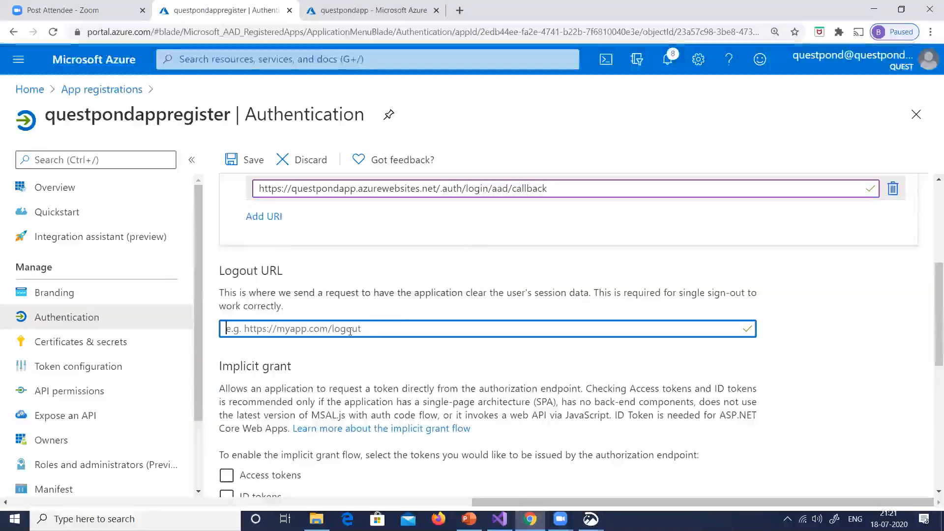
pyautogui.hotkey('ctrl', 'v')
pyautogui.write('/lo')
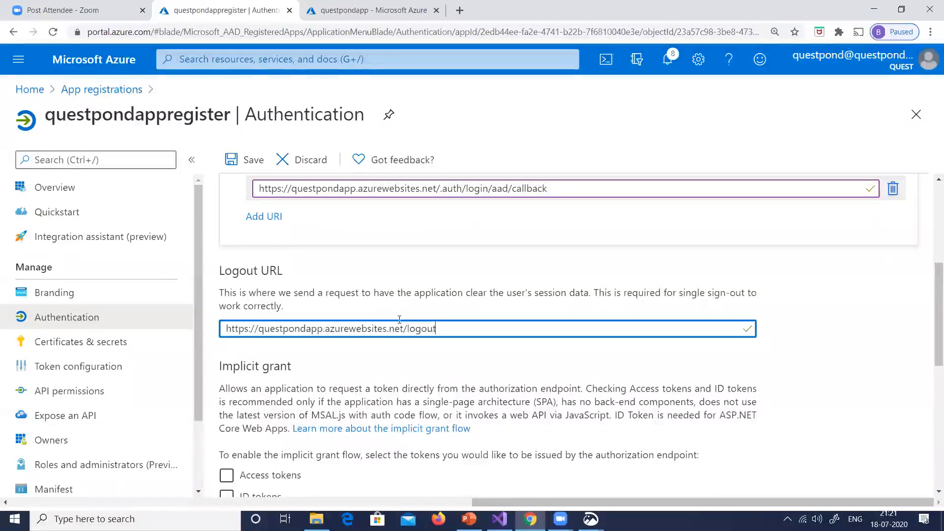
# Enable ID tokens for the implicit grant and save the registration's authentication settings
pyautogui.scroll(-2, 459, 273)
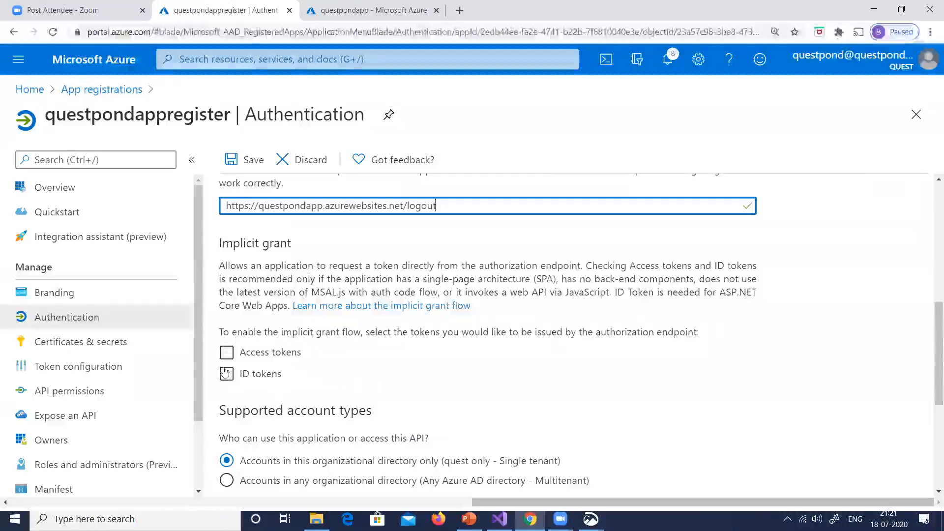
pyautogui.click(227, 375)
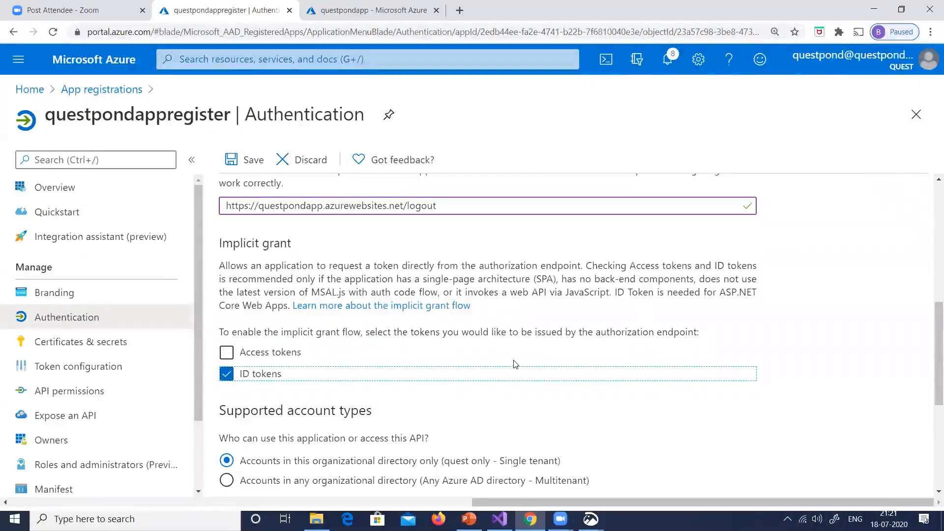
pyautogui.scroll(-4, 527, 345)
pyautogui.scroll(5, 540, 322)
pyautogui.click(248, 160)
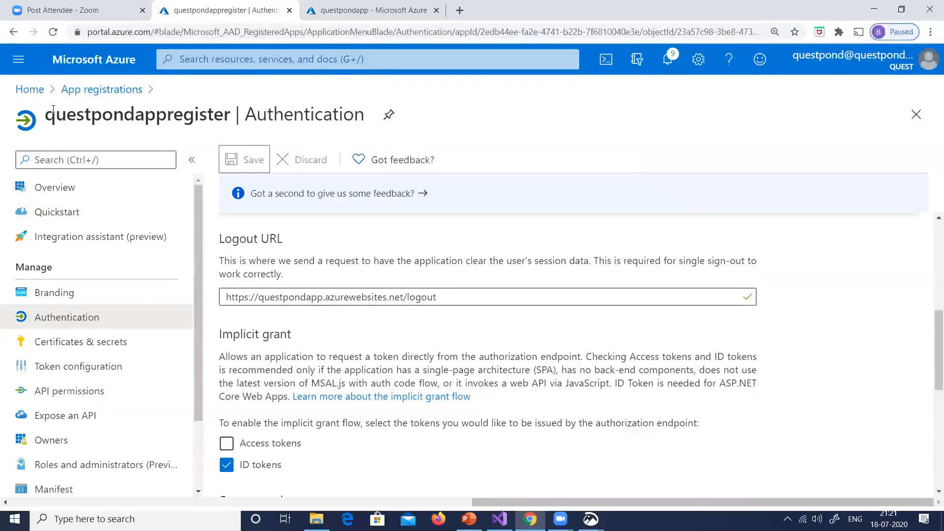
# Return to questpondapp's overview, check the site's access without login in an incognito window, and close that window
pyautogui.click(392, 14)
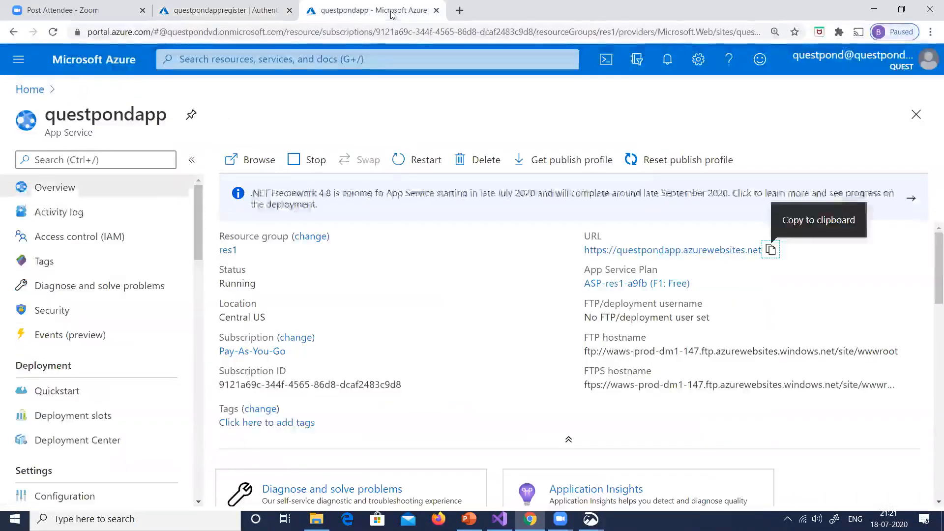
pyautogui.hotkey('alt', 'Tab')
pyautogui.hotkey('alt', 'Tab')
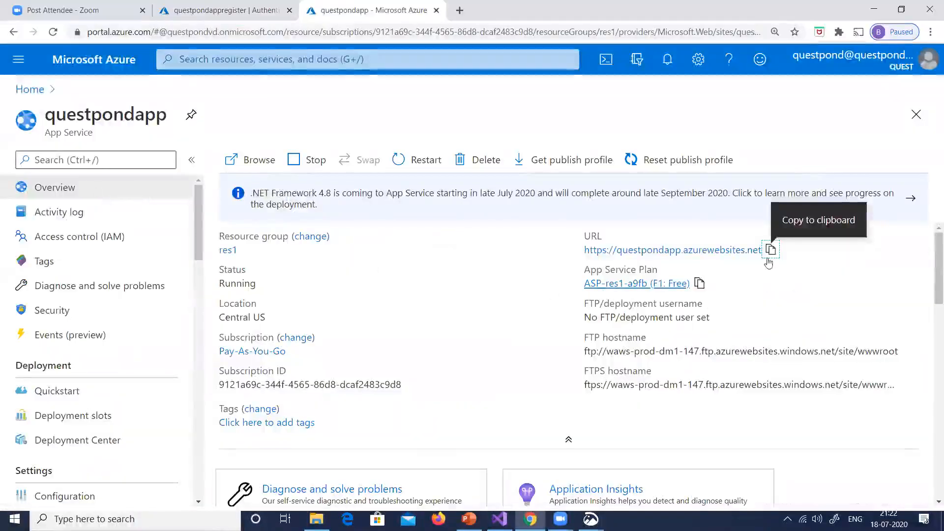
pyautogui.hotkey('ctrl', 'shift', 'n')
pyautogui.write('https://questpondapp.azurewebsites.net')
pyautogui.press('Return')
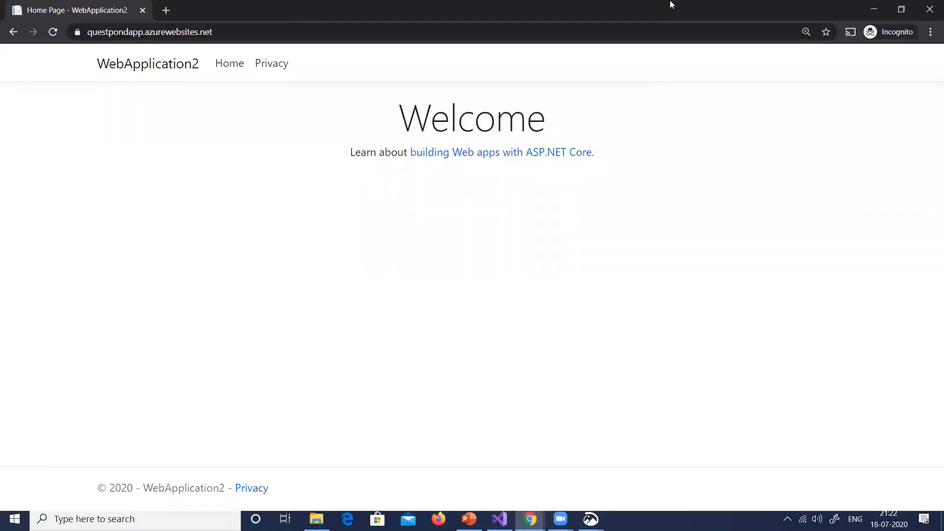
pyautogui.click(929, 10)
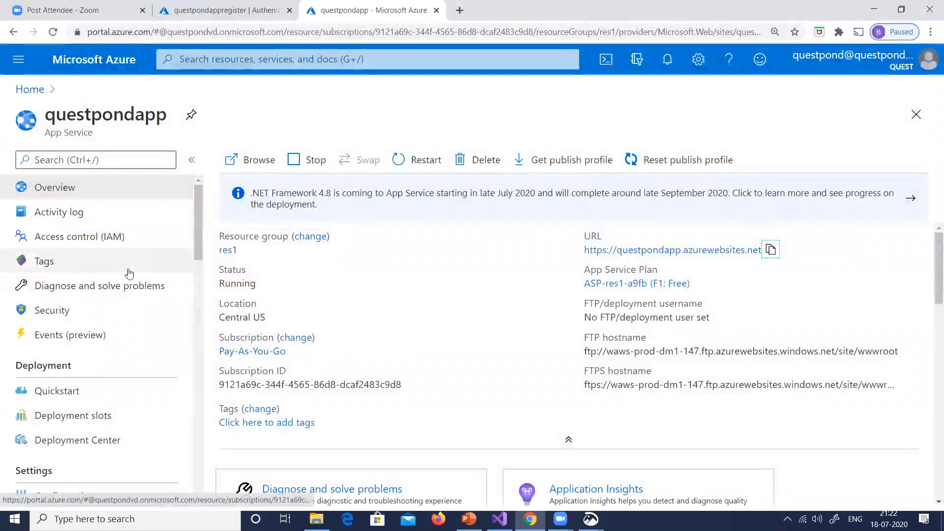
# Turn on App Service Authentication for questpondapp and set unauthenticated requests to Log in with Azure Active Directory
pyautogui.click(74, 321)
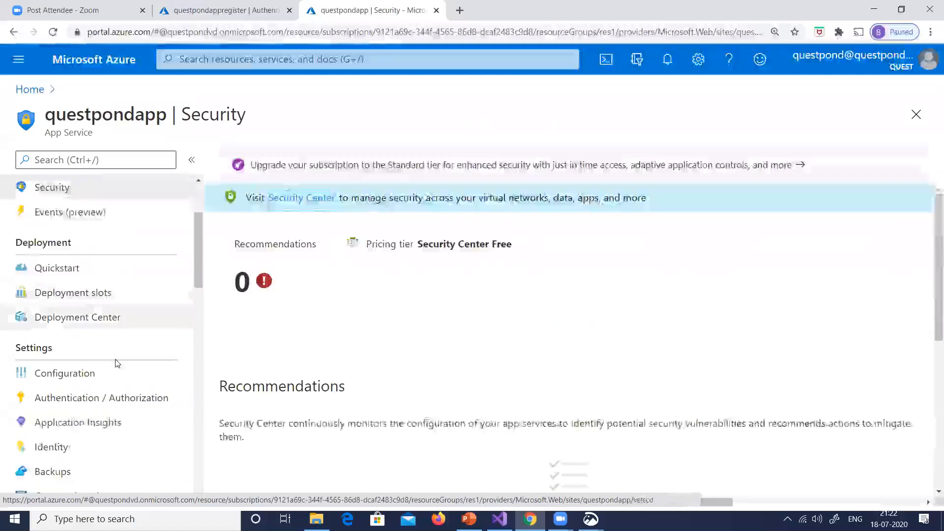
pyautogui.click(115, 397)
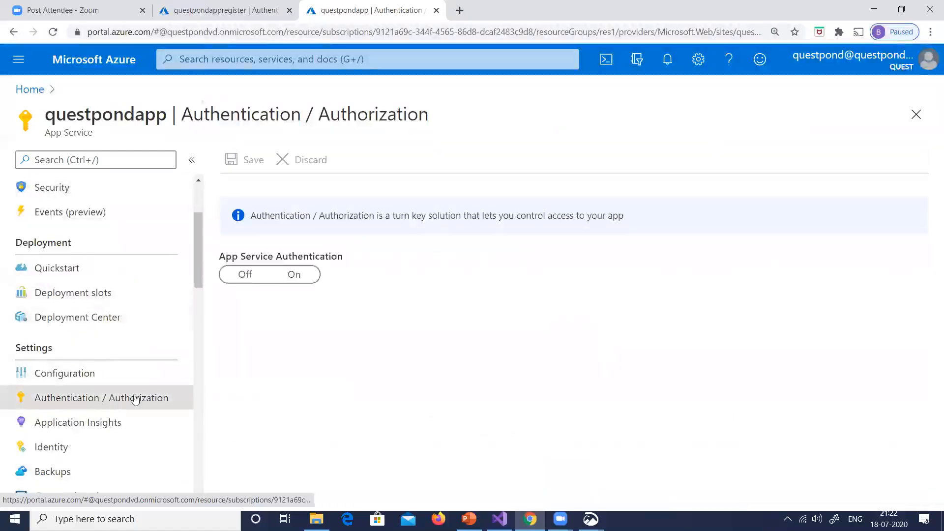
pyautogui.click(294, 275)
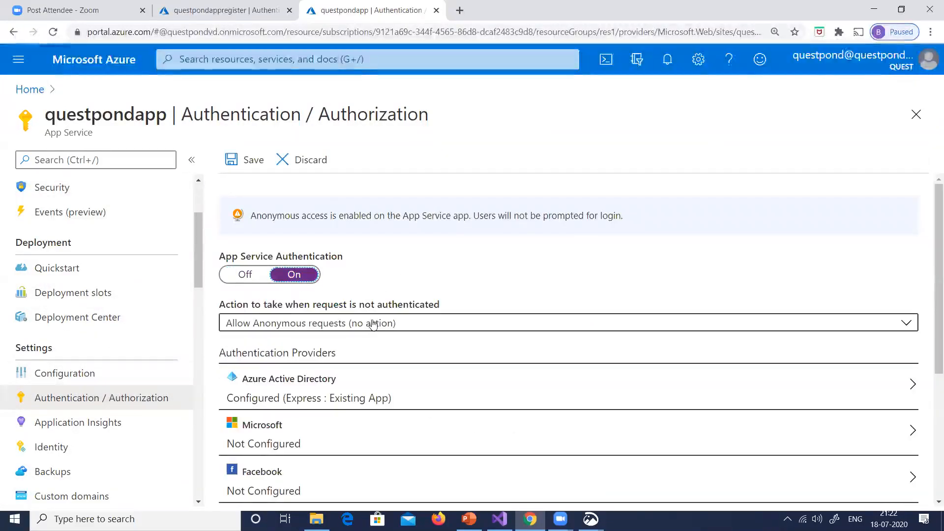
pyautogui.click(367, 324)
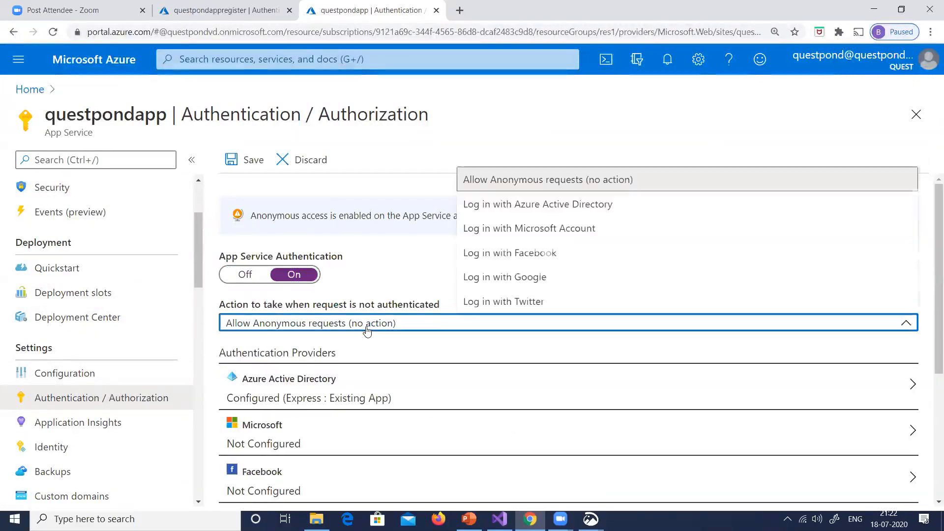
pyautogui.click(543, 206)
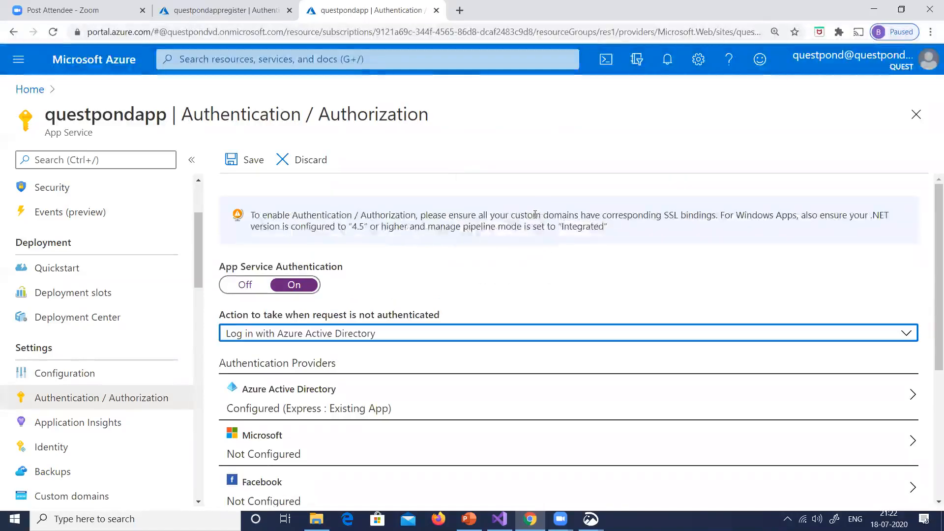
# Set questpondappregister as the Azure AD app for questpondapp's Azure Active Directory provider in Express mode and save the authentication settings
pyautogui.scroll(-1, 535, 215)
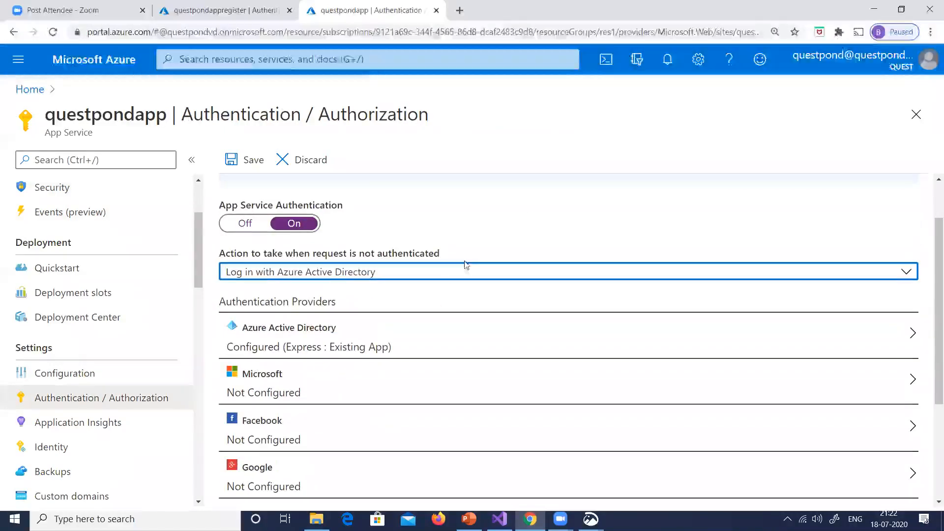
pyautogui.click(301, 327)
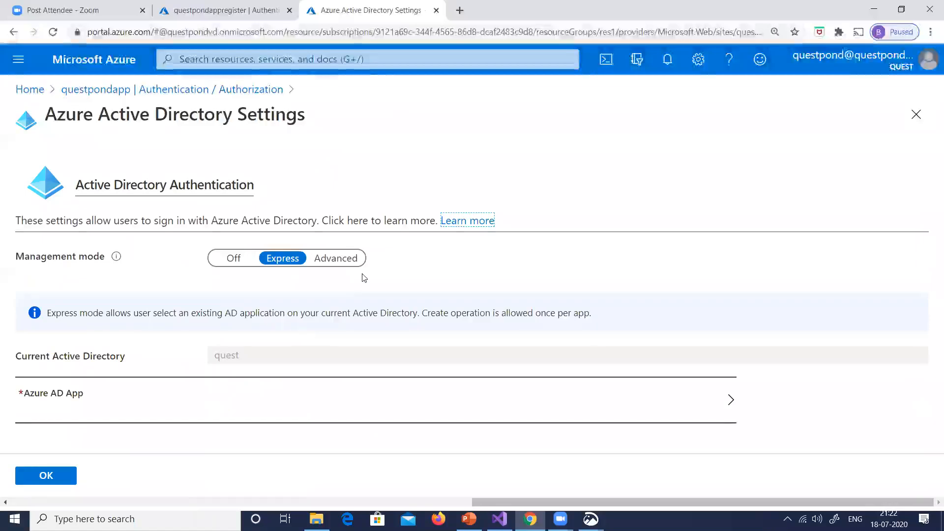
pyautogui.click(336, 400)
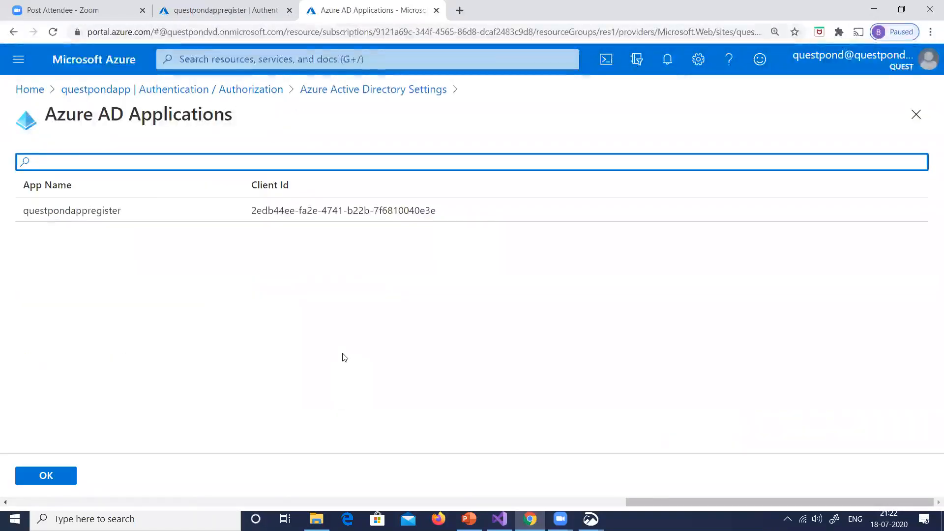
pyautogui.click(91, 215)
pyautogui.click(53, 479)
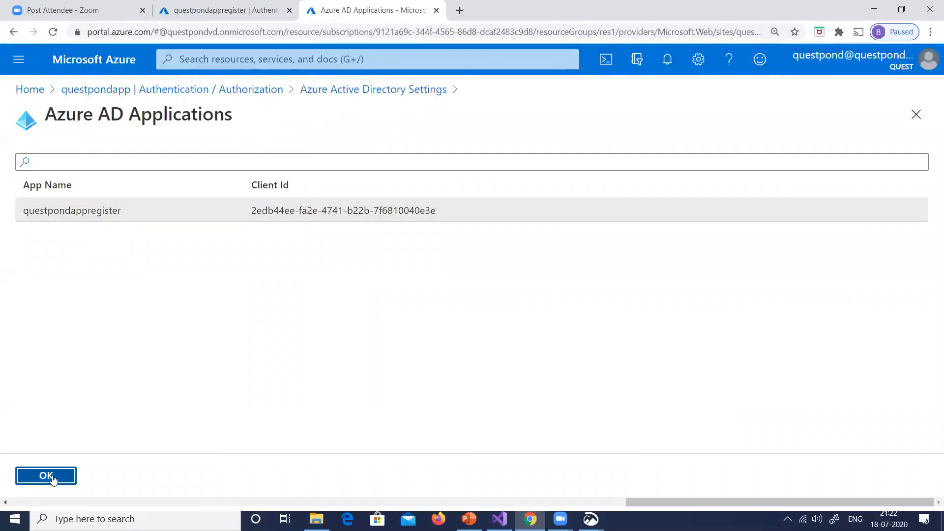
pyautogui.click(64, 483)
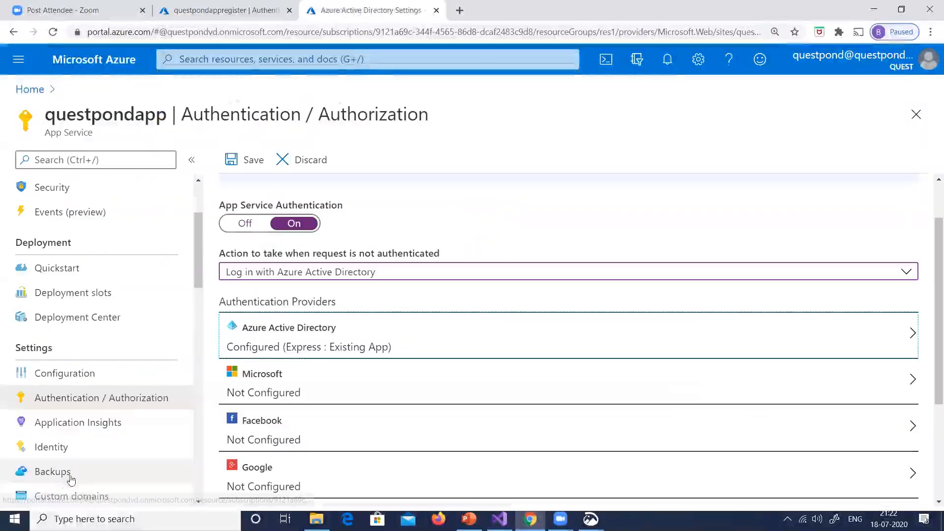
pyautogui.click(254, 162)
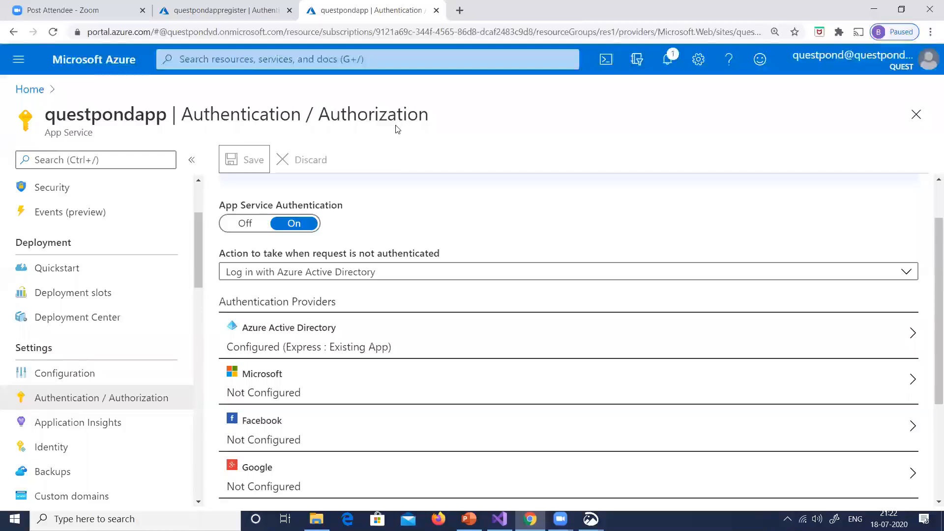
# Open the questpondapp site in a new incognito window
pyautogui.hotkey('ctrl', 'shift', 'n')
pyautogui.write('questpondapp.azurewebsites.net')
pyautogui.press('Return')
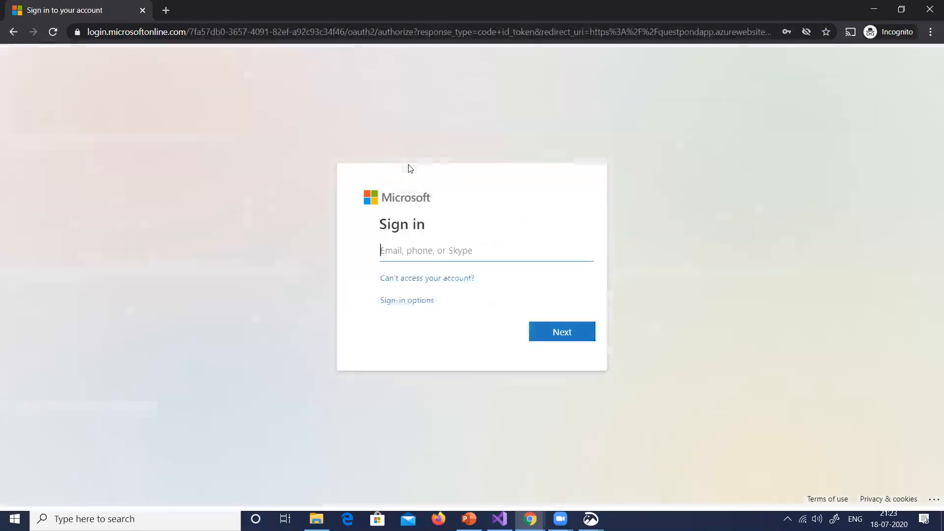
# Sign in with the saved account e-mail and password, and accept the permissions requested by questpondappregister
pyautogui.write('qu')
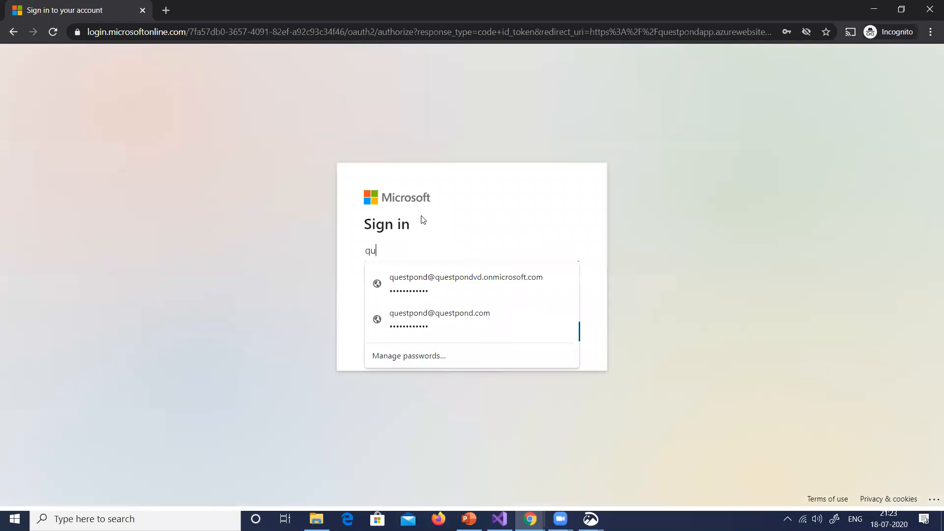
pyautogui.press('Down')
pyautogui.press('Tab')
pyautogui.click(541, 333)
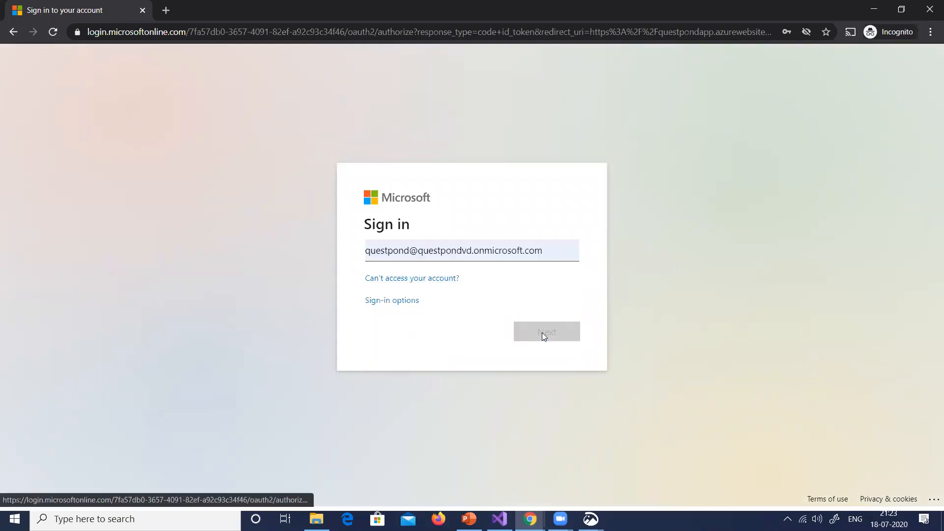
pyautogui.click(544, 337)
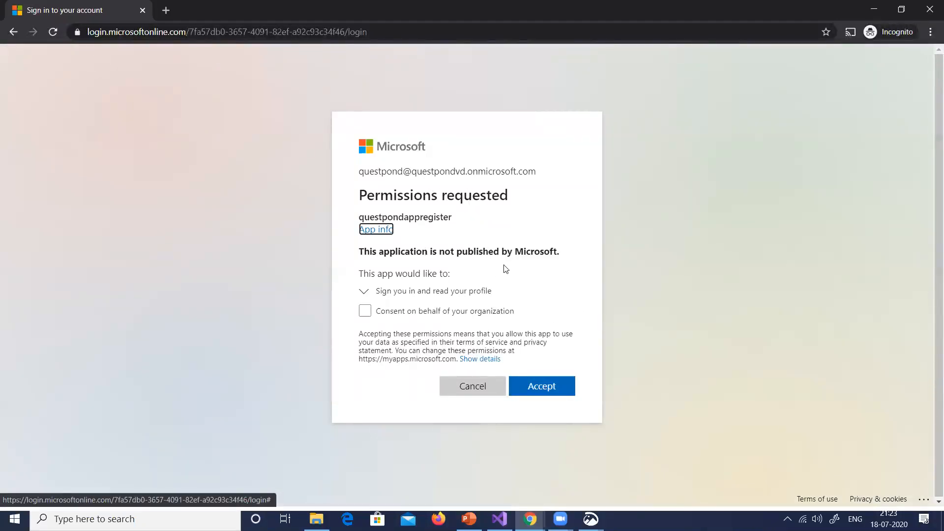
pyautogui.click(550, 385)
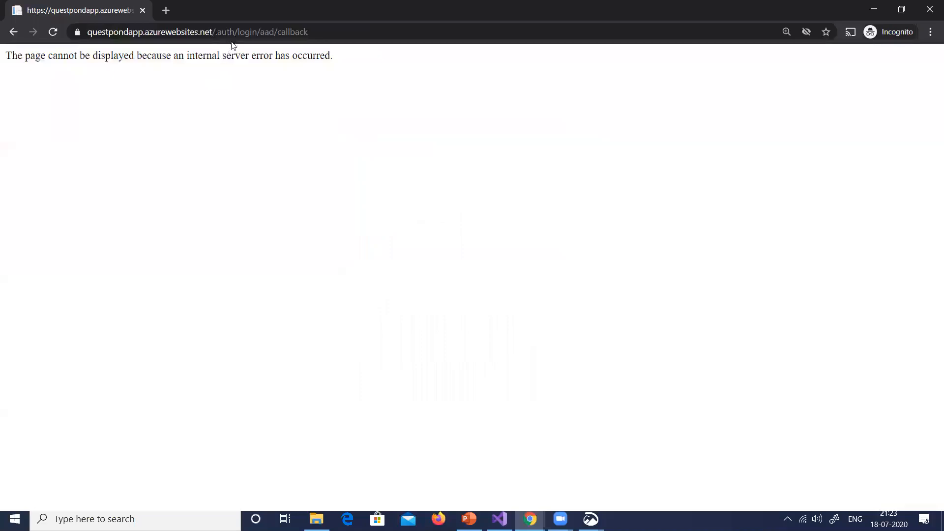
pyautogui.moveTo(217, 33); pyautogui.dragTo(341, 32)
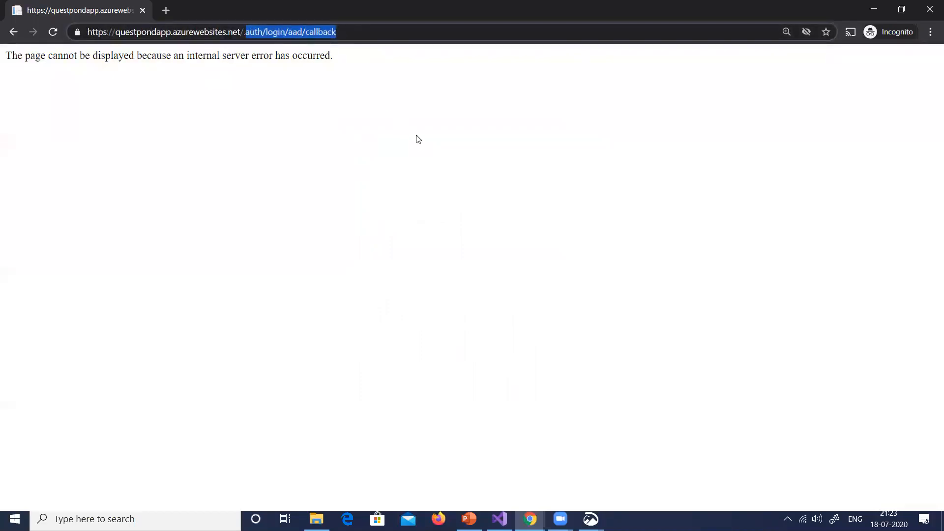
pyautogui.hotkey('alt', 'Tab')
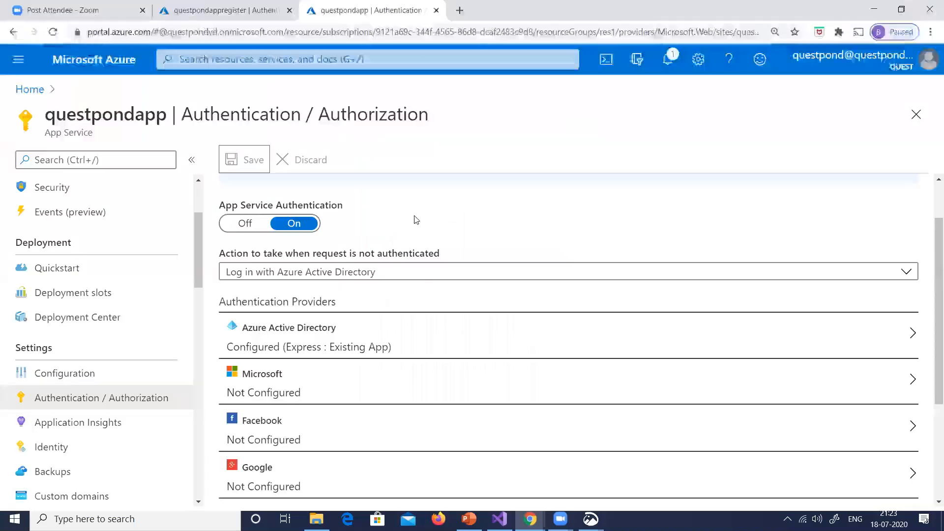
pyautogui.click(30, 89)
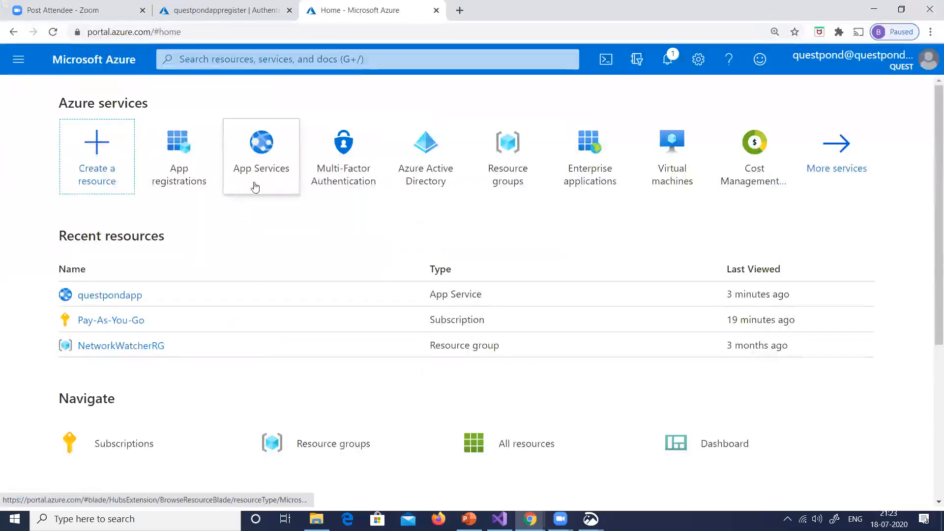
pyautogui.click(182, 179)
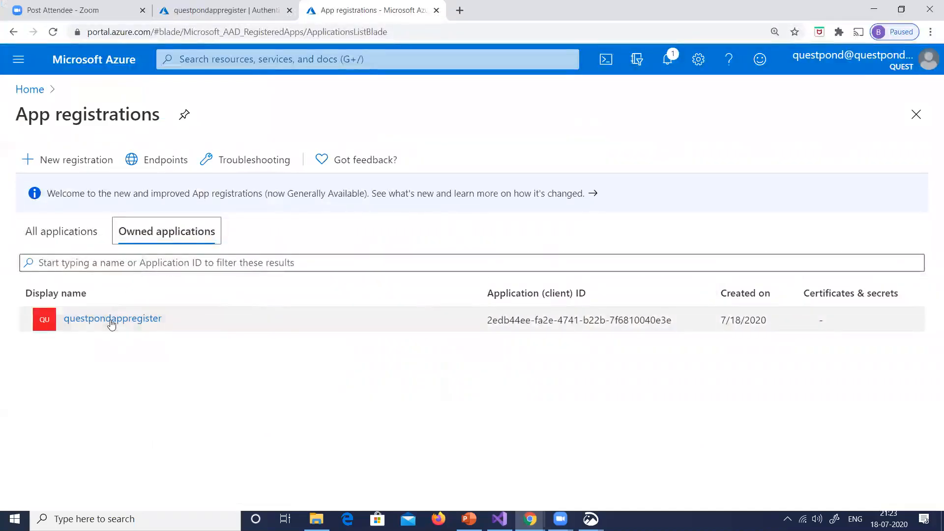
pyautogui.click(112, 321)
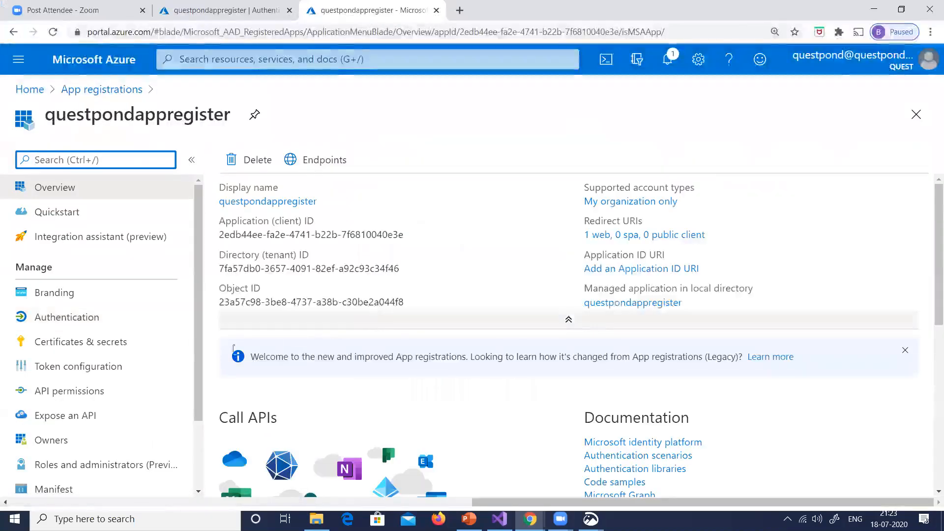
pyautogui.click(102, 321)
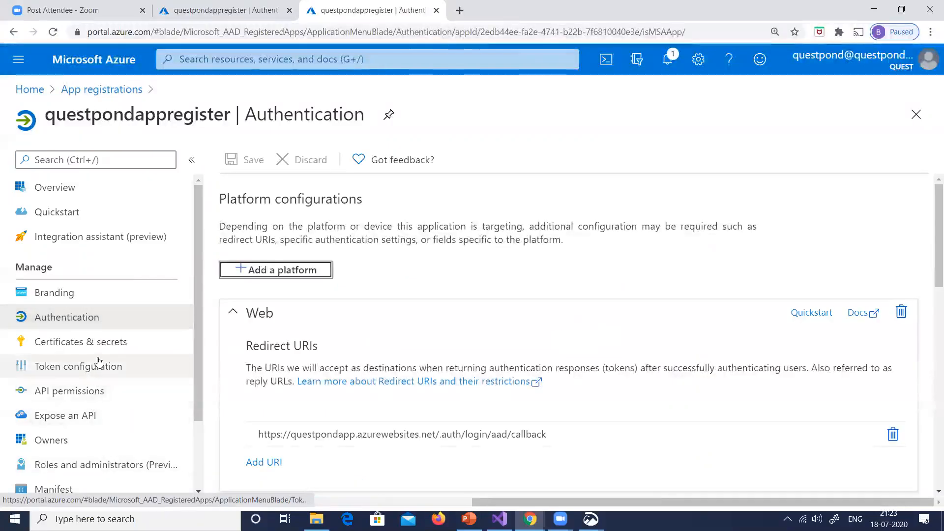
pyautogui.scroll(-3, 519, 320)
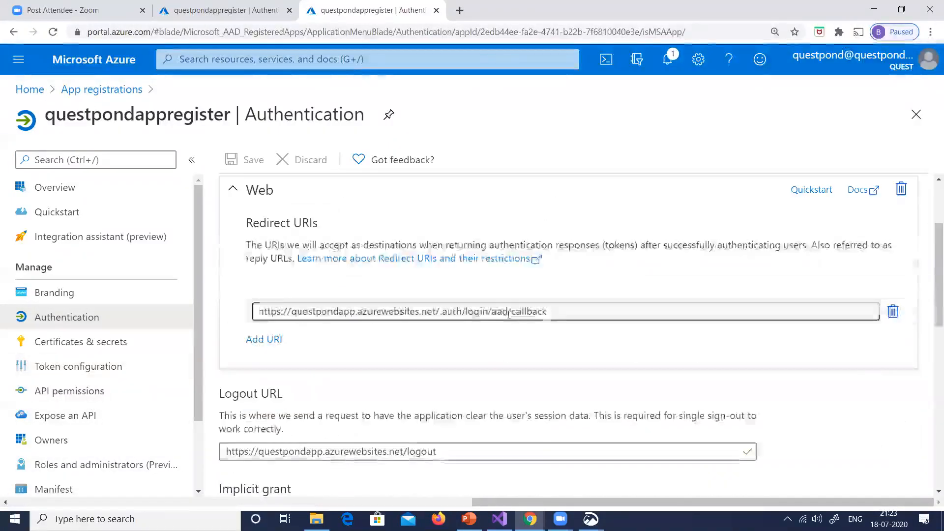
pyautogui.moveTo(440, 314); pyautogui.dragTo(590, 312)
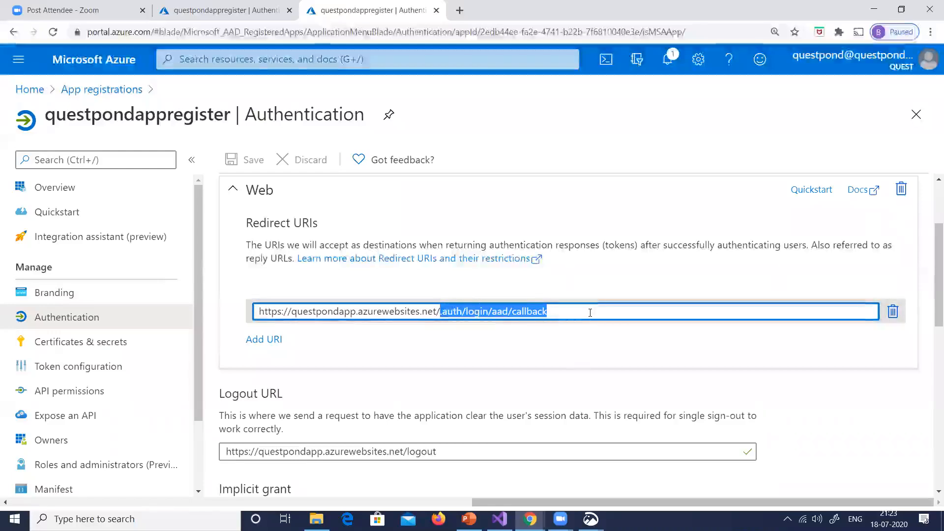
pyautogui.press('BackSpace')
pyautogui.click(249, 159)
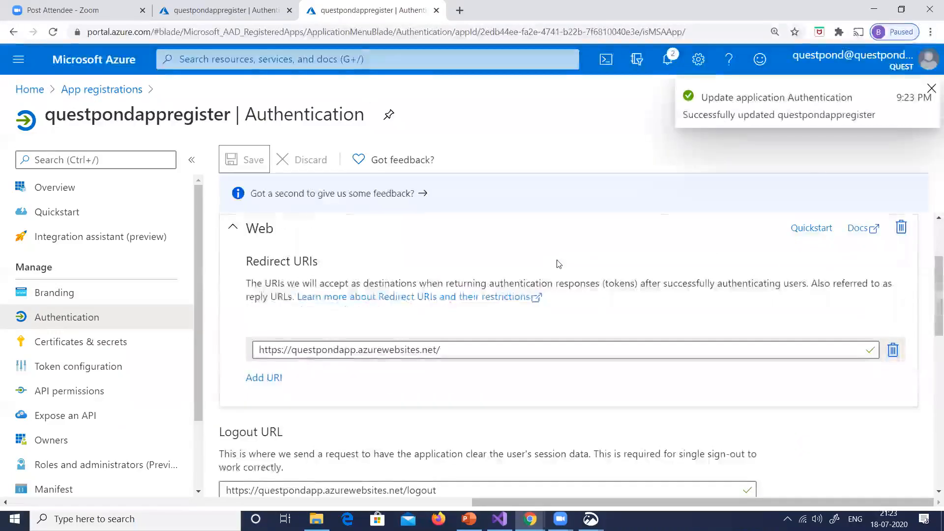
# Retest the site's login in the incognito window by loading the questpondapp address without the callback path
pyautogui.hotkey('alt', 'Tab')
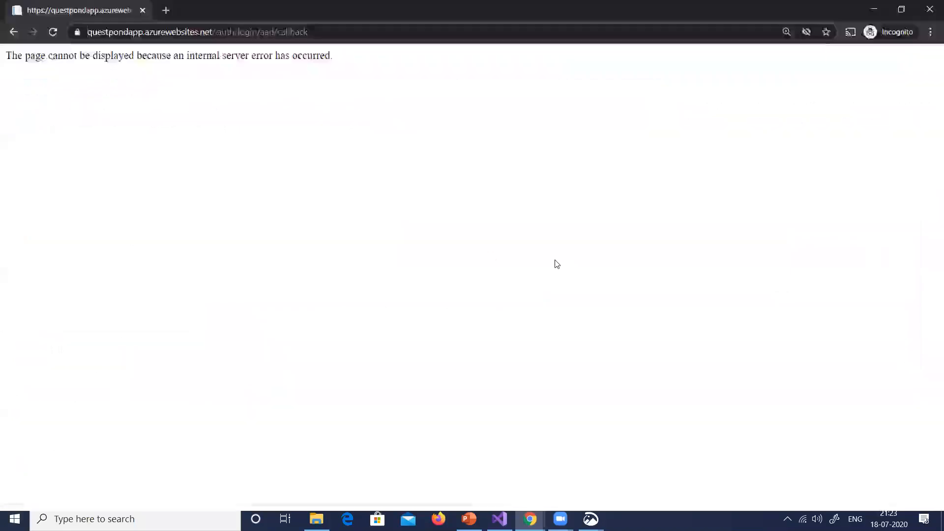
pyautogui.moveTo(219, 33); pyautogui.dragTo(453, 33)
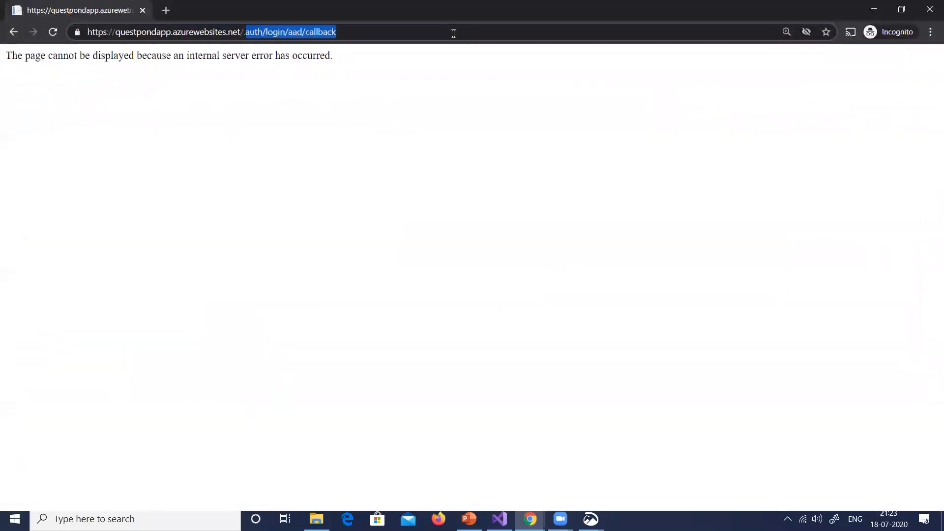
pyautogui.press('BackSpace')
pyautogui.press('Return')
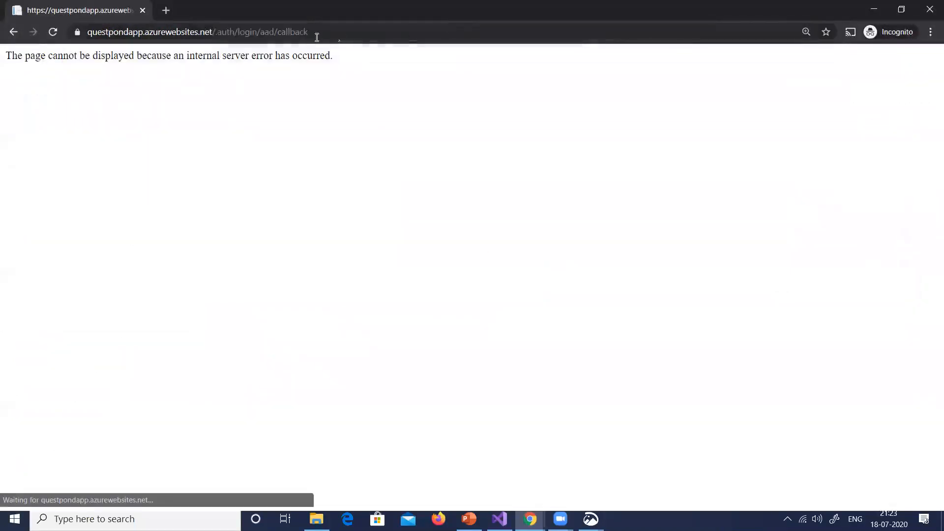
pyautogui.click(311, 37)
pyautogui.write('https://questpondapp.azurewebsites.net')
pyautogui.press('Return')
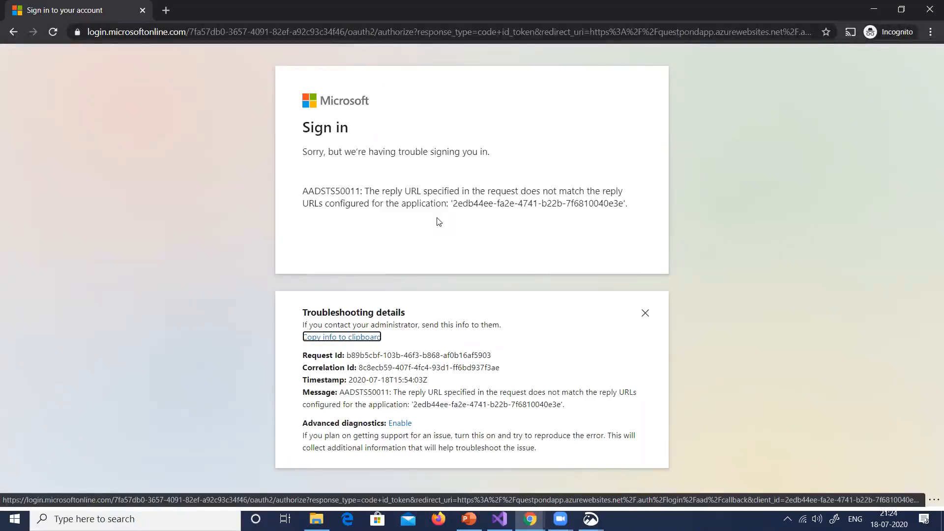
# Switch to the AZ204 presentation in PowerPoint and copy the /.auth/login/aad/callback path from slide 34's notes
pyautogui.hotkey('alt', 'Tab')
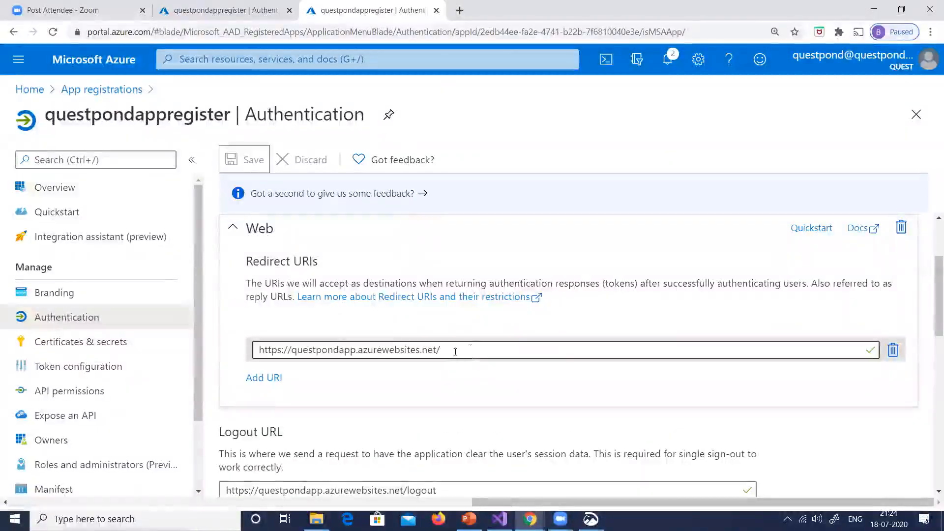
pyautogui.scroll(-1, 551, 295)
pyautogui.click(494, 291)
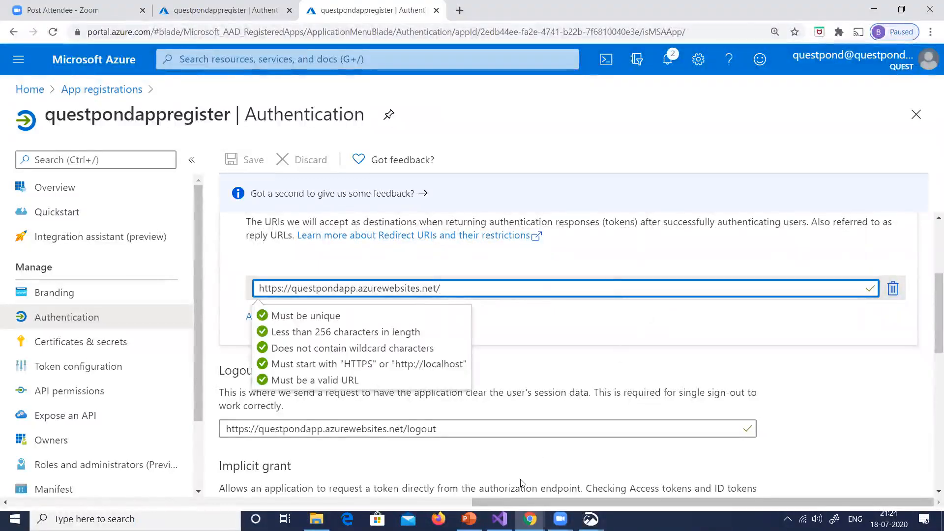
pyautogui.click(472, 518)
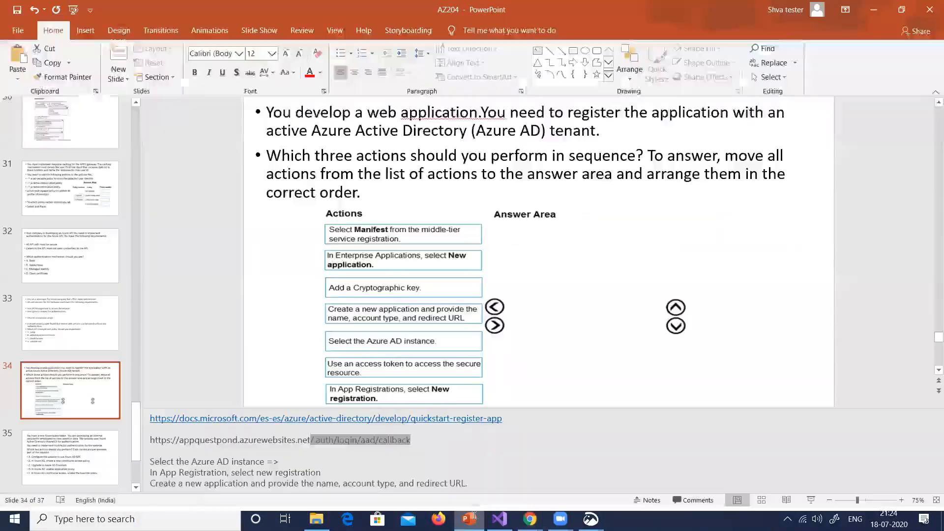
pyautogui.click(350, 441)
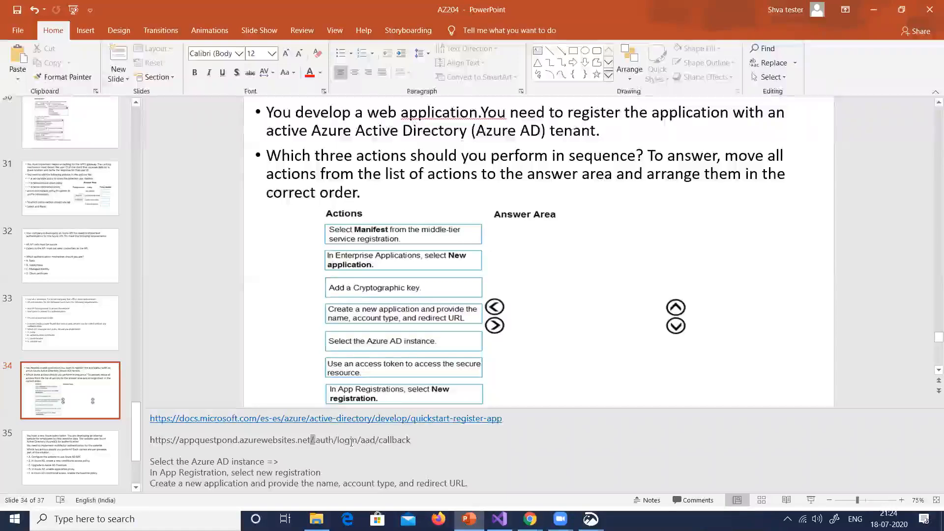
pyautogui.moveTo(351, 442); pyautogui.dragTo(423, 443)
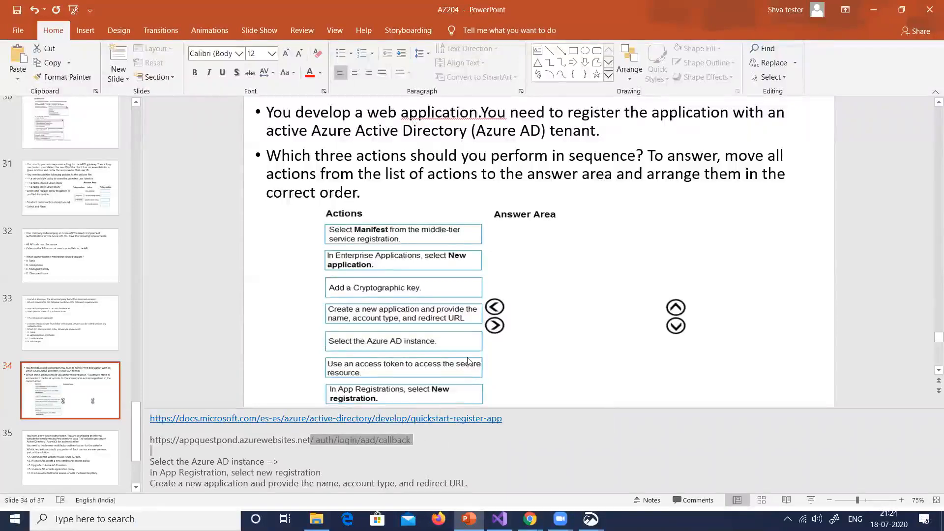
pyautogui.hotkey('alt', 'Tab')
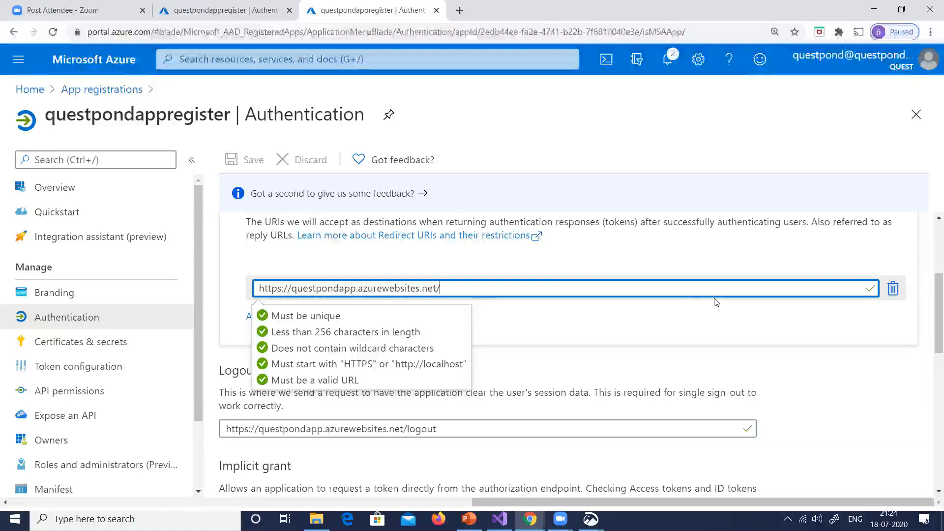
pyautogui.write('/.auth/login/aad/callback')
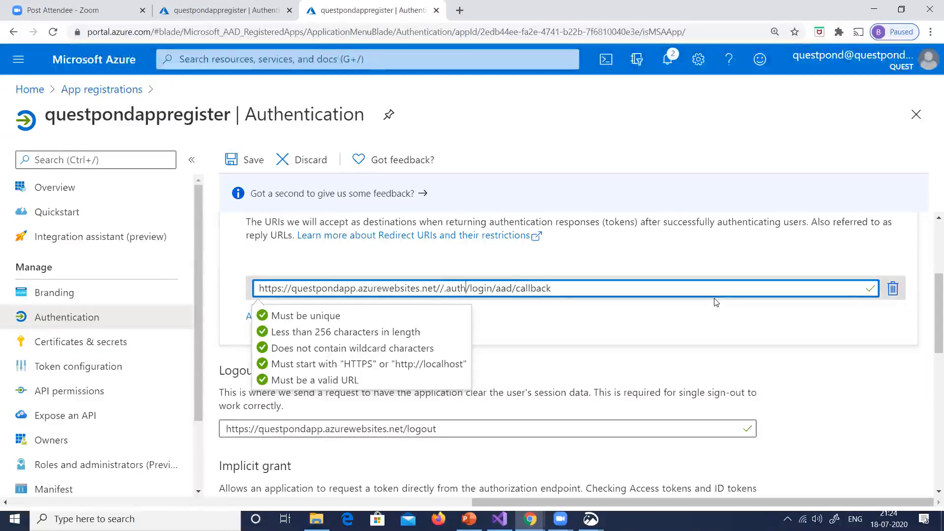
pyautogui.press('BackSpace')
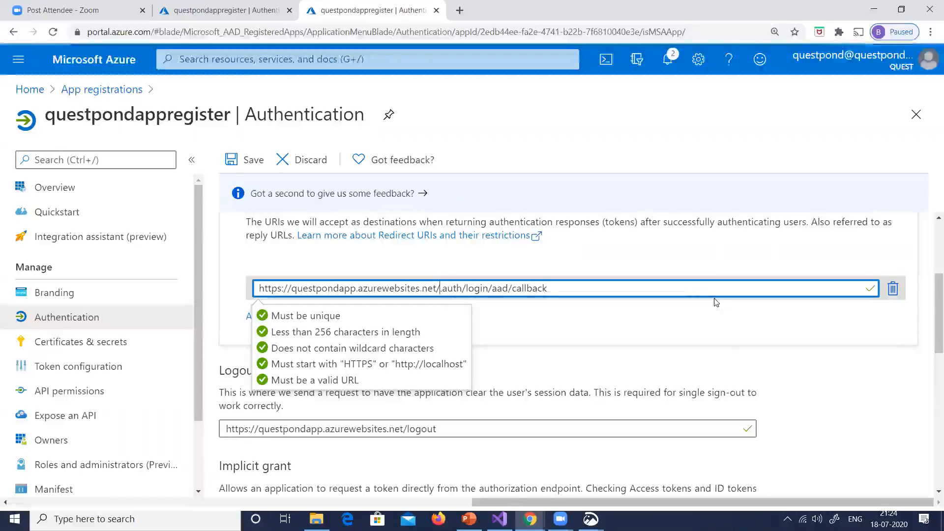
pyautogui.click(747, 258)
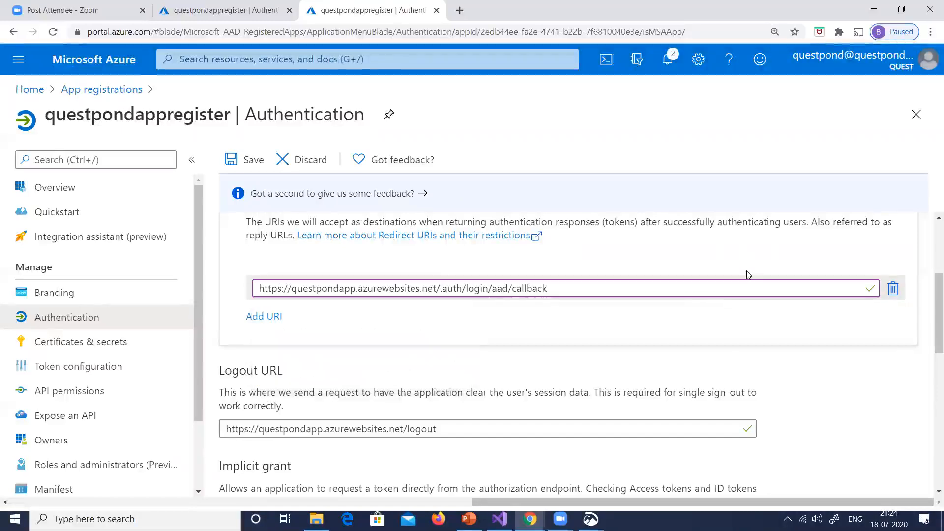
pyautogui.click(248, 163)
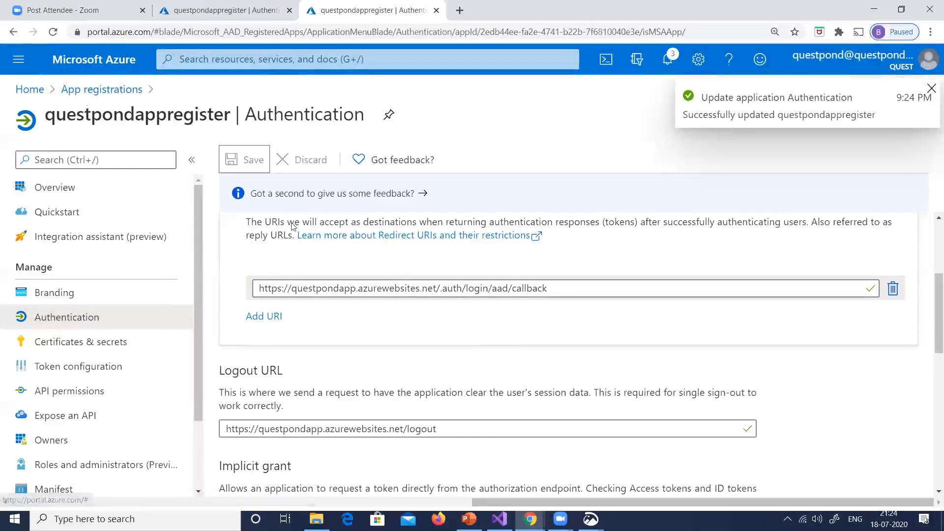
pyautogui.click(30, 90)
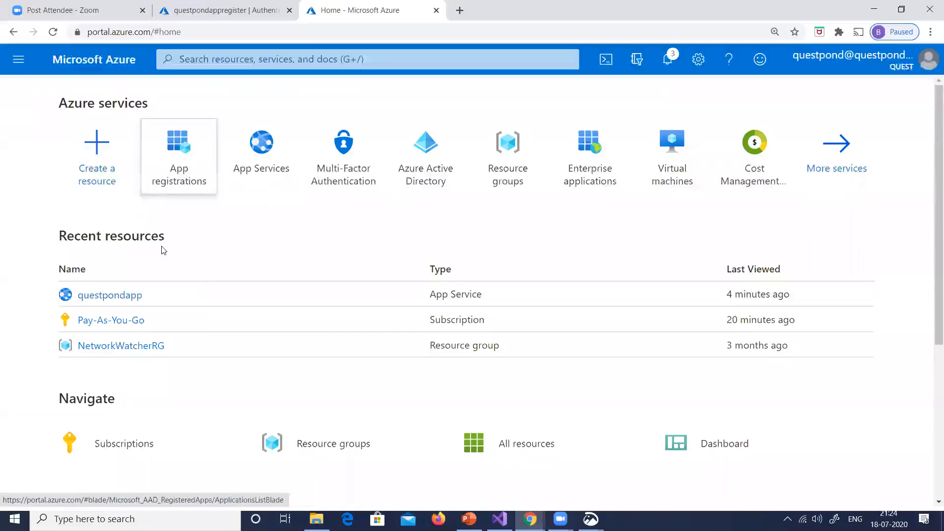
# Open the Authentication / Authorization settings of the questpondapp app service
pyautogui.click(110, 294)
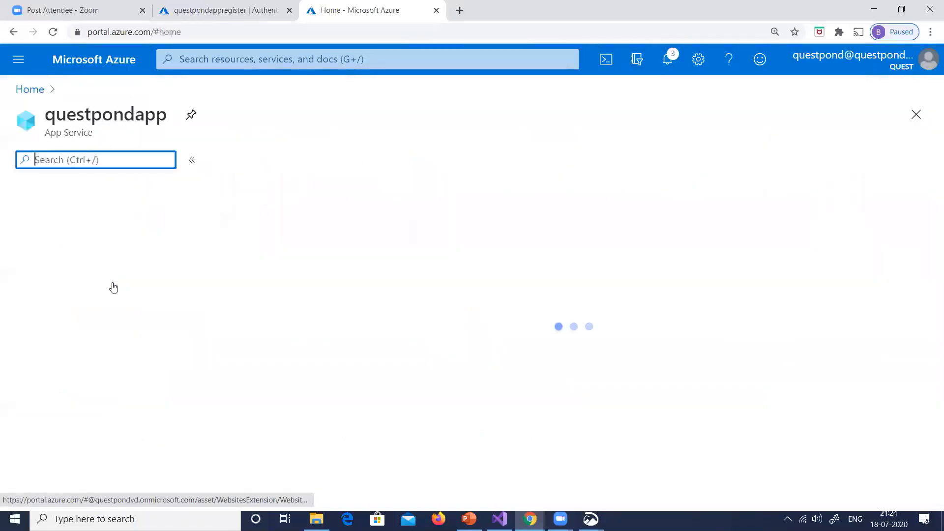
pyautogui.scroll(-3, 111, 309)
pyautogui.scroll(-1, 109, 348)
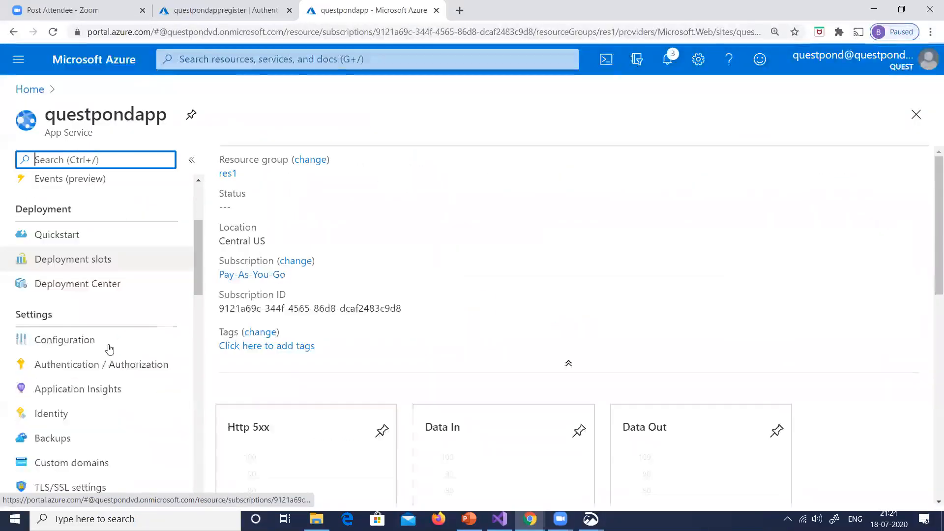
pyautogui.scroll(-1, 110, 344)
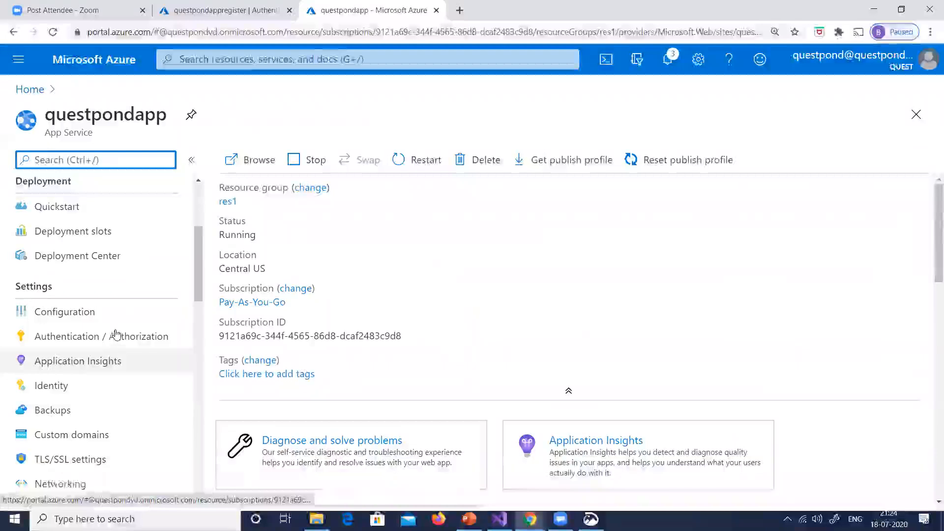
pyautogui.click(121, 326)
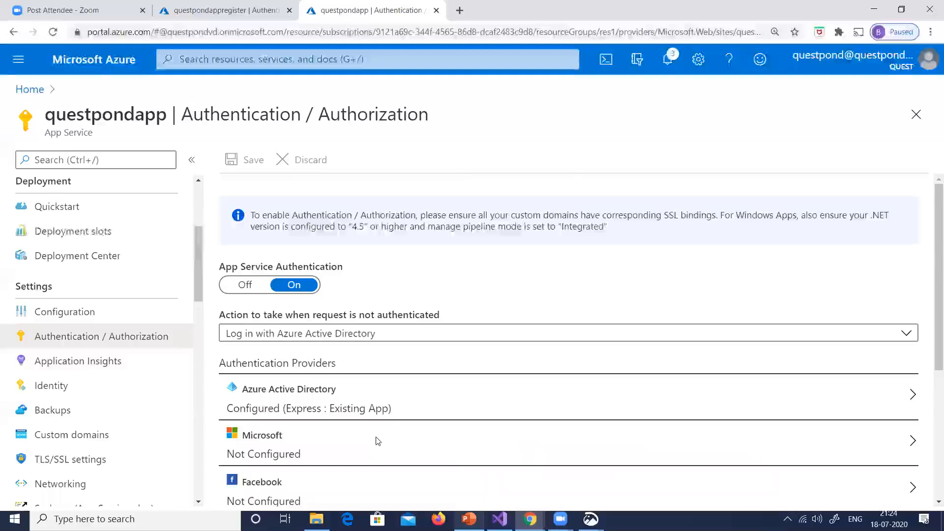
# Switch to the AZ204 presentation in PowerPoint to check slide 34's notes, and return to the portal in Chrome
pyautogui.hotkey('alt', 'Tab')
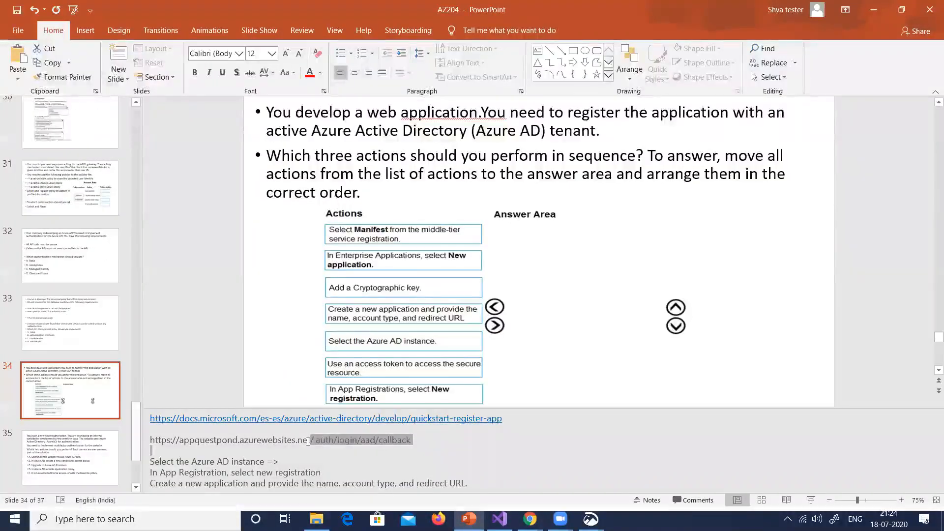
pyautogui.click(384, 335)
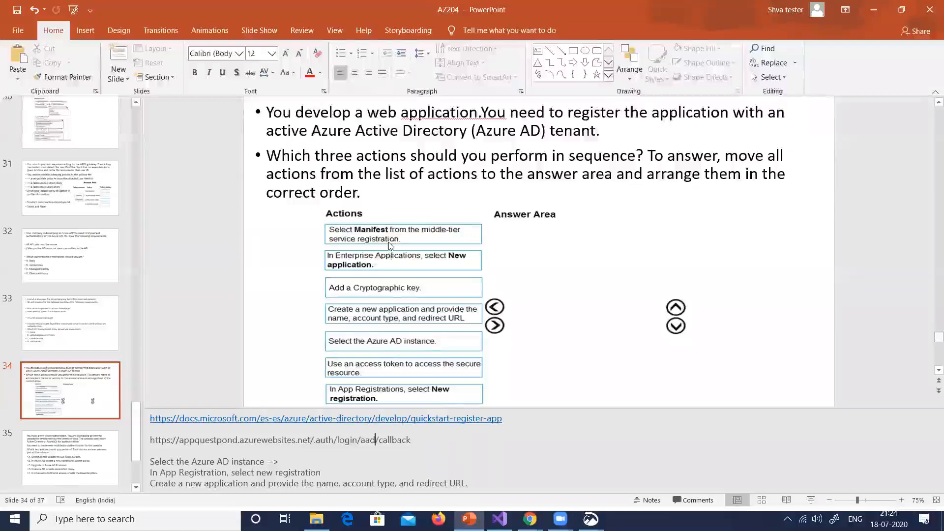
pyautogui.hotkey('alt', 'Tab')
# Check which Azure AD app questpondapp's Azure Active Directory provider uses, and return to the portal home
pyautogui.scroll(-3, 212, 339)
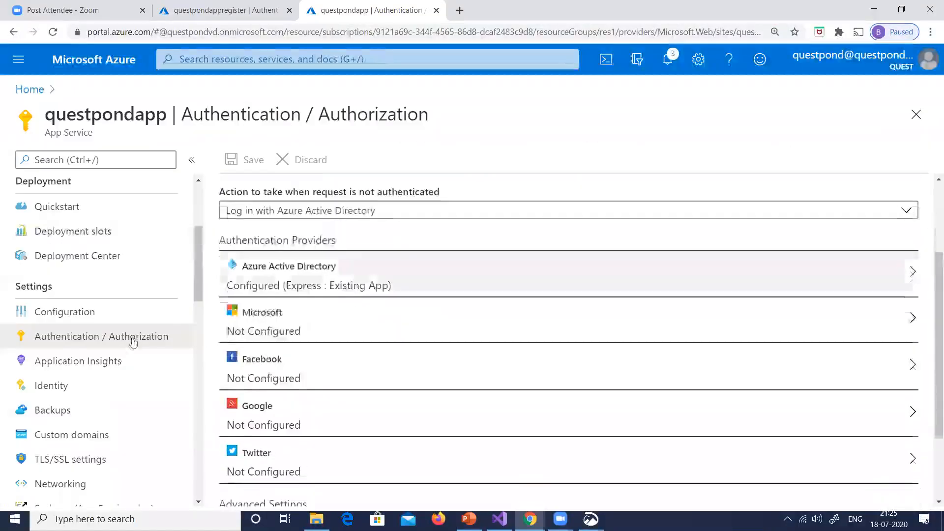
pyautogui.click(265, 289)
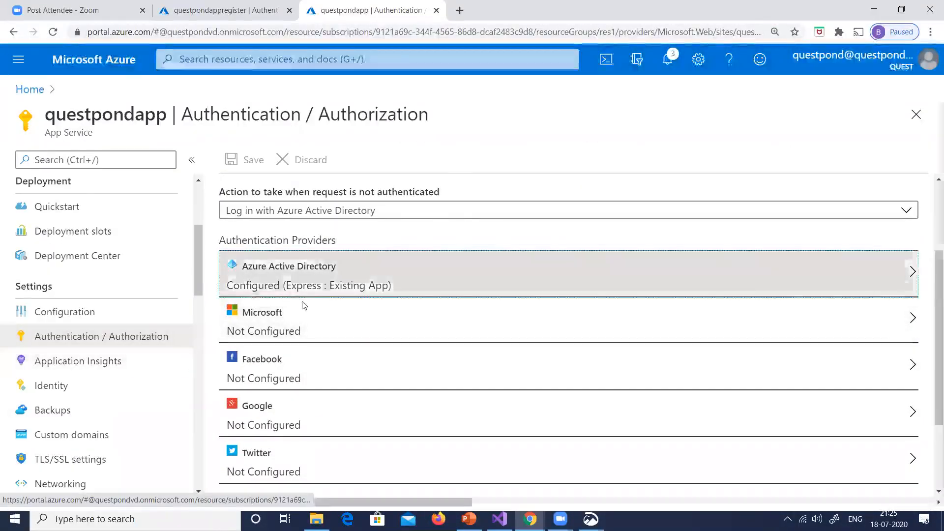
pyautogui.click(93, 404)
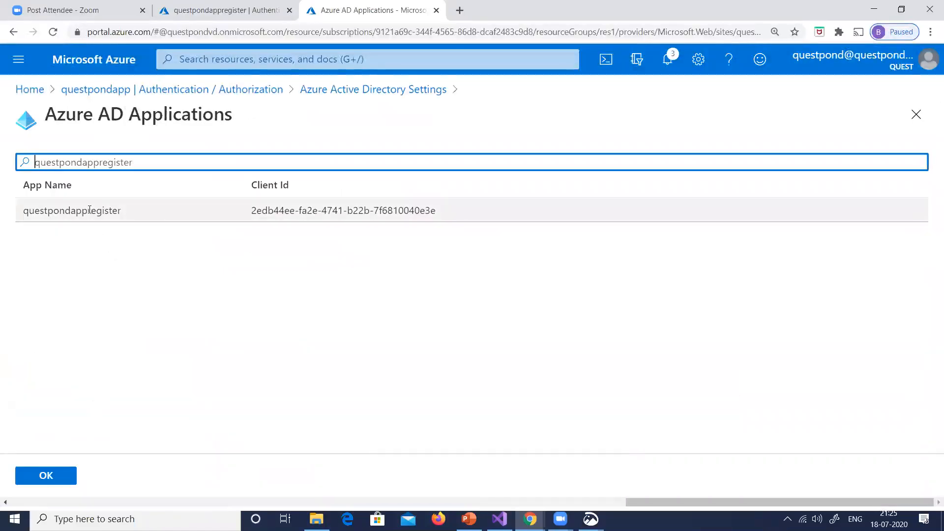
pyautogui.click(30, 90)
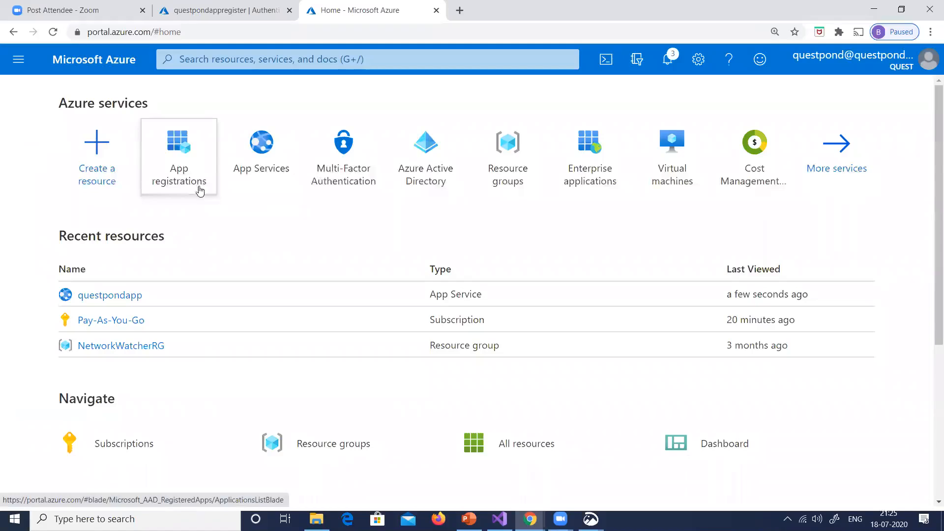
# Reopen questpondapp's Authentication / Authorization settings and open the Azure Active Directory provider's settings
pyautogui.moveTo(199, 191)
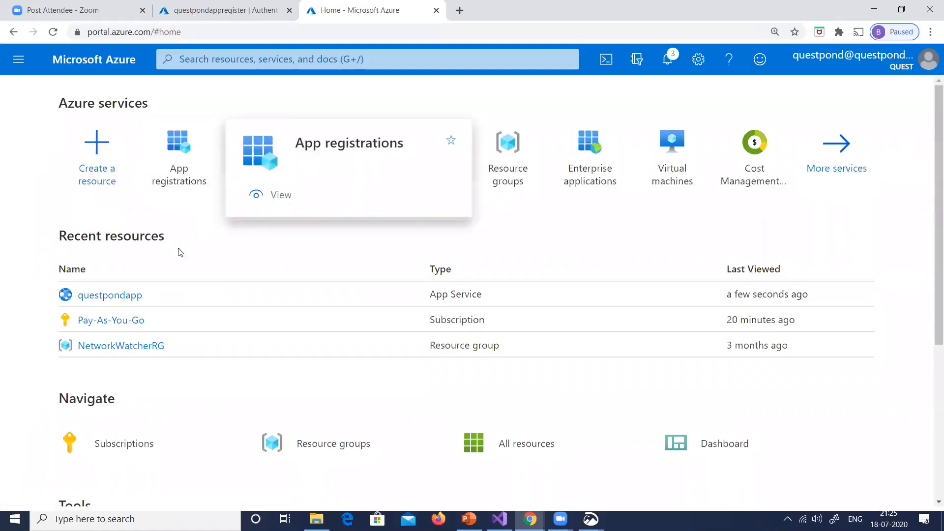
pyautogui.click(112, 298)
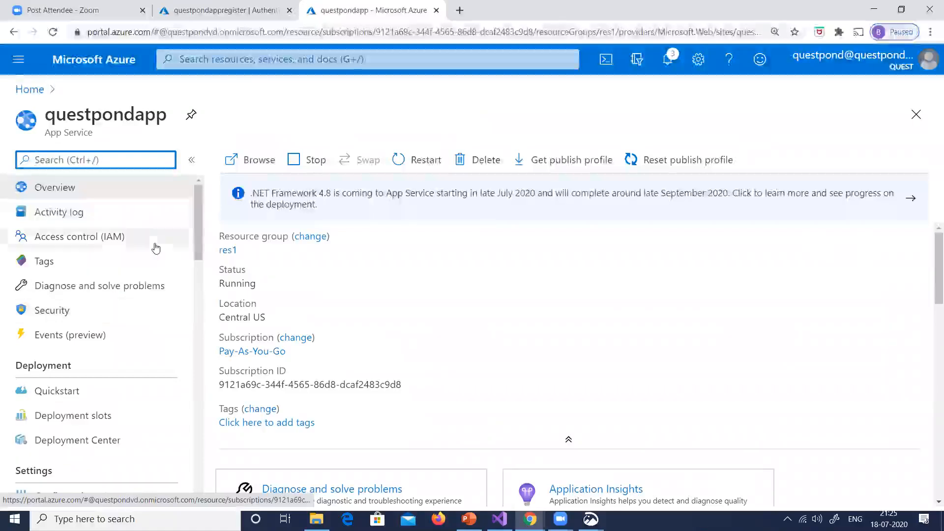
pyautogui.scroll(-4, 107, 288)
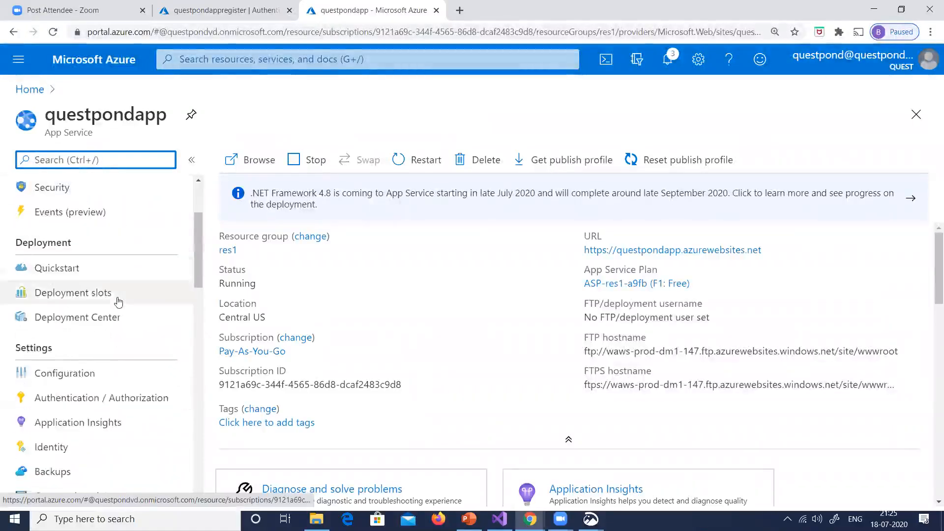
pyautogui.click(93, 339)
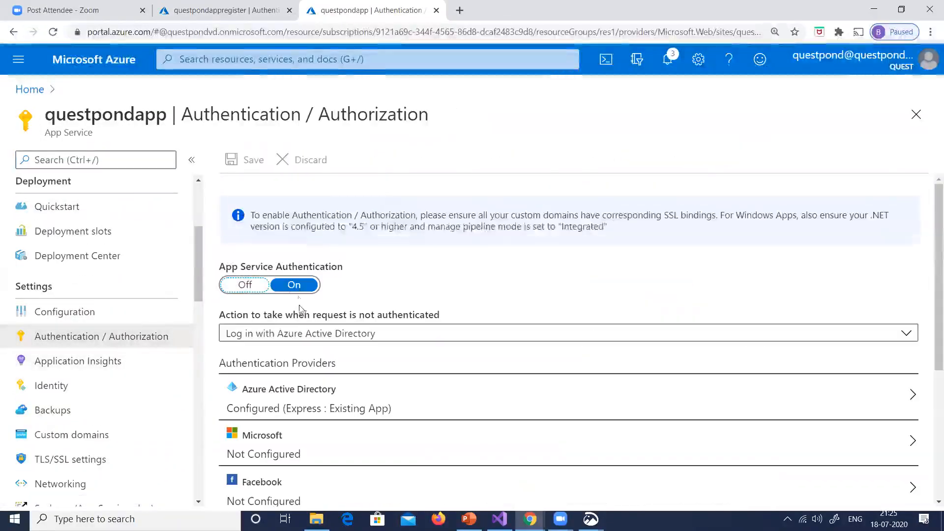
pyautogui.click(294, 397)
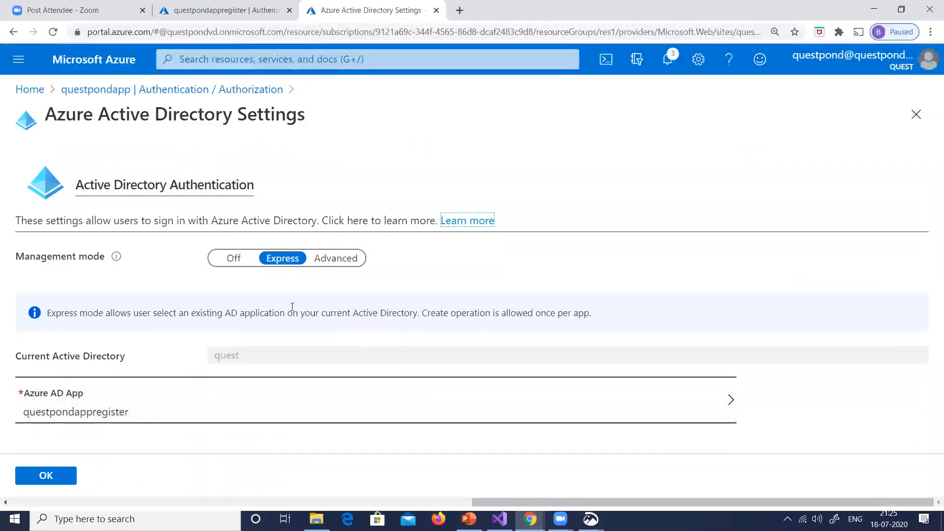
# Switch the Active Directory management mode to Off and back to Express, and leave without saving
pyautogui.click(236, 261)
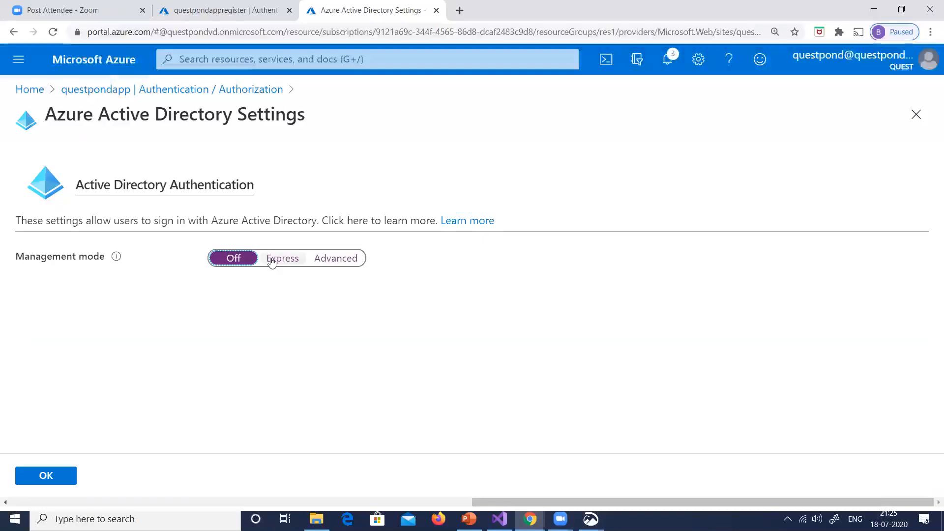
pyautogui.click(270, 259)
pyautogui.click(14, 33)
pyautogui.click(14, 33)
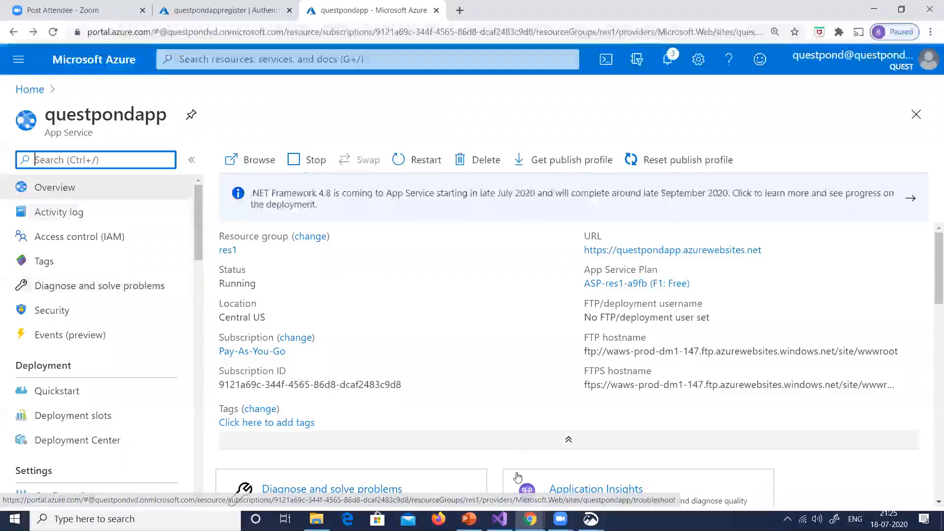
# Switch to the AZ204 presentation in PowerPoint and copy the quickstart-register-app documentation link from slide 34's notes
pyautogui.moveTo(499, 519)
pyautogui.moveTo(469, 519)
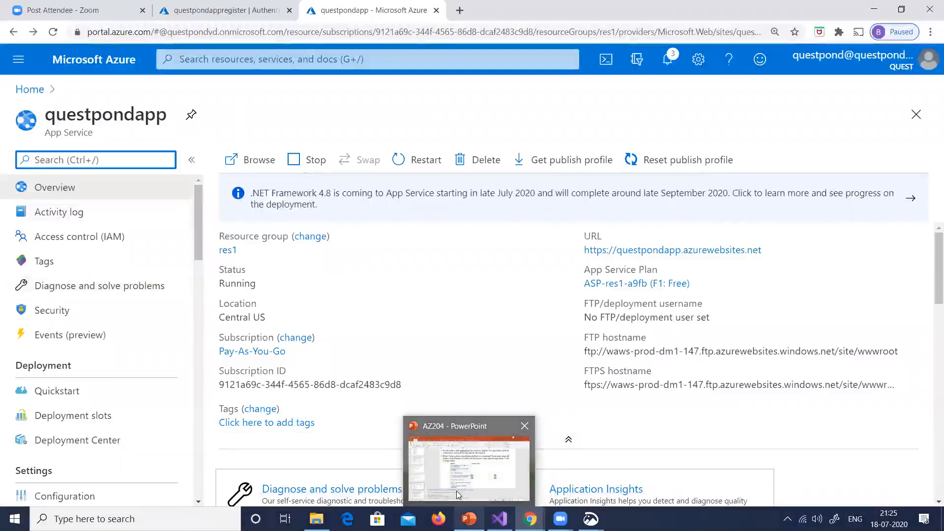
pyautogui.click(514, 419)
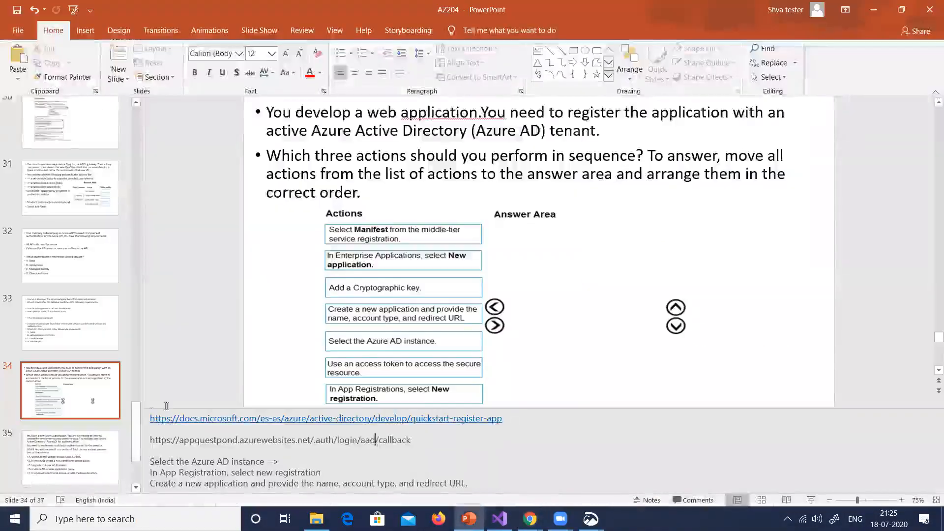
pyautogui.tripleClick(189, 415)
pyautogui.hotkey('ctrl', 'c')
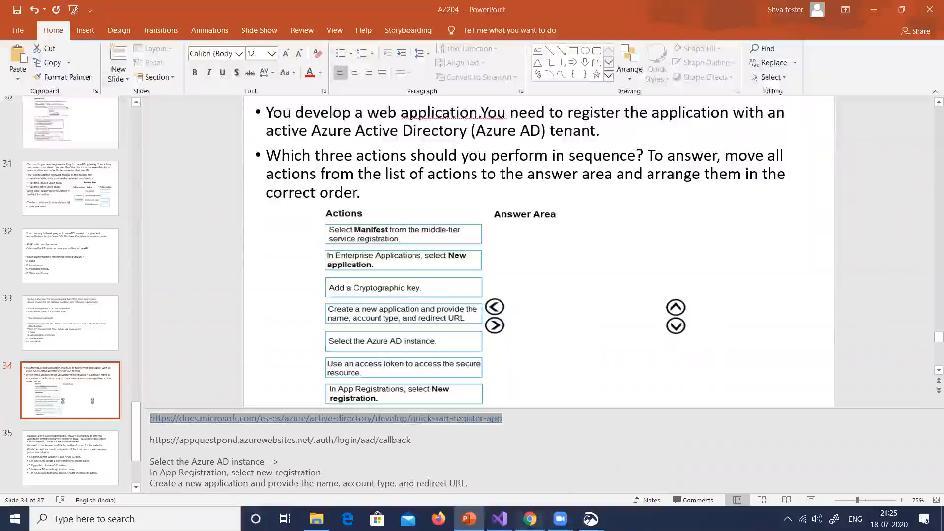
# Copy the error code AADSTS50011 from the incognito sign-in page and search Google for it in a new incognito window
pyautogui.moveTo(531, 518)
pyautogui.click(558, 486)
pyautogui.click(280, 30)
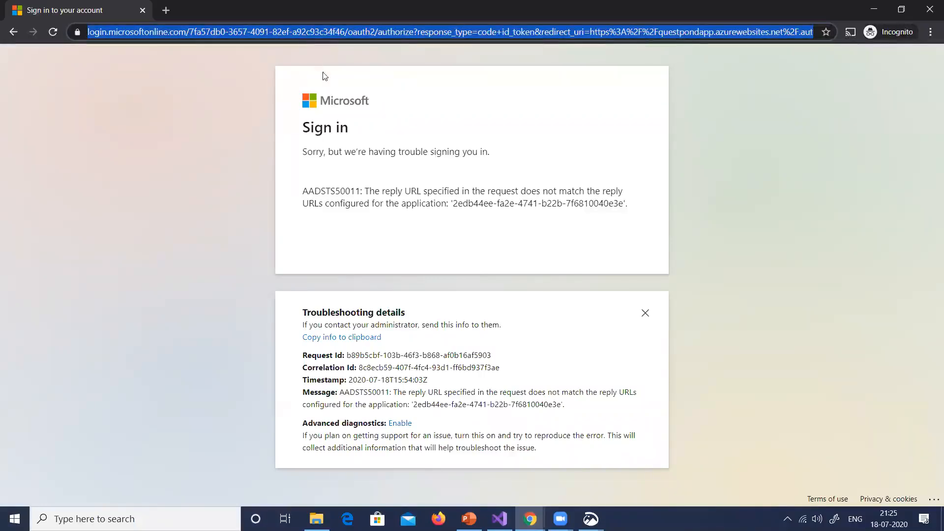
pyautogui.doubleClick(320, 191)
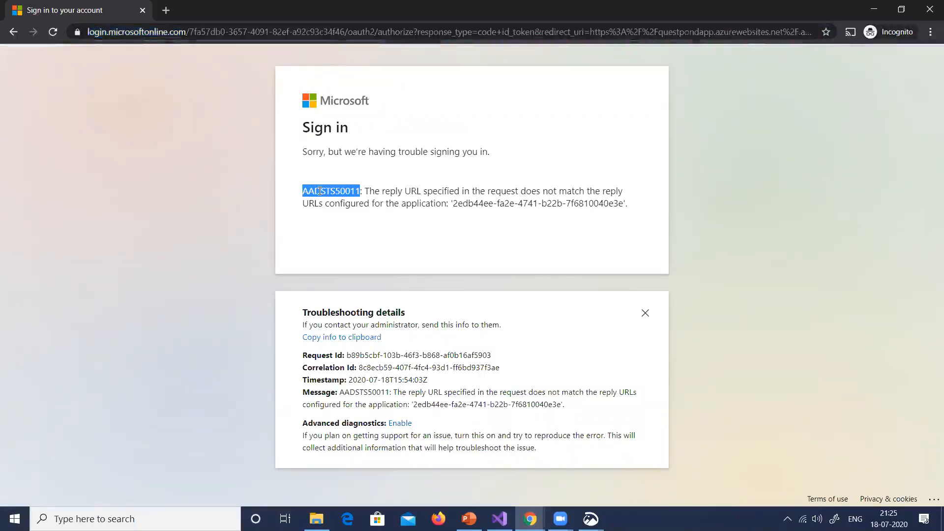
pyautogui.hotkey('ctrl', 'shift', 'n')
pyautogui.write('google.com')
pyautogui.press('Return')
pyautogui.hotkey('ctrl', 'v')
pyautogui.press('Return')
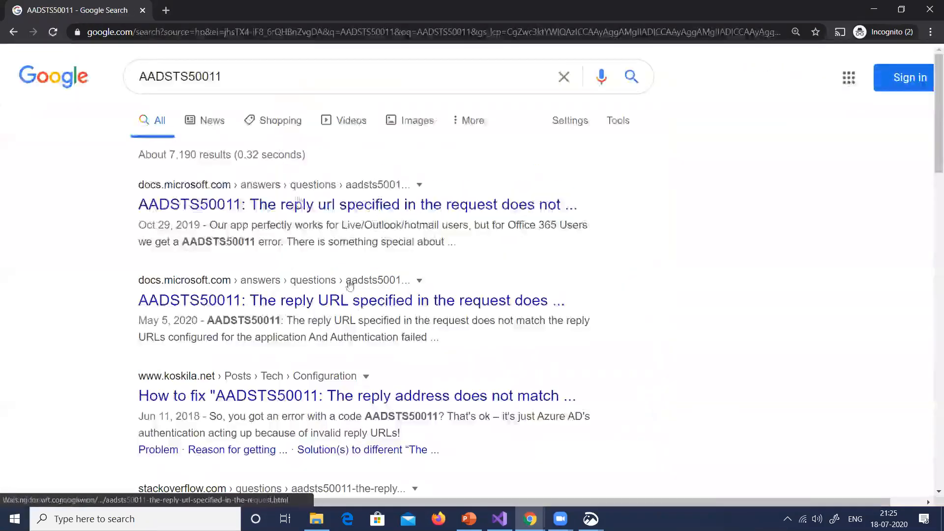
# Open the Stack Overflow question on AADSTS50011, read its reply URL answers, and highlight the example's .auth/login/aad/callback path
pyautogui.scroll(-5, 427, 246)
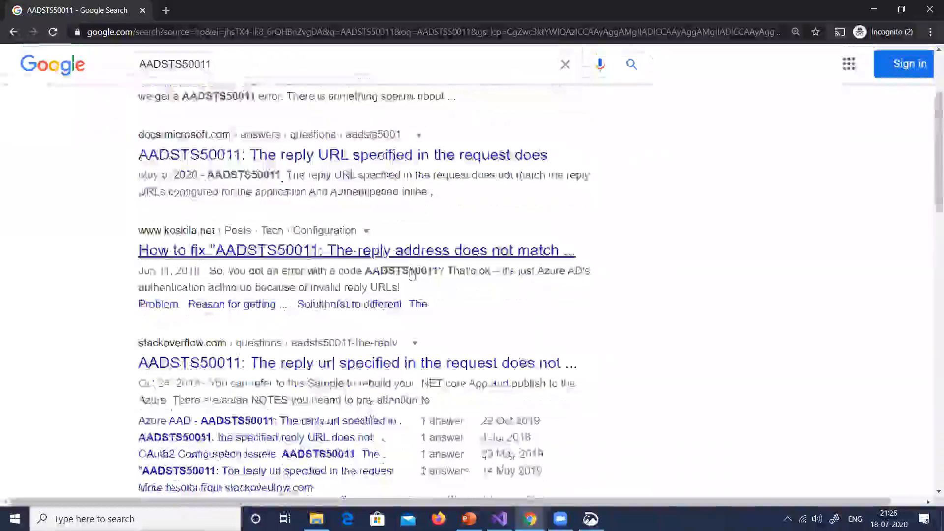
pyautogui.click(403, 266)
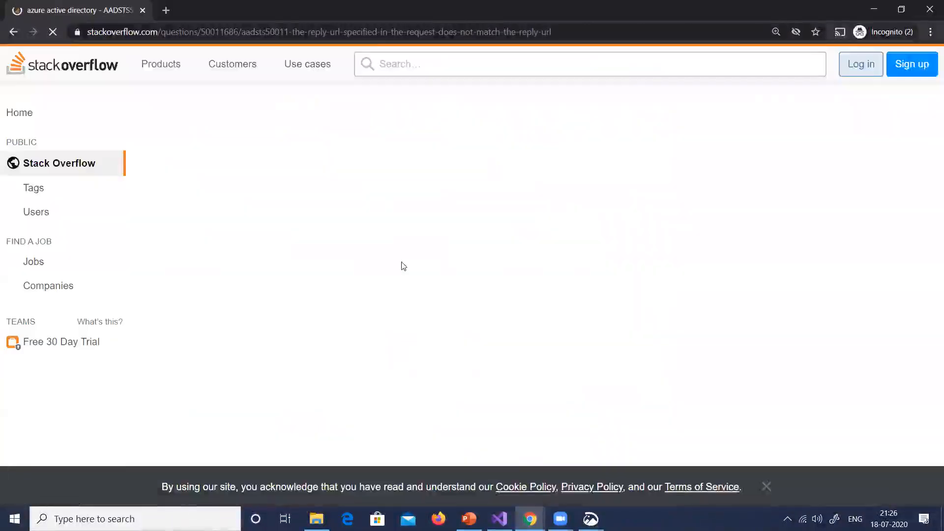
pyautogui.scroll(-5, 423, 260)
pyautogui.scroll(-2, 431, 261)
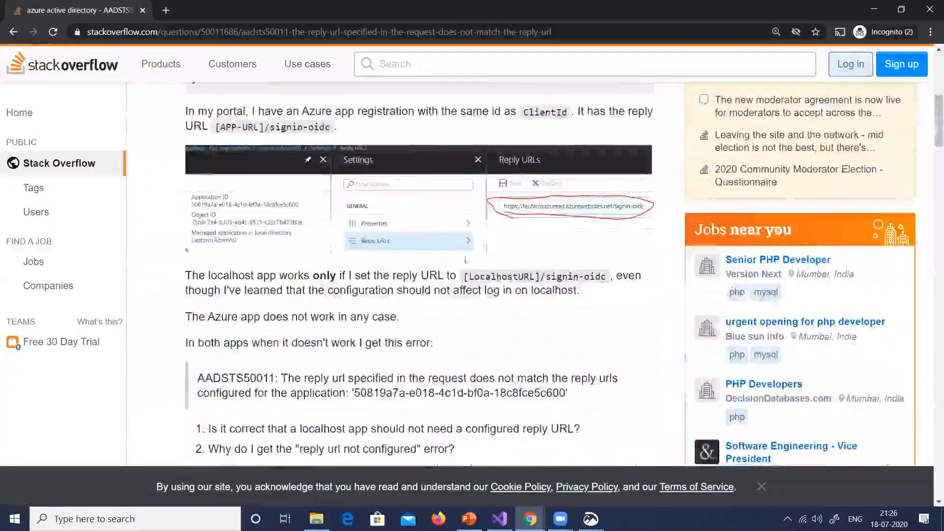
pyautogui.scroll(-5, 529, 249)
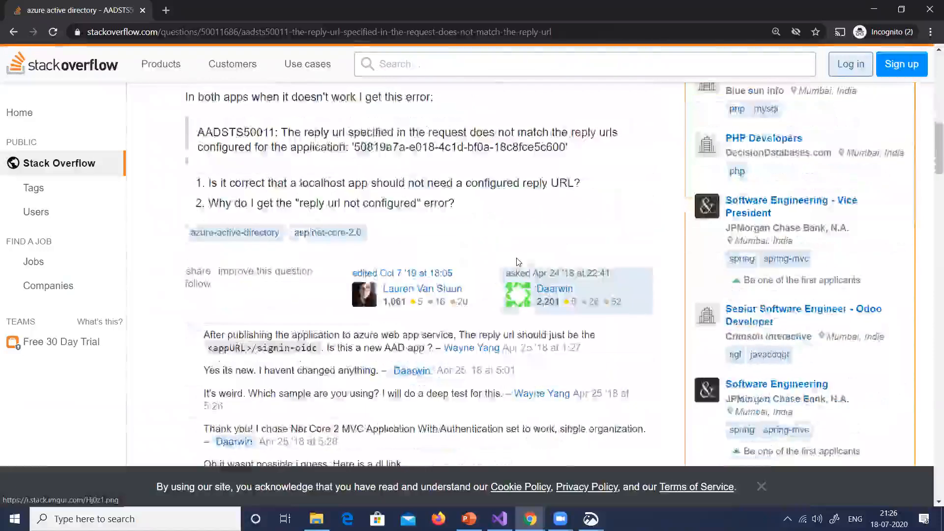
pyautogui.scroll(-7, 516, 264)
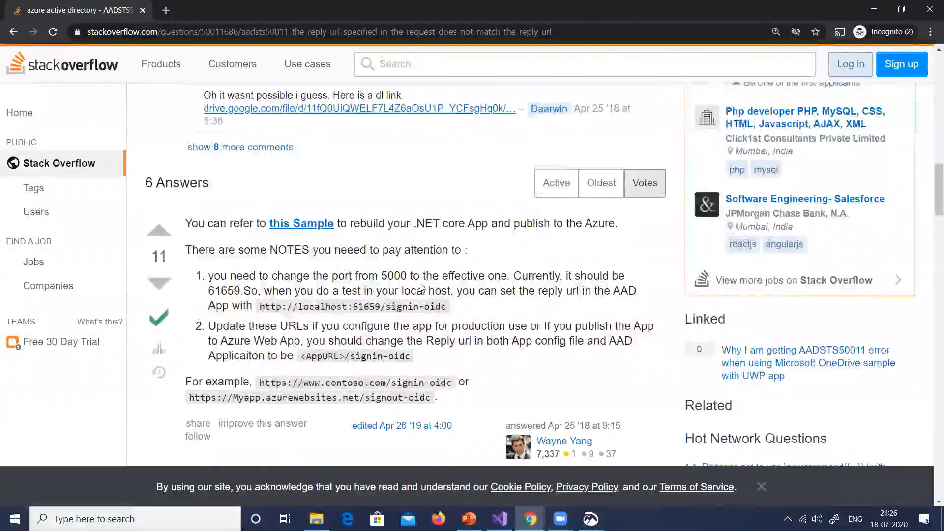
pyautogui.scroll(-2, 421, 288)
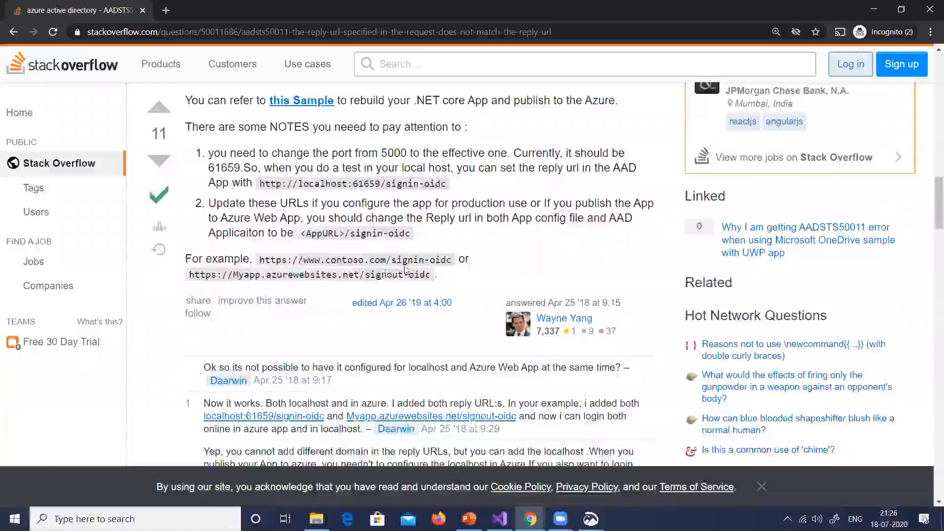
pyautogui.scroll(-5, 406, 270)
pyautogui.scroll(-4, 397, 271)
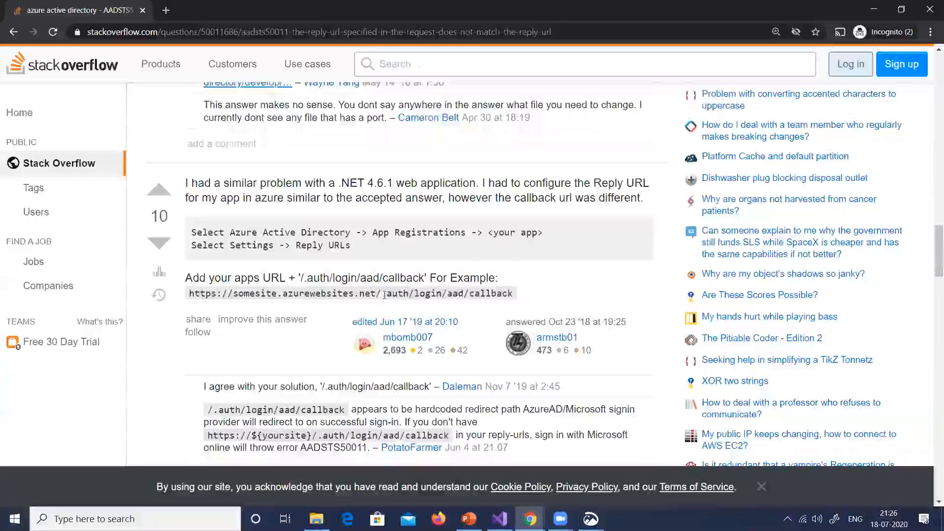
pyautogui.moveTo(432, 294); pyautogui.dragTo(498, 294)
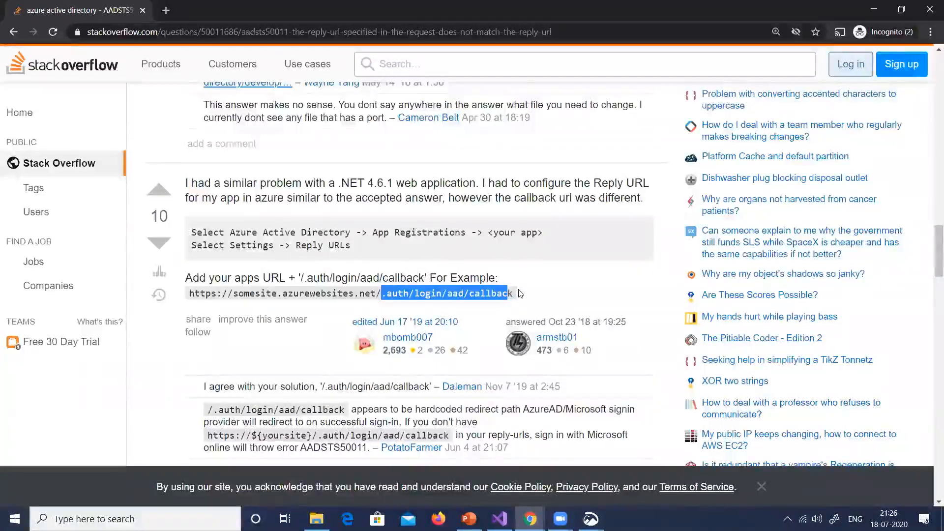
# Compare the Microsoft sign-in error and its application ID with the callback URL answer on Stack Overflow
pyautogui.hotkey('alt', 'Tab')
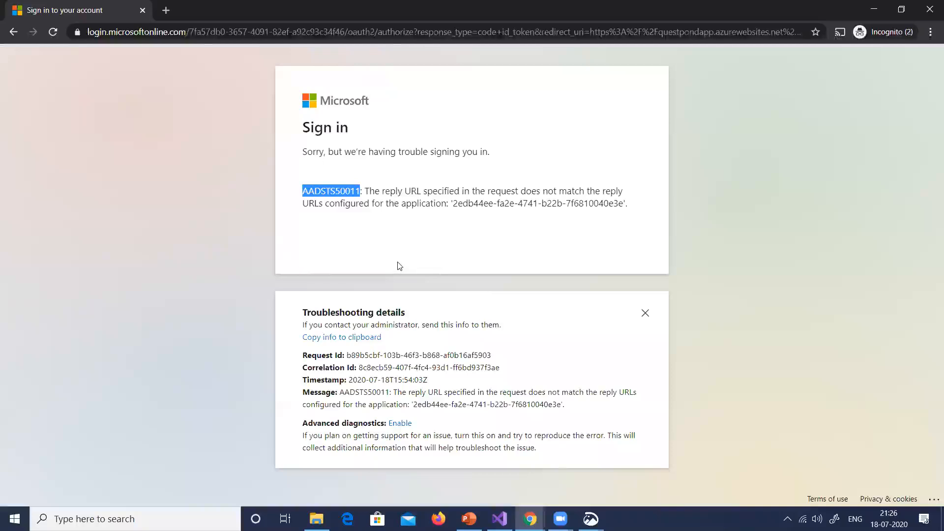
pyautogui.hotkey('alt', 'Tab')
pyautogui.hotkey('alt', 'Tab')
pyautogui.moveTo(453, 203); pyautogui.dragTo(622, 203)
# Switch to PowerPoint and copy the docs.microsoft.com quickstart-register-app link from slide 34's notes
pyautogui.hotkey('alt', 'Tab')
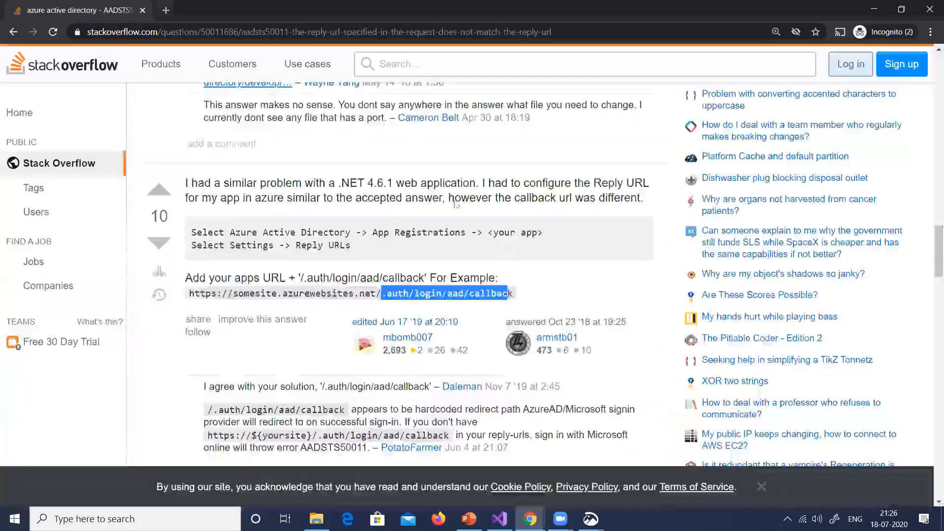
pyautogui.hotkey('alt', 'Tab')
pyautogui.hotkey('alt', 'Tab')
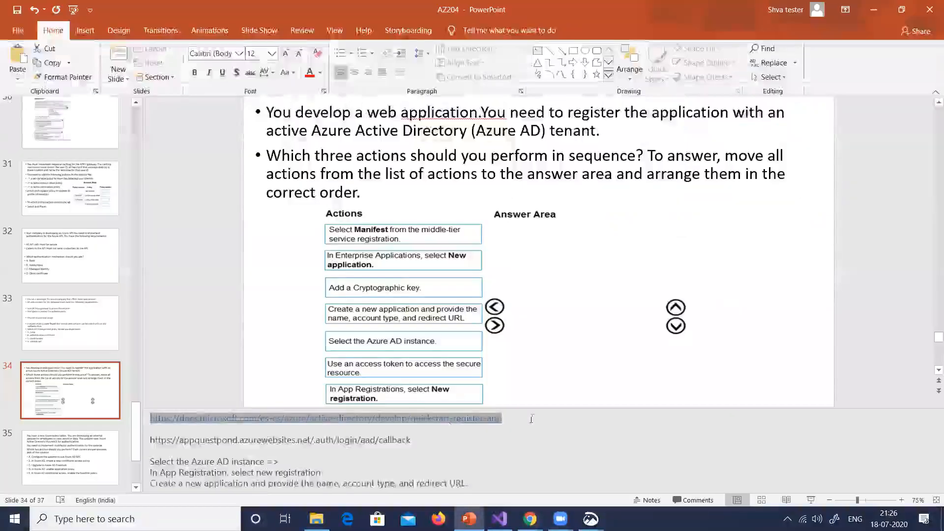
pyautogui.click(524, 418)
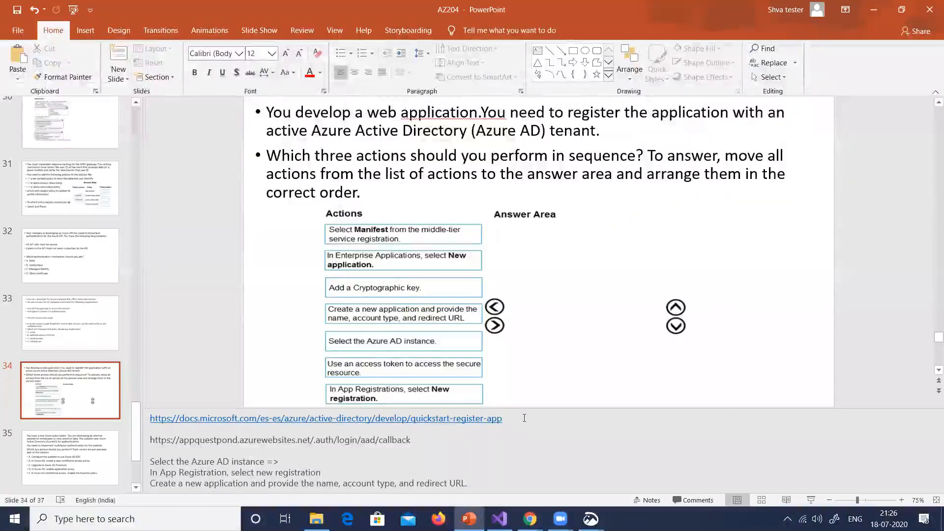
pyautogui.tripleClick(524, 418)
pyautogui.hotkey('ctrl', 'c')
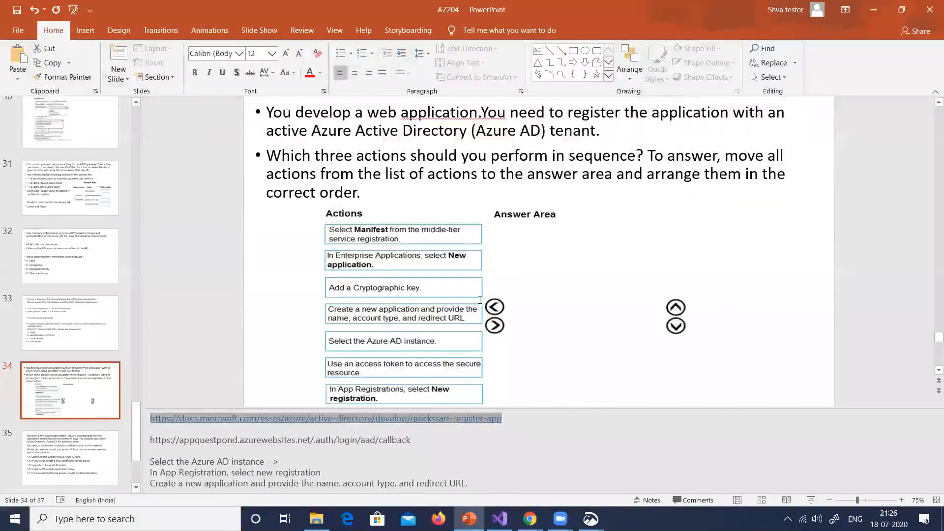
# Open the copied quickstart-register-app link in a new incognito window and review its registration steps through the redirect URI example
pyautogui.hotkey('alt', 'Tab')
pyautogui.hotkey('ctrl', 'shift', 'n')
pyautogui.hotkey('ctrl', 'v')
pyautogui.press('Return')
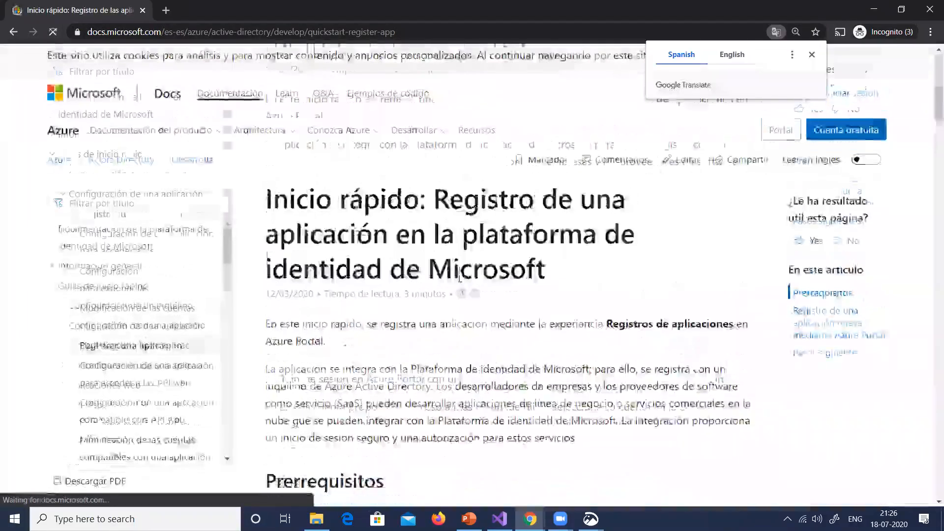
pyautogui.scroll(-10, 460, 279)
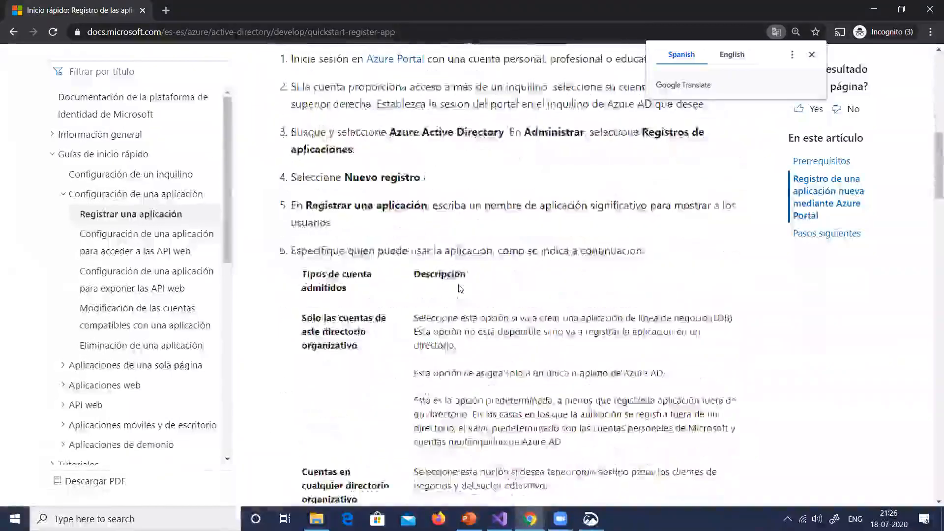
pyautogui.scroll(-10, 460, 289)
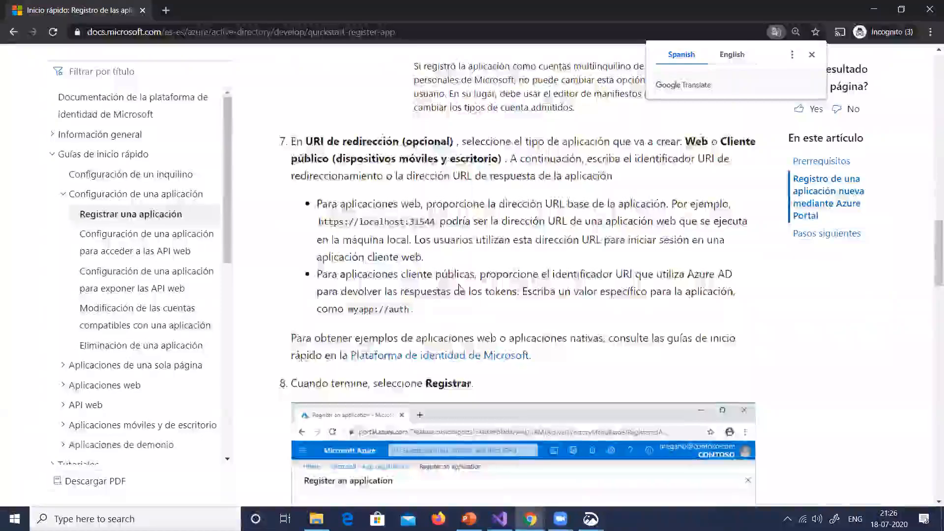
pyautogui.scroll(-6, 460, 288)
pyautogui.scroll(-3, 386, 369)
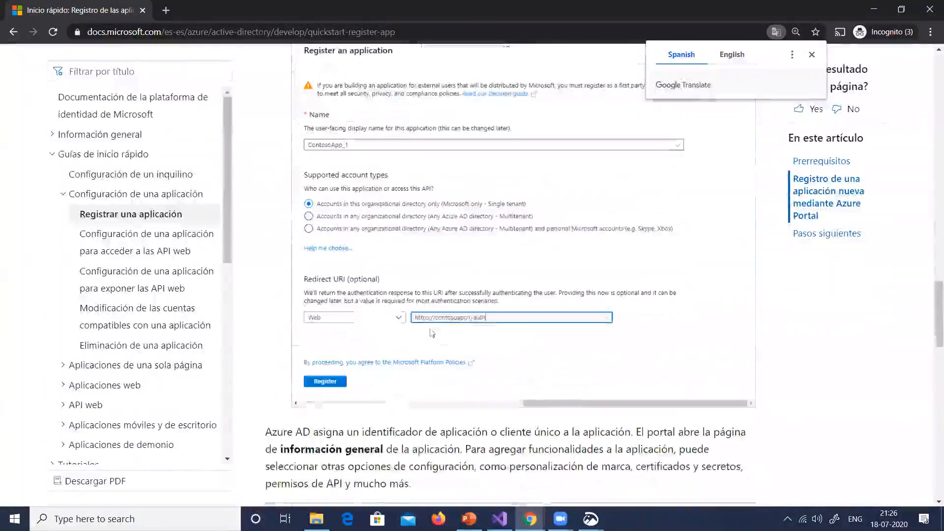
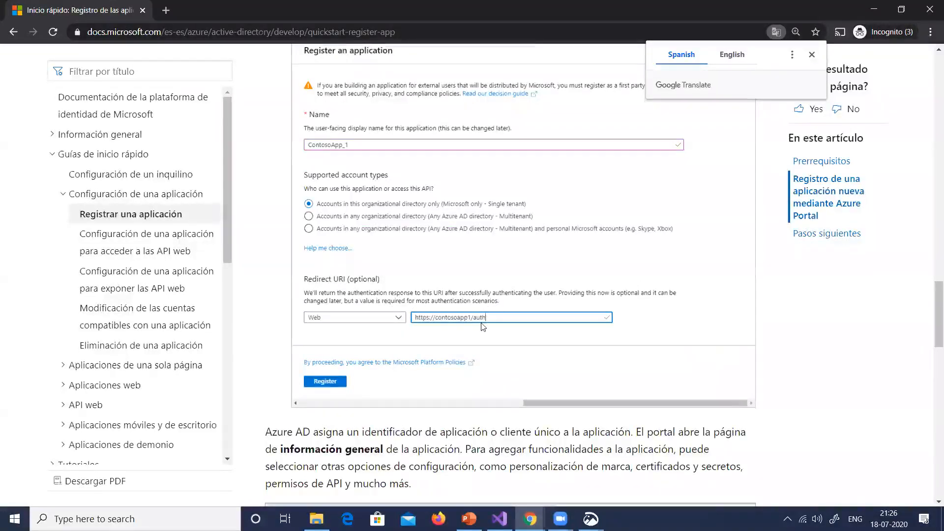
# Switch to the Azure portal window and open the questpondappregister app from App registrations
pyautogui.scroll(-3, 439, 324)
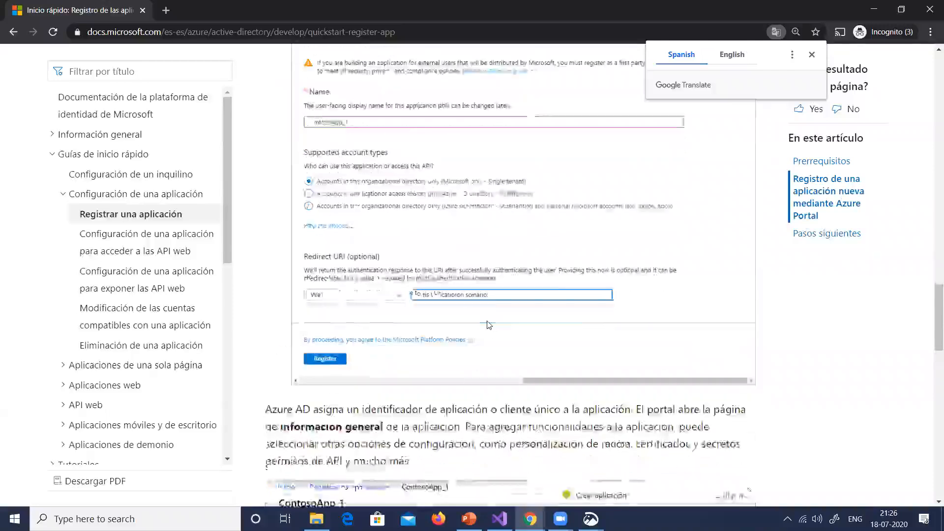
pyautogui.hotkey('alt', 'Tab')
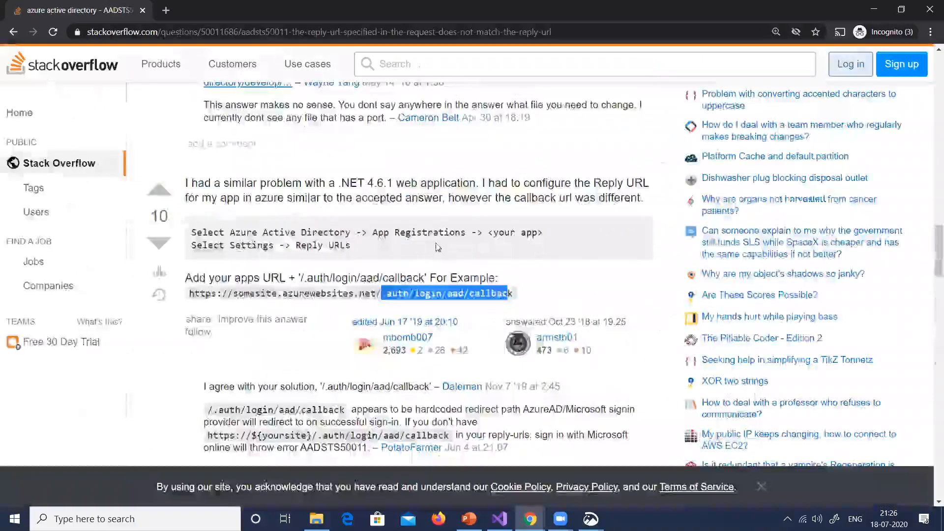
pyautogui.hotkey('alt', 'Tab')
pyautogui.hotkey('alt', 'Tab')
pyautogui.hotkey('alt', 'Tab')
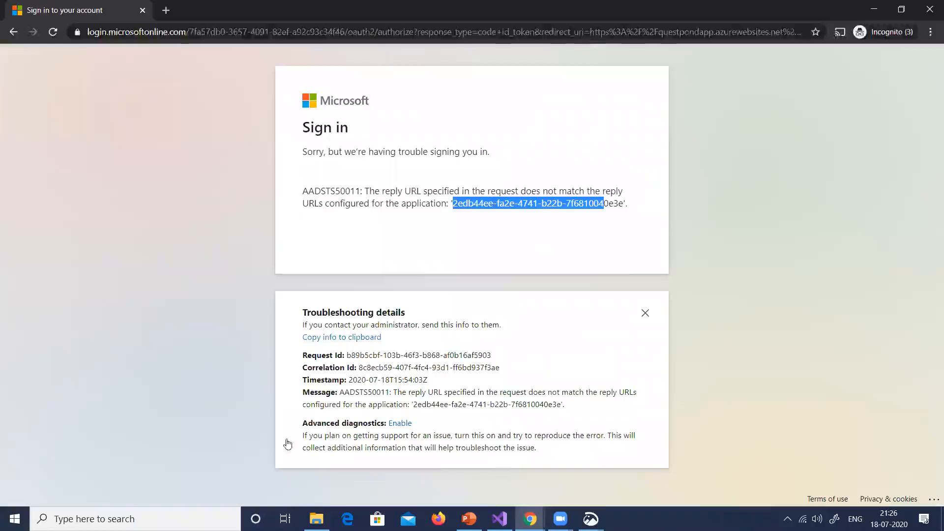
pyautogui.hotkey('alt', 'Tab')
pyautogui.click(30, 89)
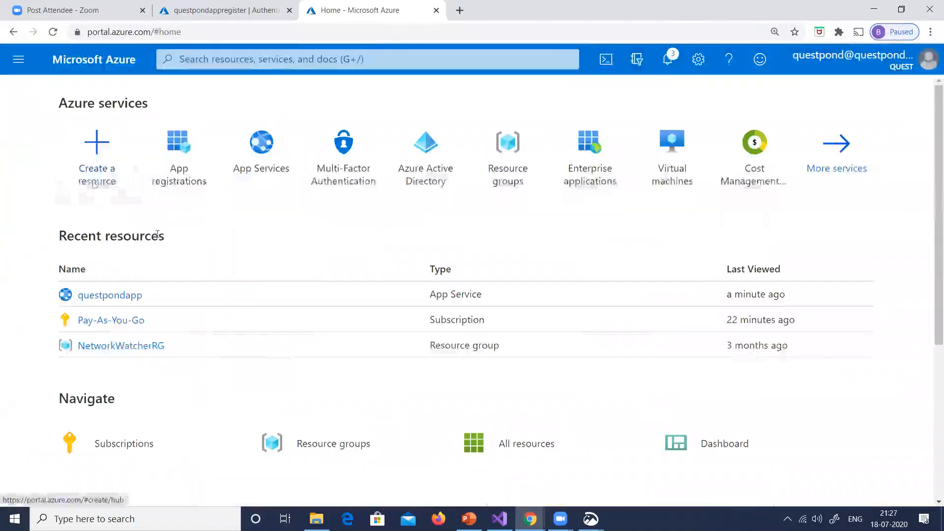
pyautogui.click(179, 188)
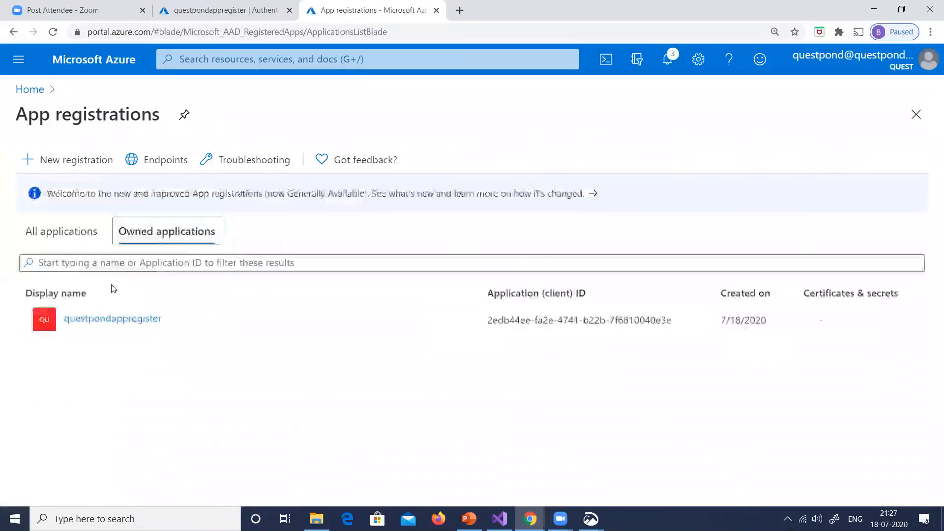
pyautogui.click(113, 319)
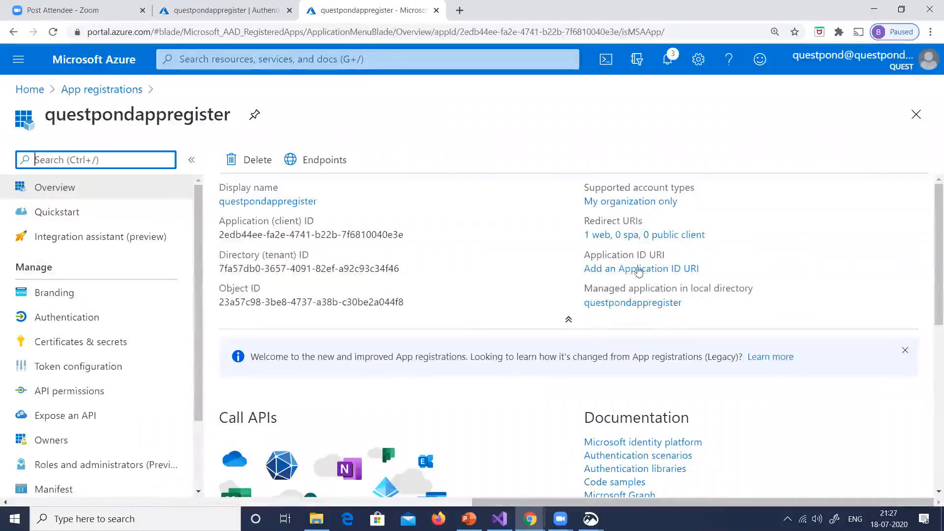
# Look through the questpondappregister overview and open its manifest
pyautogui.scroll(-3, 659, 273)
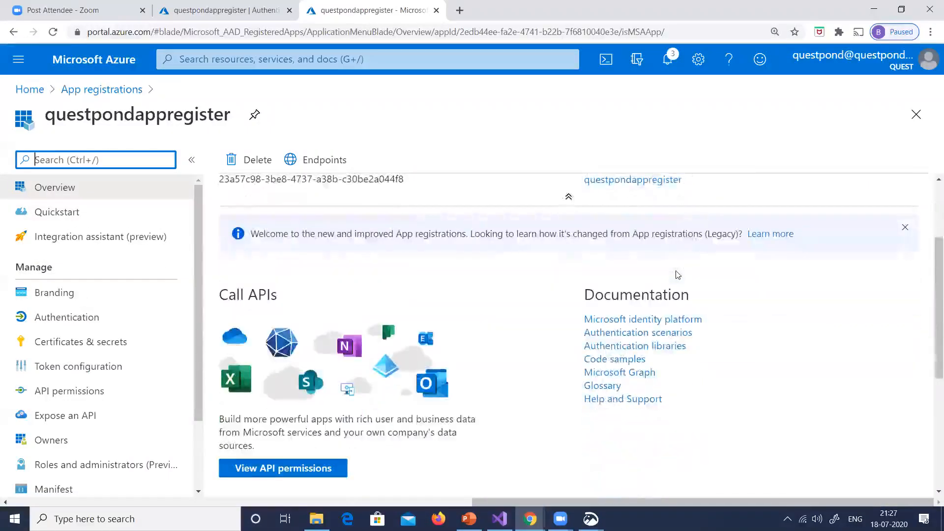
pyautogui.scroll(-1, 95, 354)
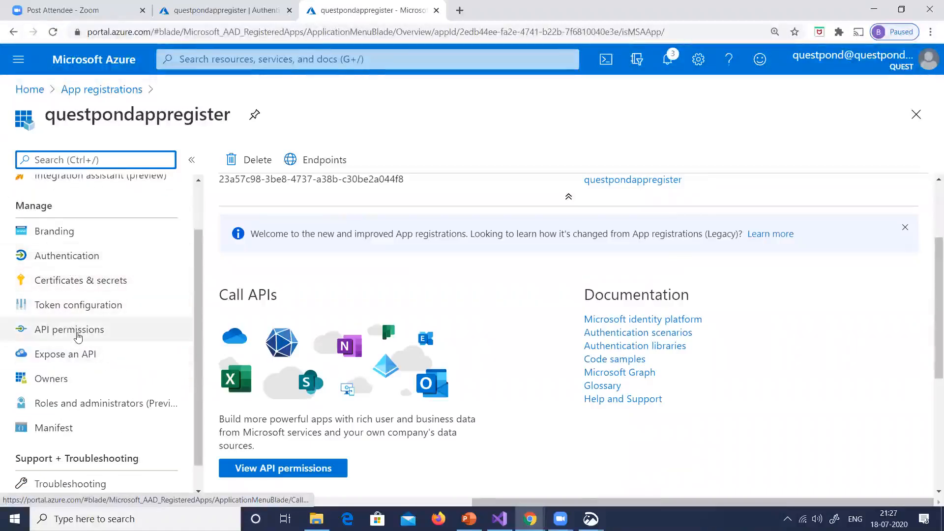
pyautogui.scroll(-1, 79, 334)
pyautogui.click(64, 399)
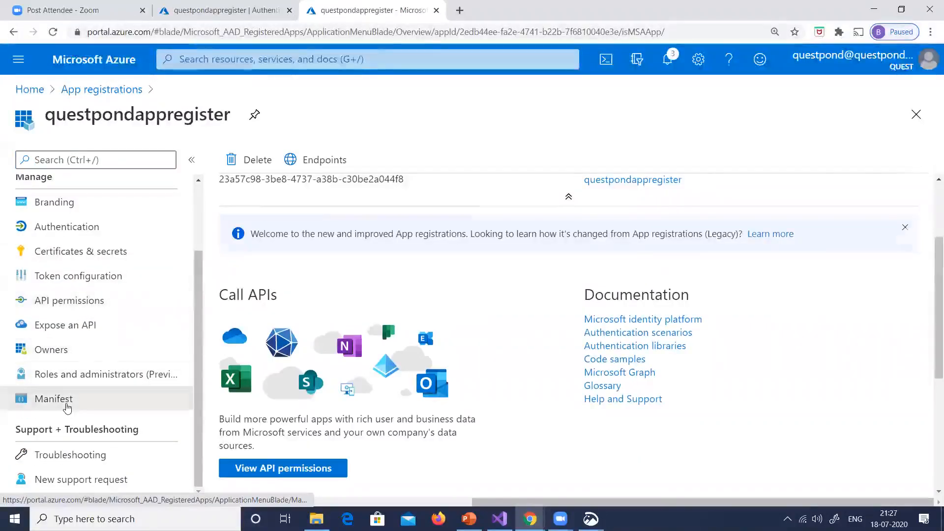
# Examine the questpondappregister manifest JSON, including logoutUrl, replyUrlsWithType and requiredResourceAccess
pyautogui.scroll(2, 80, 316)
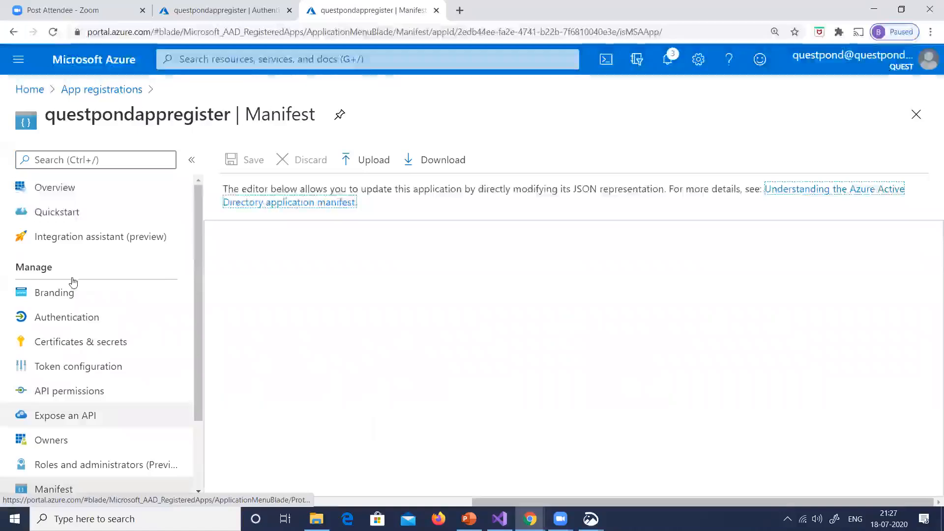
pyautogui.scroll(-5, 484, 310)
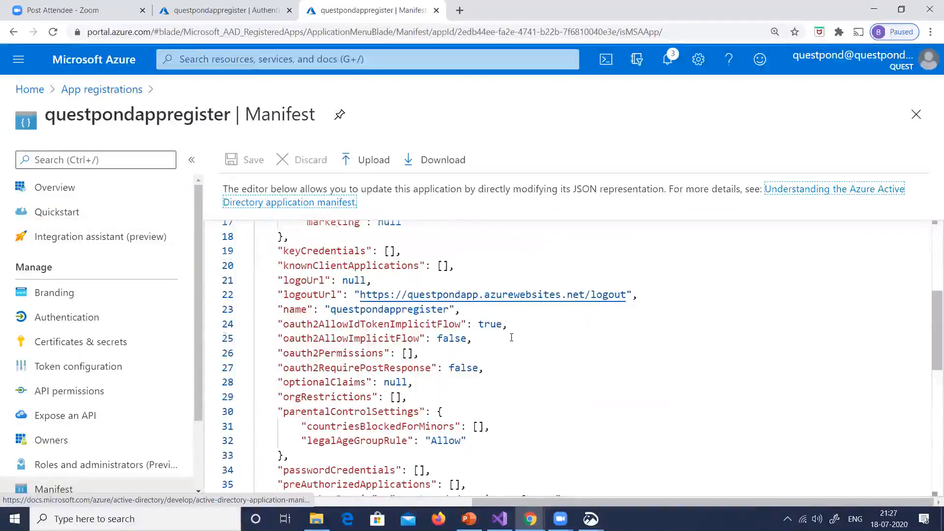
pyautogui.scroll(-5, 511, 338)
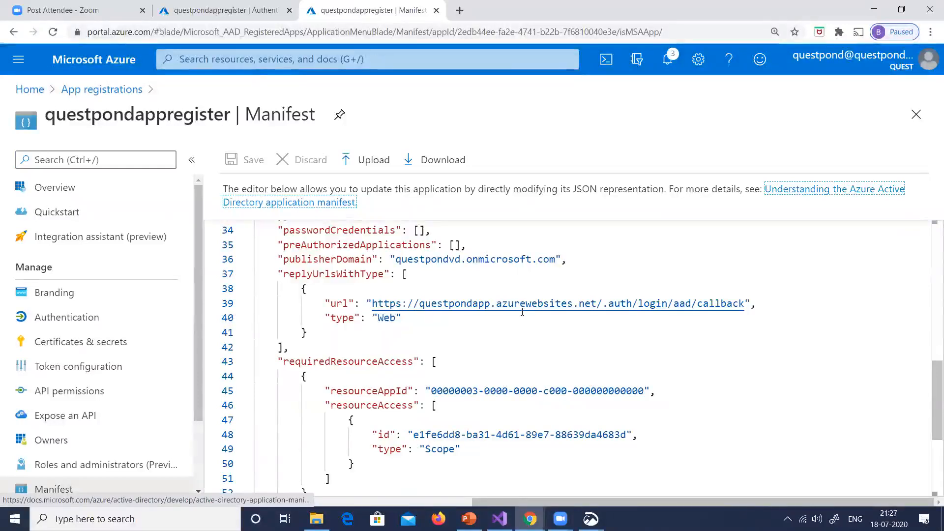
pyautogui.scroll(-3, 600, 306)
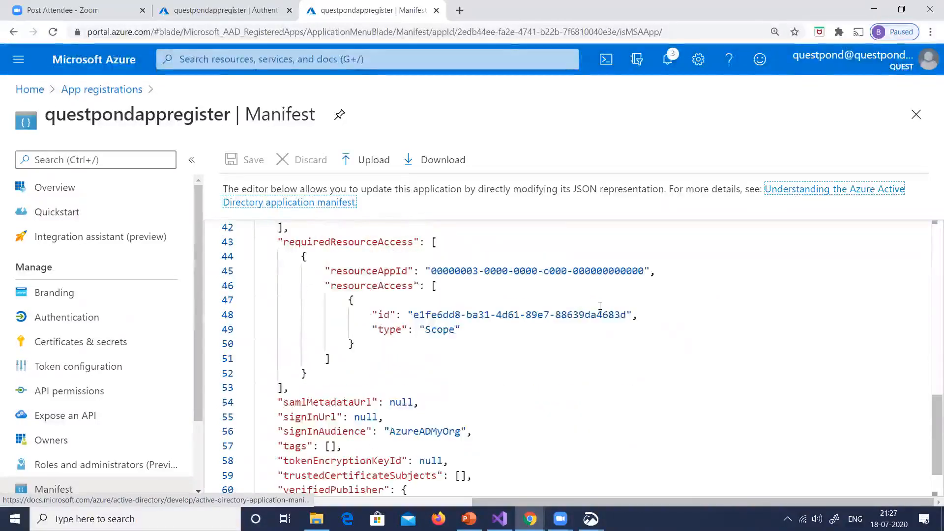
pyautogui.scroll(-2, 600, 306)
pyautogui.scroll(5, 600, 307)
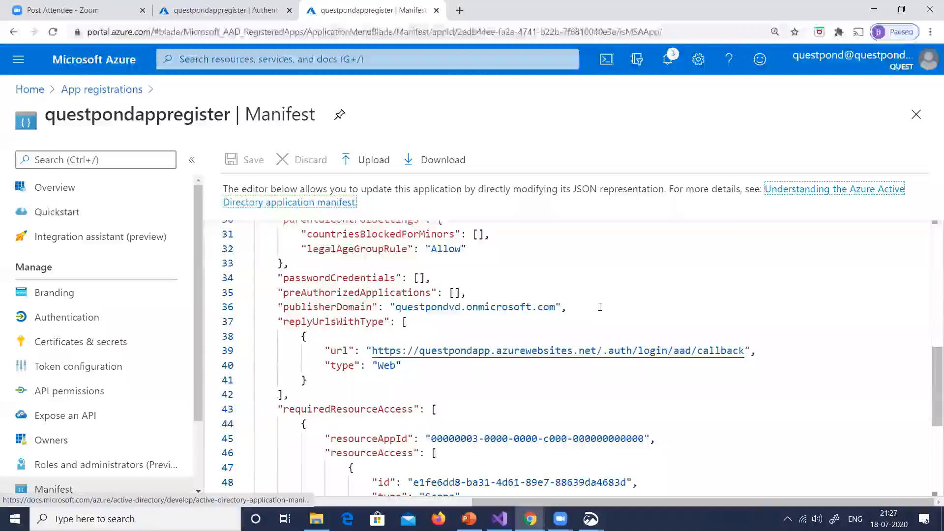
pyautogui.scroll(3, 599, 306)
pyautogui.scroll(6, 600, 307)
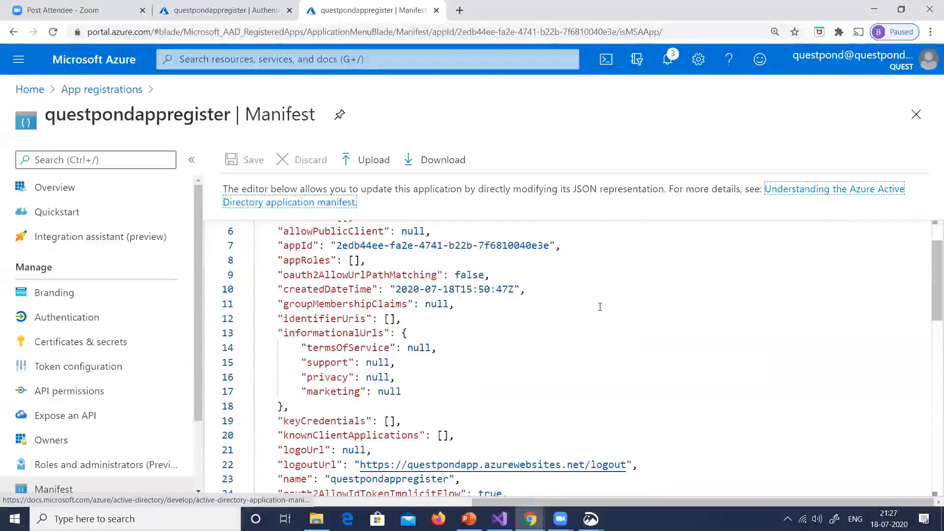
pyautogui.scroll(2, 600, 307)
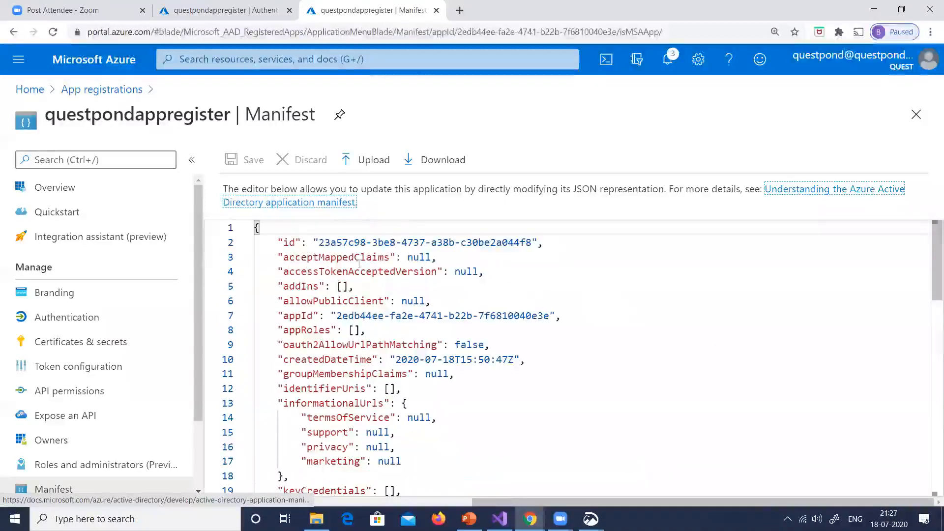
# Reopen the questpondappregister app registration from the portal home and delete it
pyautogui.click(42, 91)
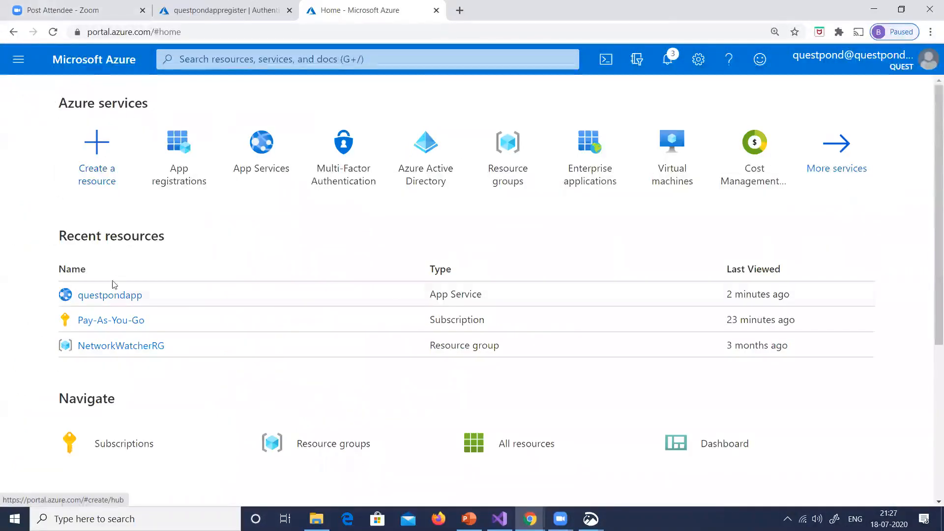
pyautogui.click(170, 177)
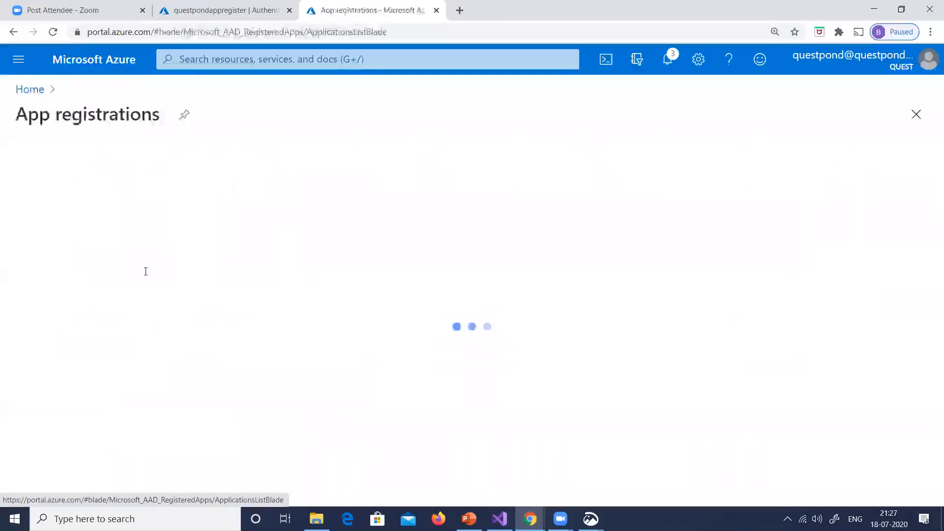
pyautogui.click(97, 320)
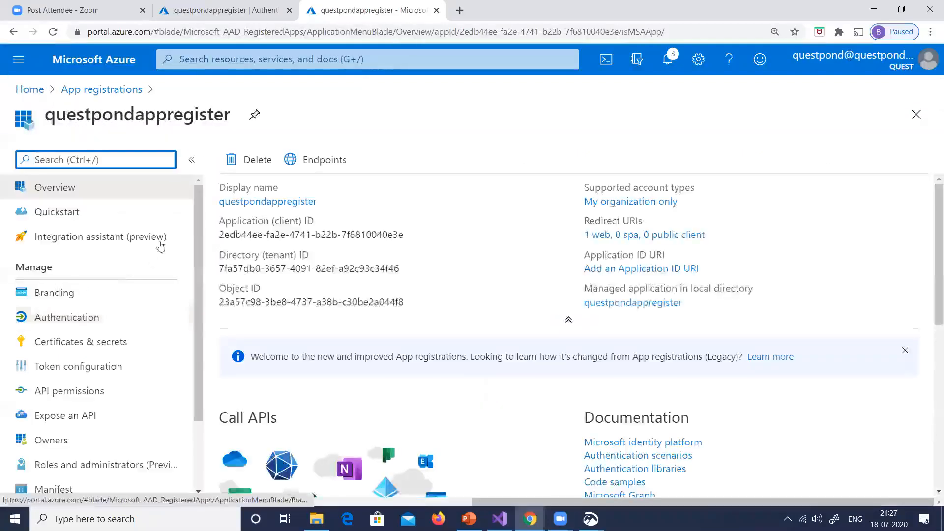
pyautogui.click(246, 168)
pyautogui.click(254, 236)
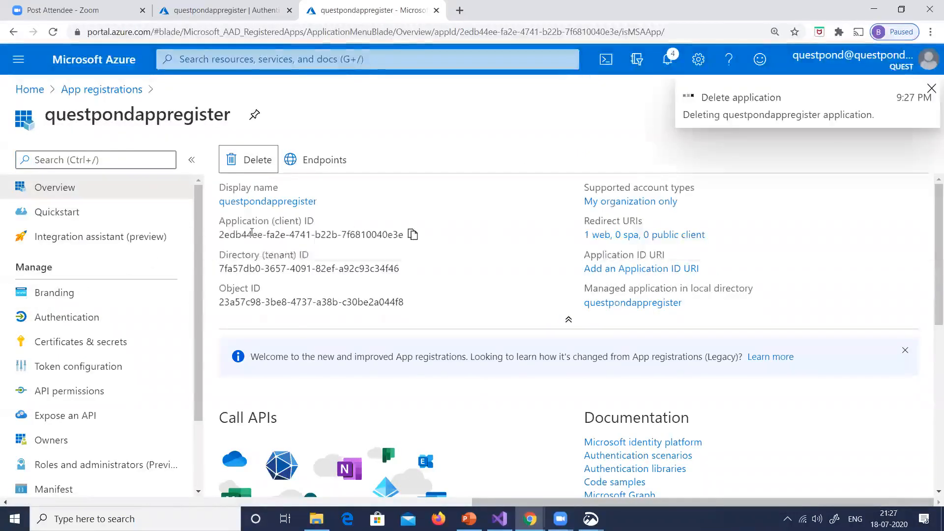
# Open questpondapp's Authentication / Authorization settings and inspect its Azure Active Directory provider configuration
pyautogui.click(31, 91)
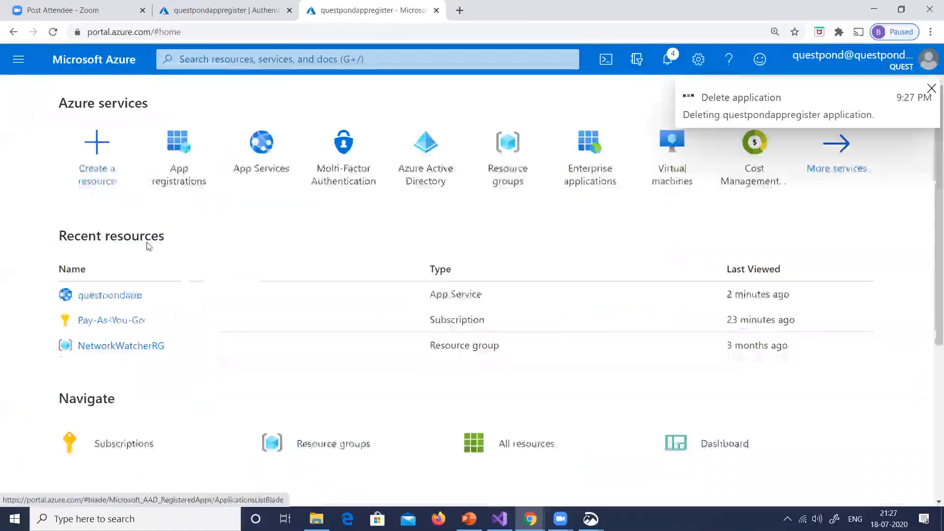
pyautogui.click(108, 298)
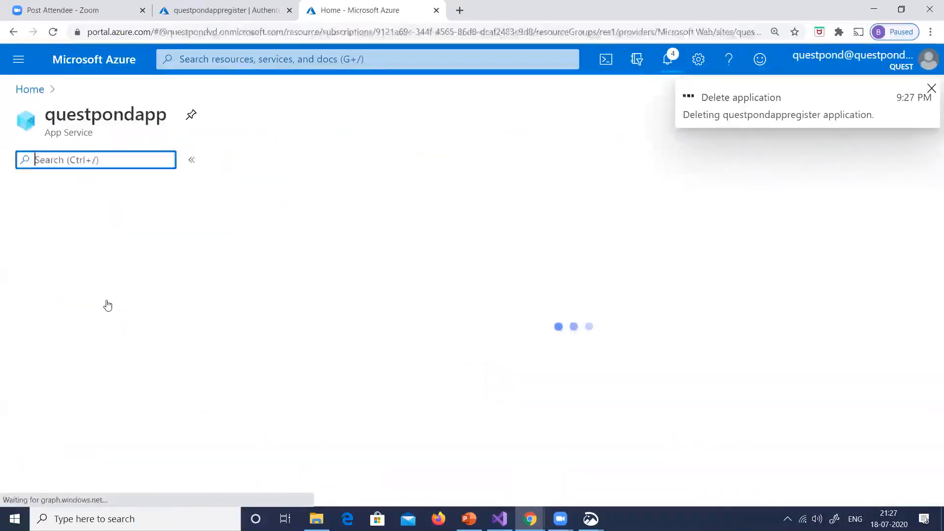
pyautogui.scroll(-4, 129, 339)
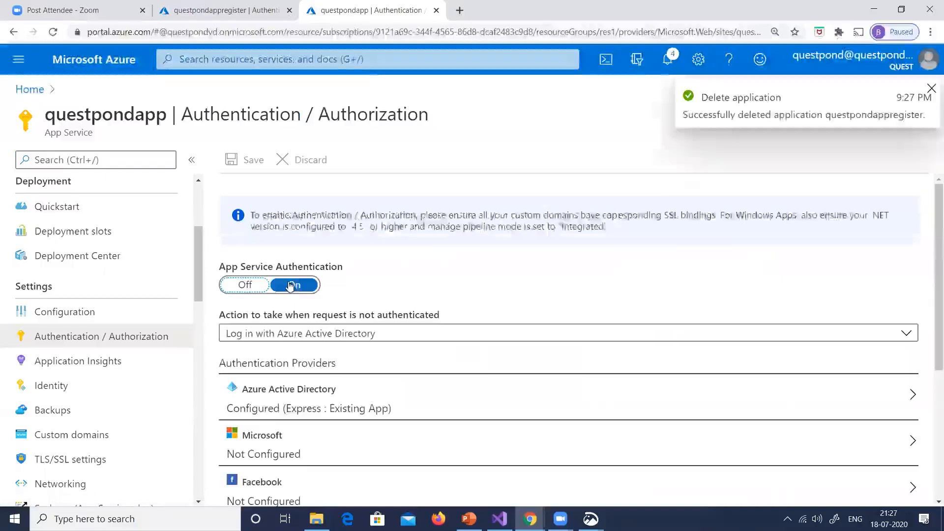
pyautogui.scroll(-2, 360, 325)
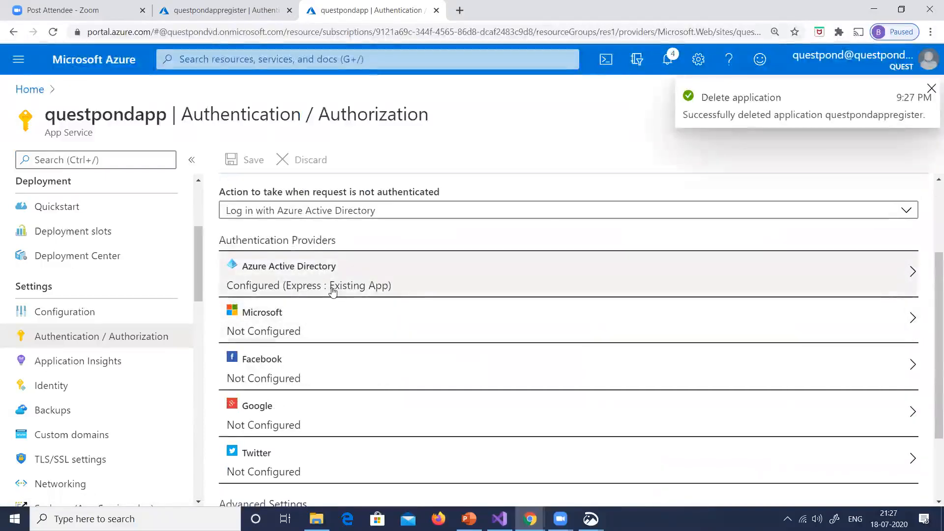
pyautogui.click(332, 291)
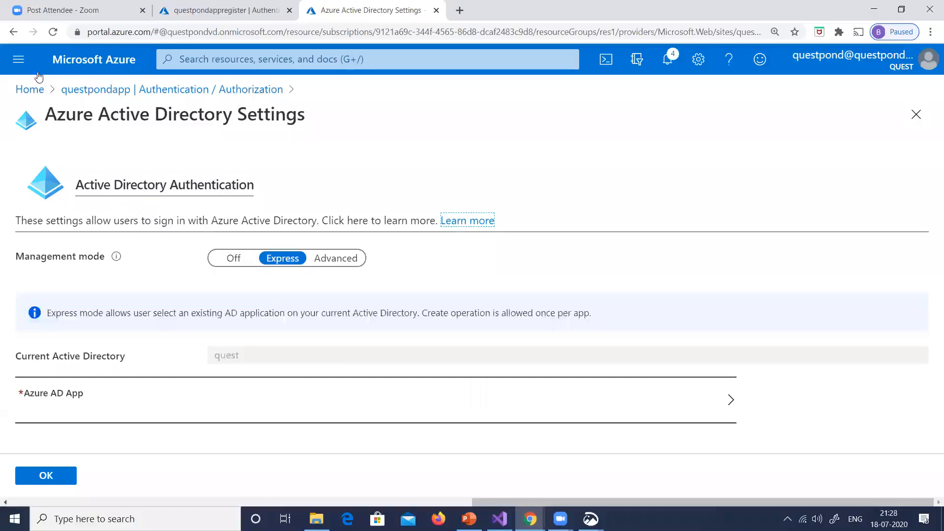
# Return to questpondapp's Authentication / Authorization settings, turn App Service Authentication off and save
pyautogui.click(13, 31)
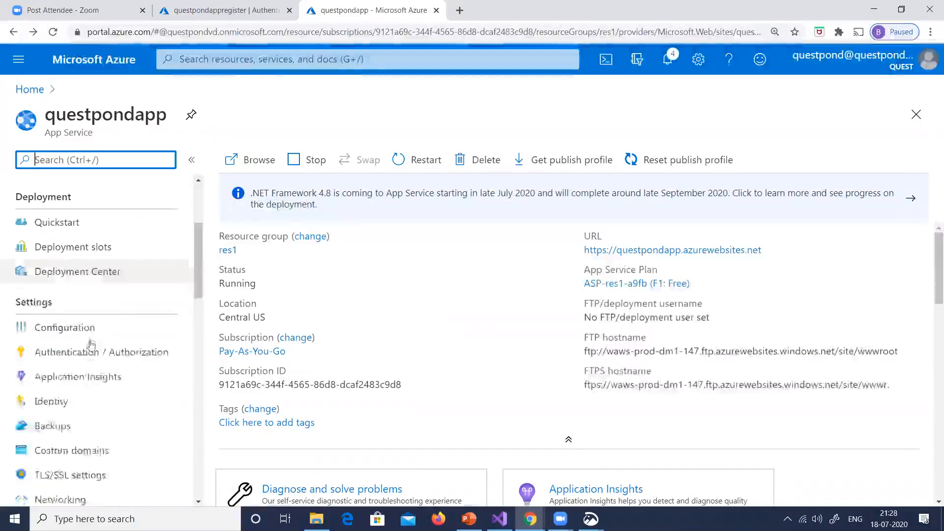
pyautogui.click(245, 284)
pyautogui.click(249, 159)
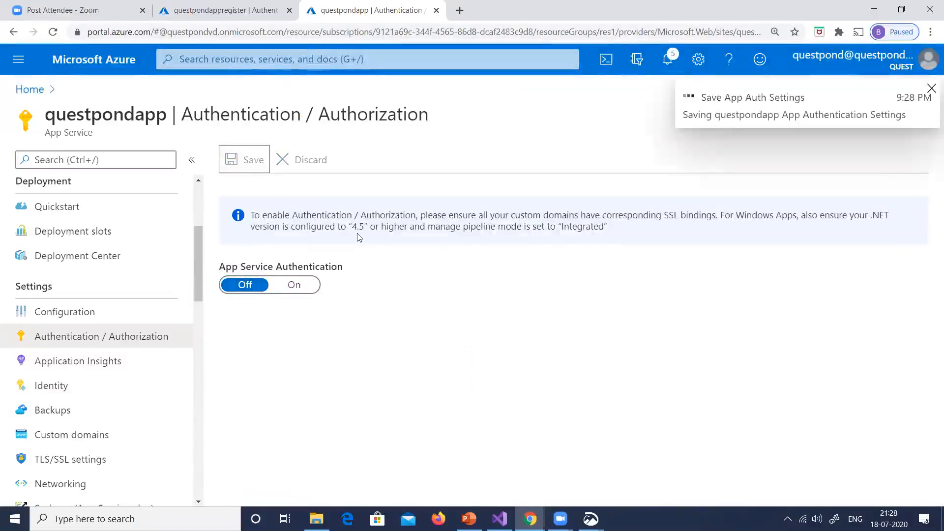
pyautogui.click(299, 287)
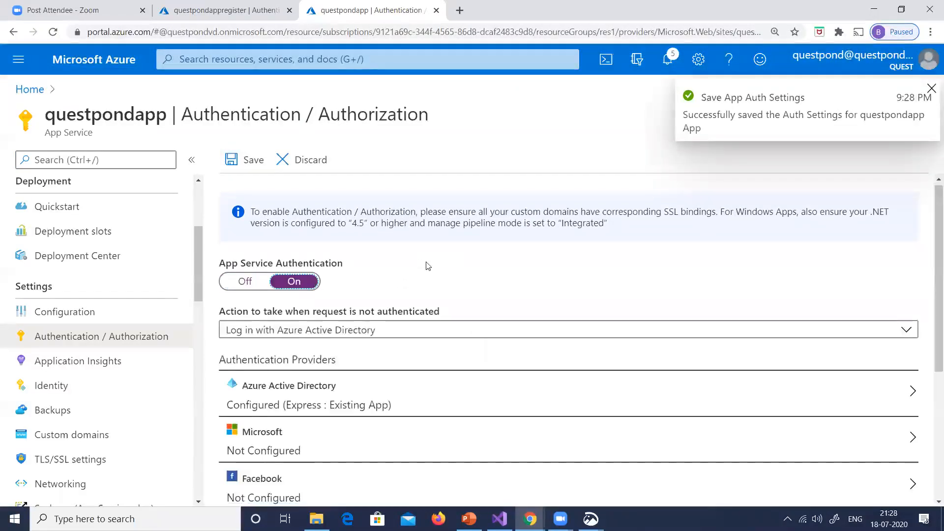
pyautogui.scroll(-1, 428, 266)
pyautogui.click(316, 273)
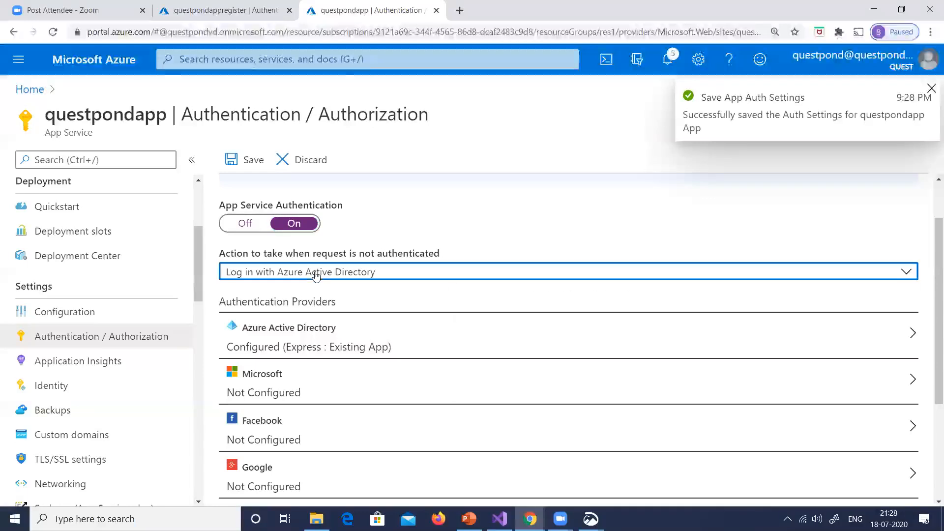
pyautogui.click(467, 319)
pyautogui.click(392, 338)
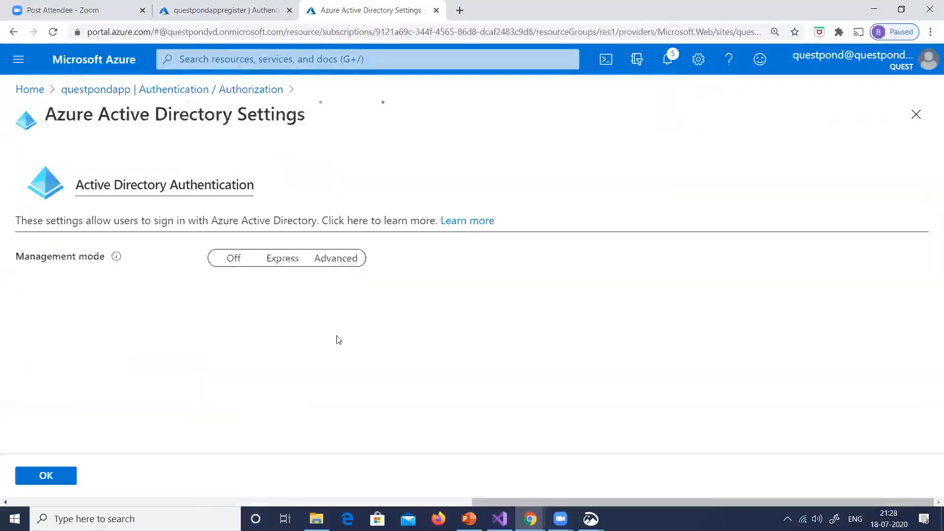
pyautogui.click(394, 407)
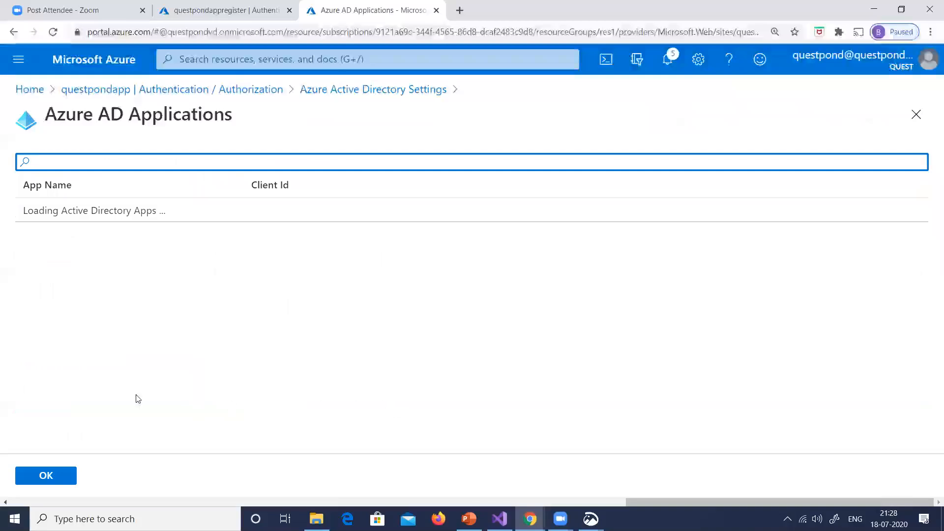
pyautogui.click(13, 32)
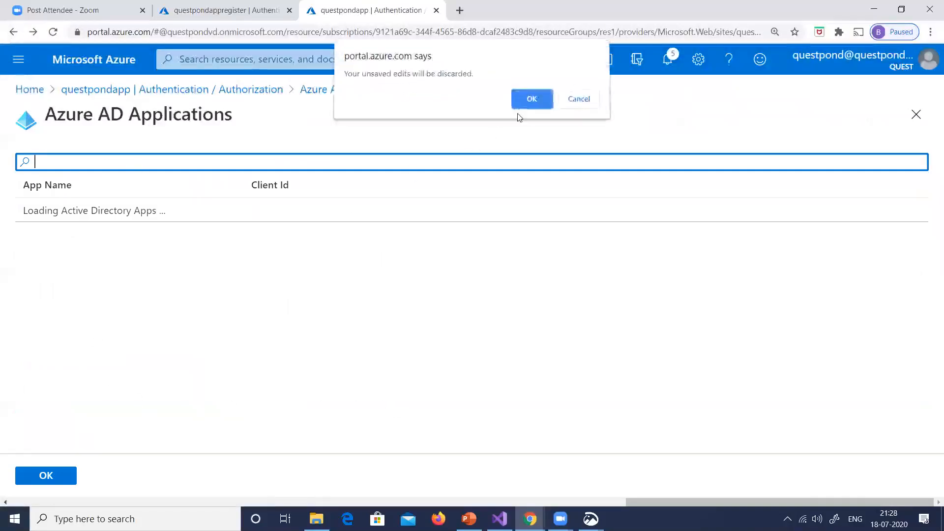
pyautogui.click(525, 105)
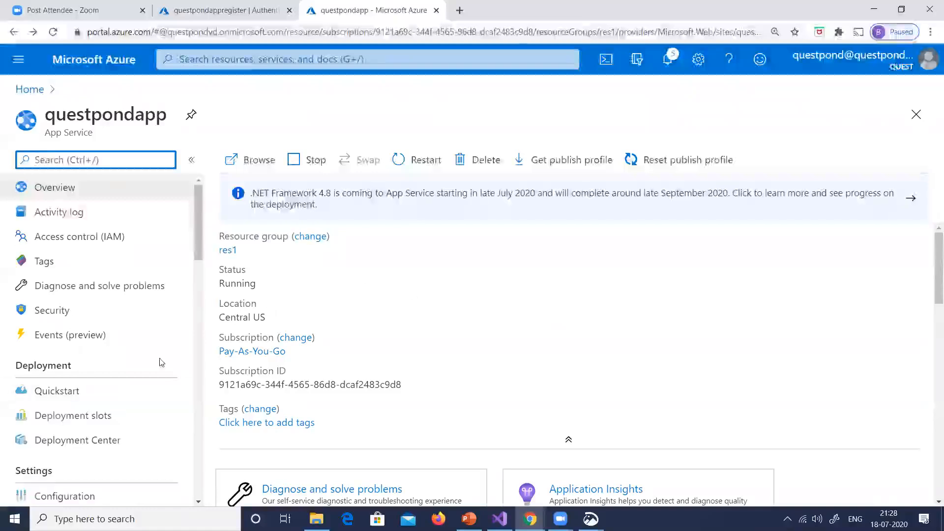
# Open questpondapp's Authentication / Authorization settings, turn App Service Authentication on and open the Azure Active Directory provider
pyautogui.scroll(-3, 112, 318)
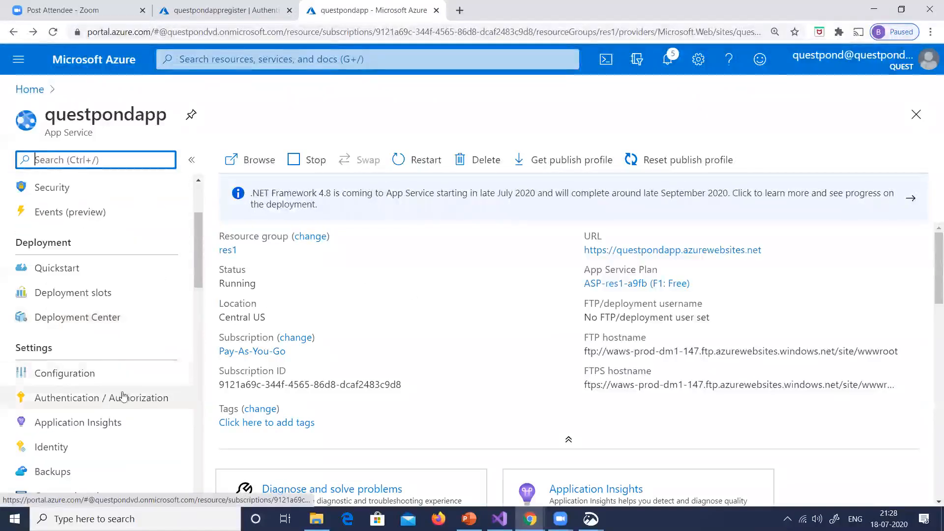
pyautogui.click(122, 397)
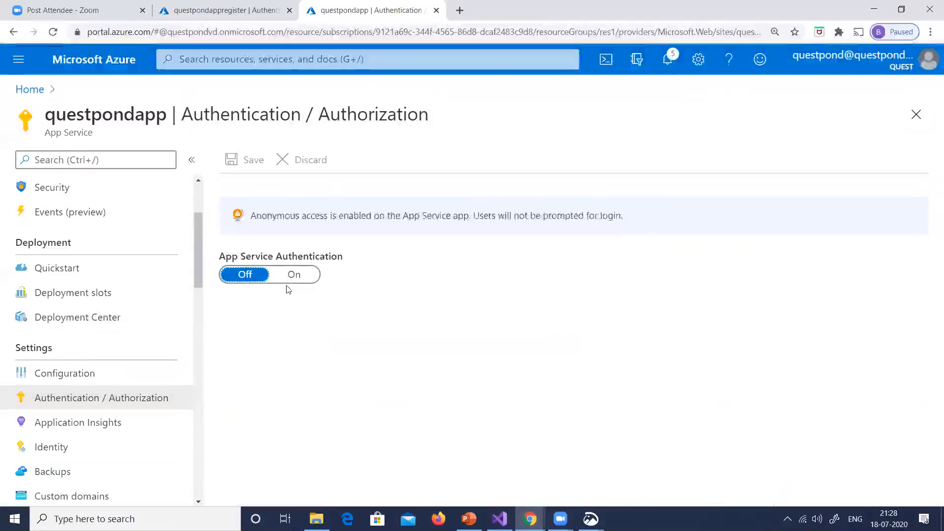
pyautogui.click(294, 275)
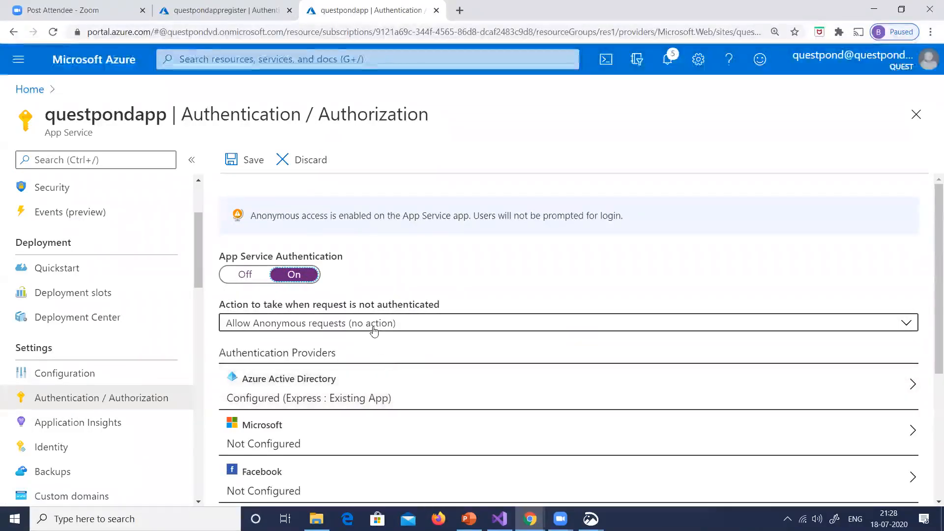
pyautogui.click(353, 389)
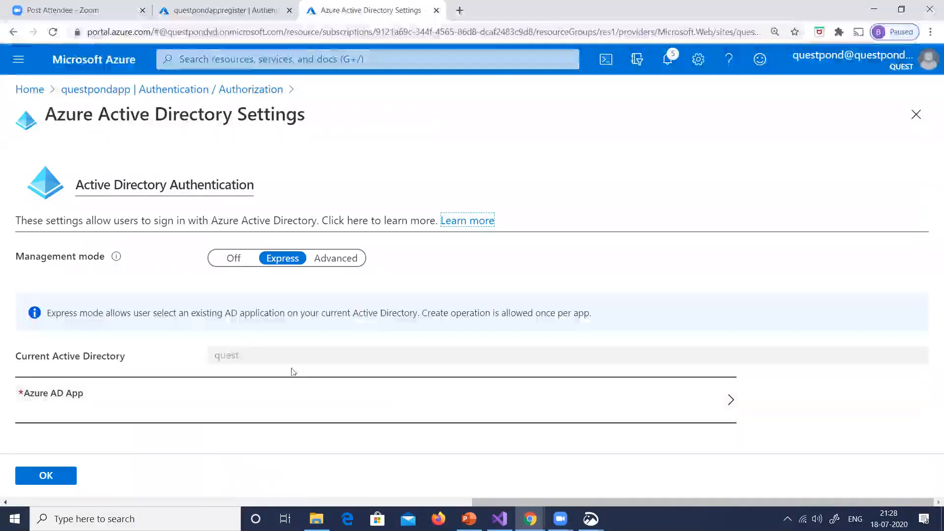
# Try to choose an existing Azure AD app, resetting the management mode to Off and back to Express before reopening the app list
pyautogui.click(402, 403)
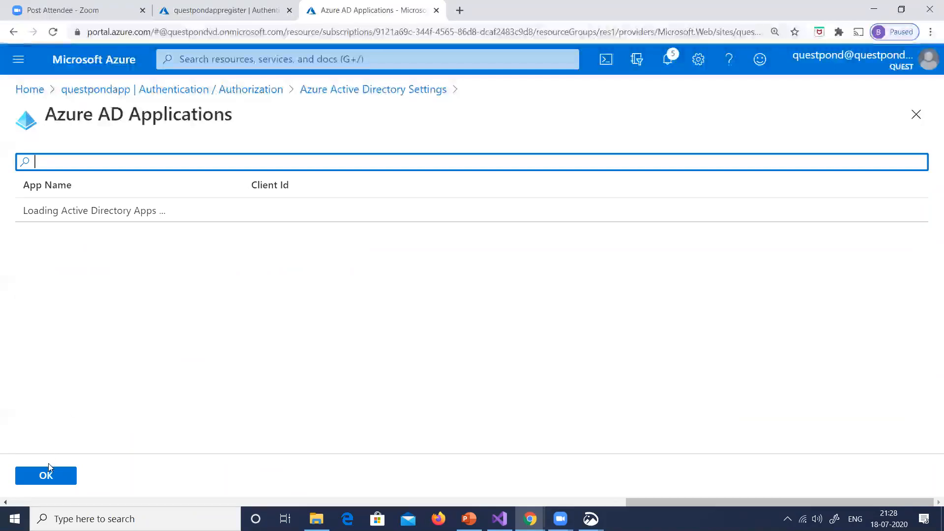
pyautogui.click(50, 477)
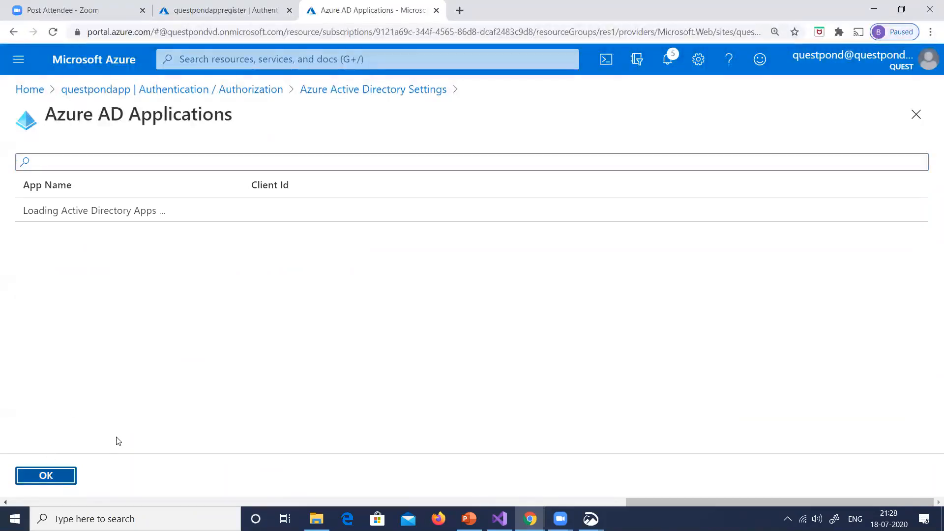
pyautogui.click(233, 262)
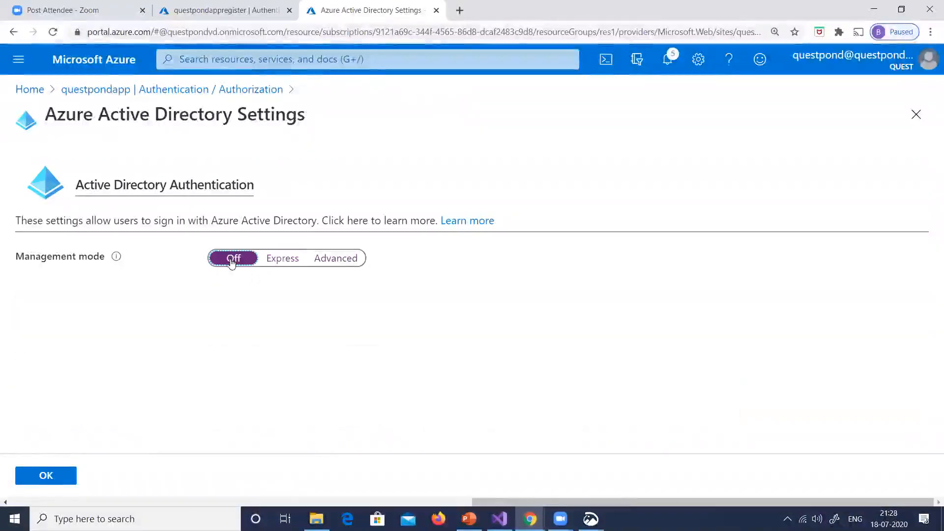
pyautogui.click(276, 261)
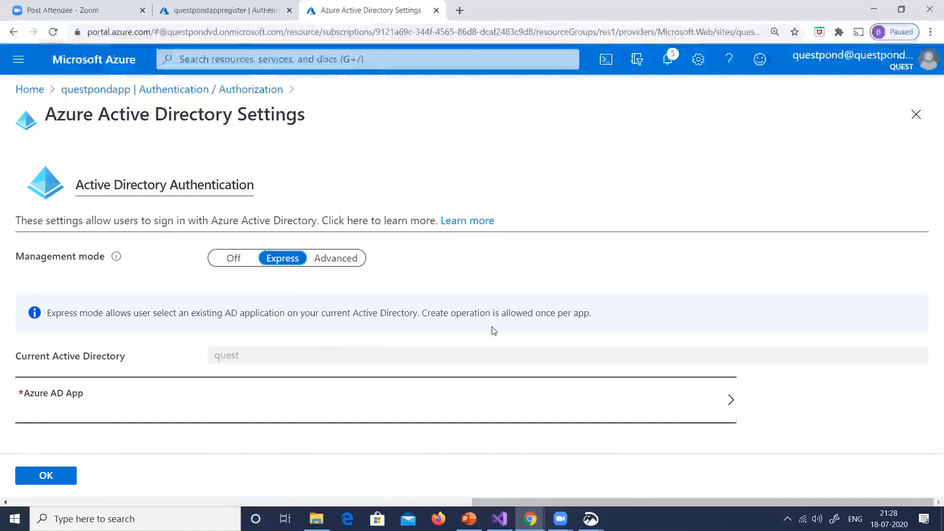
pyautogui.click(332, 384)
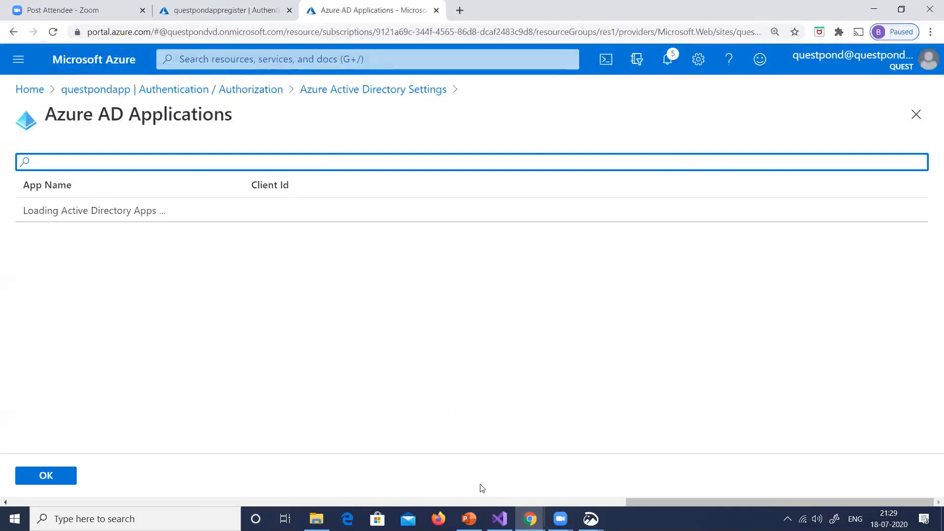
# Switch to the annotated question slide in Snip & Sketch and handwrite a short "AD instance" note in the answer area
pyautogui.hotkey('alt', 'Tab')
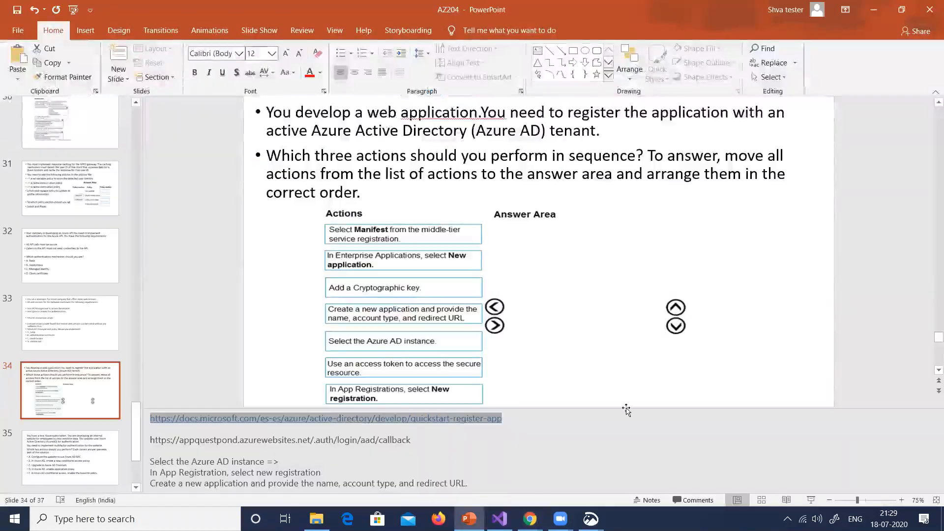
pyautogui.click(591, 519)
pyautogui.click(612, 462)
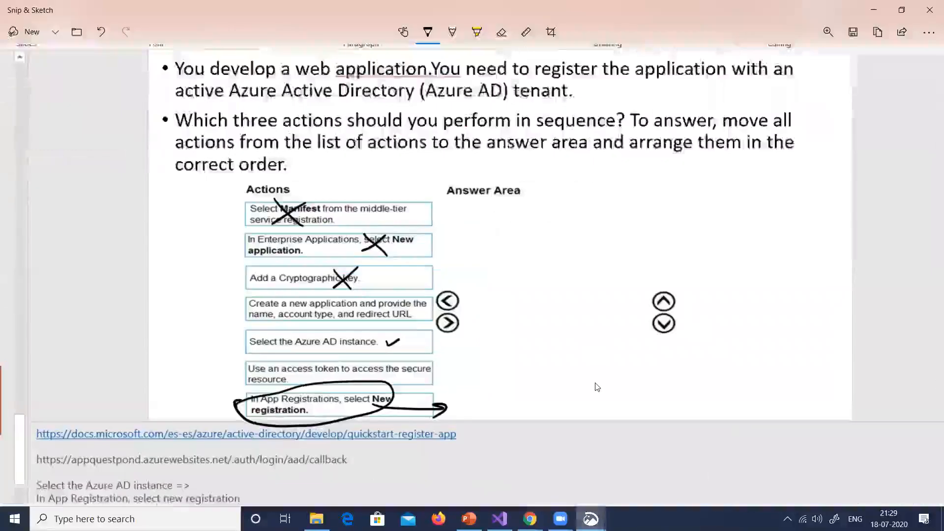
pyautogui.keyDown('ctrl'); pyautogui.scroll(2, 596, 387); pyautogui.keyUp('ctrl')
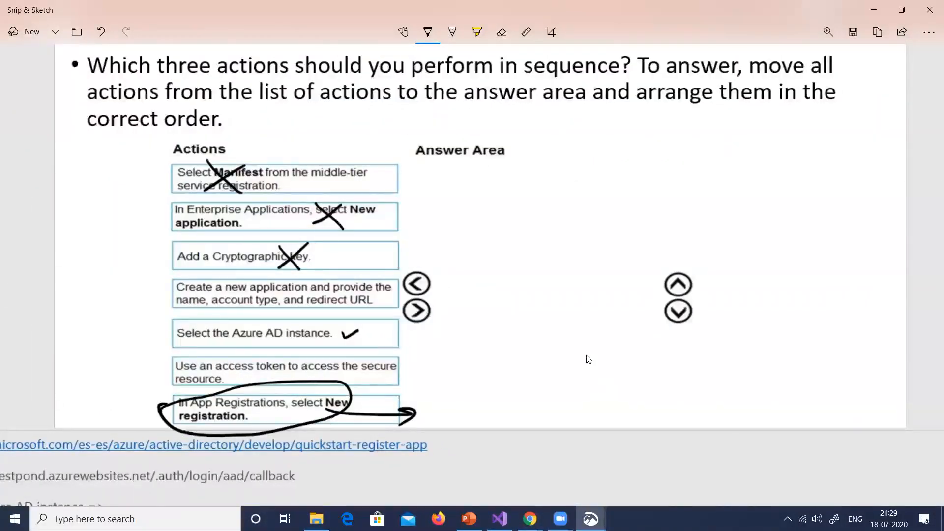
pyautogui.keyDown('ctrl'); pyautogui.scroll(-2, 608, 355); pyautogui.keyUp('ctrl')
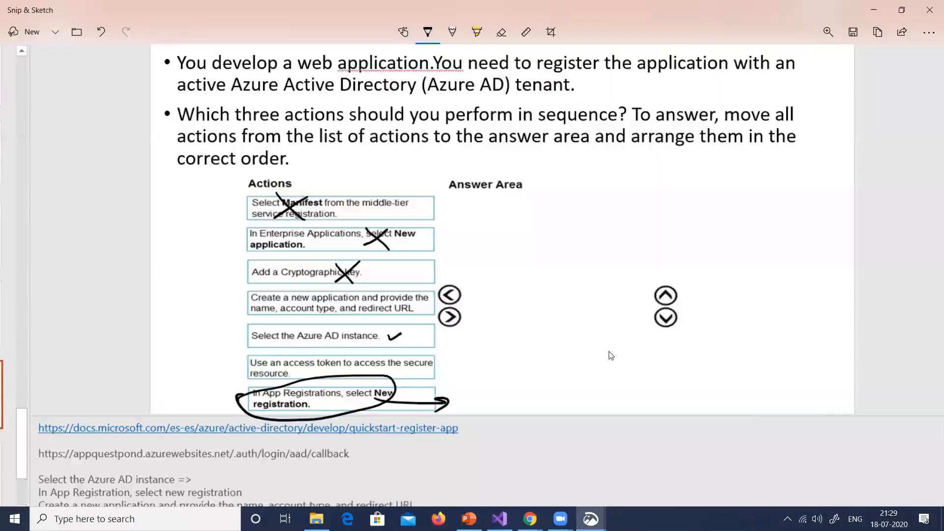
pyautogui.moveTo(578, 207)
pyautogui.mouseDown()
pyautogui.moveTo(577, 226)
pyautogui.moveTo(587, 222)
pyautogui.mouseUp()
pyautogui.moveTo(579, 216)
pyautogui.mouseDown()
pyautogui.moveTo(602, 212)
pyautogui.moveTo(609, 221)
pyautogui.mouseUp()
pyautogui.moveTo(624, 204)
pyautogui.mouseDown()
pyautogui.moveTo(637, 204)
pyautogui.moveTo(632, 220)
pyautogui.mouseUp()
pyautogui.moveTo(625, 220); pyautogui.dragTo(667, 224)
pyautogui.moveTo(674, 215); pyautogui.dragTo(698, 220)
pyautogui.click(709, 220)
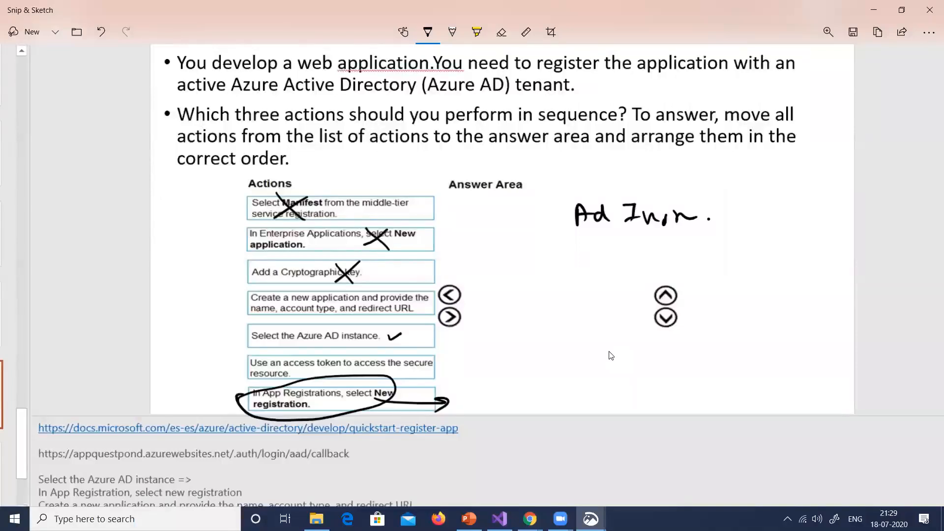
# Handwrite "App → new" as the second line of the answer area
pyautogui.moveTo(580, 266); pyautogui.dragTo(594, 265)
pyautogui.moveTo(582, 260); pyautogui.dragTo(593, 258)
pyautogui.moveTo(598, 254)
pyautogui.mouseDown()
pyautogui.moveTo(599, 273)
pyautogui.moveTo(605, 263)
pyautogui.moveTo(610, 271)
pyautogui.mouseUp()
pyautogui.moveTo(610, 253)
pyautogui.mouseDown()
pyautogui.moveTo(615, 265)
pyautogui.moveTo(665, 256)
pyautogui.moveTo(659, 263)
pyautogui.mouseUp()
pyautogui.moveTo(670, 263); pyautogui.dragTo(694, 263)
pyautogui.moveTo(700, 252)
pyautogui.mouseDown()
pyautogui.moveTo(710, 262)
pyautogui.moveTo(727, 252)
pyautogui.mouseUp()
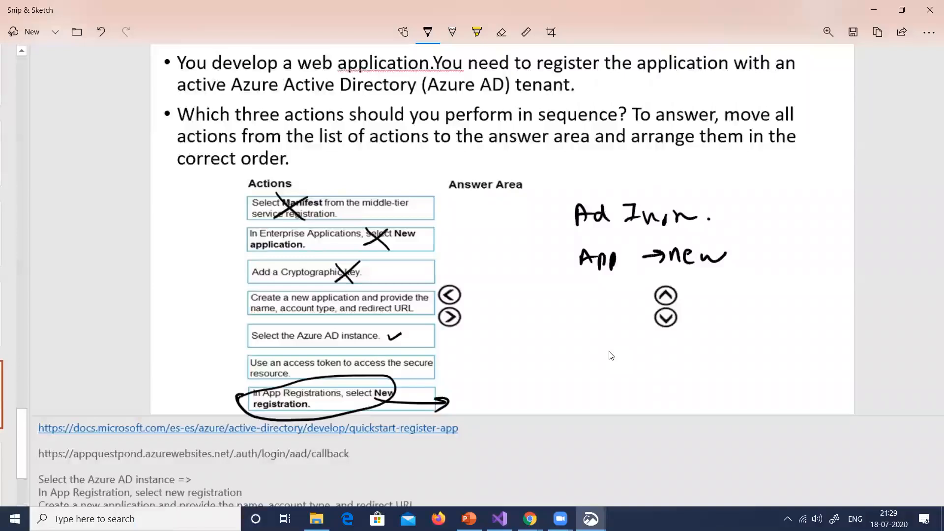
# Draw an arrow from "Create a new application" to the answer area and mark "Select the Azure AD instance" with a circled 1
pyautogui.moveTo(417, 305); pyautogui.dragTo(602, 309)
pyautogui.moveTo(589, 301); pyautogui.dragTo(590, 317)
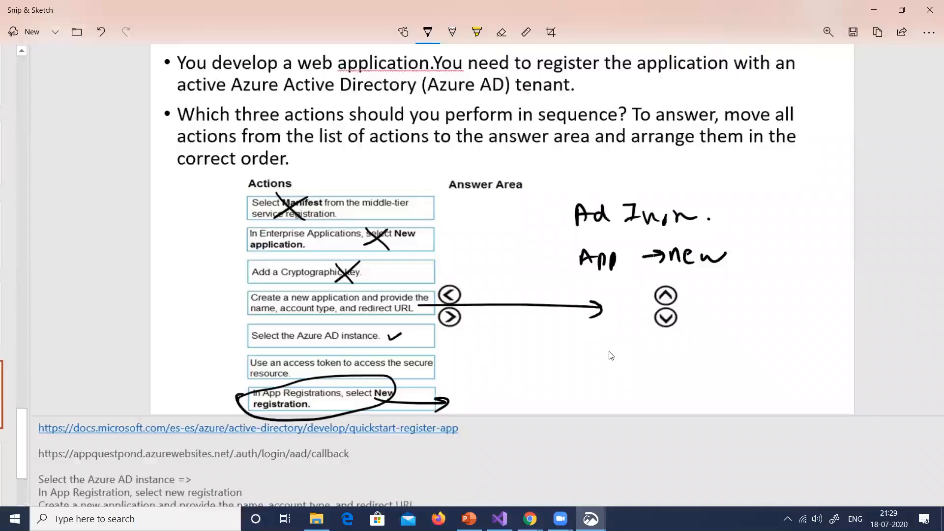
pyautogui.moveTo(416, 333)
pyautogui.mouseDown()
pyautogui.moveTo(465, 339)
pyautogui.moveTo(461, 323)
pyautogui.mouseUp()
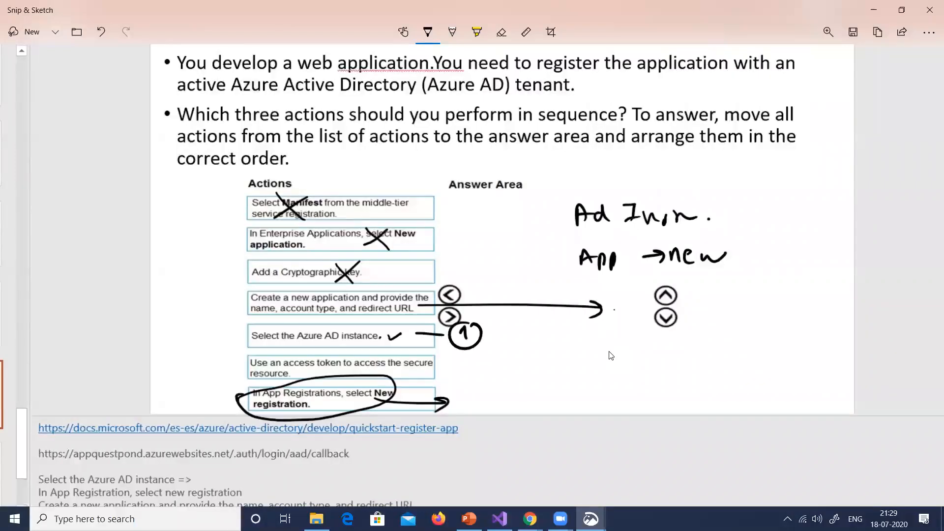
# Mark out the access token action and tick the create application, Azure AD instance and App Registrations actions
pyautogui.moveTo(295, 361)
pyautogui.mouseDown()
pyautogui.moveTo(287, 374)
pyautogui.moveTo(303, 363)
pyautogui.mouseUp()
pyautogui.moveTo(257, 361); pyautogui.dragTo(272, 367)
pyautogui.moveTo(215, 301); pyautogui.dragTo(239, 296)
pyautogui.moveTo(225, 336); pyautogui.dragTo(243, 329)
pyautogui.moveTo(222, 392); pyautogui.dragTo(238, 389)
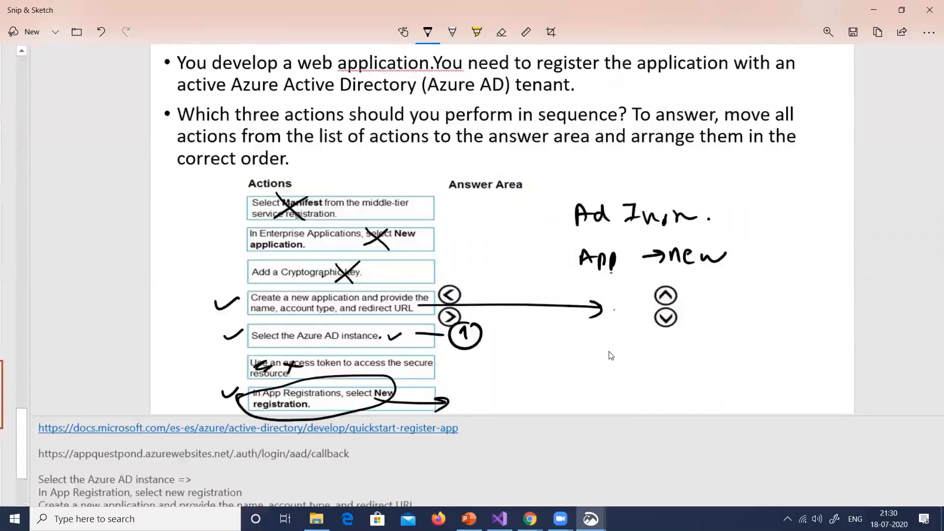
# Handwrite a short redirect note as the third answer and number the actions: Azure AD instance 1, App Registrations 2, create application 3
pyautogui.moveTo(601, 346); pyautogui.dragTo(677, 342)
pyautogui.moveTo(683, 340); pyautogui.dragTo(690, 339)
pyautogui.moveTo(409, 328); pyautogui.dragTo(406, 329)
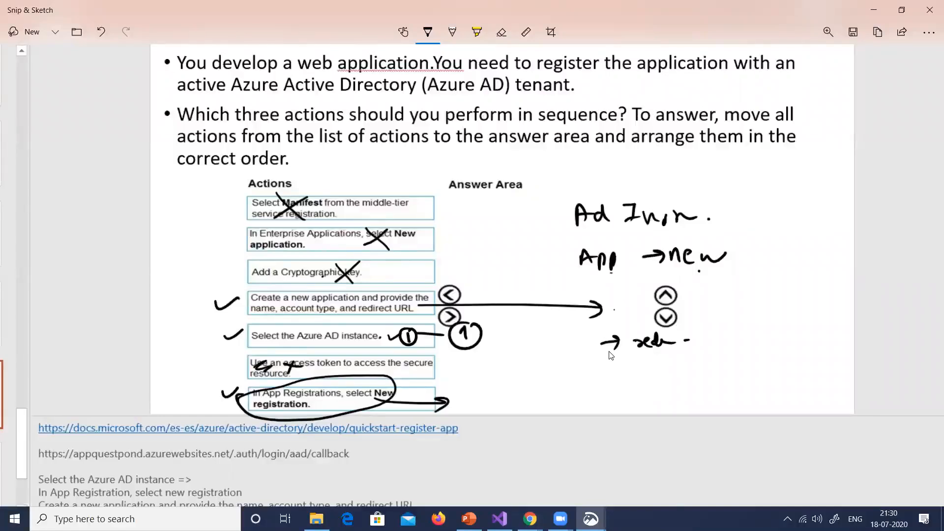
pyautogui.moveTo(413, 387)
pyautogui.mouseDown()
pyautogui.moveTo(422, 399)
pyautogui.moveTo(414, 379)
pyautogui.mouseUp()
pyautogui.moveTo(401, 298); pyautogui.dragTo(402, 315)
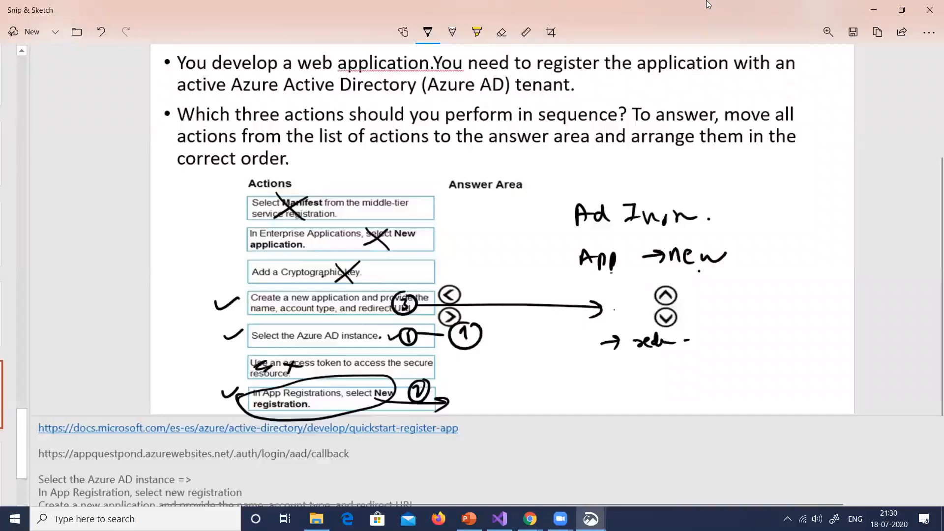
# Close the annotated snip, switch to the Azure portal and return to questpondapp's Authentication / Authorization settings
pyautogui.click(924, 15)
pyautogui.hotkey('alt', 'Tab')
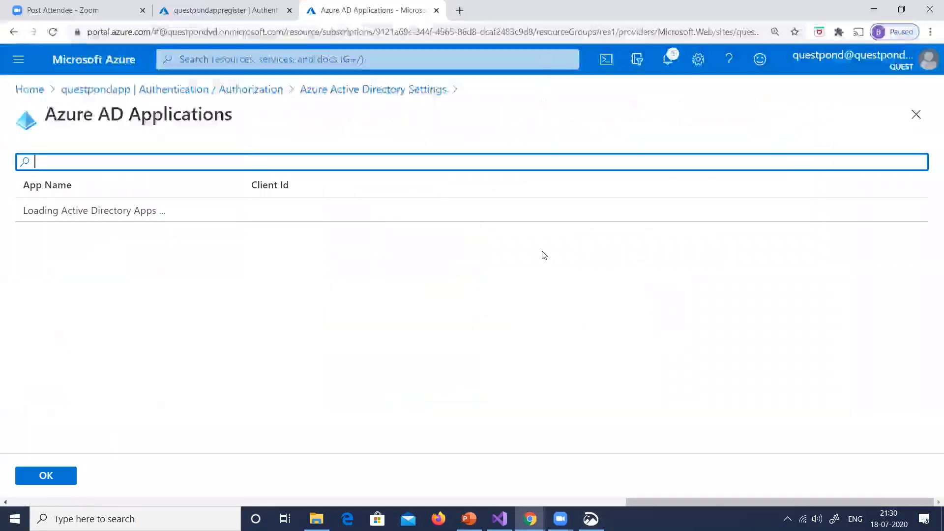
pyautogui.click(260, 90)
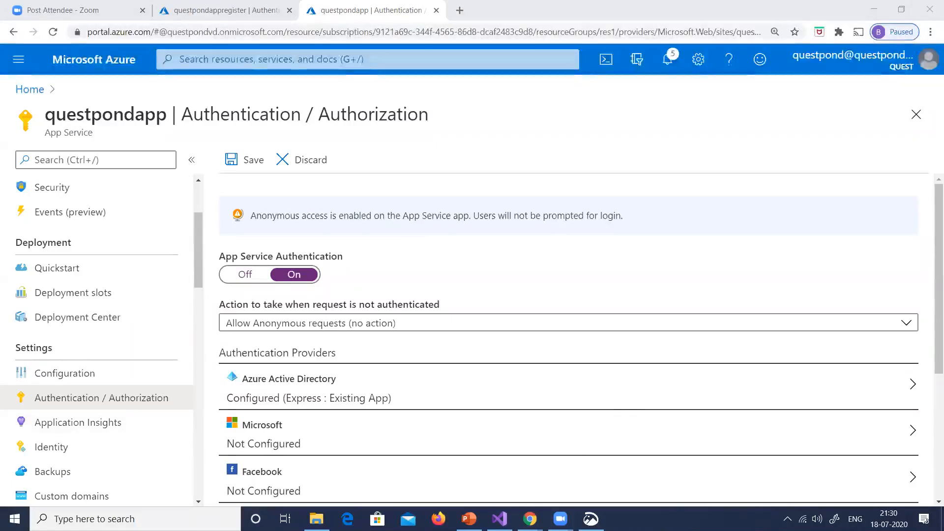
pyautogui.rightClick(703, 520)
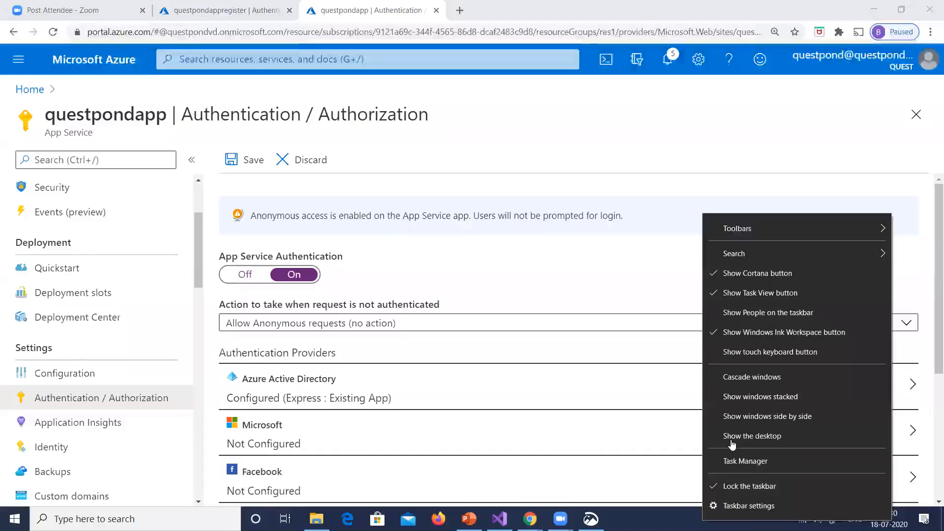
pyautogui.click(732, 440)
pyautogui.rightClick(669, 240)
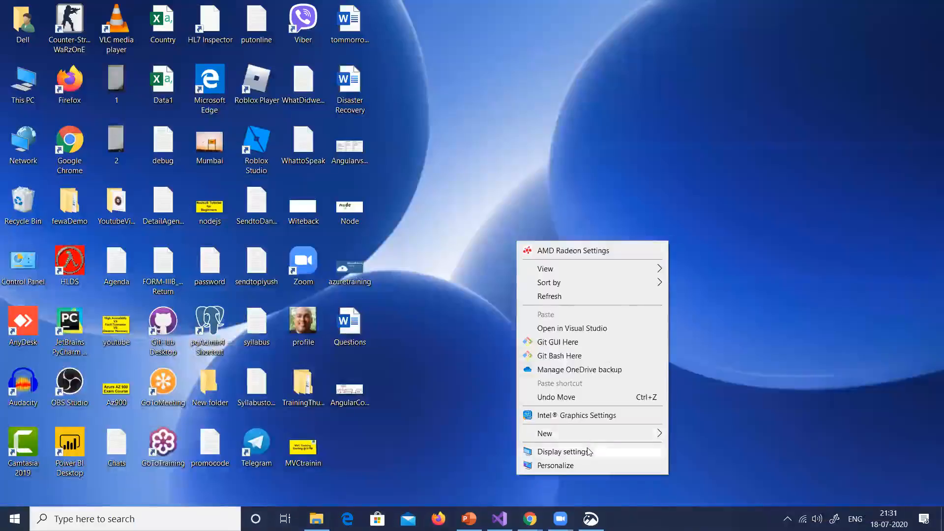
pyautogui.click(539, 242)
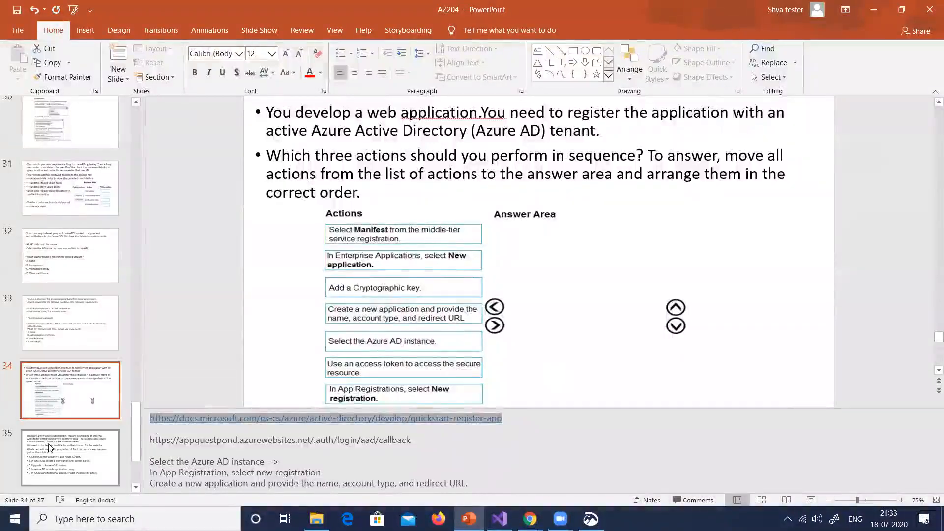
# Open slide 35 with the multifactor authentication question and capture it as a fullscreen snip
pyautogui.click(49, 445)
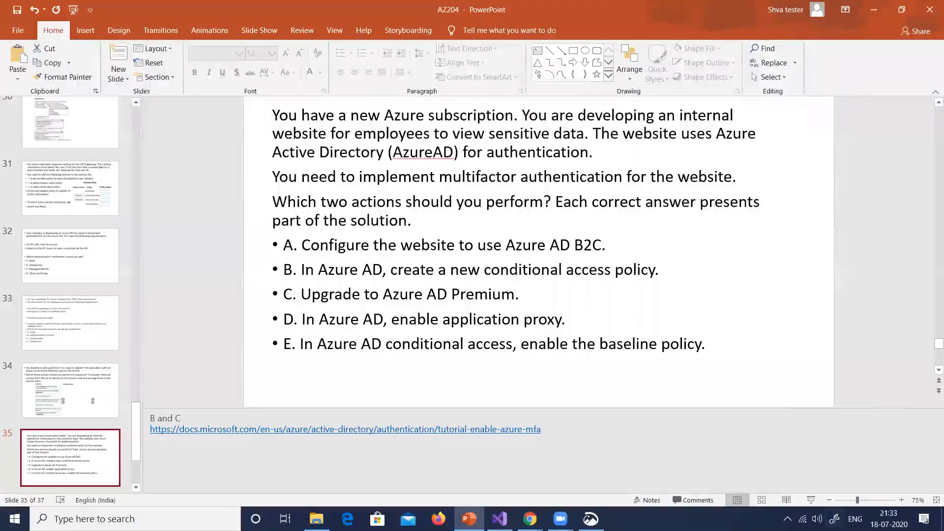
pyautogui.click(835, 519)
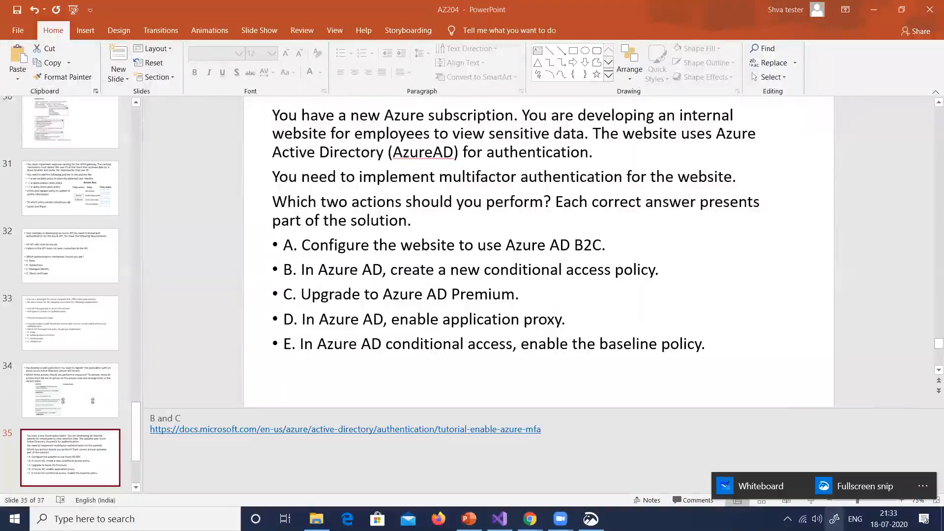
pyautogui.click(865, 490)
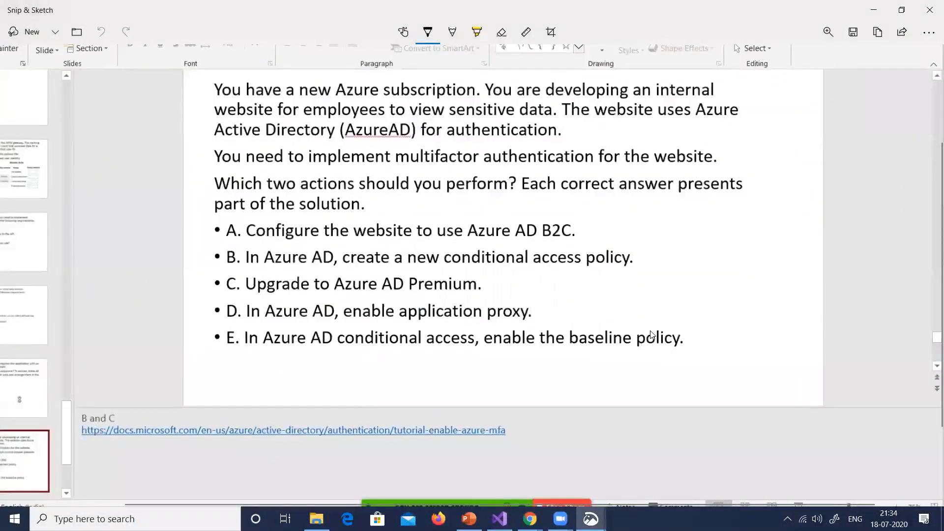
# Underline "AzureAD" and "multifactor" and sketch a boxed "AD" with in and out arrows and an arrow to "sms" beside the options
pyautogui.moveTo(370, 142); pyautogui.dragTo(468, 167)
pyautogui.moveTo(648, 220); pyautogui.dragTo(697, 228)
pyautogui.moveTo(693, 212); pyautogui.dragTo(708, 231)
pyautogui.moveTo(712, 208)
pyautogui.mouseDown()
pyautogui.moveTo(708, 224)
pyautogui.moveTo(716, 223)
pyautogui.mouseUp()
pyautogui.moveTo(709, 218); pyautogui.dragTo(716, 217)
pyautogui.moveTo(722, 208); pyautogui.dragTo(721, 223)
pyautogui.moveTo(721, 208)
pyautogui.mouseDown()
pyautogui.moveTo(722, 222)
pyautogui.moveTo(667, 254)
pyautogui.moveTo(681, 261)
pyautogui.moveTo(681, 284)
pyautogui.mouseUp()
pyautogui.moveTo(687, 278); pyautogui.dragTo(683, 291)
pyautogui.moveTo(694, 287); pyautogui.dragTo(718, 274)
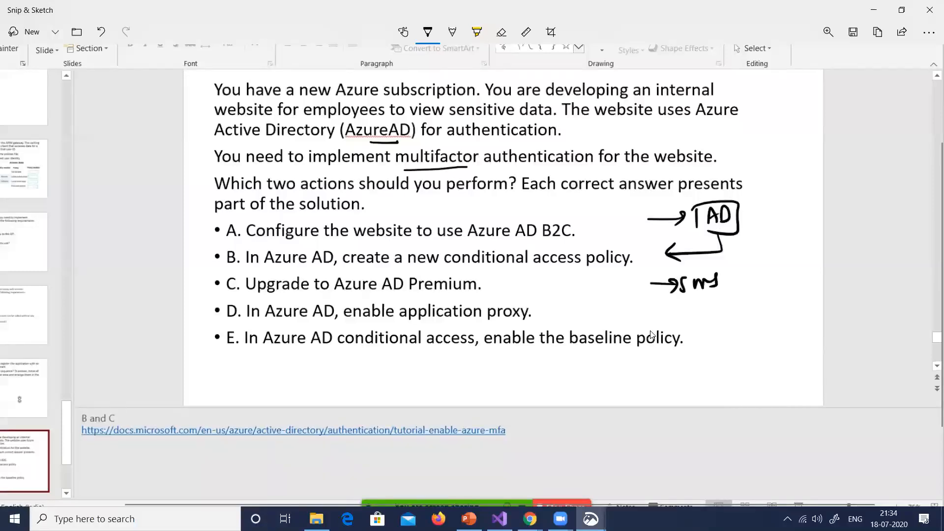
# Draw another short arrow under "sms" and circle option C, Upgrade to Azure AD Premium
pyautogui.moveTo(676, 312); pyautogui.dragTo(695, 307)
pyautogui.moveTo(339, 298)
pyautogui.mouseDown()
pyautogui.moveTo(484, 292)
pyautogui.moveTo(363, 272)
pyautogui.moveTo(291, 273)
pyautogui.moveTo(226, 294)
pyautogui.moveTo(345, 298)
pyautogui.mouseUp()
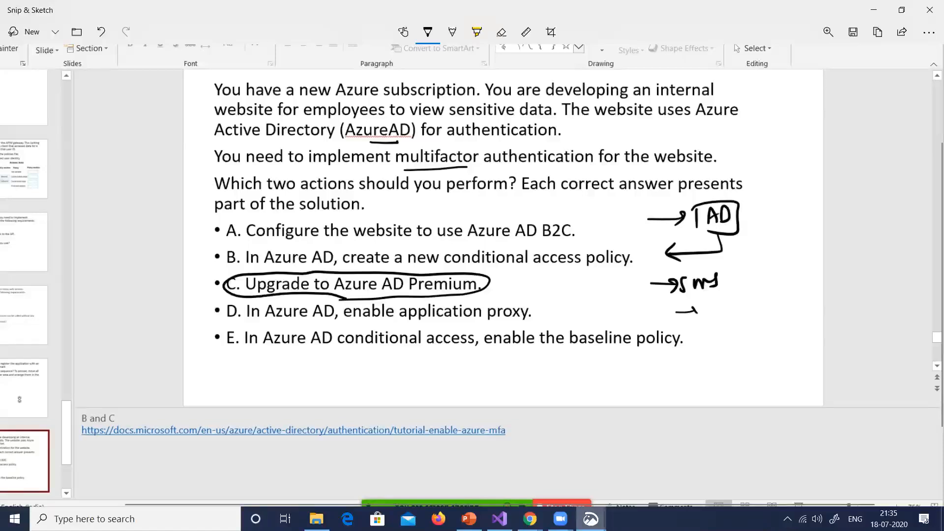
# Switch to questpondapp's authentication settings in the Azure portal, turn App Service Authentication off and try to save
pyautogui.moveTo(530, 518)
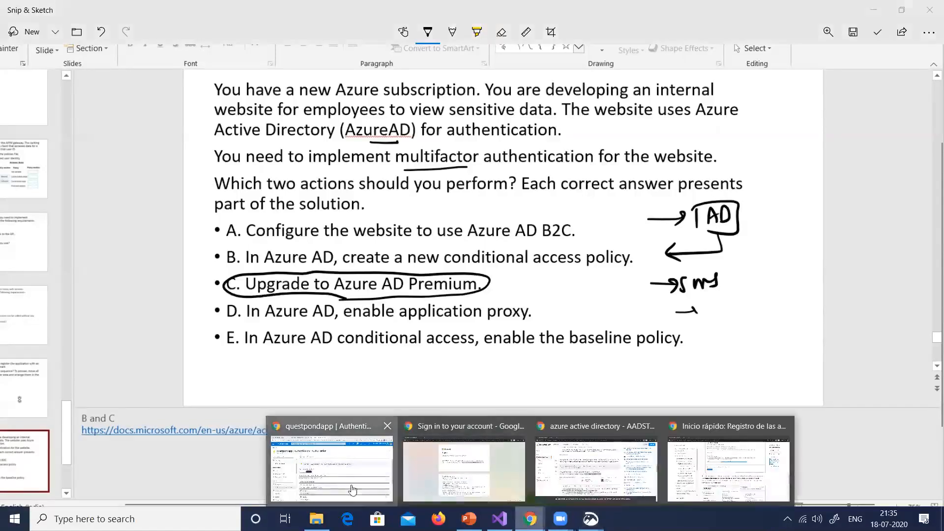
pyautogui.click(372, 494)
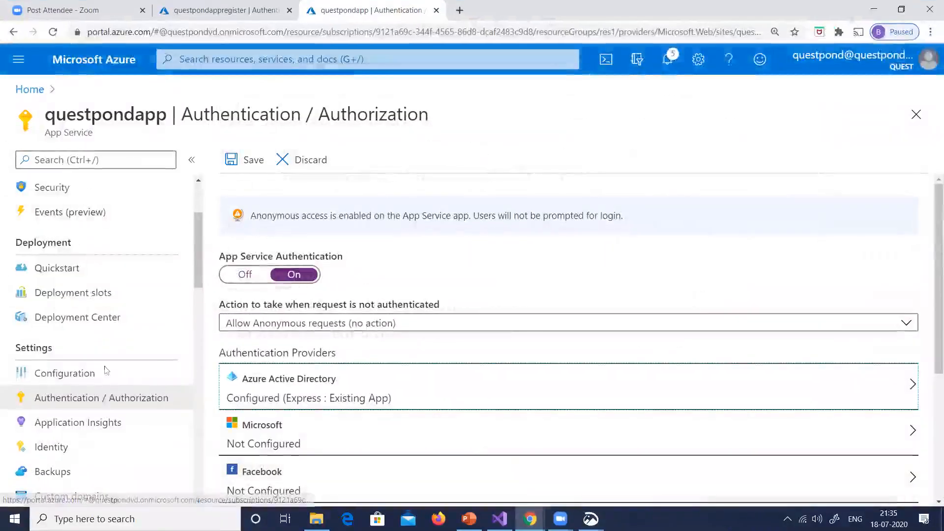
pyautogui.click(244, 274)
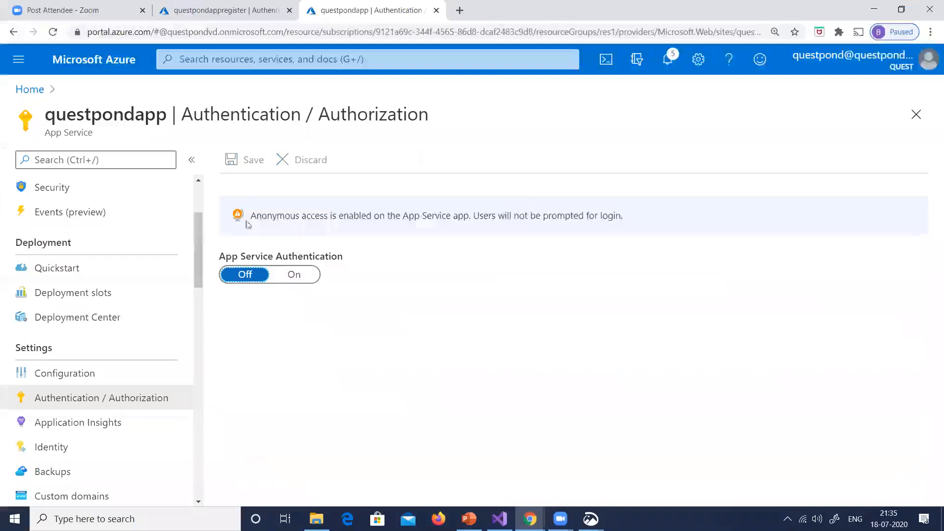
pyautogui.click(253, 164)
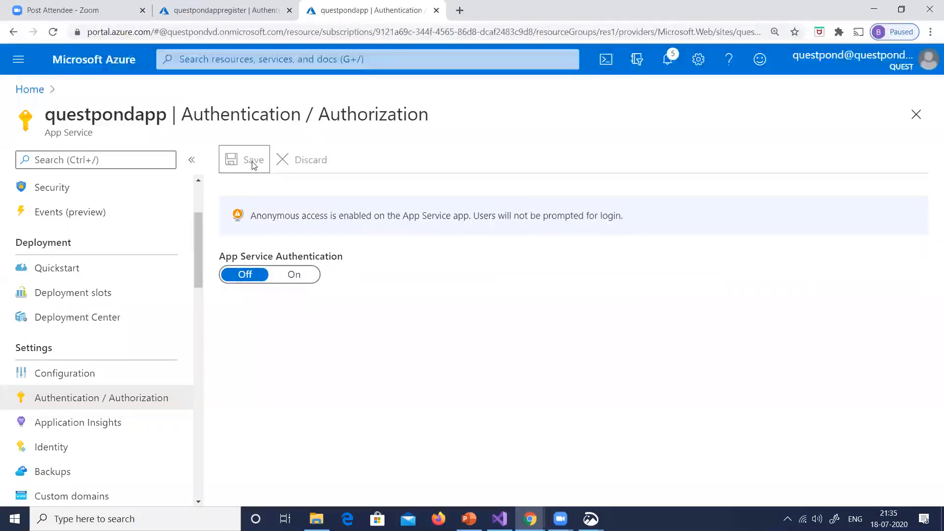
# Reopen questpondapp from the portal home and check its App Service Authentication setting
pyautogui.click(29, 89)
pyautogui.click(86, 296)
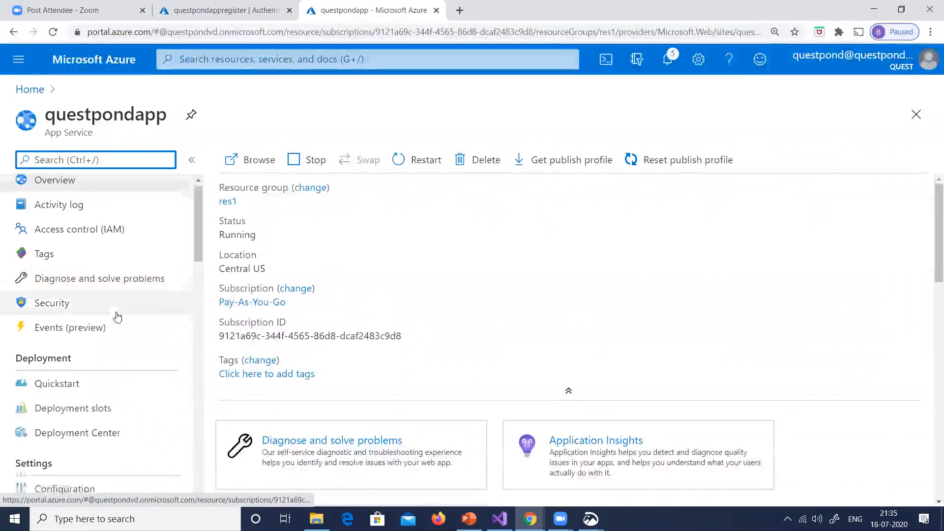
pyautogui.scroll(-3, 116, 316)
pyautogui.click(93, 404)
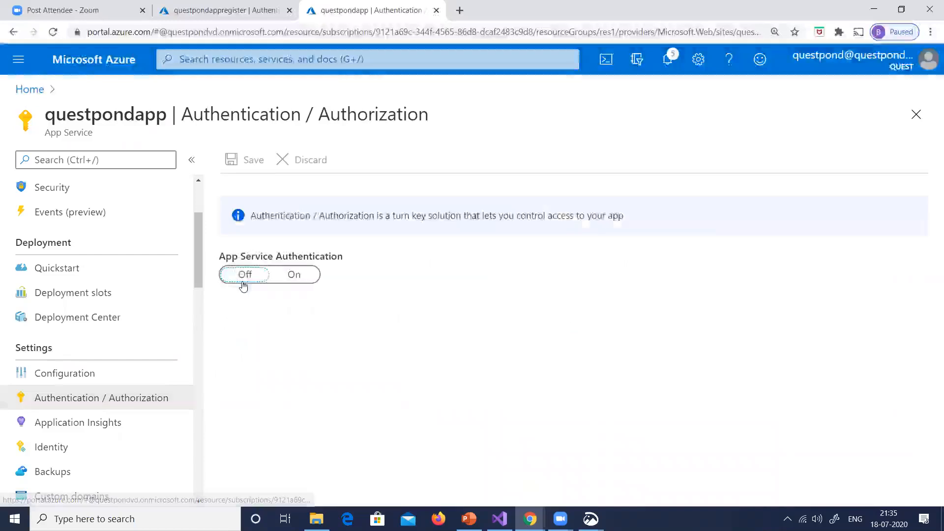
# Look over App registrations and its blank application registration form, and return to questpondapp's overview
pyautogui.click(29, 89)
pyautogui.click(187, 181)
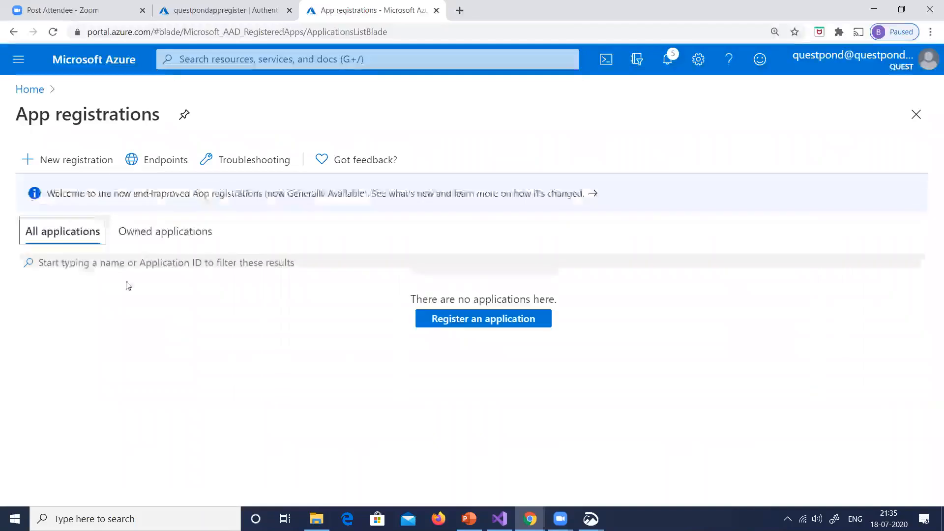
pyautogui.click(81, 160)
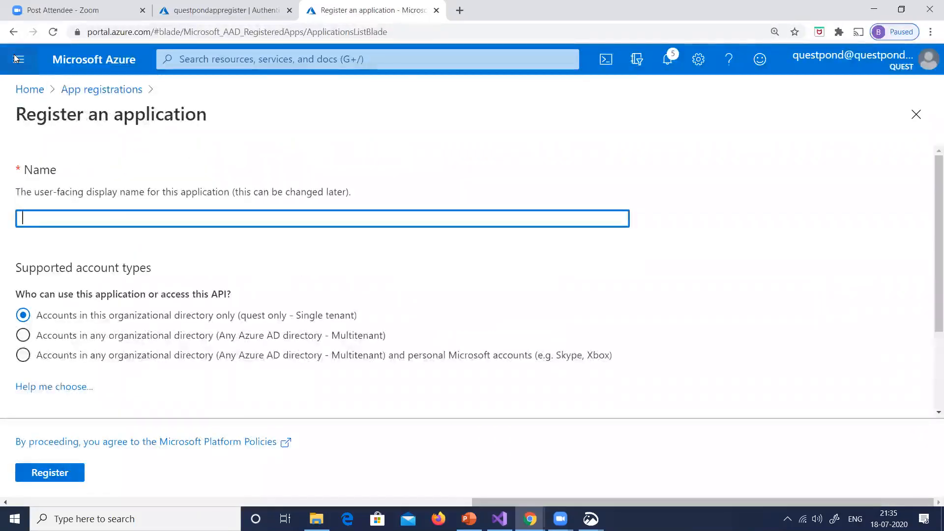
pyautogui.click(12, 34)
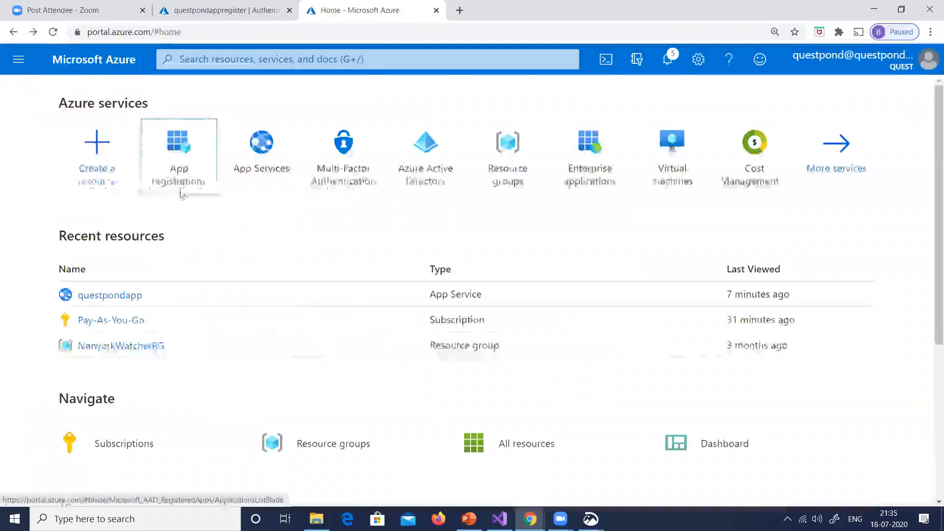
pyautogui.click(181, 190)
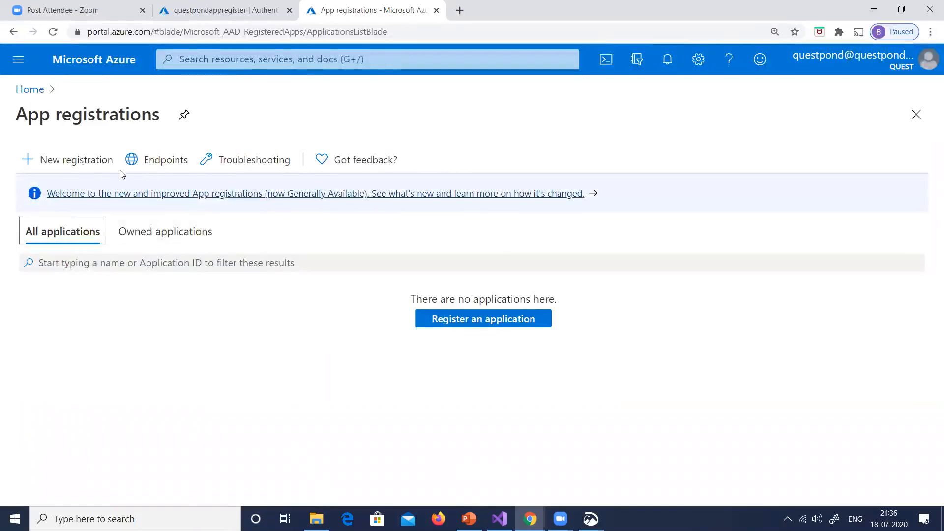
pyautogui.click(27, 93)
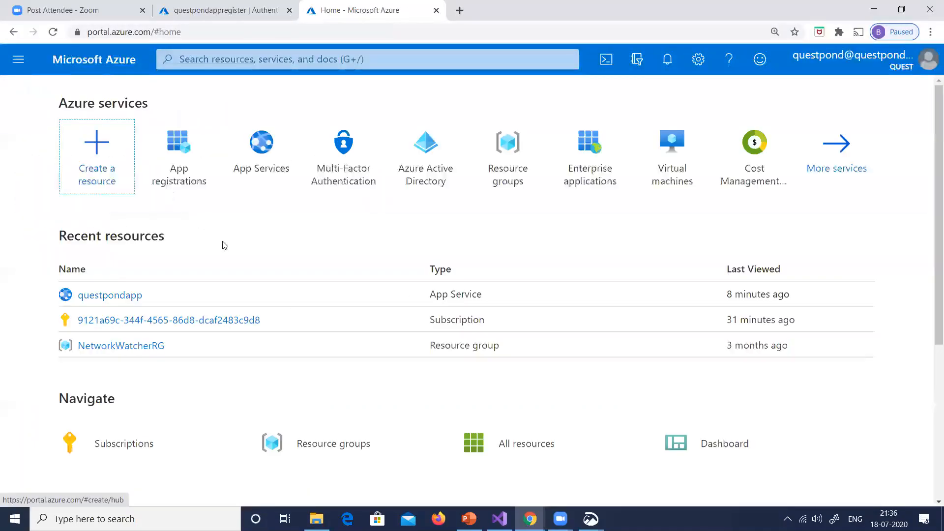
pyautogui.click(116, 297)
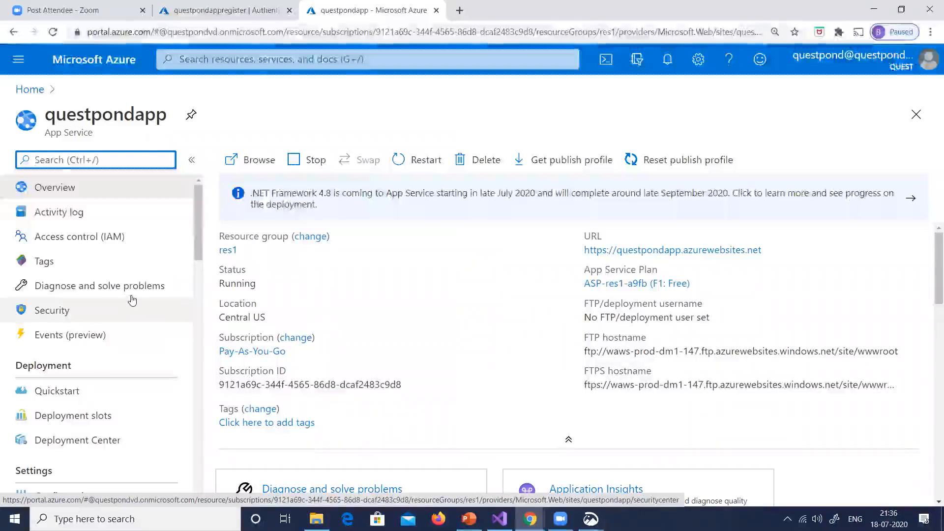
# Search the portal for "activ" and open Azure Active Directory
pyautogui.click(224, 60)
pyautogui.write('activ')
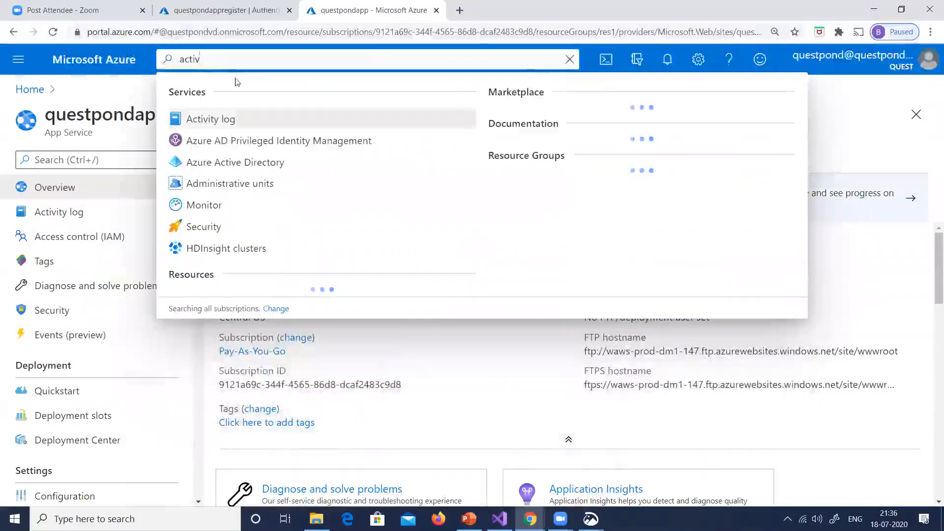
pyautogui.click(223, 172)
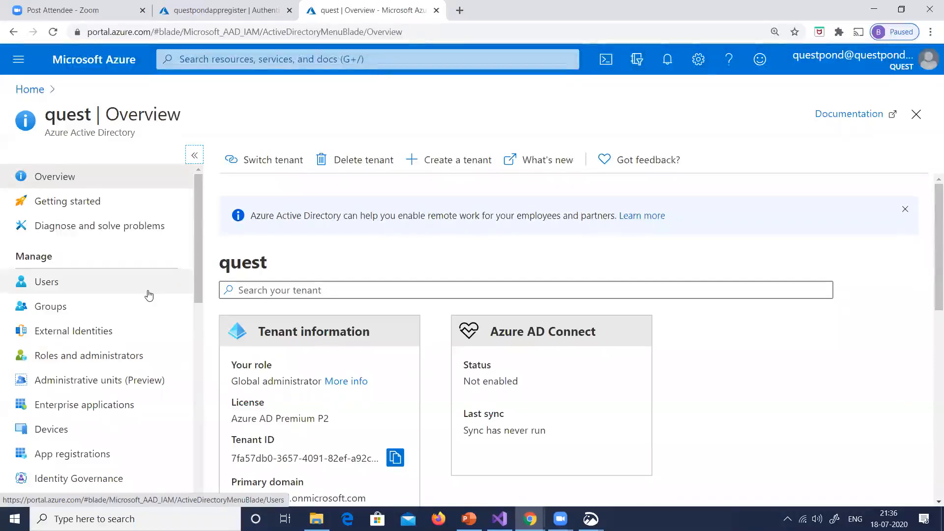
# Open the quest directory's Security section and its Conditional Access policies
pyautogui.scroll(-1, 149, 295)
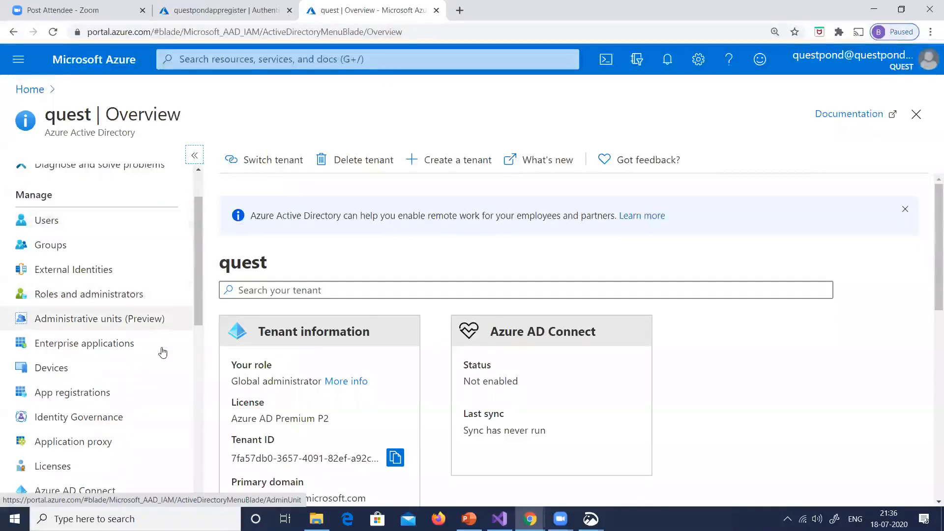
pyautogui.scroll(-1, 160, 338)
pyautogui.scroll(-2, 159, 337)
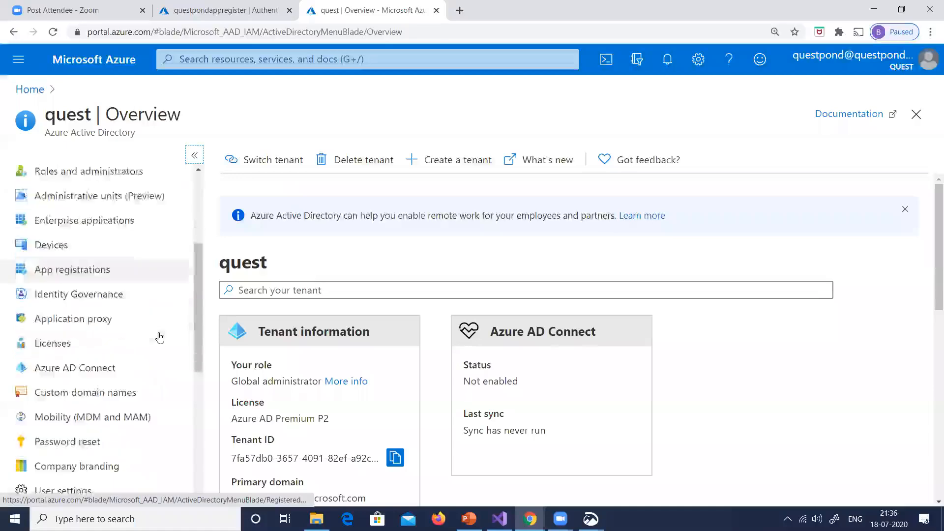
pyautogui.scroll(-1, 159, 337)
pyautogui.click(102, 417)
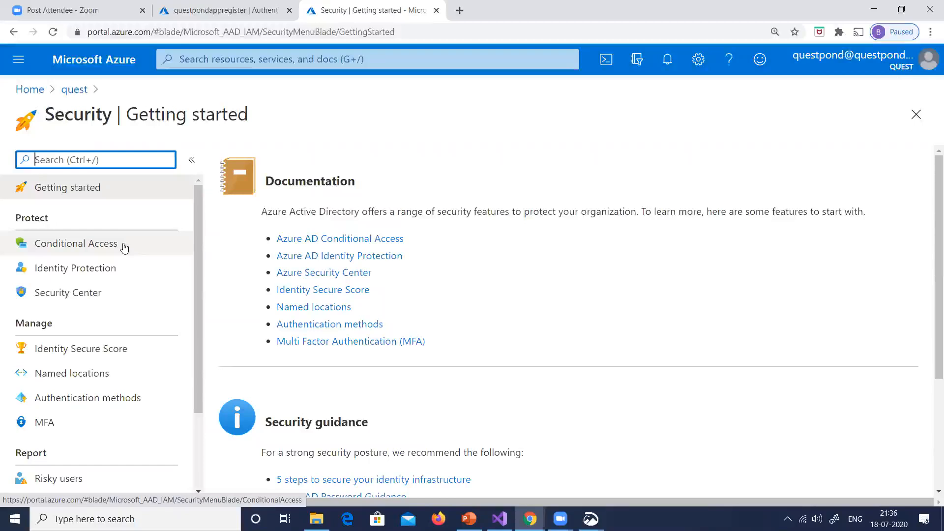
pyautogui.click(124, 246)
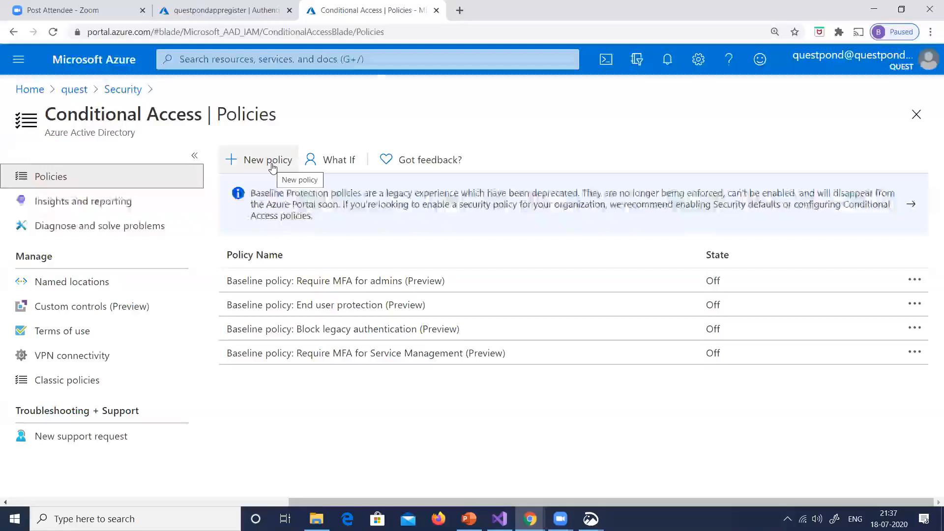
# Start a new conditional access policy named "mfatest"
pyautogui.click(300, 220)
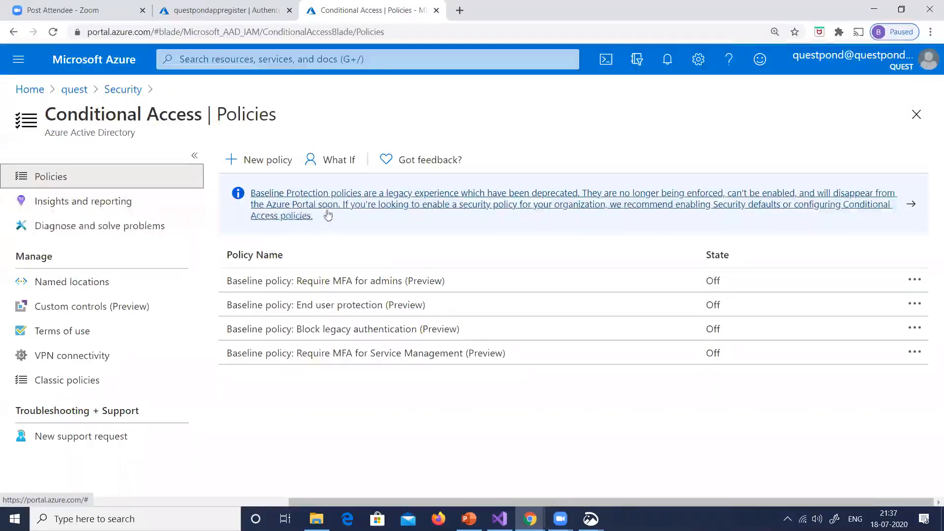
pyautogui.click(279, 167)
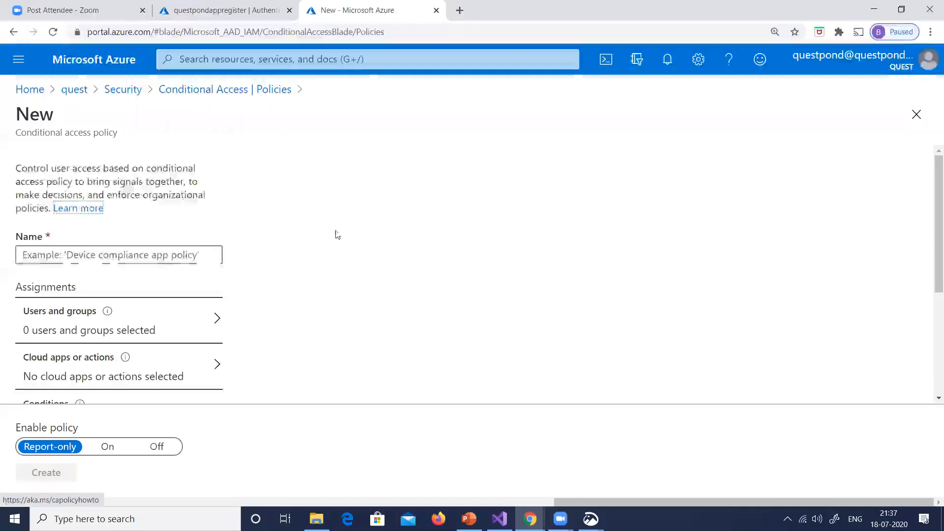
pyautogui.click(168, 255)
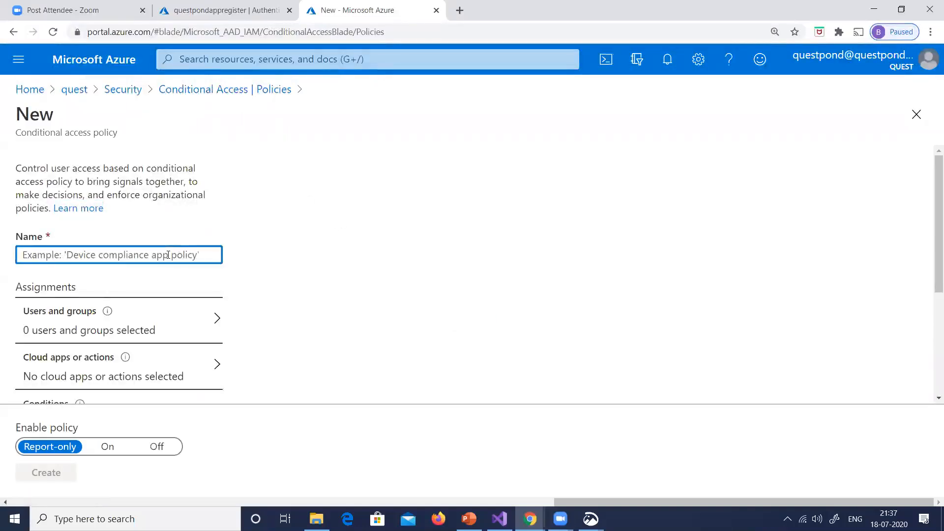
pyautogui.write('mfa')
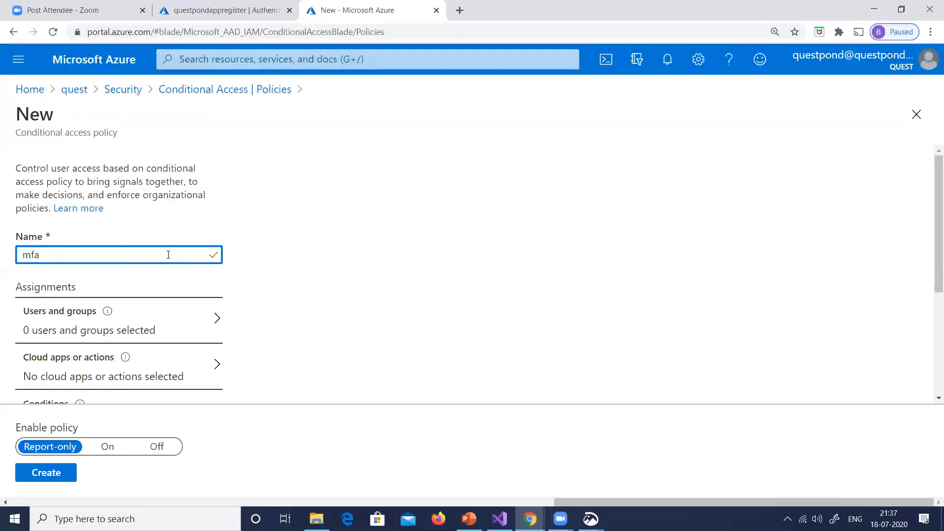
pyautogui.write('test')
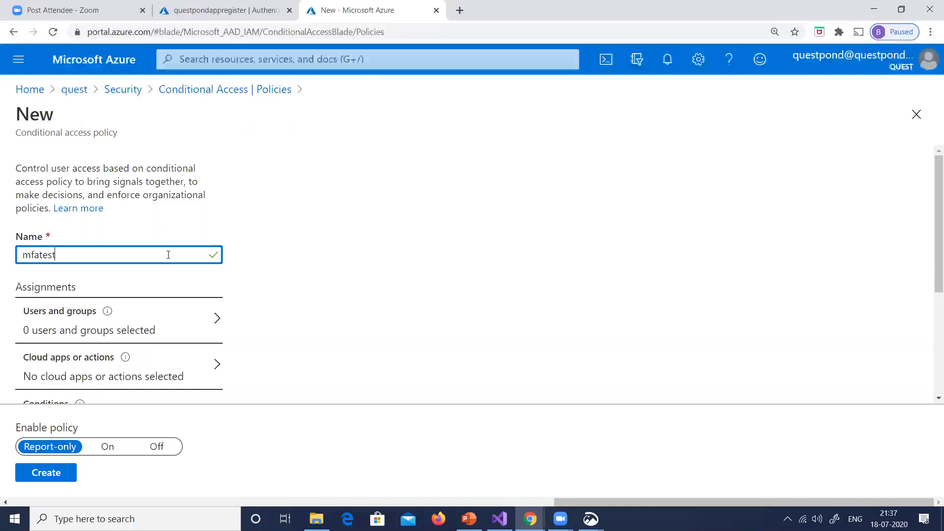
# Assign the policy to selected users and groups, including only the generic test user
pyautogui.scroll(-1, 333, 240)
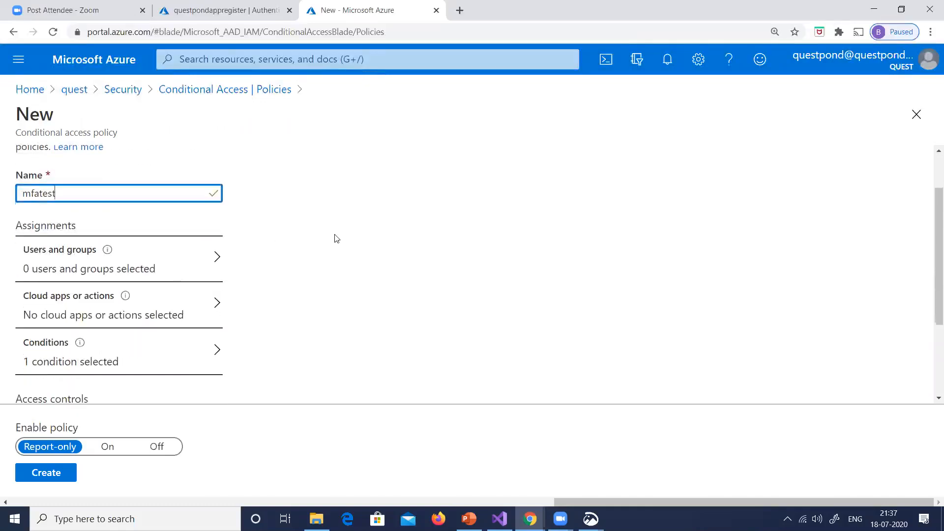
pyautogui.click(138, 266)
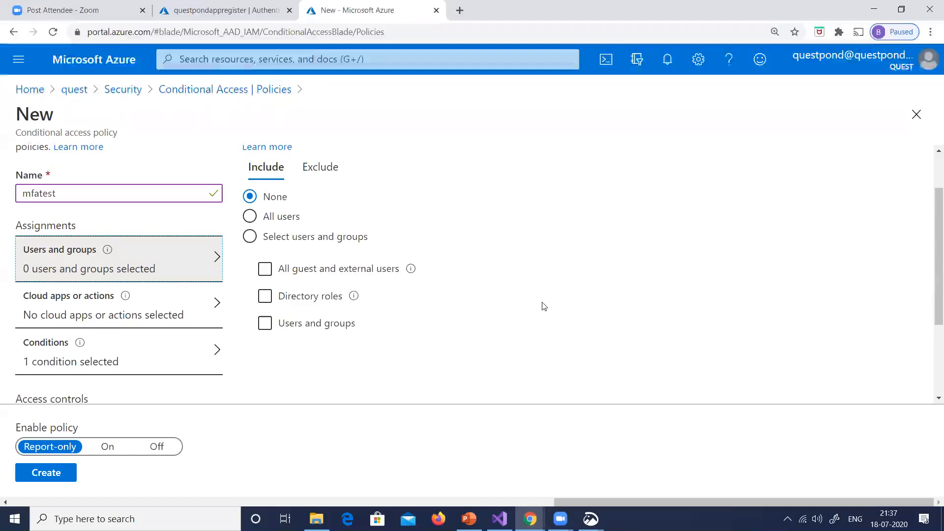
pyautogui.click(249, 236)
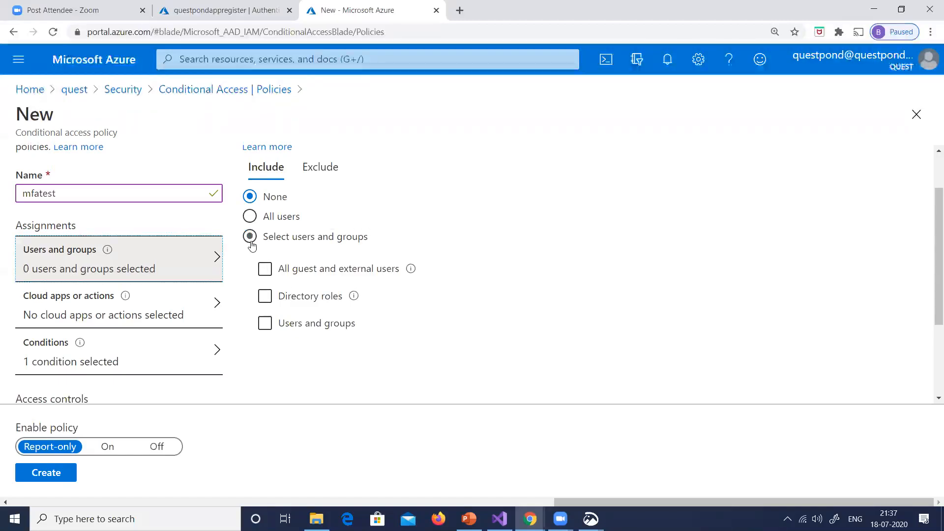
pyautogui.click(268, 327)
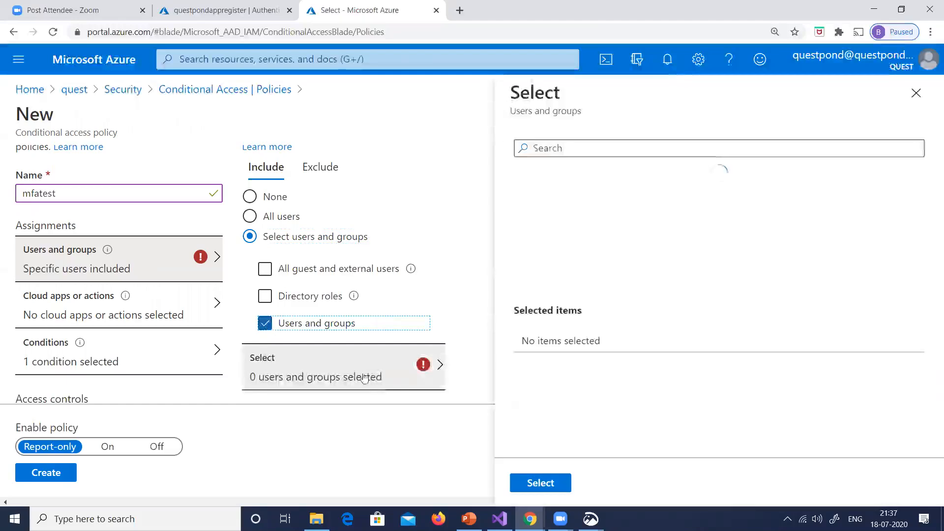
pyautogui.scroll(-2, 835, 223)
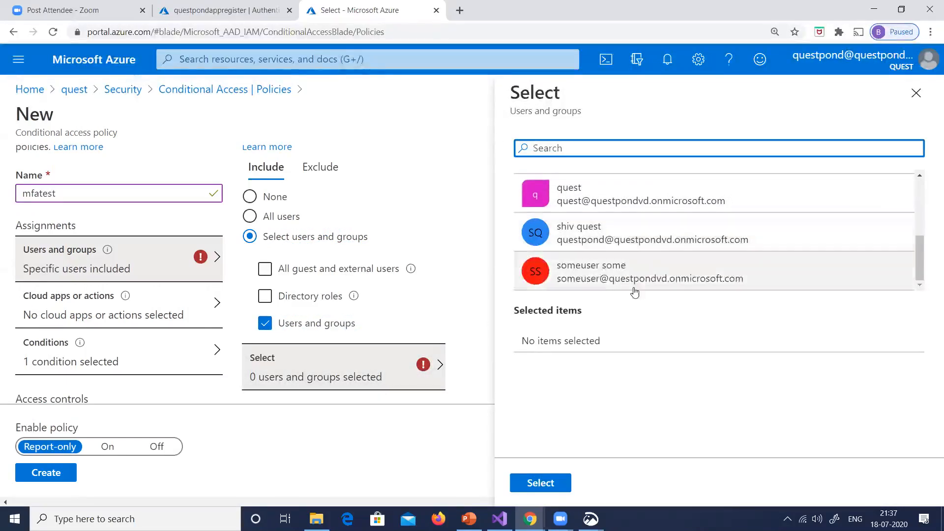
pyautogui.click(583, 279)
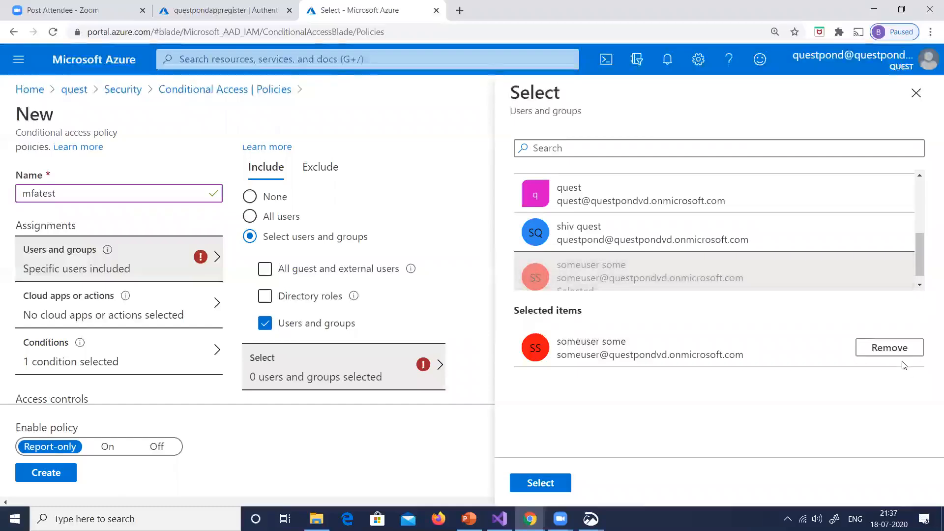
pyautogui.click(541, 482)
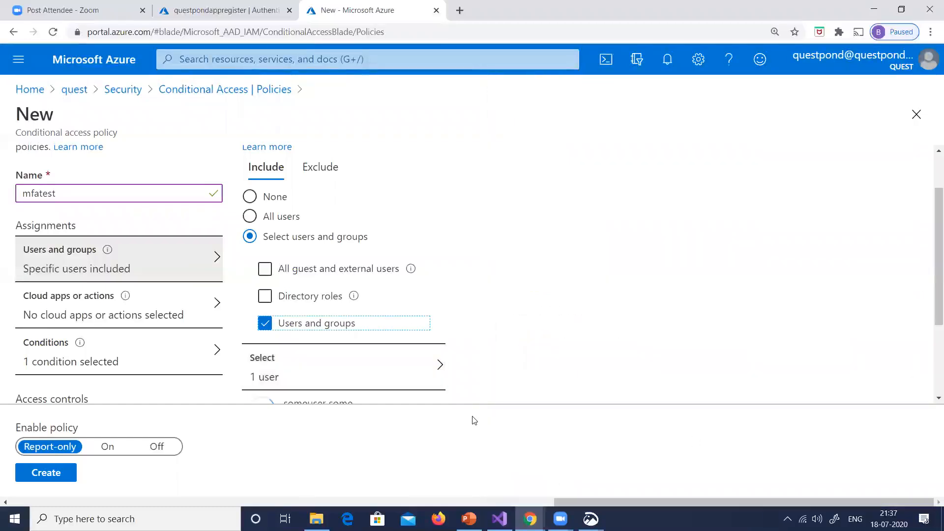
# Review the mfatest policy's assignments and access controls at 110% page zoom
pyautogui.scroll(-3, 662, 278)
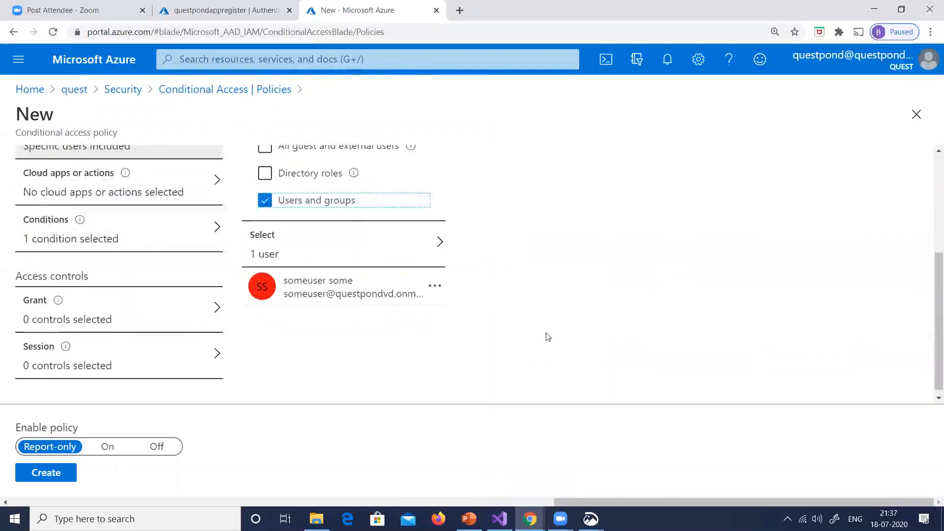
pyautogui.scroll(3, 546, 333)
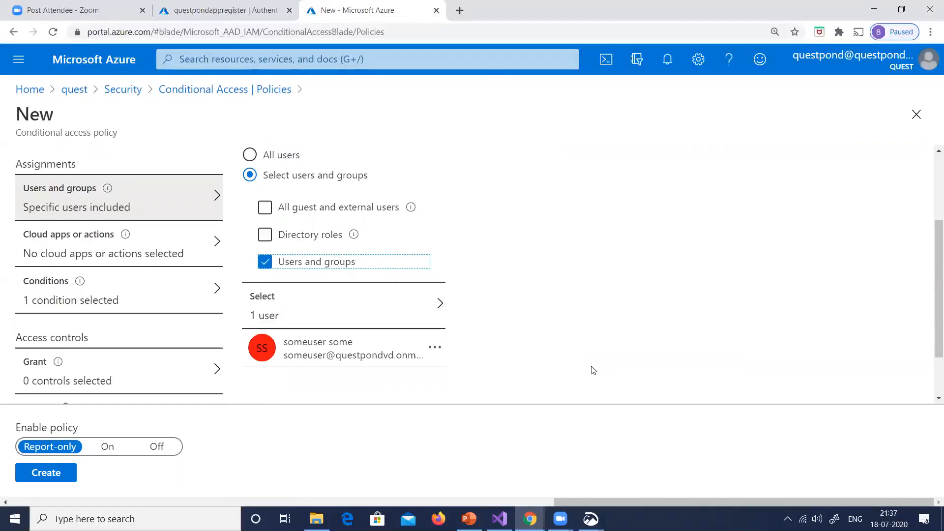
pyautogui.scroll(1, 480, 293)
pyautogui.scroll(-1, 497, 280)
pyautogui.hotkey('ctrl', '-')
pyautogui.hotkey('ctrl', '-')
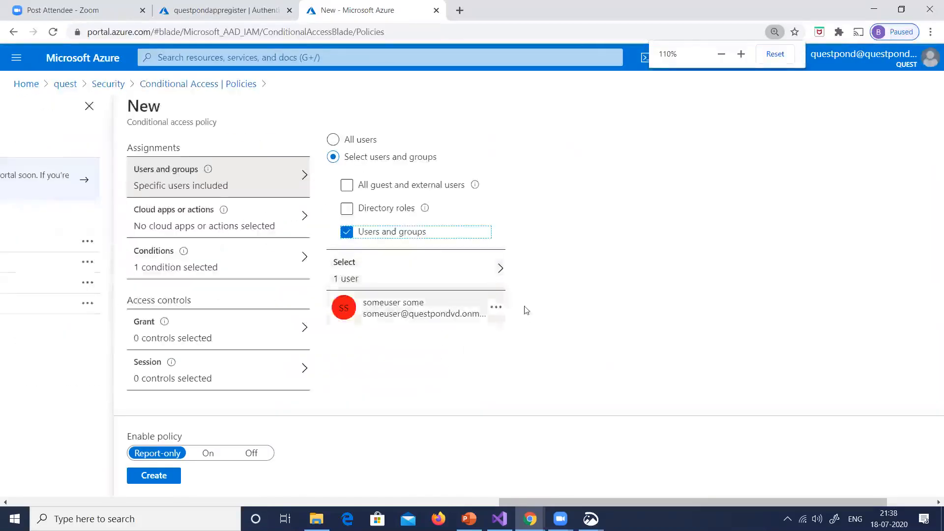
pyautogui.scroll(2, 546, 333)
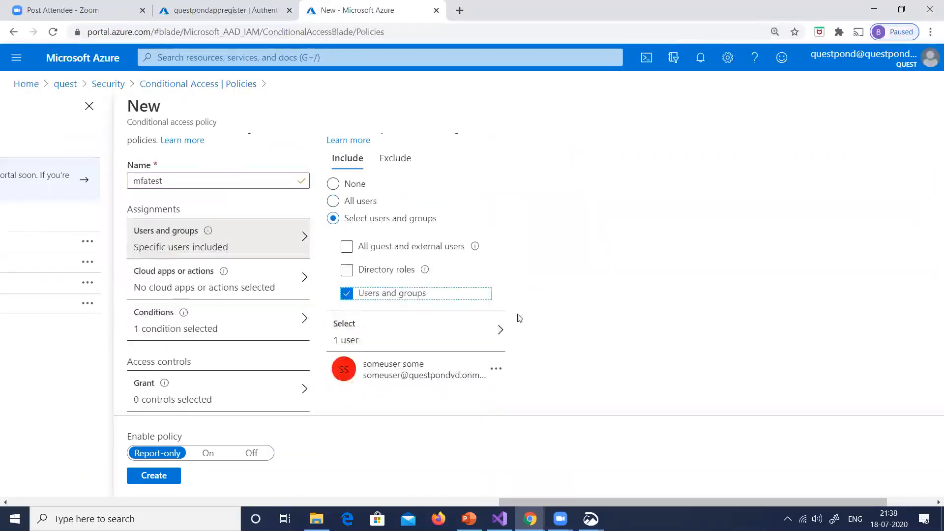
pyautogui.scroll(-2, 554, 327)
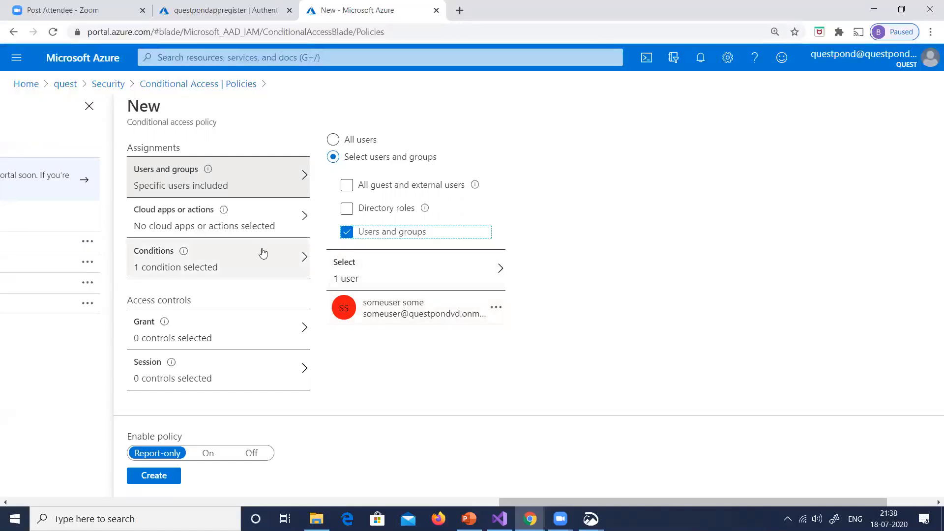
# Limit the policy's cloud apps to Microsoft Azure Management, found by searching for "azure mana"
pyautogui.click(224, 211)
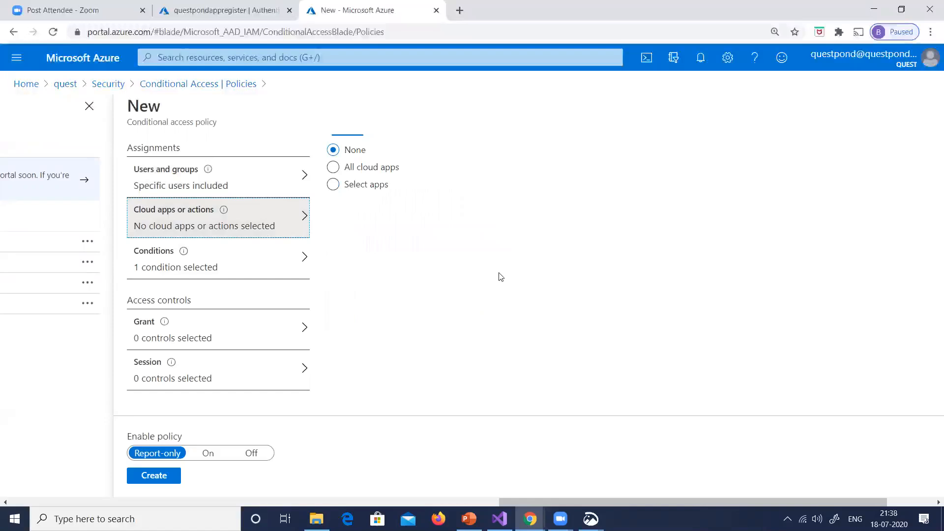
pyautogui.click(333, 184)
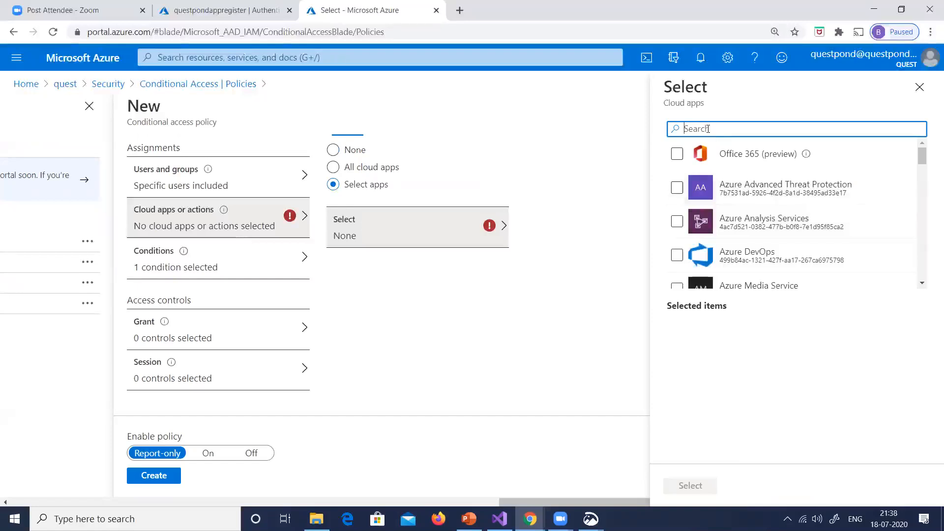
pyautogui.write('azure in')
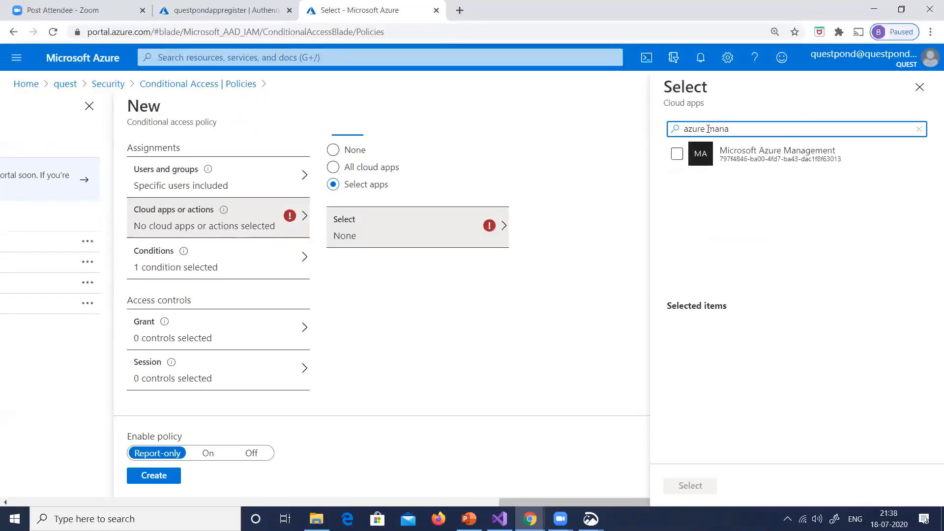
pyautogui.click(677, 154)
pyautogui.click(686, 485)
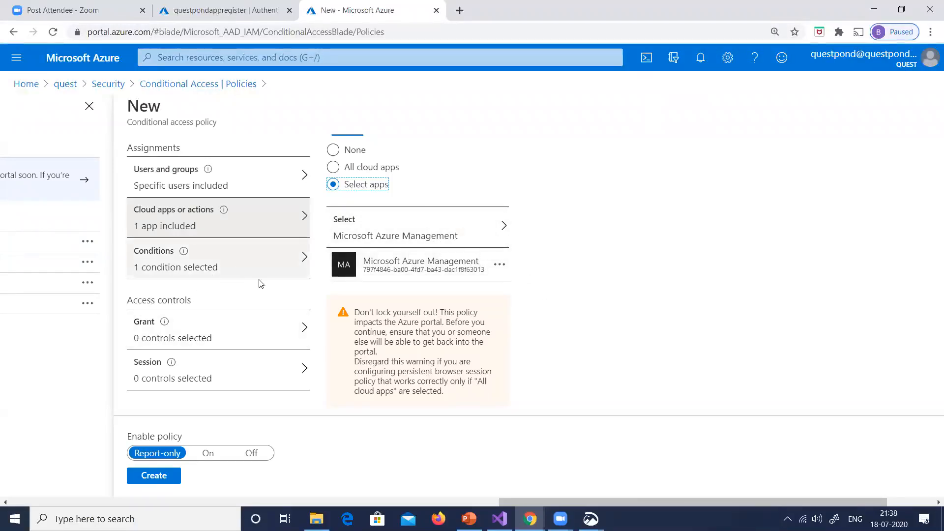
# Turn the mfatest policy on, require multi-factor authentication for granting access, and create the policy
pyautogui.scroll(-1, 249, 295)
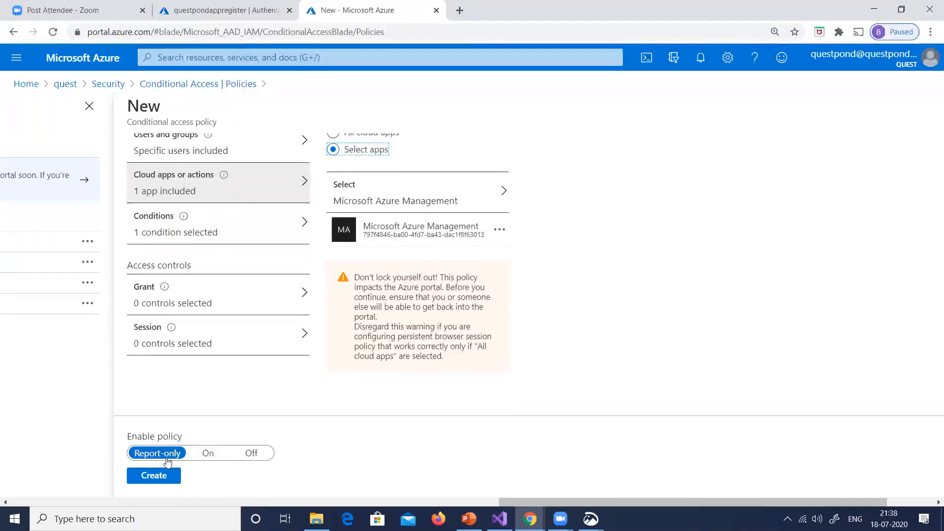
pyautogui.click(213, 460)
pyautogui.click(247, 300)
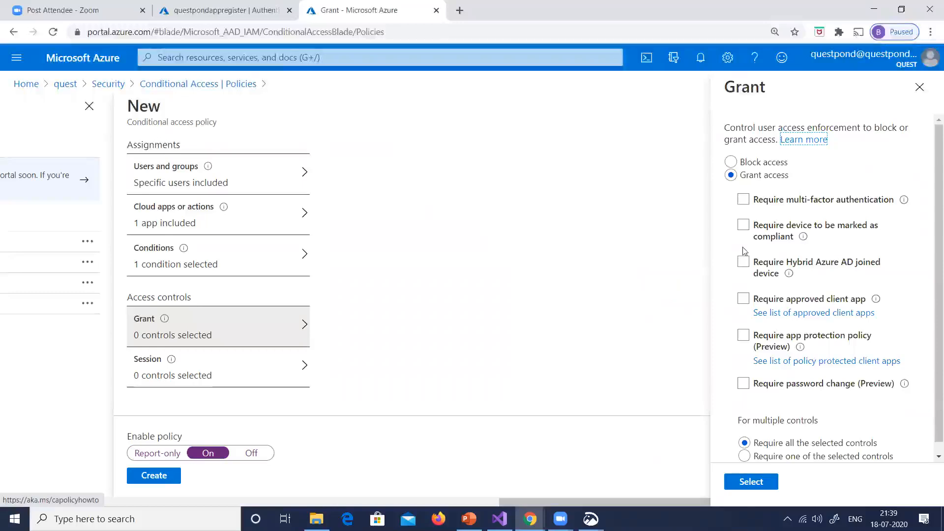
pyautogui.click(744, 203)
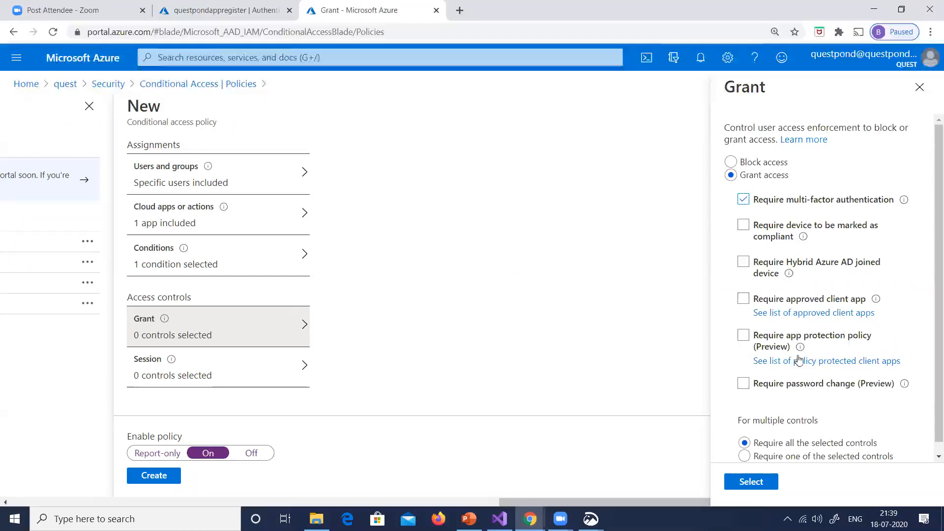
pyautogui.scroll(-1, 850, 356)
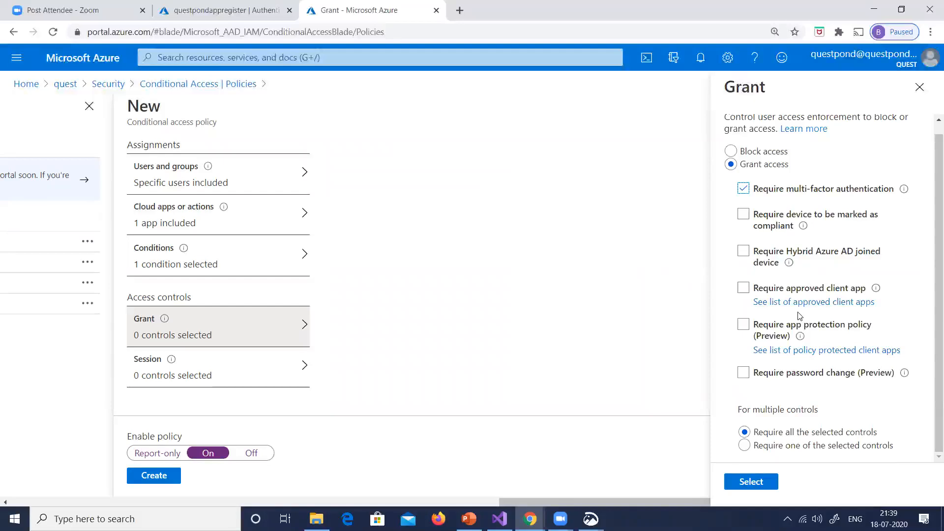
pyautogui.click(765, 483)
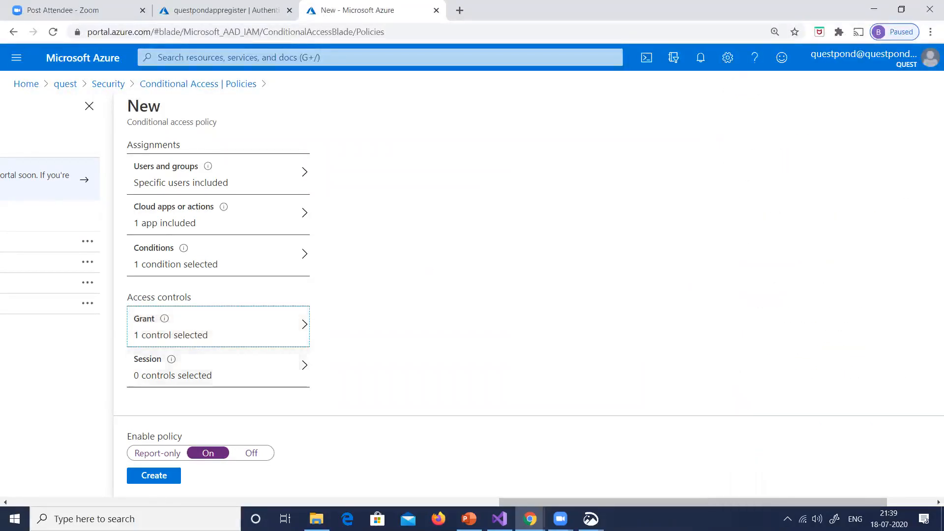
pyautogui.click(157, 477)
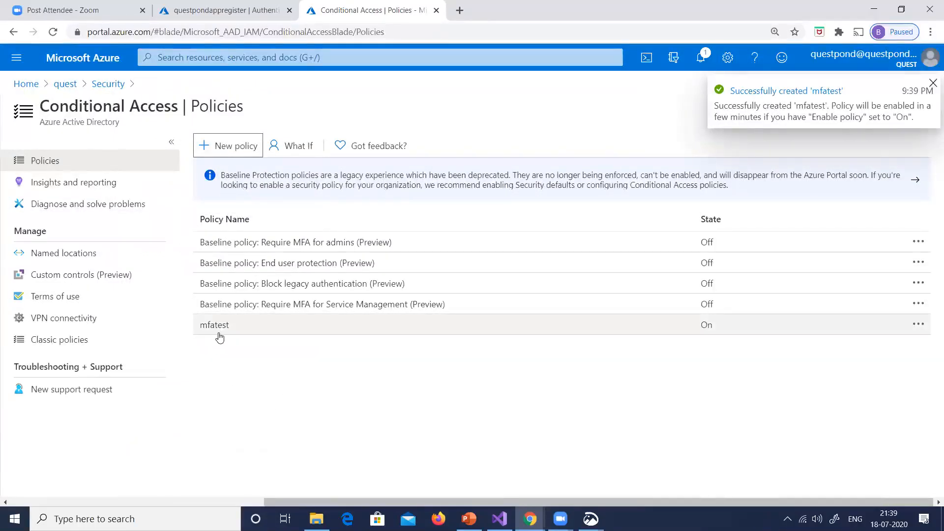
pyautogui.click(239, 333)
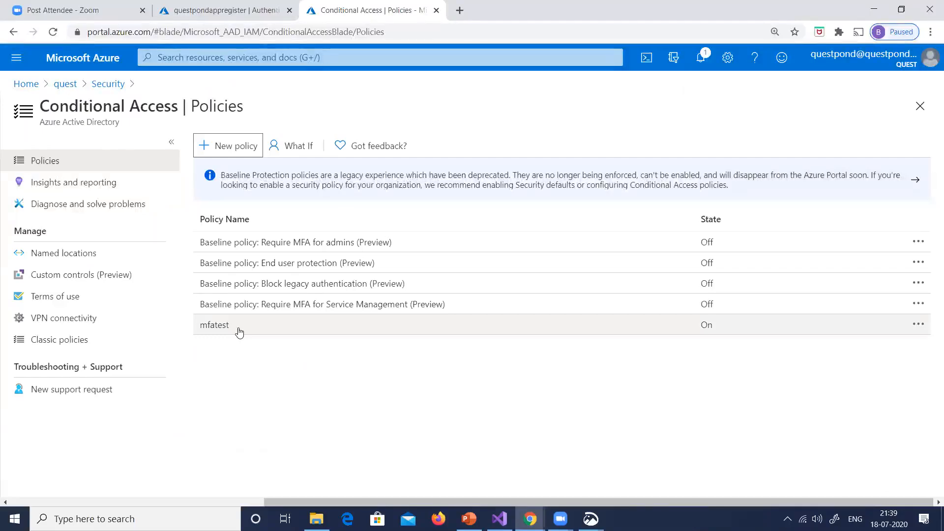
# Open the Azure portal in a new incognito browser window
pyautogui.click(42, 84)
pyautogui.click(133, 266)
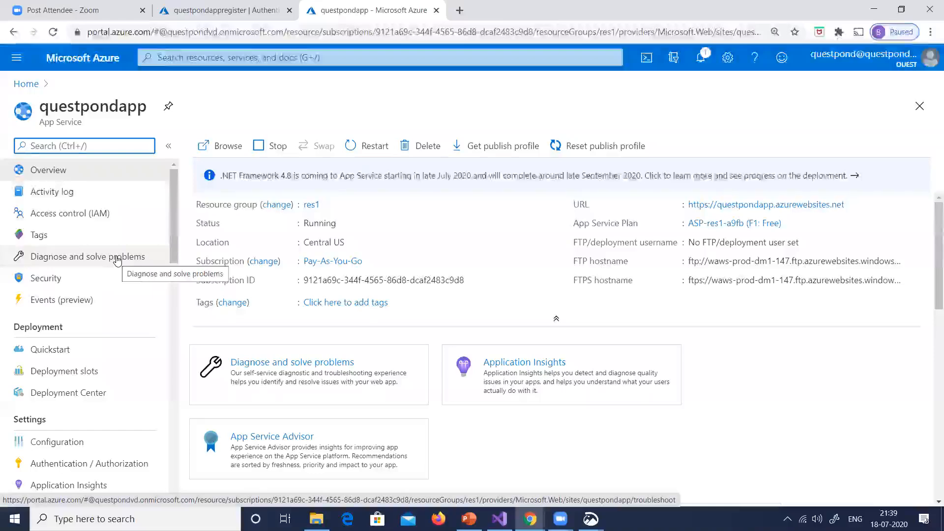
pyautogui.hotkey('ctrl', 'shift', 'n')
pyautogui.write('po')
pyautogui.press('Return')
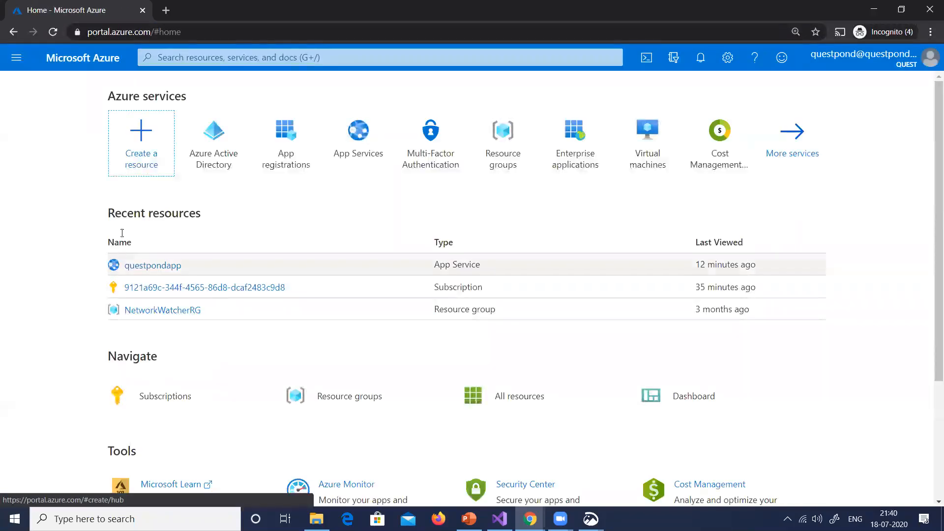
# Start signing in to the portal with a different account that is not in the account list
pyautogui.click(932, 61)
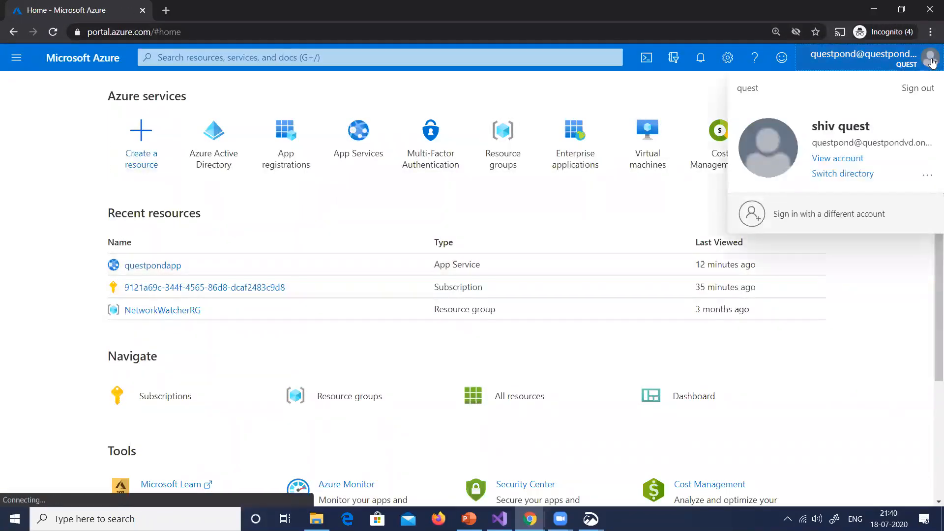
pyautogui.click(826, 215)
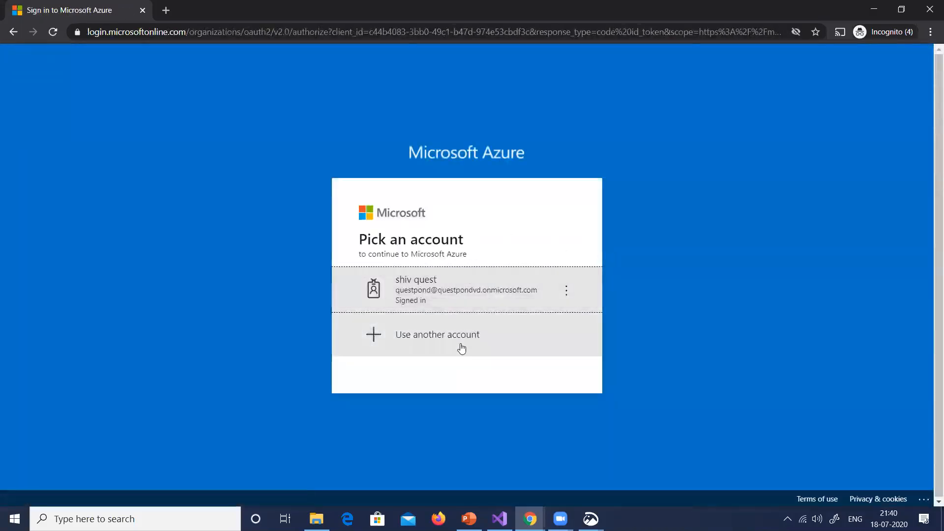
pyautogui.click(461, 348)
pyautogui.write('som')
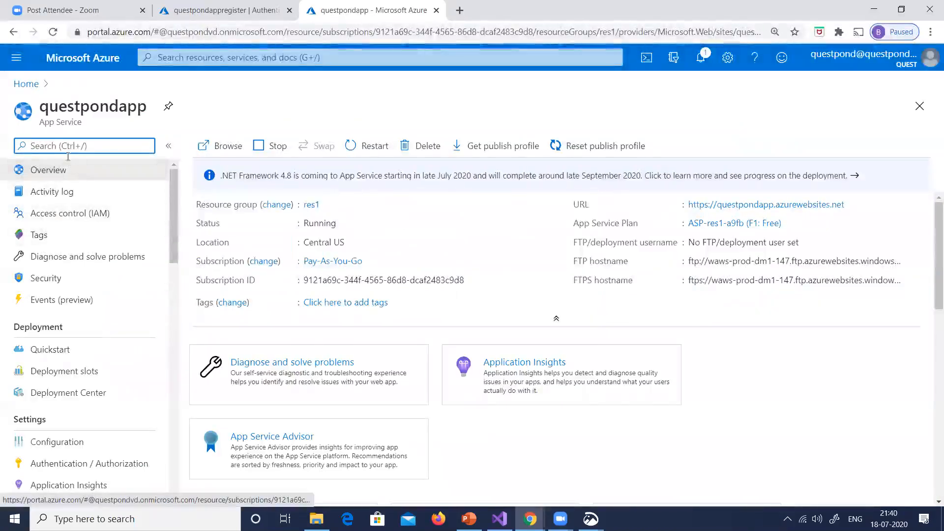
# Switch back to the regular browser window and search the portal for "azur"
pyautogui.click(198, 59)
pyautogui.write('ati')
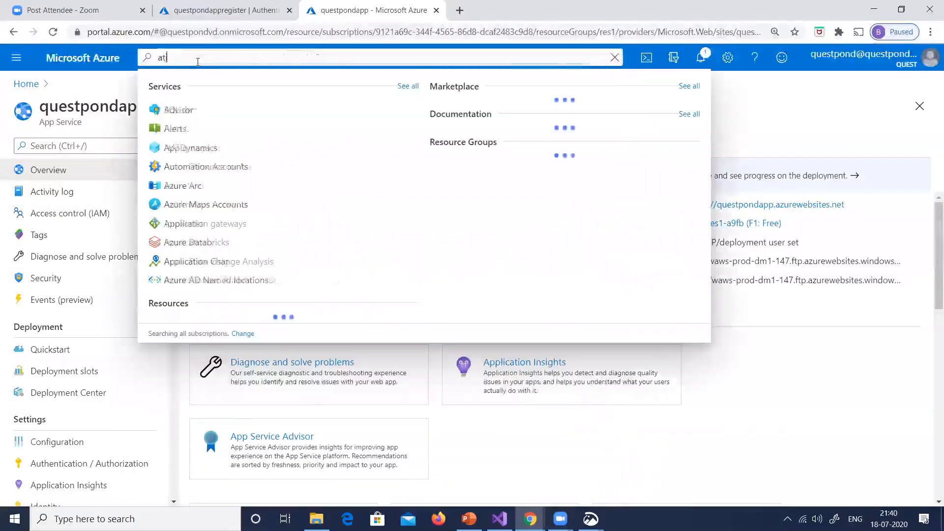
pyautogui.press('BackSpace')
pyautogui.press('BackSpace')
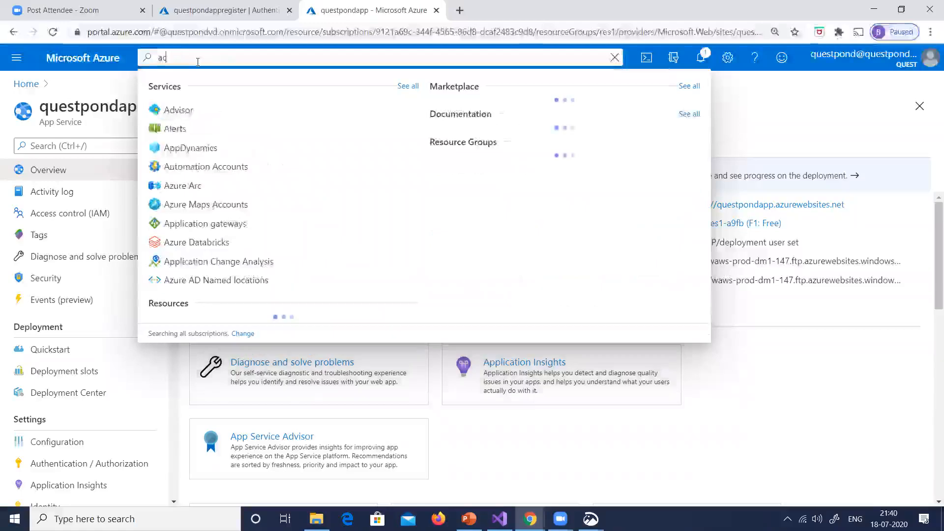
pyautogui.write('c')
pyautogui.press('BackSpace')
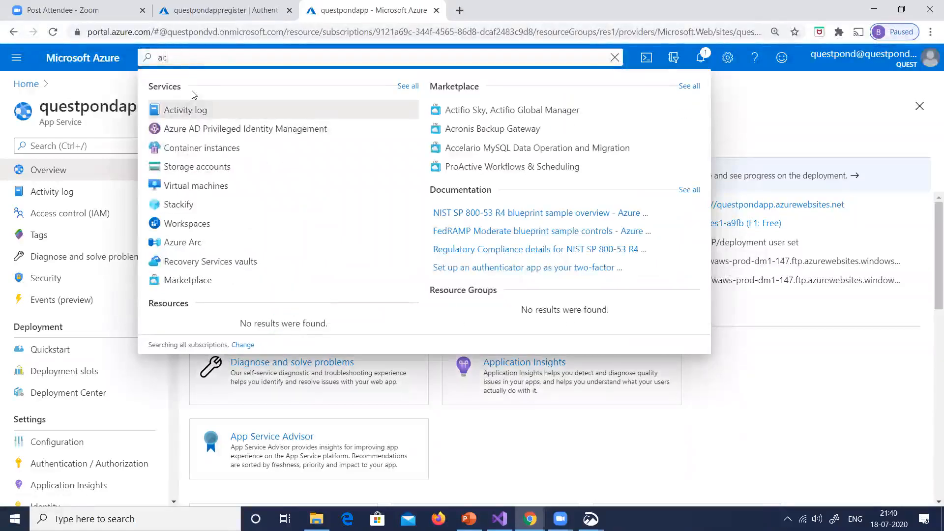
pyautogui.write('zur')
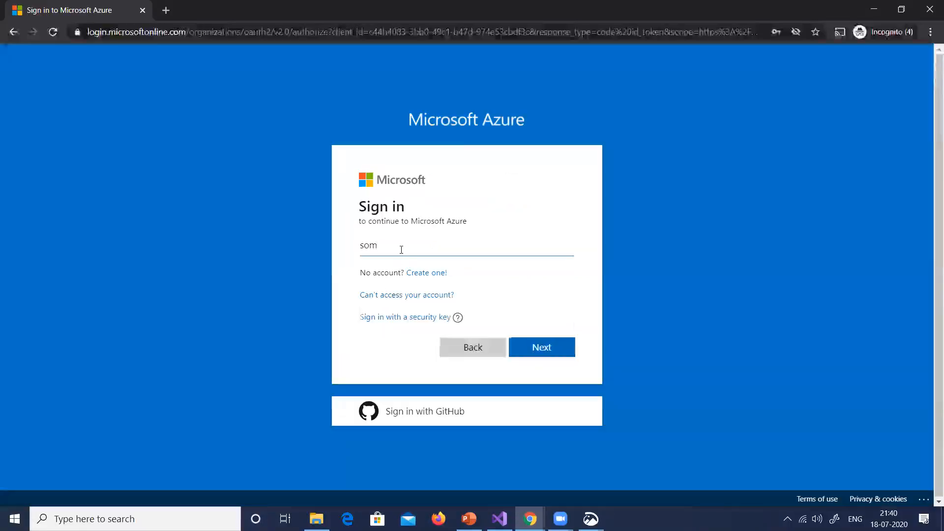
# Fill in the generic test user's sign-in e-mail in the incognito window, reusing the administrator account's domain
pyautogui.doubleClick(400, 248)
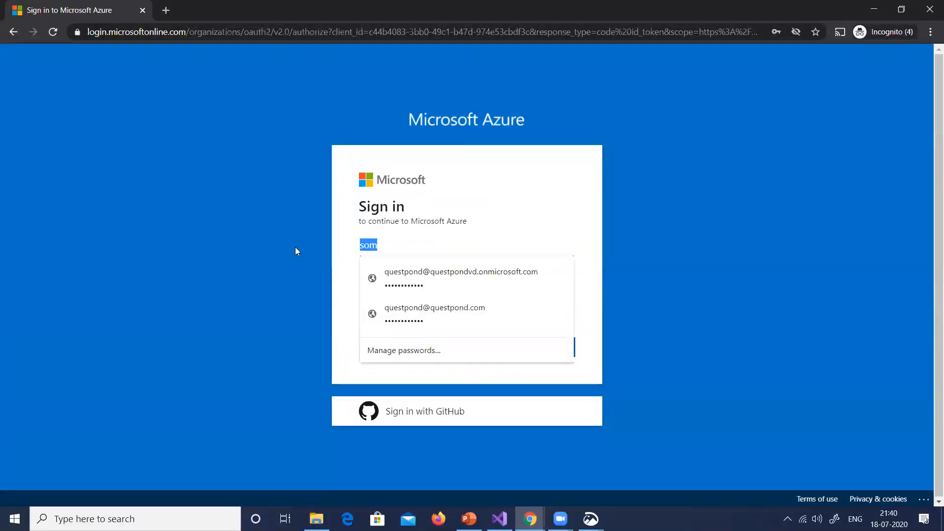
pyautogui.press('Down')
pyautogui.press('Tab')
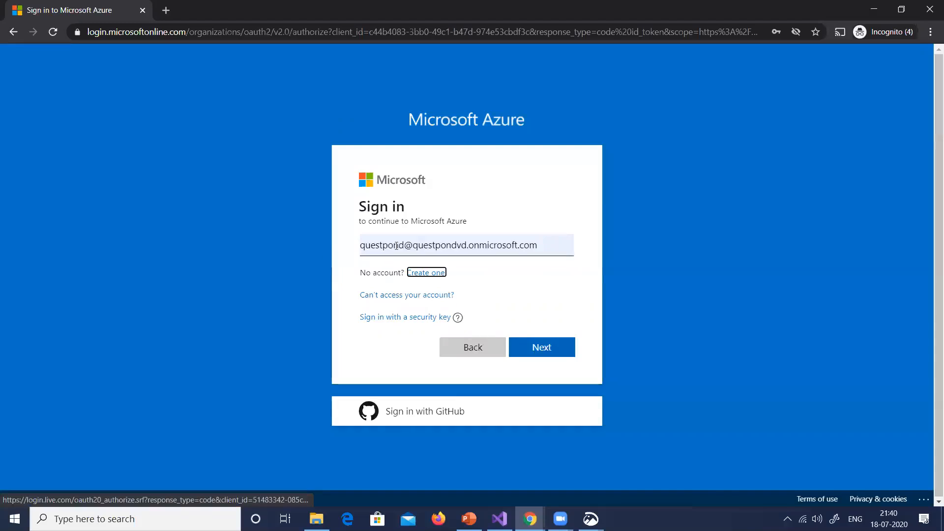
pyautogui.moveTo(404, 245); pyautogui.dragTo(297, 245)
pyautogui.write('someuser')
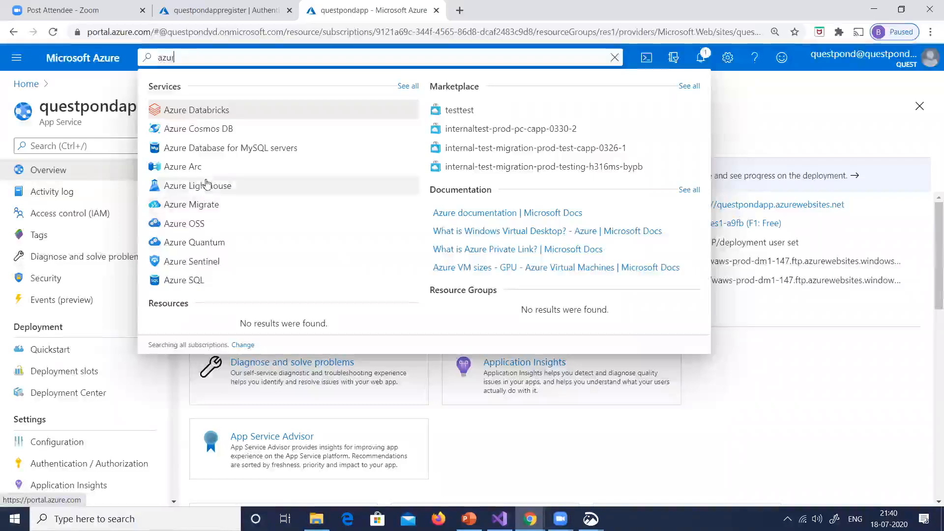
# Open Azure Active Directory's list of all users in the regular window to check the test user's name
pyautogui.write('e acti')
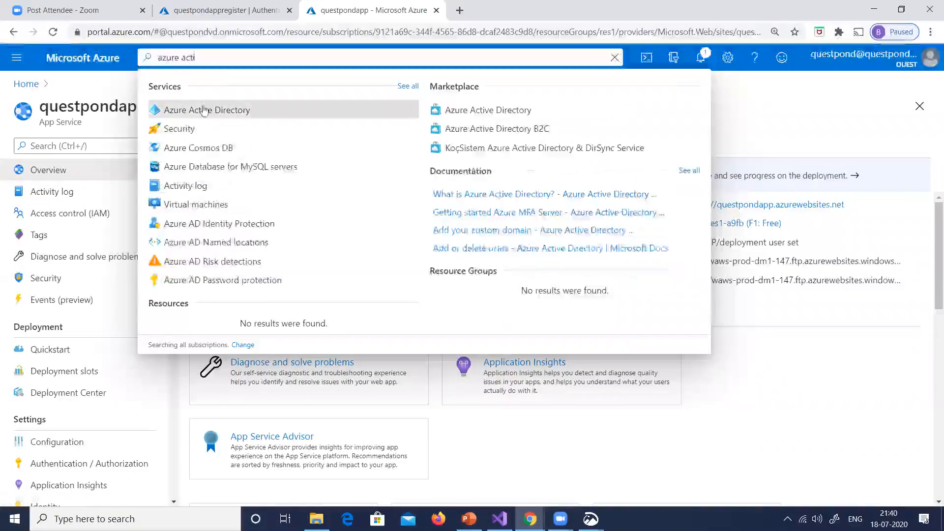
pyautogui.click(205, 109)
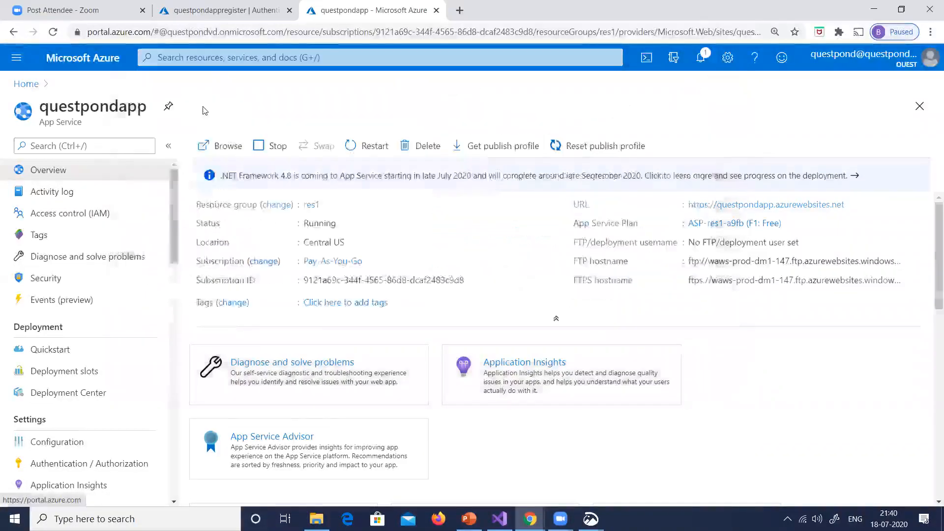
pyautogui.click(56, 255)
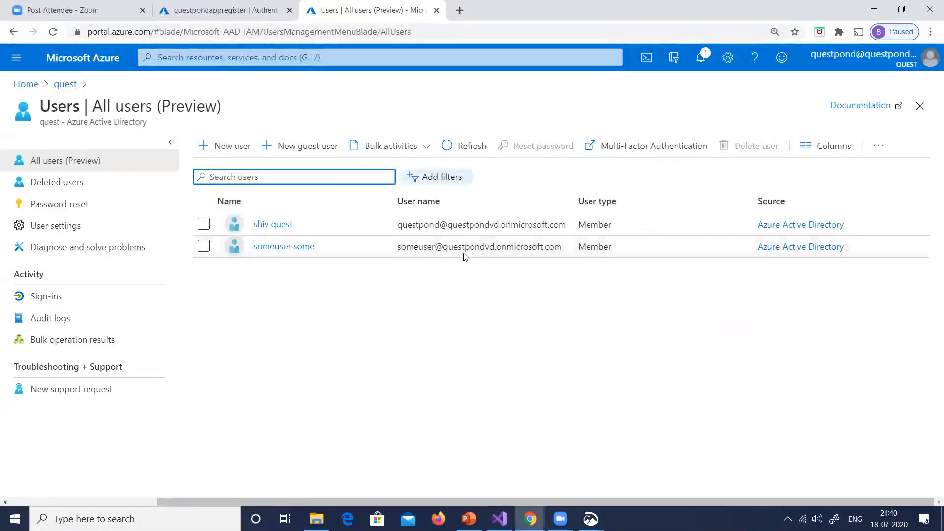
# Sign in to the incognito window as the test user with the account password and continue to the additional security verification
pyautogui.hotkey('alt', 'Tab')
pyautogui.click(527, 348)
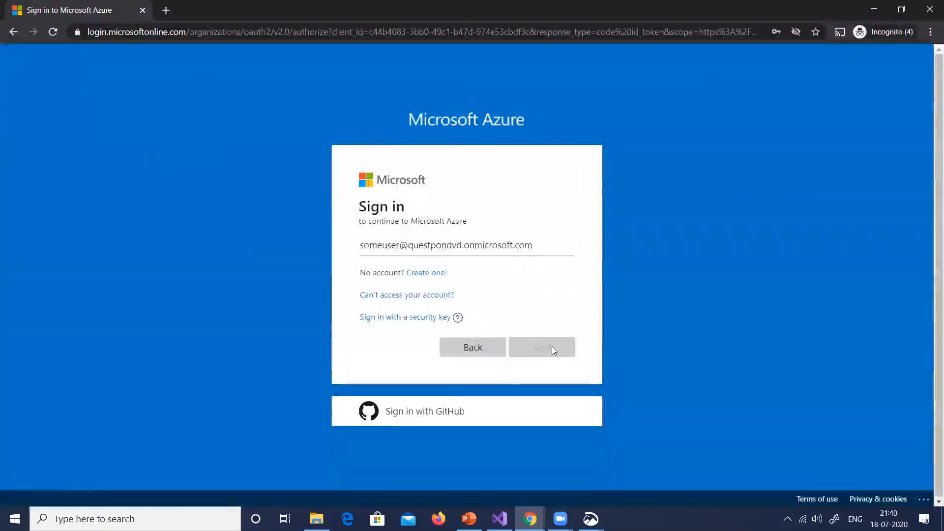
pyautogui.write('••••••••••••')
pyautogui.click(551, 352)
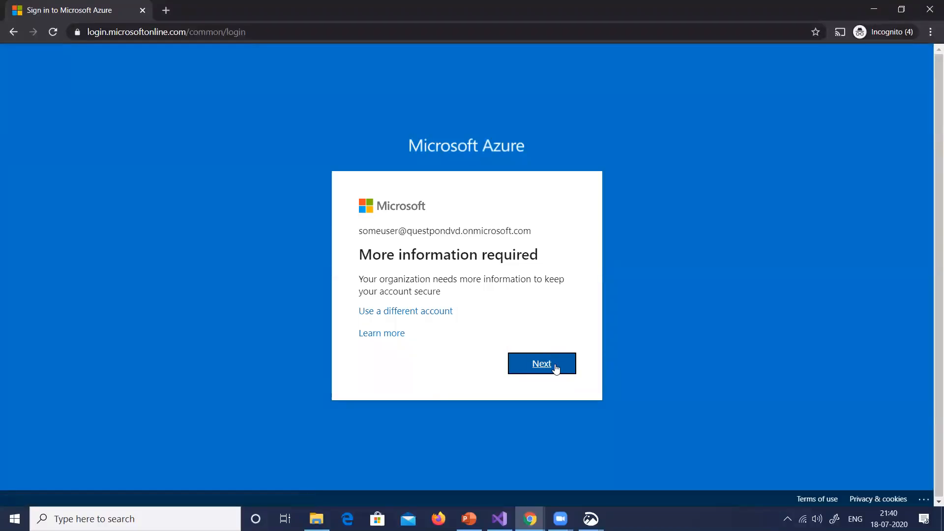
pyautogui.click(556, 368)
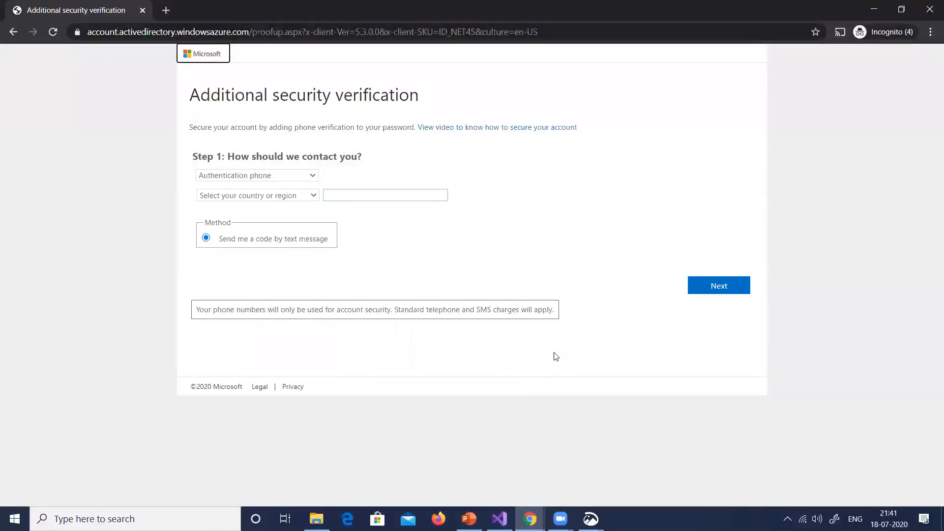
# Reload the Azure portal in the incognito window and pick the signed-in administrator account through the option to use a different account
pyautogui.click(178, 33)
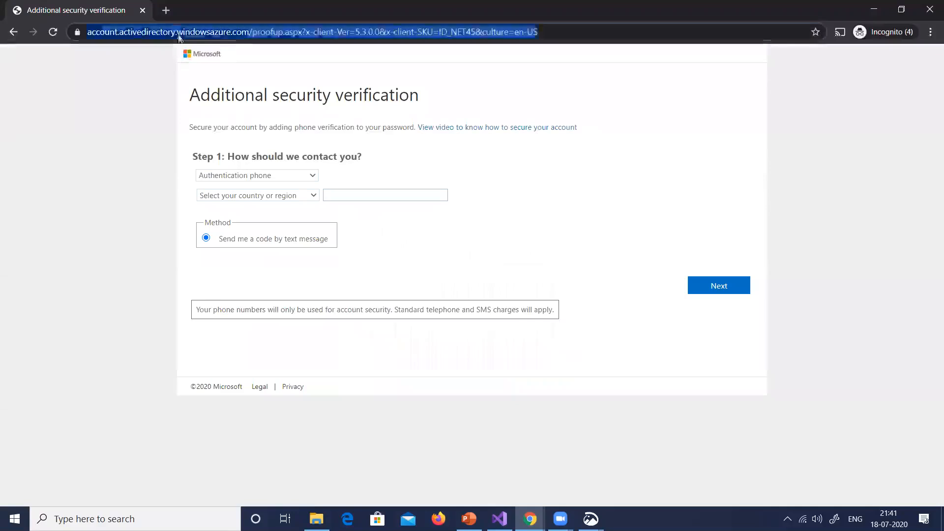
pyautogui.write('por')
pyautogui.press('Return')
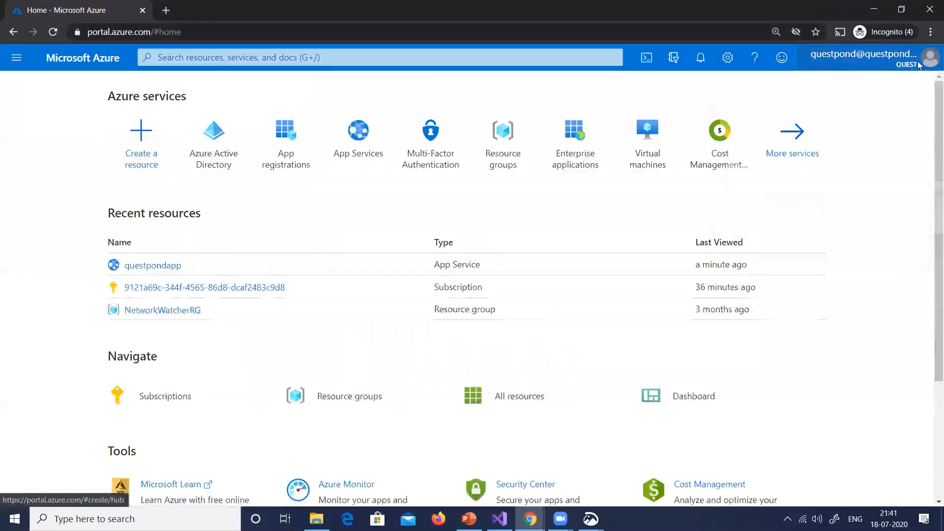
pyautogui.click(880, 58)
pyautogui.click(816, 216)
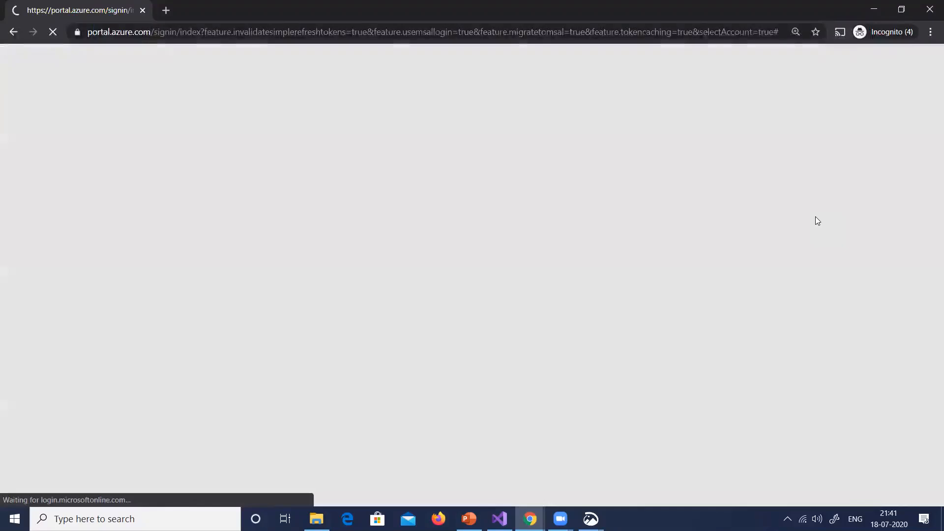
pyautogui.click(451, 302)
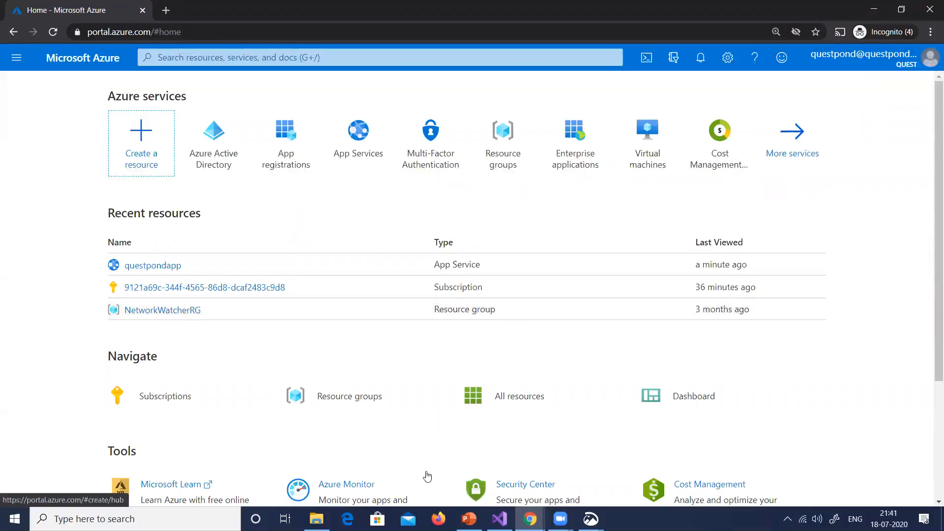
# Switch to the AZ204 presentation in PowerPoint and highlight options C and B and option E's baseline policy wording on slide 35
pyautogui.moveTo(468, 519)
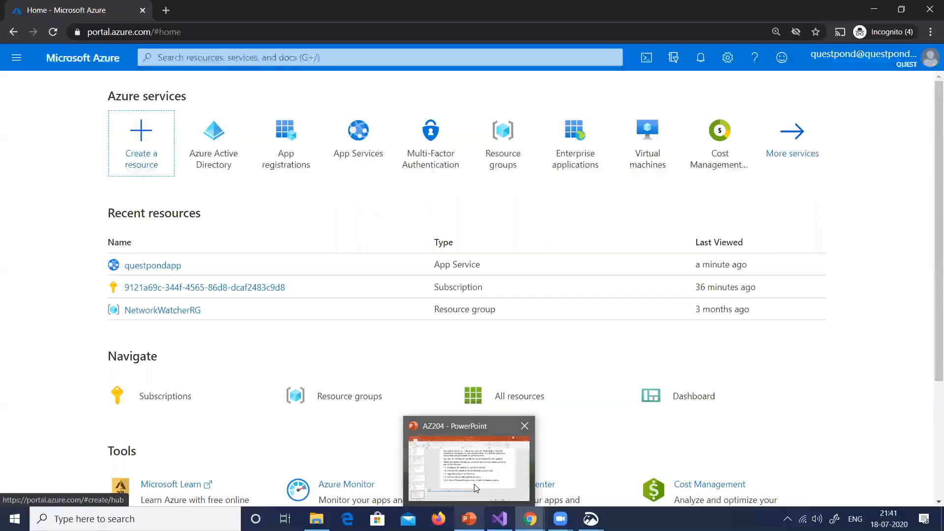
pyautogui.click(477, 464)
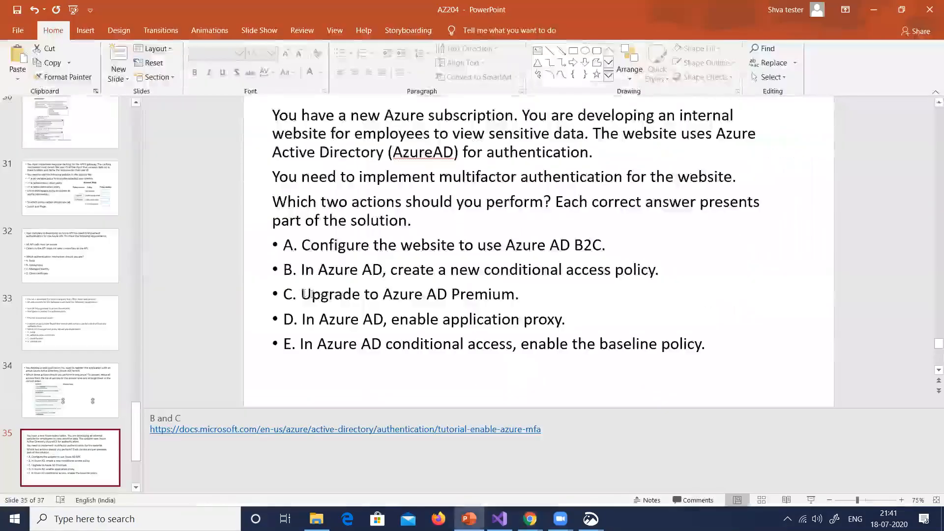
pyautogui.moveTo(297, 294); pyautogui.dragTo(528, 299)
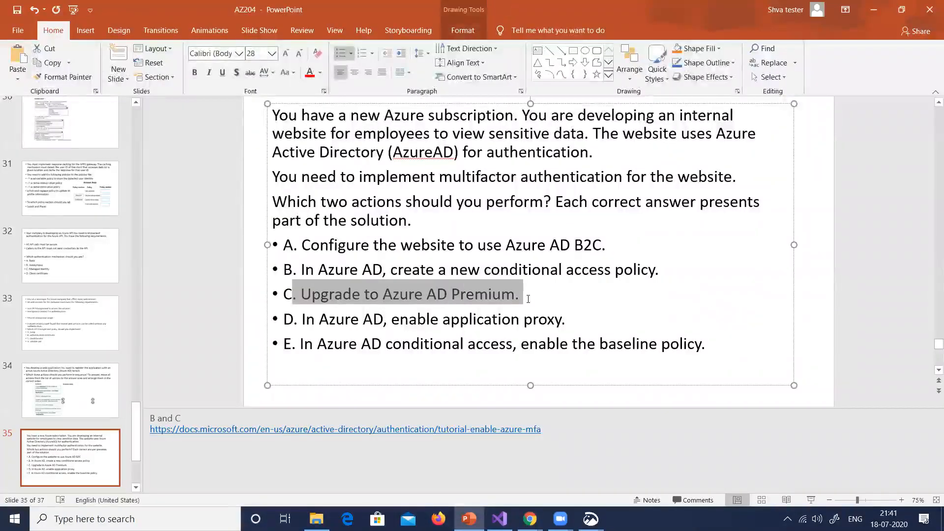
pyautogui.click(511, 319)
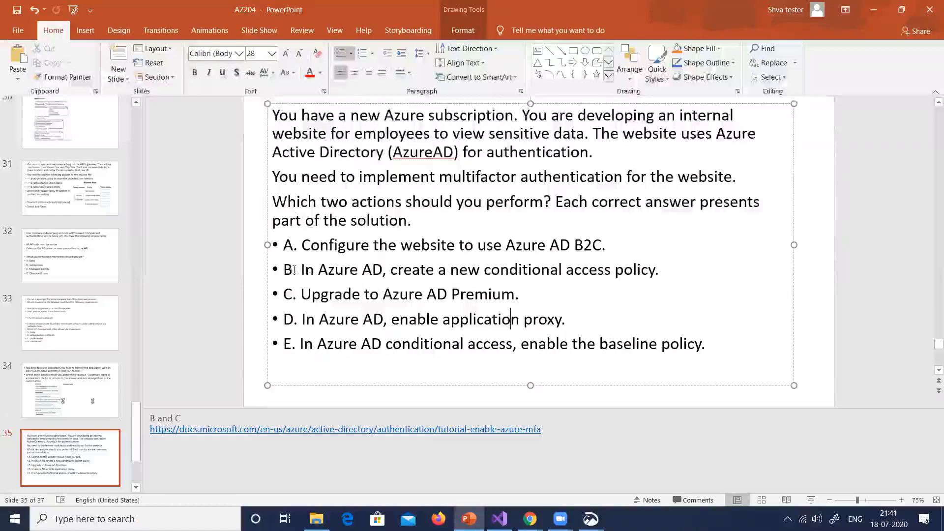
pyautogui.moveTo(293, 270); pyautogui.dragTo(660, 273)
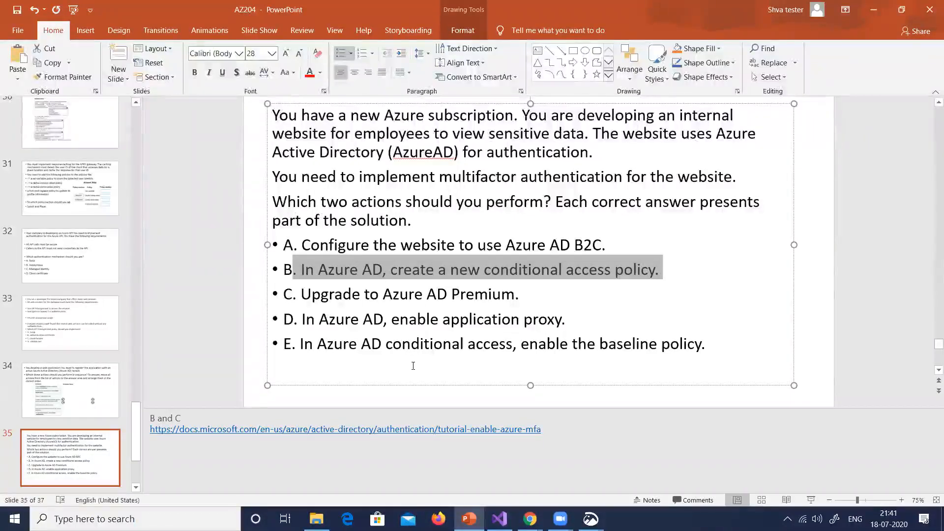
pyautogui.moveTo(552, 347); pyautogui.dragTo(697, 345)
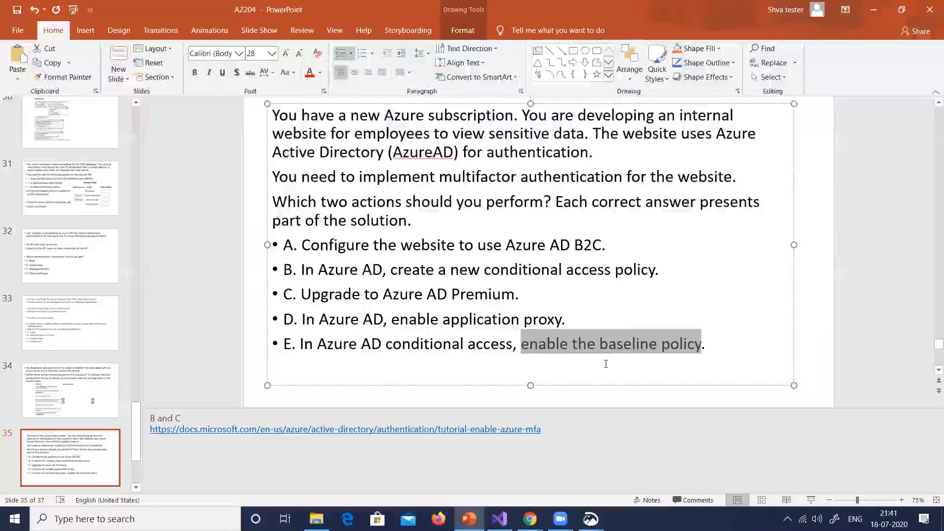
# Highlight option D, the AD wording in option A, option B and option C in turn on slide 35
pyautogui.tripleClick(496, 319)
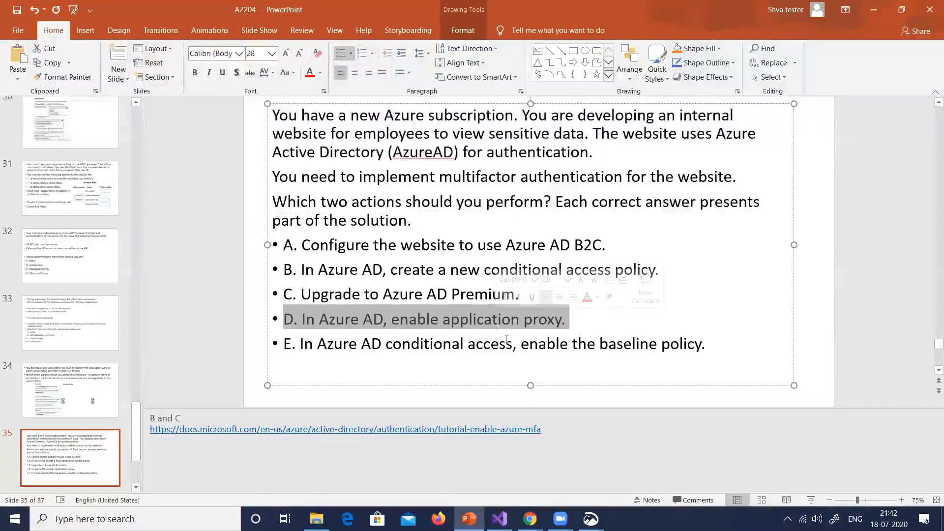
pyautogui.doubleClick(569, 248)
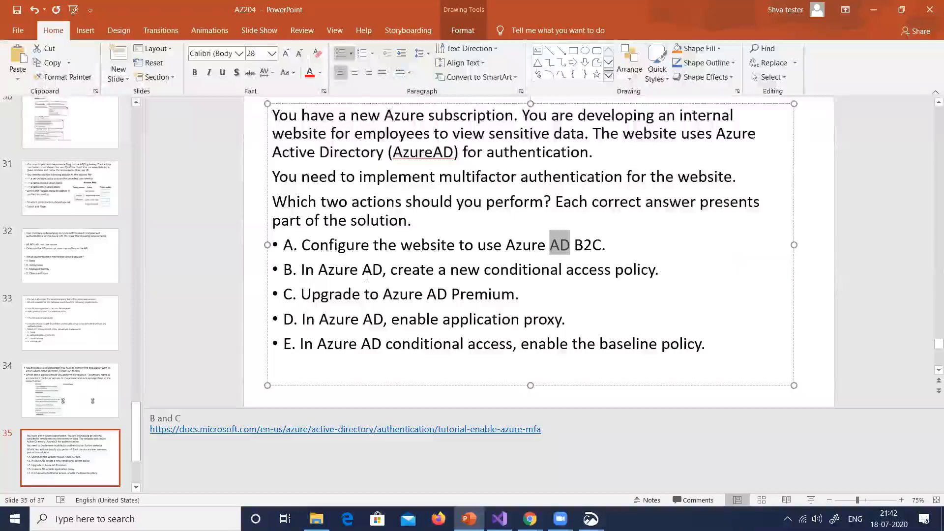
pyautogui.tripleClick(484, 269)
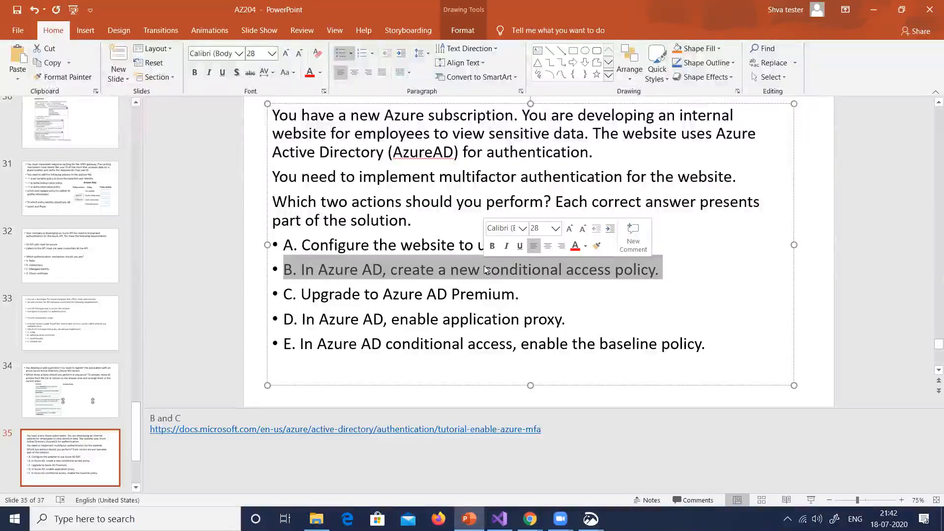
pyautogui.doubleClick(453, 294)
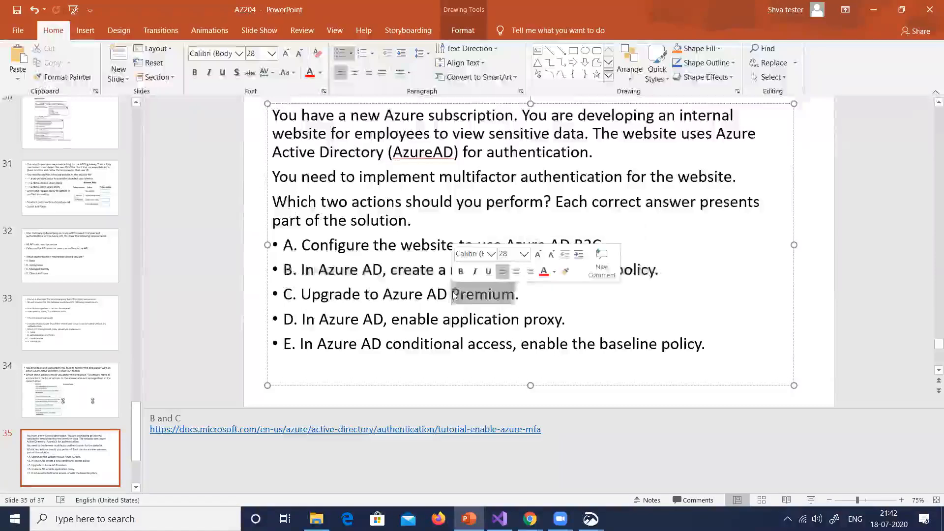
pyautogui.tripleClick(454, 294)
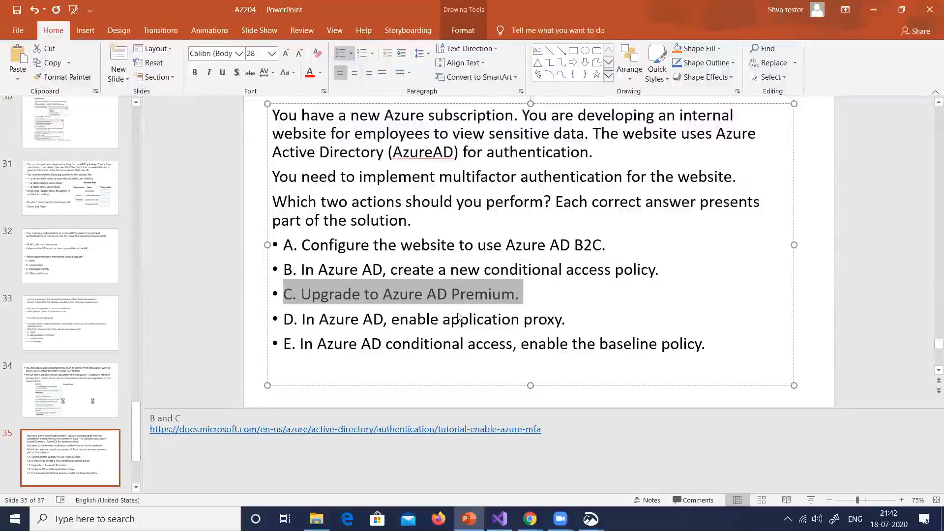
# Open the recent AZ-204 Exam document in Word and read from Question #1 on past Question #2
pyautogui.hotkey('alt', 'Tab')
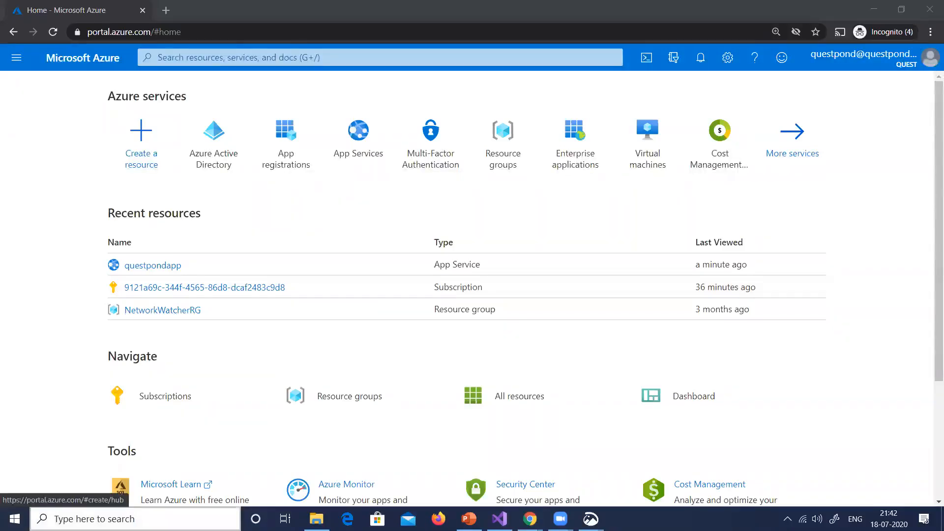
pyautogui.click(172, 519)
pyautogui.write('word')
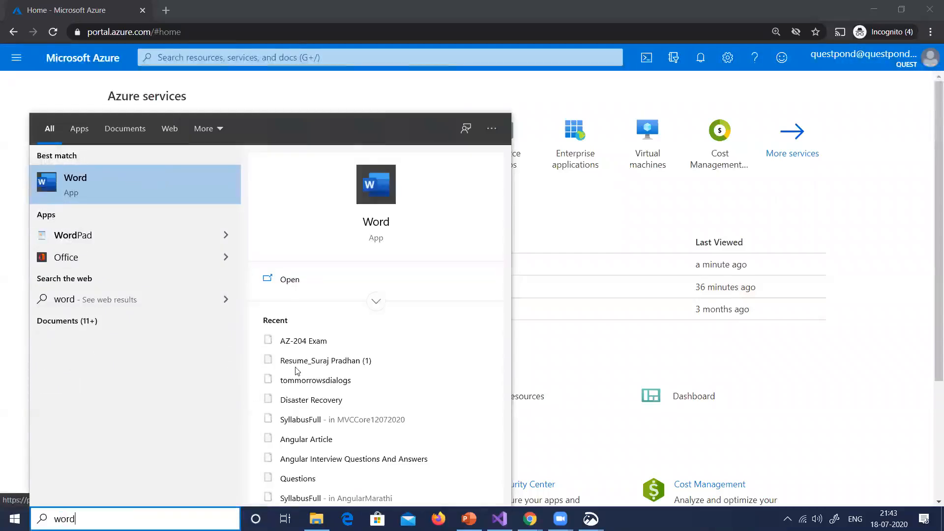
pyautogui.click(303, 341)
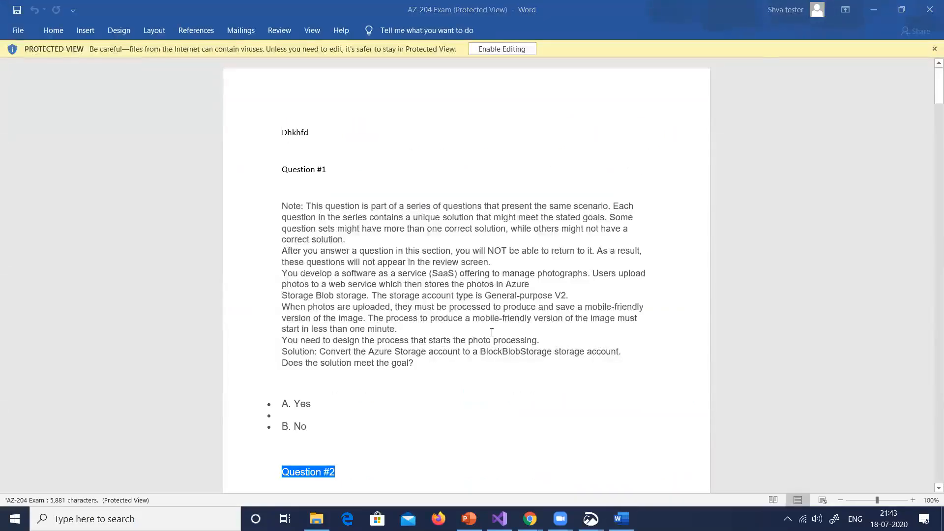
pyautogui.scroll(4, 496, 327)
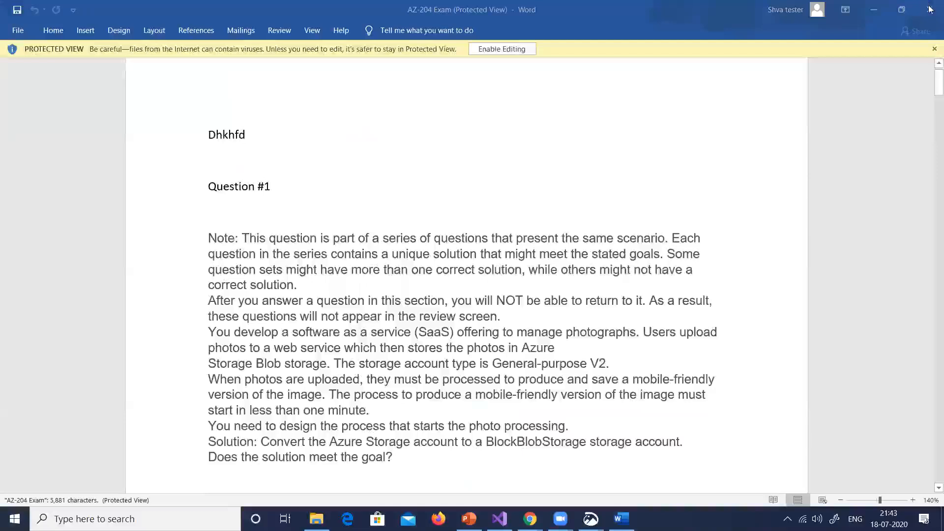
pyautogui.scroll(-4, 618, 422)
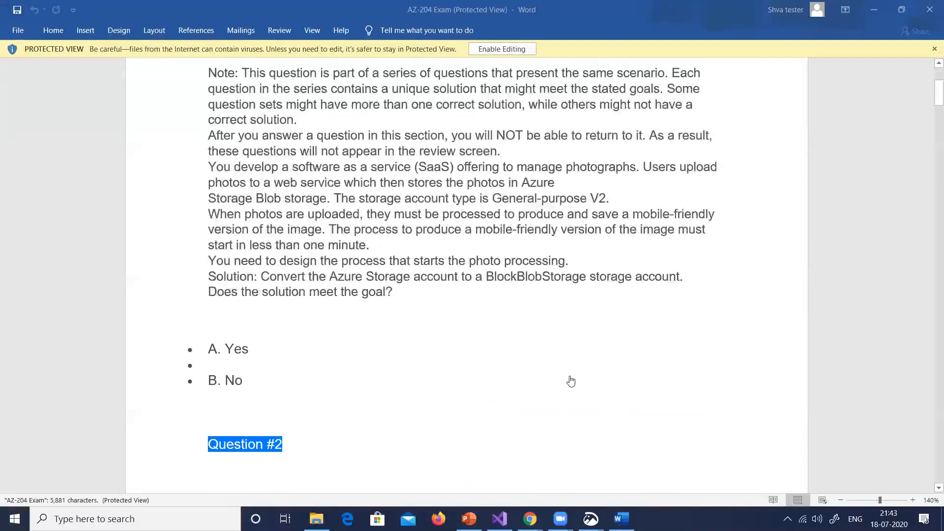
pyautogui.scroll(-3, 570, 381)
pyautogui.scroll(-14, 571, 381)
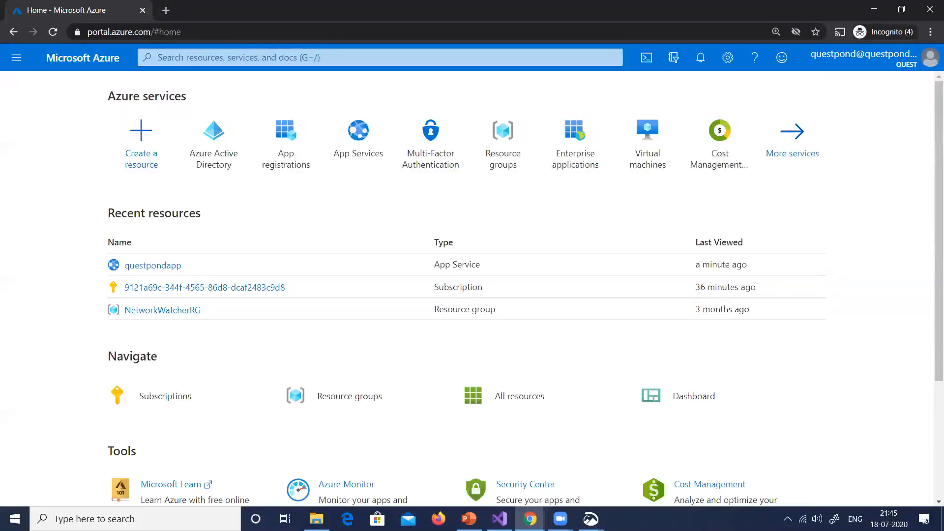
# Return to the AZ204 presentation in PowerPoint and open slide 36 with the Application Insights dependency tracking question
pyautogui.hotkey('alt', 'Tab')
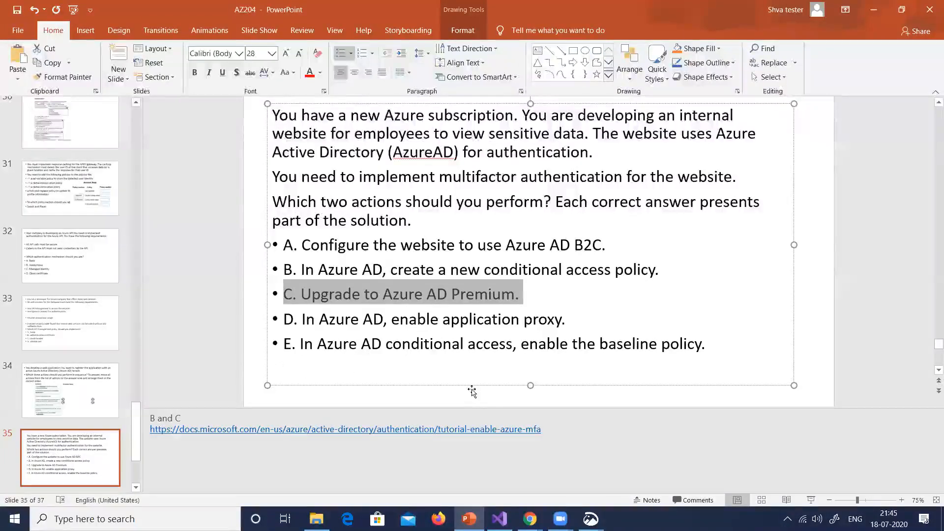
pyautogui.moveTo(469, 519)
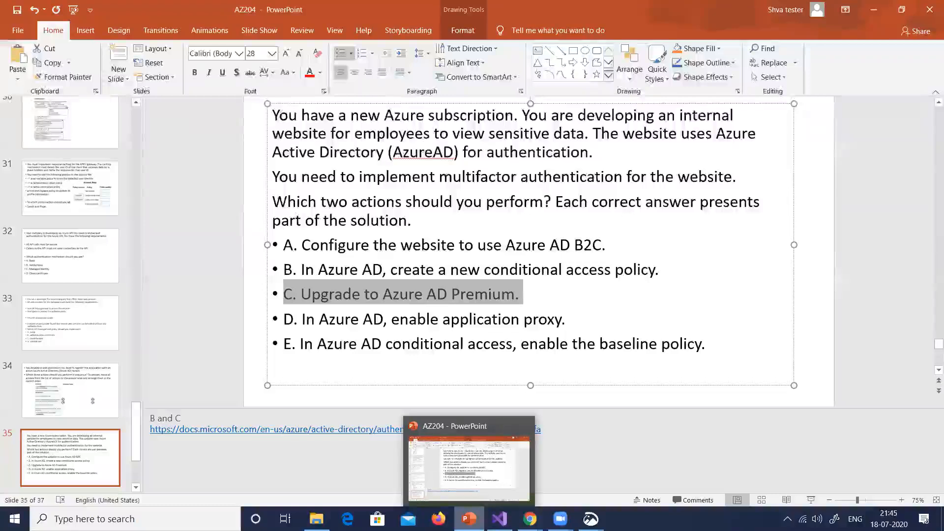
pyautogui.click(96, 423)
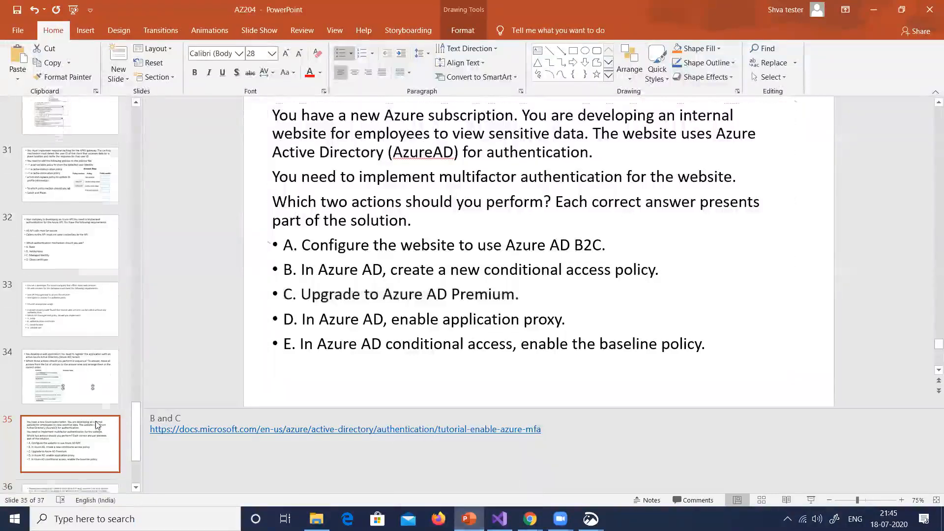
pyautogui.click(80, 487)
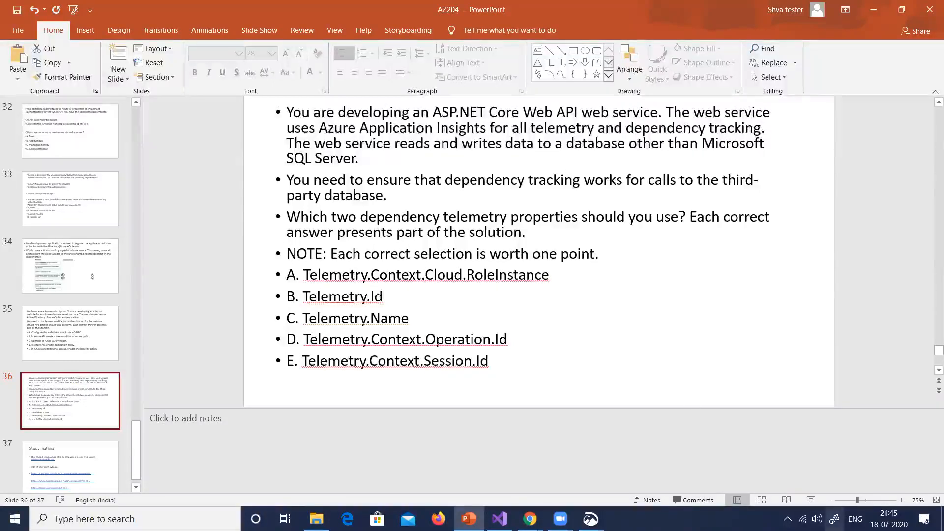
# Open Microsoft Whiteboard and clear the old drawing from its canvas
pyautogui.click(835, 518)
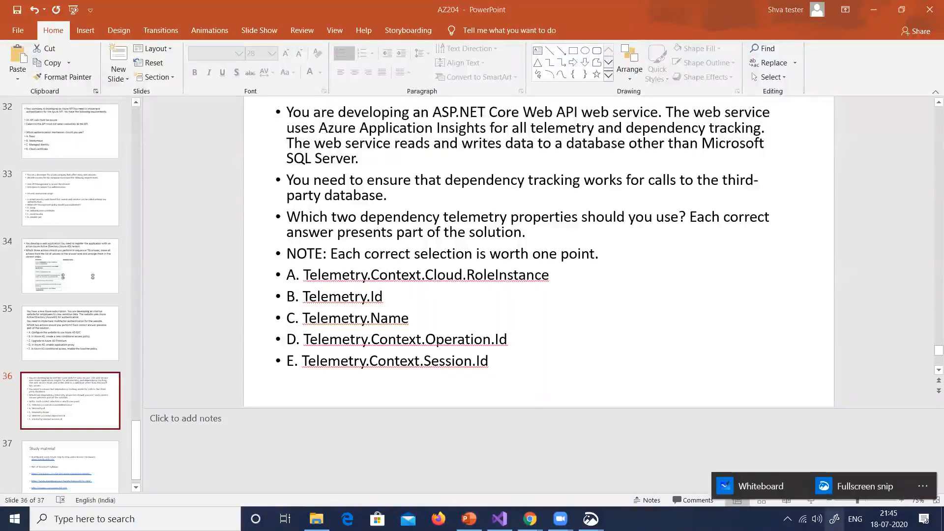
pyautogui.click(760, 486)
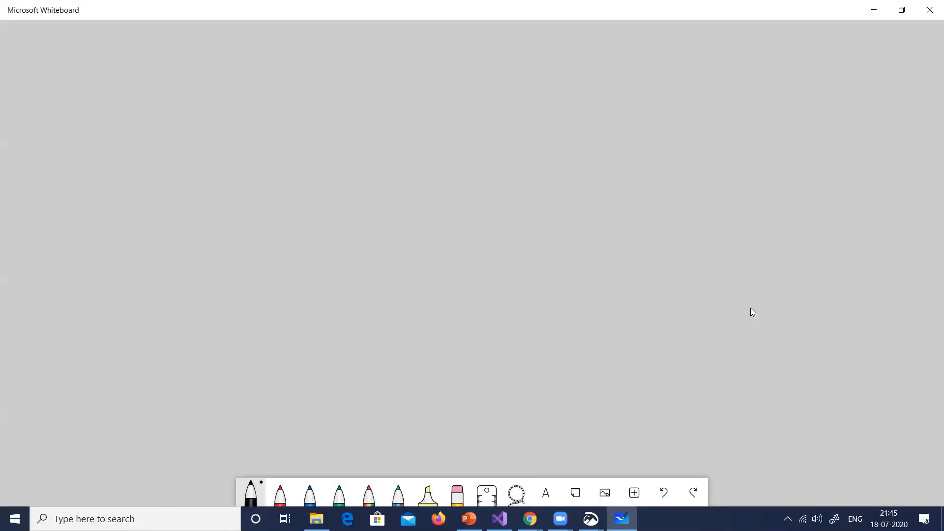
pyautogui.click(895, 66)
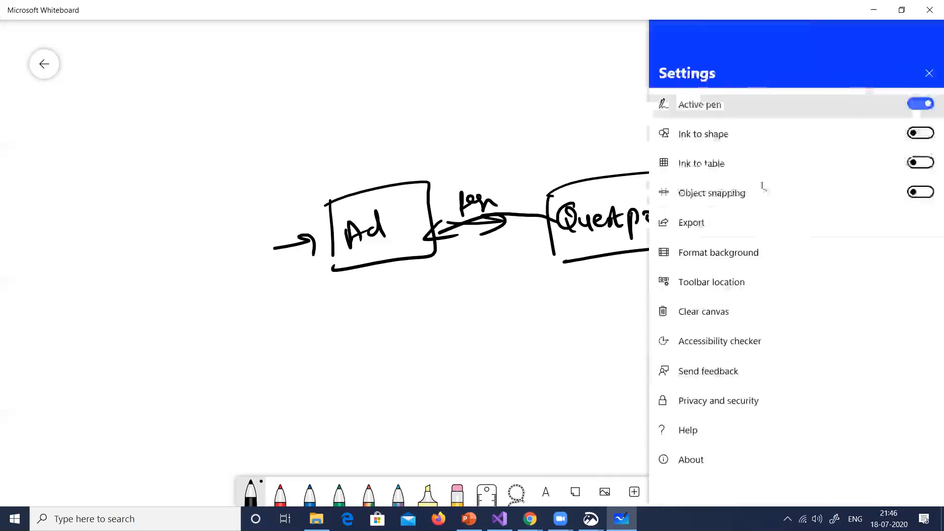
pyautogui.click(709, 317)
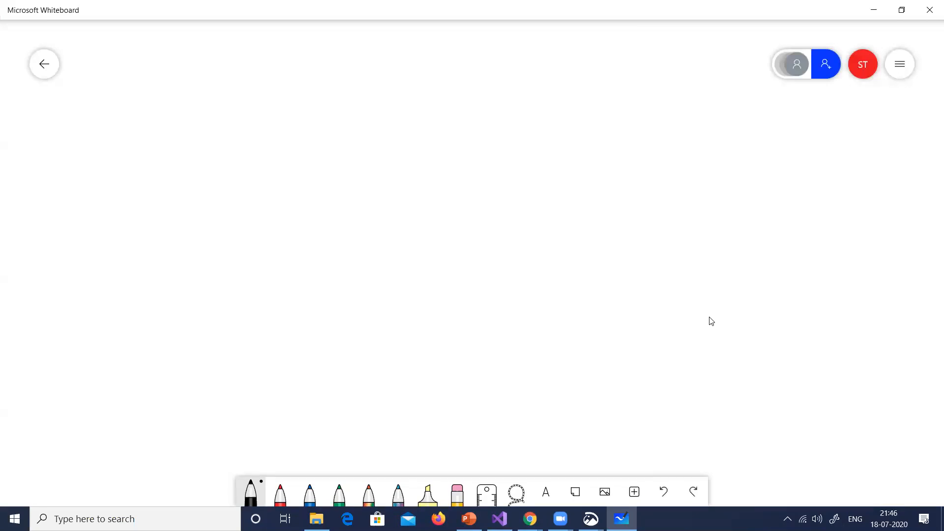
# Handwrite the headings FT, HA and DR in black in a row along the upper part of the canvas
pyautogui.moveTo(257, 76); pyautogui.dragTo(246, 107)
pyautogui.moveTo(244, 96); pyautogui.dragTo(253, 94)
pyautogui.moveTo(269, 83); pyautogui.dragTo(276, 105)
pyautogui.moveTo(360, 73); pyautogui.dragTo(359, 107)
pyautogui.moveTo(357, 90); pyautogui.dragTo(375, 88)
pyautogui.moveTo(376, 81)
pyautogui.mouseDown()
pyautogui.moveTo(382, 103)
pyautogui.moveTo(393, 106)
pyautogui.mouseUp()
pyautogui.moveTo(401, 78); pyautogui.dragTo(411, 106)
pyautogui.moveTo(396, 96); pyautogui.dragTo(408, 96)
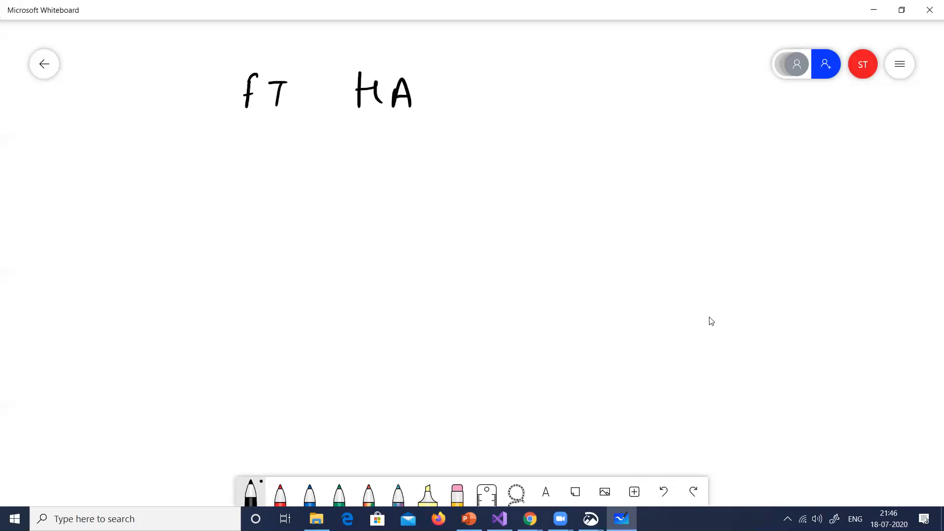
pyautogui.moveTo(503, 75); pyautogui.dragTo(504, 100)
pyautogui.moveTo(505, 74); pyautogui.dragTo(505, 95)
pyautogui.moveTo(532, 82); pyautogui.dragTo(554, 99)
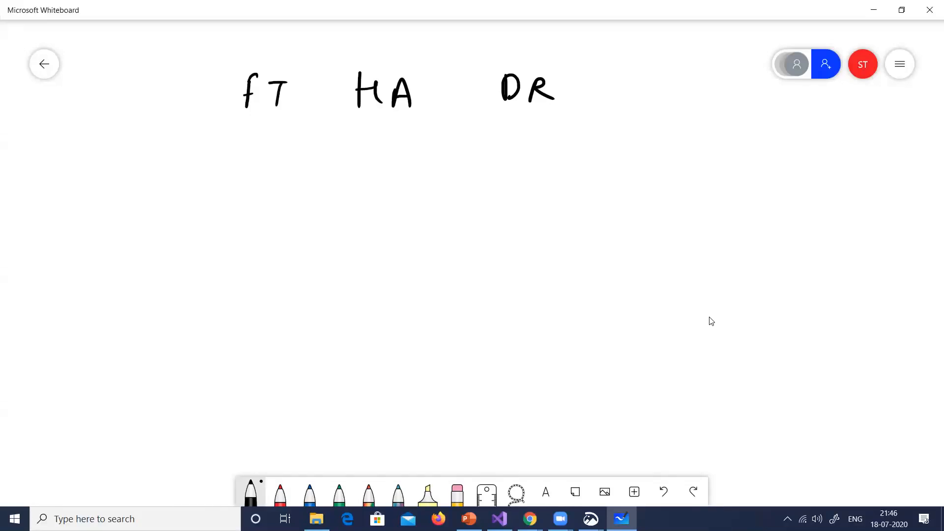
# Touch up the F of FT and draw a short underline beneath each of the three headings
pyautogui.moveTo(250, 101); pyautogui.dragTo(259, 98)
pyautogui.moveTo(234, 128); pyautogui.dragTo(261, 132)
pyautogui.moveTo(361, 134); pyautogui.dragTo(390, 139)
pyautogui.moveTo(503, 139); pyautogui.dragTo(516, 140)
# Sketch a labelled decision diamond below the headings, with an arrow to a box and a stick figure beside the box
pyautogui.moveTo(468, 139)
pyautogui.mouseDown()
pyautogui.moveTo(467, 172)
pyautogui.moveTo(428, 195)
pyautogui.mouseUp()
pyautogui.moveTo(467, 167); pyautogui.dragTo(491, 198)
pyautogui.moveTo(422, 193)
pyautogui.mouseDown()
pyautogui.moveTo(456, 231)
pyautogui.moveTo(486, 208)
pyautogui.mouseUp()
pyautogui.moveTo(455, 193)
pyautogui.mouseDown()
pyautogui.moveTo(447, 206)
pyautogui.moveTo(526, 201)
pyautogui.moveTo(533, 211)
pyautogui.mouseUp()
pyautogui.moveTo(574, 166)
pyautogui.mouseDown()
pyautogui.moveTo(564, 227)
pyautogui.moveTo(588, 226)
pyautogui.mouseUp()
pyautogui.moveTo(675, 187); pyautogui.dragTo(663, 214)
pyautogui.moveTo(662, 209); pyautogui.dragTo(688, 207)
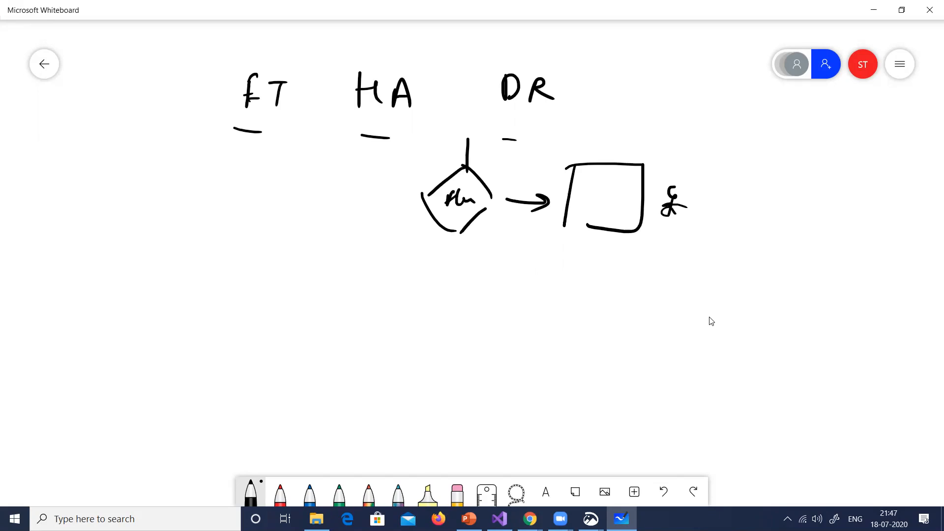
# Label the flowchart box DR and sketch a small vehicle beside the stick figure
pyautogui.moveTo(534, 152); pyautogui.dragTo(534, 169)
pyautogui.moveTo(534, 151)
pyautogui.mouseDown()
pyautogui.moveTo(534, 169)
pyautogui.moveTo(549, 166)
pyautogui.mouseUp()
pyautogui.moveTo(549, 150); pyautogui.dragTo(563, 168)
pyautogui.moveTo(698, 213)
pyautogui.mouseDown()
pyautogui.moveTo(712, 214)
pyautogui.moveTo(702, 230)
pyautogui.mouseUp()
pyautogui.moveTo(713, 216)
pyautogui.mouseDown()
pyautogui.moveTo(720, 193)
pyautogui.moveTo(733, 213)
pyautogui.mouseUp()
pyautogui.moveTo(733, 215)
pyautogui.mouseDown()
pyautogui.moveTo(757, 218)
pyautogui.moveTo(752, 231)
pyautogui.mouseUp()
pyautogui.moveTo(717, 225)
pyautogui.mouseDown()
pyautogui.moveTo(714, 233)
pyautogui.moveTo(717, 225)
pyautogui.mouseUp()
pyautogui.moveTo(733, 223); pyautogui.dragTo(736, 228)
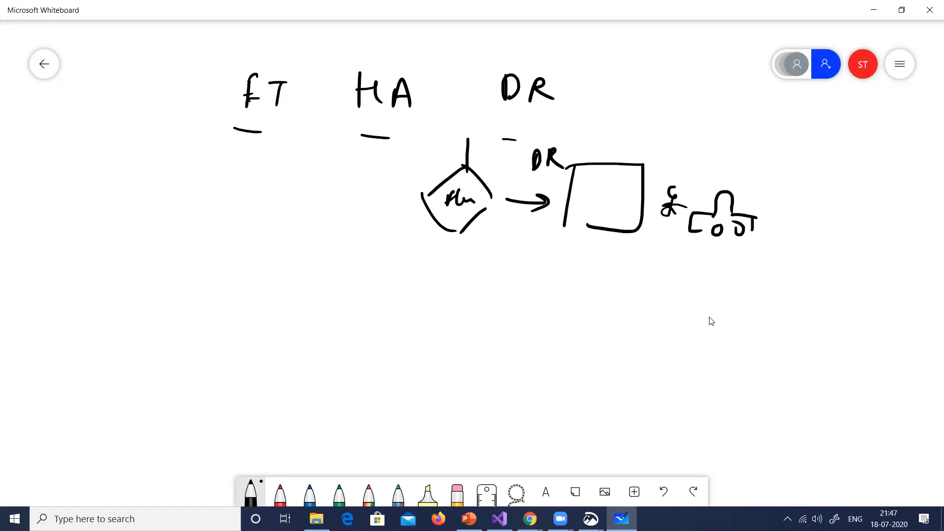
# Draw a second decision diamond connected beneath the first and label the first diamond's branches yes and no
pyautogui.moveTo(459, 229); pyautogui.dragTo(457, 256)
pyautogui.moveTo(414, 302)
pyautogui.mouseDown()
pyautogui.moveTo(486, 310)
pyautogui.moveTo(453, 347)
pyautogui.mouseUp()
pyautogui.moveTo(486, 316); pyautogui.dragTo(459, 339)
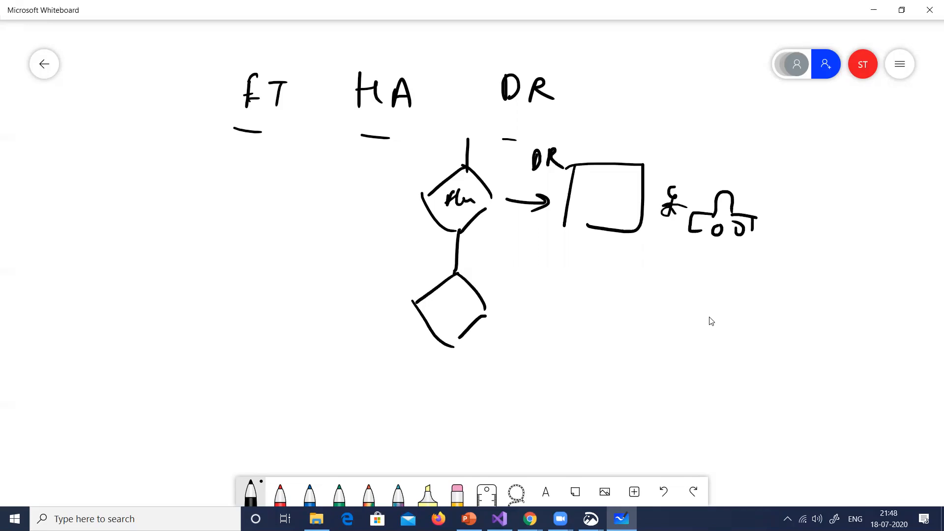
pyautogui.moveTo(505, 173); pyautogui.dragTo(511, 192)
pyautogui.moveTo(514, 185); pyautogui.dragTo(530, 183)
pyautogui.moveTo(469, 238); pyautogui.dragTo(493, 227)
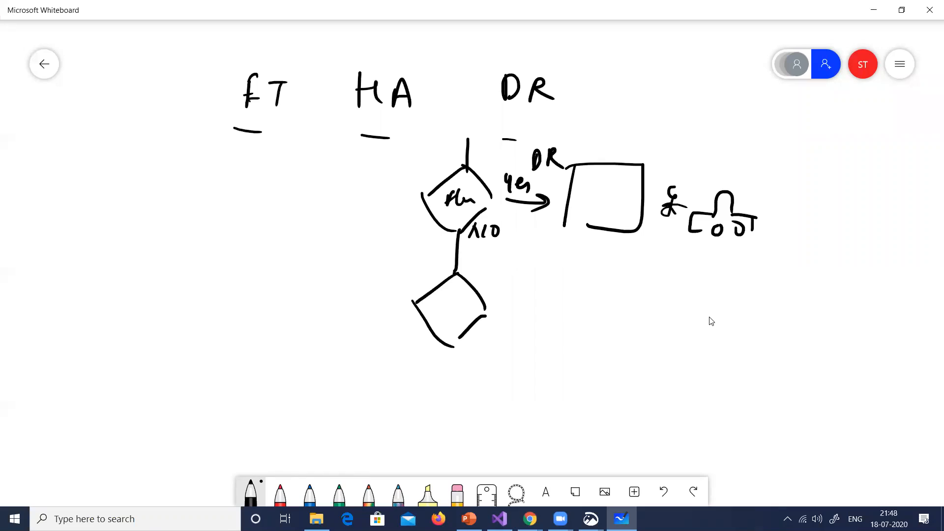
# Label the second diamond "down" and add a yes arrow on its right side with 15-1 written above it
pyautogui.moveTo(486, 315); pyautogui.dragTo(522, 327)
pyautogui.moveTo(512, 290)
pyautogui.mouseDown()
pyautogui.moveTo(515, 307)
pyautogui.moveTo(535, 300)
pyautogui.mouseUp()
pyautogui.moveTo(438, 302); pyautogui.dragTo(437, 309)
pyautogui.moveTo(447, 302); pyautogui.dragTo(464, 302)
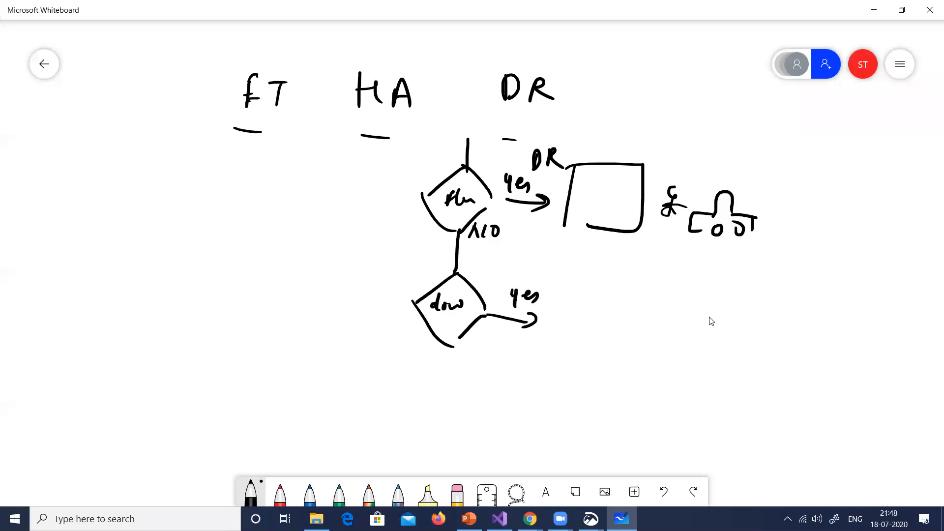
pyautogui.moveTo(510, 261); pyautogui.dragTo(516, 276)
pyautogui.moveTo(520, 260); pyautogui.dragTo(529, 261)
pyautogui.moveTo(524, 268); pyautogui.dragTo(547, 272)
# Draw two boxes labelled VM side by side beyond the second diamond's yes arrow
pyautogui.moveTo(578, 326); pyautogui.dragTo(573, 370)
pyautogui.moveTo(578, 319)
pyautogui.mouseDown()
pyautogui.moveTo(645, 324)
pyautogui.moveTo(601, 366)
pyautogui.moveTo(598, 334)
pyautogui.mouseUp()
pyautogui.moveTo(600, 347)
pyautogui.mouseDown()
pyautogui.moveTo(614, 340)
pyautogui.moveTo(623, 347)
pyautogui.mouseUp()
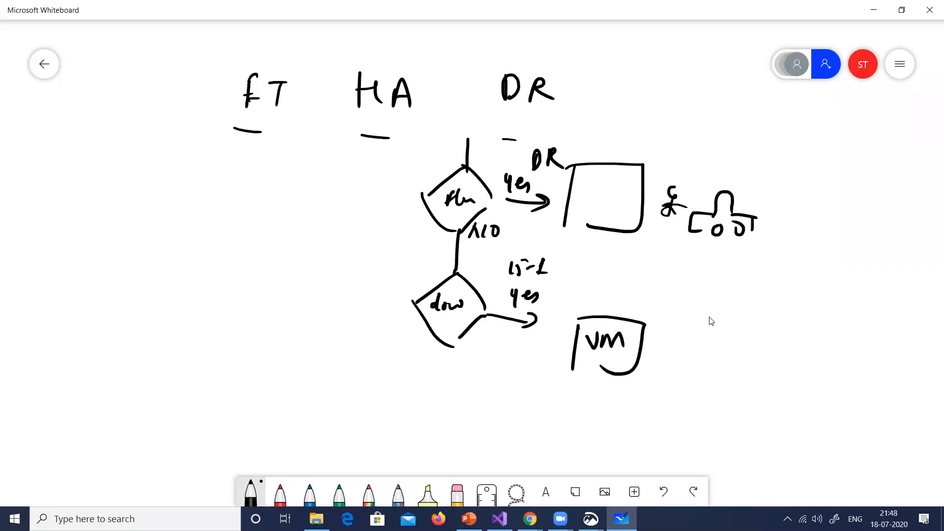
pyautogui.moveTo(731, 326)
pyautogui.mouseDown()
pyautogui.moveTo(729, 364)
pyautogui.moveTo(804, 319)
pyautogui.mouseUp()
pyautogui.moveTo(805, 321); pyautogui.dragTo(757, 367)
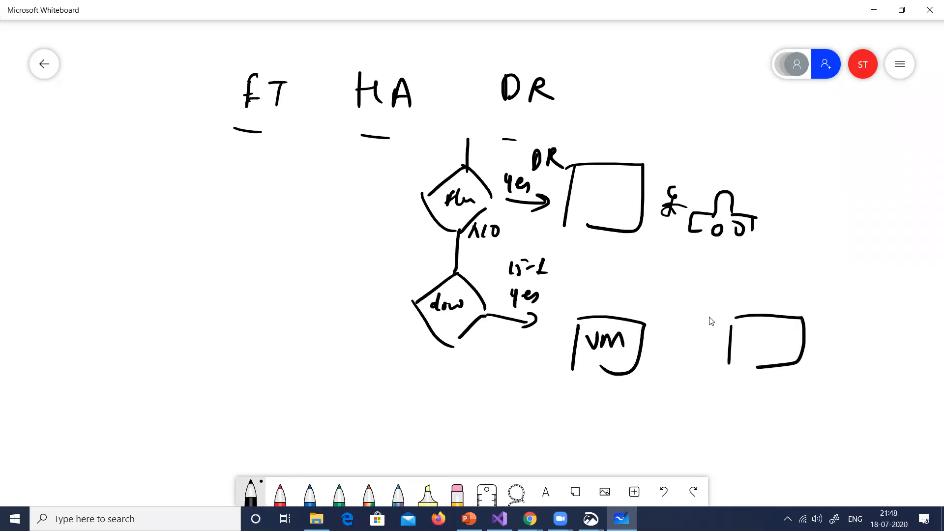
pyautogui.moveTo(747, 331)
pyautogui.mouseDown()
pyautogui.moveTo(750, 341)
pyautogui.moveTo(761, 334)
pyautogui.mouseUp()
pyautogui.moveTo(764, 347); pyautogui.dragTo(787, 339)
# Cross out the first VM in red and draw a labelled red curved arrow from it to the second VM
pyautogui.click(280, 492)
pyautogui.moveTo(617, 315); pyautogui.dragTo(565, 368)
pyautogui.moveTo(581, 310); pyautogui.dragTo(632, 358)
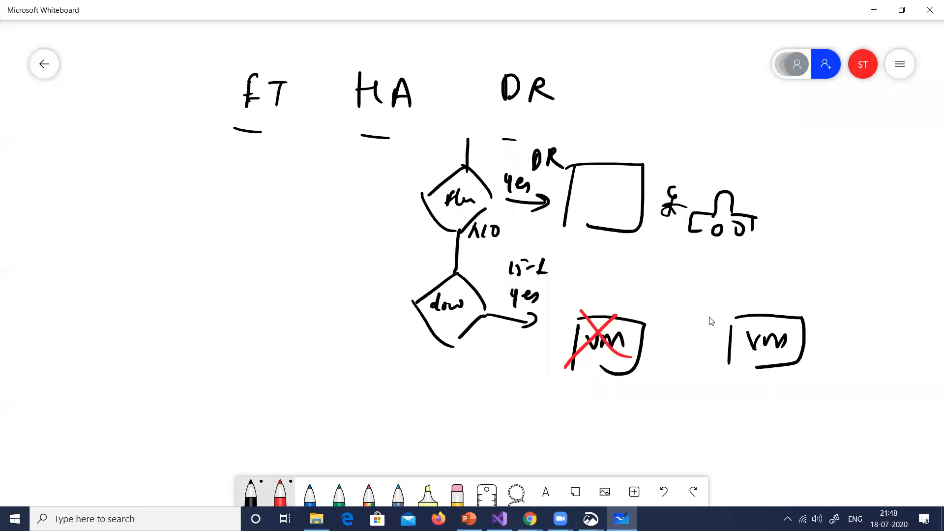
pyautogui.moveTo(630, 325)
pyautogui.mouseDown()
pyautogui.moveTo(657, 303)
pyautogui.moveTo(740, 314)
pyautogui.moveTo(725, 317)
pyautogui.mouseUp()
pyautogui.moveTo(670, 273); pyautogui.dragTo(686, 284)
pyautogui.moveTo(685, 278); pyautogui.dragTo(708, 281)
pyautogui.moveTo(708, 278); pyautogui.dragTo(723, 275)
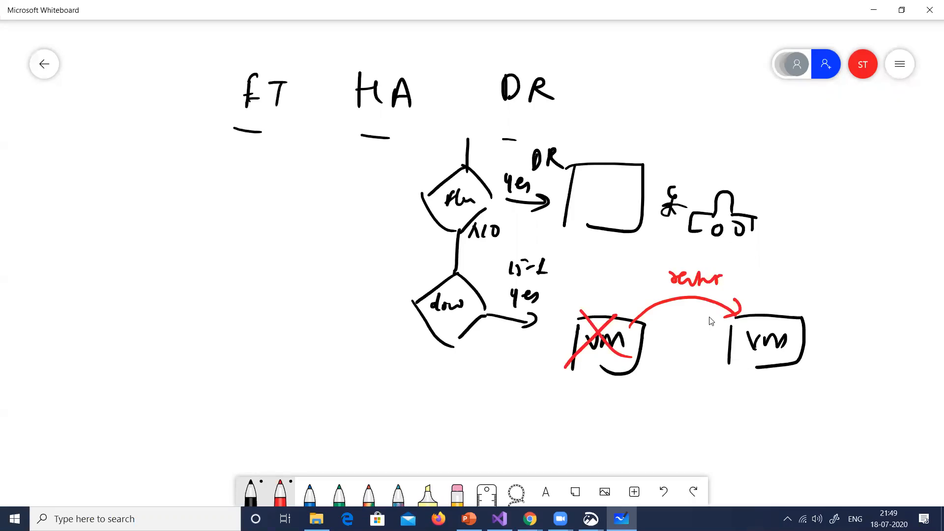
# Annotate the VM pair in red with HA between them, a note under and a tick above the second VM, and a down arrow
pyautogui.moveTo(740, 382)
pyautogui.mouseDown()
pyautogui.moveTo(745, 368)
pyautogui.moveTo(796, 388)
pyautogui.mouseUp()
pyautogui.moveTo(648, 379)
pyautogui.mouseDown()
pyautogui.moveTo(643, 402)
pyautogui.moveTo(654, 388)
pyautogui.mouseUp()
pyautogui.moveTo(653, 383); pyautogui.dragTo(652, 400)
pyautogui.moveTo(663, 399)
pyautogui.mouseDown()
pyautogui.moveTo(673, 379)
pyautogui.moveTo(681, 396)
pyautogui.mouseUp()
pyautogui.moveTo(667, 391); pyautogui.dragTo(678, 390)
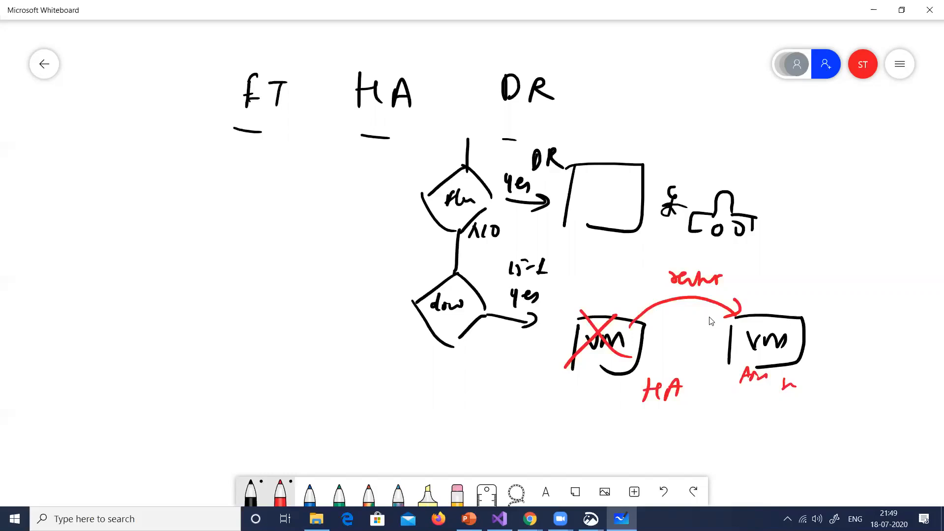
pyautogui.moveTo(769, 294); pyautogui.dragTo(792, 293)
pyautogui.moveTo(530, 361)
pyautogui.mouseDown()
pyautogui.moveTo(523, 392)
pyautogui.moveTo(527, 385)
pyautogui.mouseUp()
# Draw a black arrow out of the second diamond's left side and label it no
pyautogui.click(251, 491)
pyautogui.moveTo(418, 304)
pyautogui.mouseDown()
pyautogui.moveTo(383, 307)
pyautogui.moveTo(396, 317)
pyautogui.mouseUp()
pyautogui.moveTo(358, 292); pyautogui.dragTo(375, 289)
pyautogui.moveTo(382, 281)
pyautogui.mouseDown()
pyautogui.moveTo(386, 288)
pyautogui.moveTo(379, 278)
pyautogui.mouseUp()
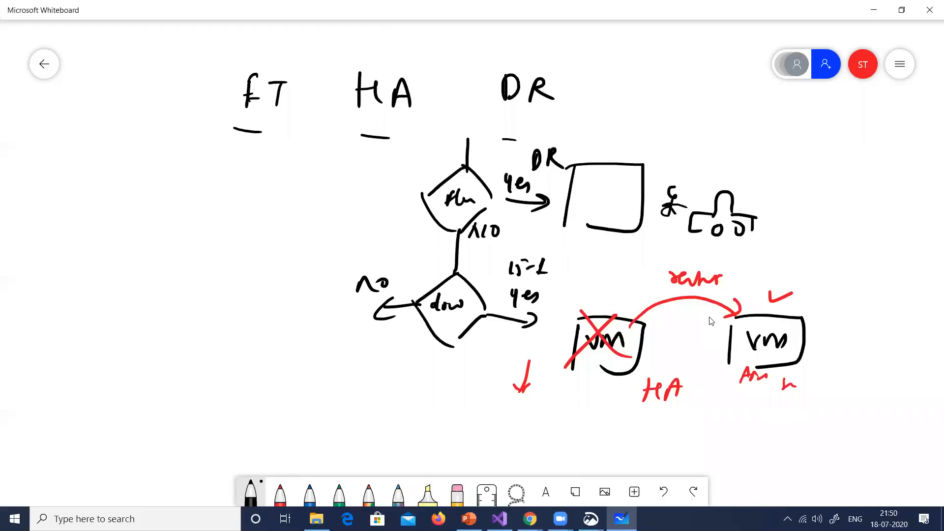
# Draw two boxes labelled M side by side beyond the no arrow
pyautogui.moveTo(153, 313); pyautogui.dragTo(148, 349)
pyautogui.moveTo(147, 311)
pyautogui.mouseDown()
pyautogui.moveTo(196, 305)
pyautogui.moveTo(176, 360)
pyautogui.mouseUp()
pyautogui.moveTo(166, 349)
pyautogui.mouseDown()
pyautogui.moveTo(168, 332)
pyautogui.moveTo(196, 340)
pyautogui.mouseUp()
pyautogui.moveTo(283, 316)
pyautogui.mouseDown()
pyautogui.moveTo(283, 351)
pyautogui.moveTo(323, 339)
pyautogui.mouseUp()
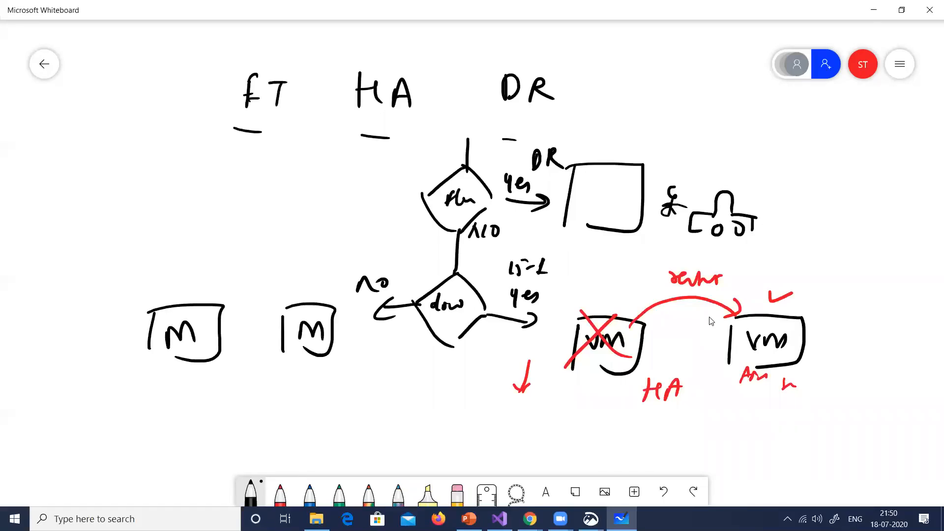
# Link the two M boxes with a labelled double-headed arrow and draw a wide rectangle beneath them
pyautogui.moveTo(228, 321)
pyautogui.mouseDown()
pyautogui.moveTo(223, 332)
pyautogui.moveTo(266, 329)
pyautogui.mouseUp()
pyautogui.moveTo(259, 323); pyautogui.dragTo(265, 328)
pyautogui.moveTo(265, 329)
pyautogui.mouseDown()
pyautogui.moveTo(257, 334)
pyautogui.moveTo(239, 318)
pyautogui.moveTo(245, 325)
pyautogui.mouseUp()
pyautogui.moveTo(248, 312); pyautogui.dragTo(261, 314)
pyautogui.moveTo(260, 308); pyautogui.dragTo(267, 319)
pyautogui.moveTo(157, 387); pyautogui.dragTo(157, 419)
pyautogui.moveTo(146, 389)
pyautogui.mouseDown()
pyautogui.moveTo(196, 384)
pyautogui.moveTo(275, 417)
pyautogui.moveTo(164, 423)
pyautogui.mouseUp()
pyautogui.moveTo(197, 398); pyautogui.dragTo(213, 414)
pyautogui.moveTo(221, 404); pyautogui.dragTo(233, 409)
pyautogui.moveTo(238, 402); pyautogui.dragTo(255, 407)
pyautogui.moveTo(256, 391); pyautogui.dragTo(258, 407)
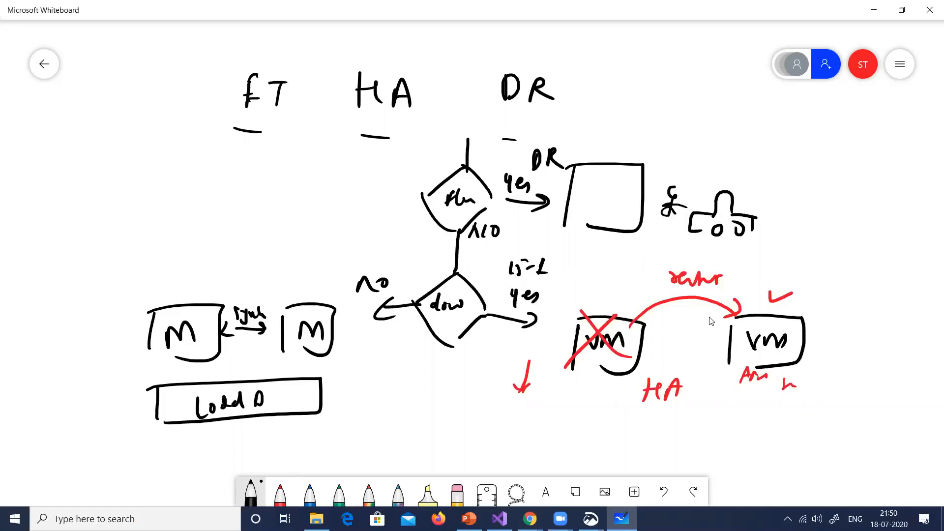
pyautogui.hotkey('ctrl', 'z')
pyautogui.hotkey('ctrl', 'z')
pyautogui.hotkey('ctrl', 'z')
pyautogui.hotkey('ctrl', 'z')
pyautogui.hotkey('ctrl', 'z')
pyautogui.hotkey('ctrl', 'z')
pyautogui.hotkey('ctrl', 'z')
pyautogui.hotkey('ctrl', 'z')
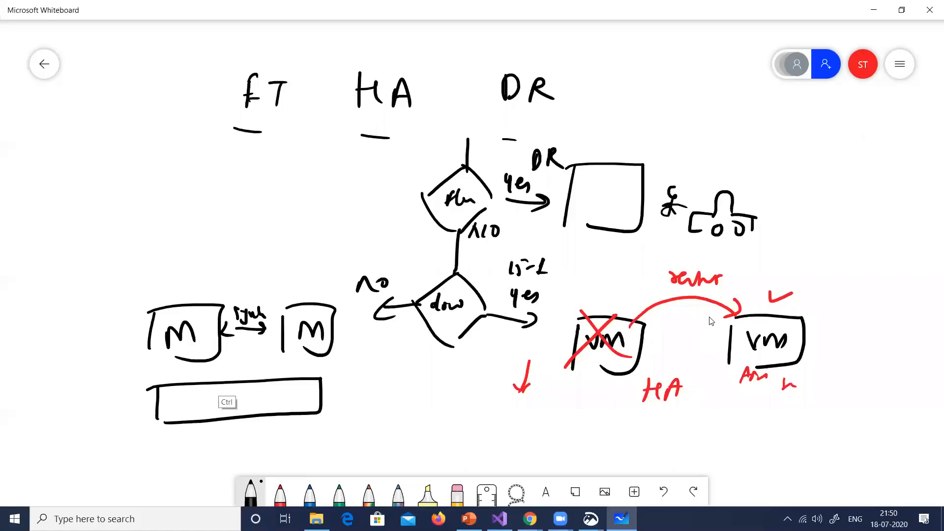
# Draw an open-switch connection in black beneath the two M boxes and cross out the first M box in red
pyautogui.moveTo(197, 362)
pyautogui.mouseDown()
pyautogui.moveTo(217, 398)
pyautogui.moveTo(261, 382)
pyautogui.moveTo(229, 396)
pyautogui.moveTo(249, 386)
pyautogui.mouseUp()
pyautogui.moveTo(261, 395)
pyautogui.mouseDown()
pyautogui.moveTo(280, 399)
pyautogui.moveTo(302, 355)
pyautogui.mouseUp()
pyautogui.click(280, 491)
pyautogui.moveTo(214, 305); pyautogui.dragTo(183, 357)
pyautogui.moveTo(174, 320); pyautogui.dragTo(223, 363)
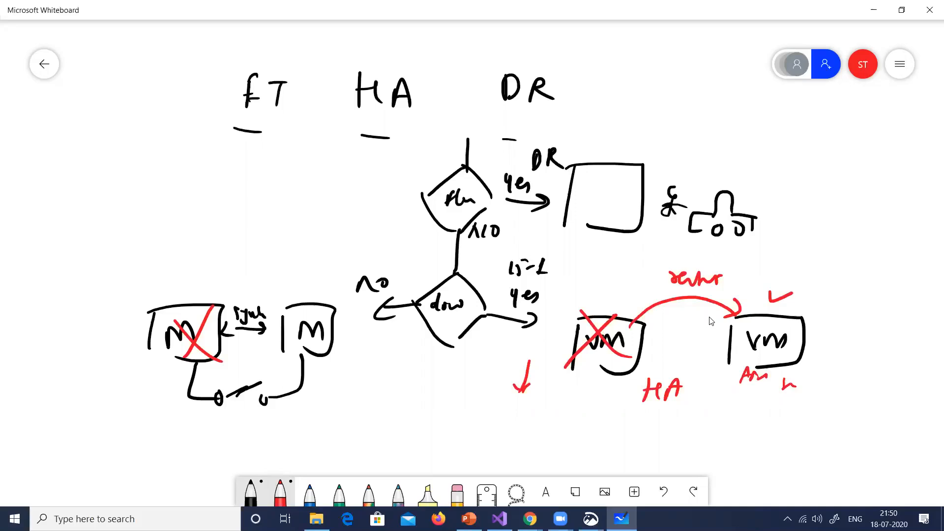
# Add a small red up arrow above each M box and a large up arrow labelled H between them
pyautogui.moveTo(196, 289); pyautogui.dragTo(196, 263)
pyautogui.moveTo(185, 275); pyautogui.dragTo(208, 270)
pyautogui.moveTo(297, 290); pyautogui.dragTo(293, 262)
pyautogui.moveTo(279, 273); pyautogui.dragTo(294, 265)
pyautogui.moveTo(242, 278)
pyautogui.mouseDown()
pyautogui.moveTo(244, 206)
pyautogui.moveTo(260, 228)
pyautogui.mouseUp()
pyautogui.moveTo(262, 228)
pyautogui.mouseDown()
pyautogui.moveTo(262, 249)
pyautogui.moveTo(275, 237)
pyautogui.mouseUp()
pyautogui.moveTo(275, 229); pyautogui.dragTo(276, 247)
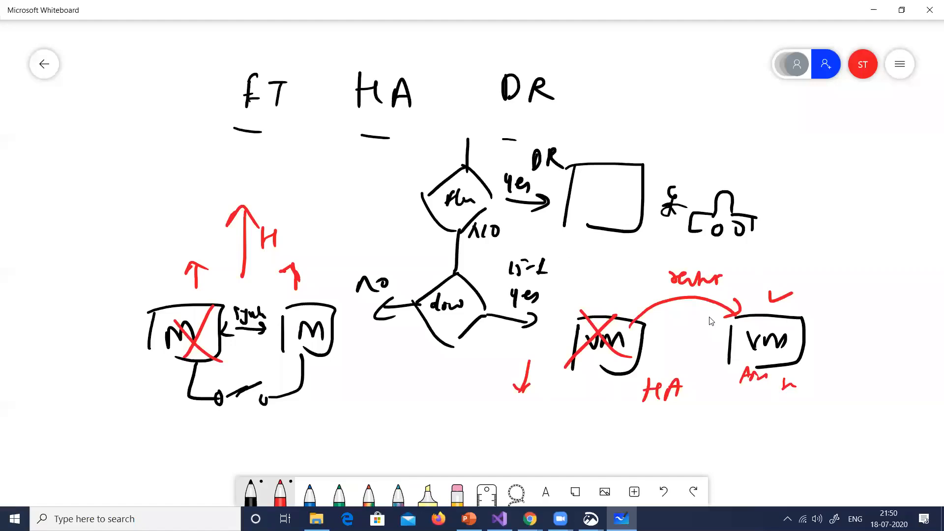
# Write 99.999% in red below the second M box
pyautogui.moveTo(322, 372); pyautogui.dragTo(318, 392)
pyautogui.moveTo(332, 372); pyautogui.dragTo(332, 392)
pyautogui.click(337, 382)
pyautogui.moveTo(349, 372); pyautogui.dragTo(345, 392)
pyautogui.moveTo(358, 372); pyautogui.dragTo(356, 391)
pyautogui.moveTo(370, 372); pyautogui.dragTo(365, 393)
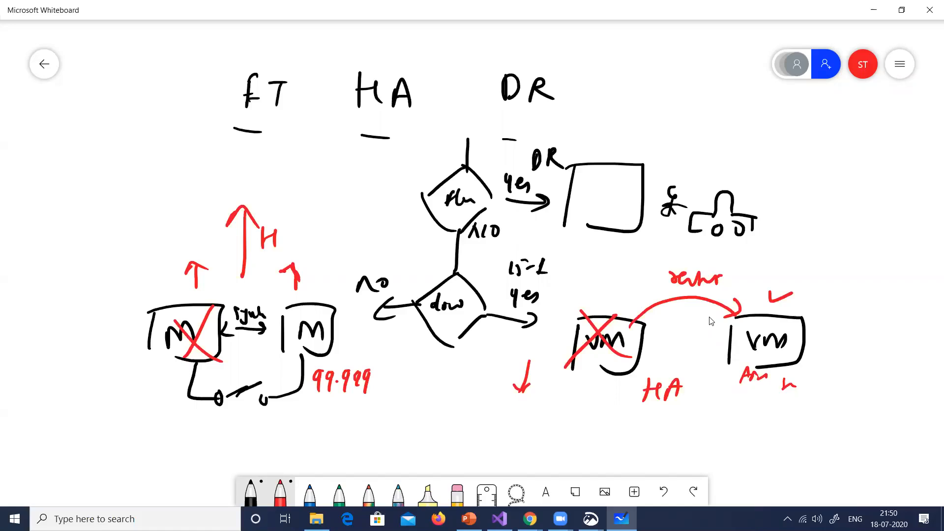
pyautogui.moveTo(391, 365); pyautogui.dragTo(385, 388)
# Write FT with a double underline above the second M box, and double-underline the DR and HA labels in the diagram
pyautogui.moveTo(322, 243)
pyautogui.mouseDown()
pyautogui.moveTo(317, 261)
pyautogui.moveTo(327, 240)
pyautogui.mouseUp()
pyautogui.moveTo(319, 256); pyautogui.dragTo(331, 253)
pyautogui.moveTo(334, 245)
pyautogui.mouseDown()
pyautogui.moveTo(348, 242)
pyautogui.moveTo(339, 265)
pyautogui.mouseUp()
pyautogui.moveTo(316, 279); pyautogui.dragTo(345, 275)
pyautogui.moveTo(535, 177); pyautogui.dragTo(560, 173)
pyautogui.moveTo(543, 187); pyautogui.dragTo(563, 183)
pyautogui.moveTo(645, 419); pyautogui.dragTo(667, 424)
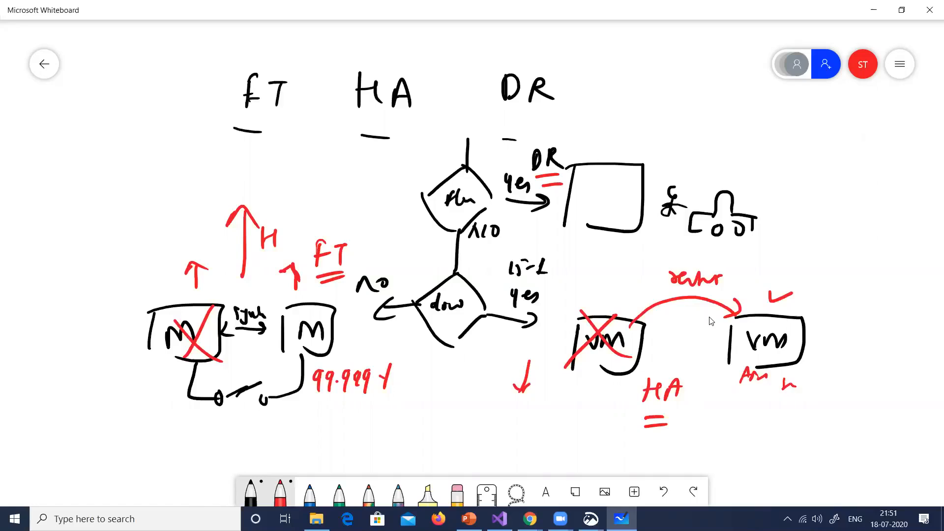
# Write two abbreviated red notes separated by commas beside the DR heading
pyautogui.moveTo(596, 121); pyautogui.dragTo(586, 139)
pyautogui.moveTo(615, 84)
pyautogui.mouseDown()
pyautogui.moveTo(604, 105)
pyautogui.moveTo(660, 91)
pyautogui.mouseUp()
pyautogui.moveTo(676, 98); pyautogui.dragTo(668, 120)
pyautogui.moveTo(695, 84)
pyautogui.mouseDown()
pyautogui.moveTo(689, 109)
pyautogui.moveTo(724, 94)
pyautogui.mouseUp()
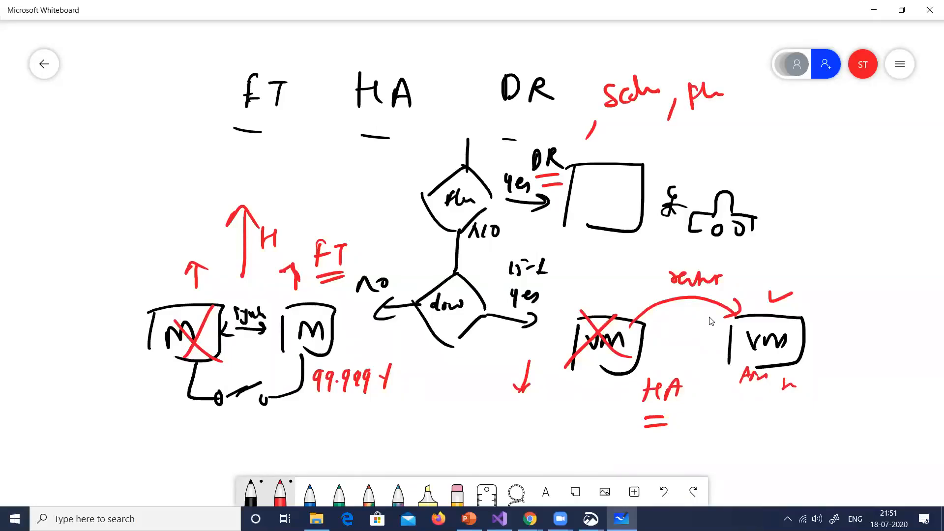
# Draw two red diagonal arrows pointing up and away above the stick figure and the car
pyautogui.moveTo(669, 172)
pyautogui.mouseDown()
pyautogui.moveTo(732, 123)
pyautogui.moveTo(729, 141)
pyautogui.mouseUp()
pyautogui.moveTo(712, 177); pyautogui.dragTo(753, 143)
pyautogui.moveTo(738, 145)
pyautogui.mouseDown()
pyautogui.moveTo(751, 161)
pyautogui.moveTo(712, 177)
pyautogui.mouseUp()
pyautogui.moveTo(712, 177); pyautogui.dragTo(733, 171)
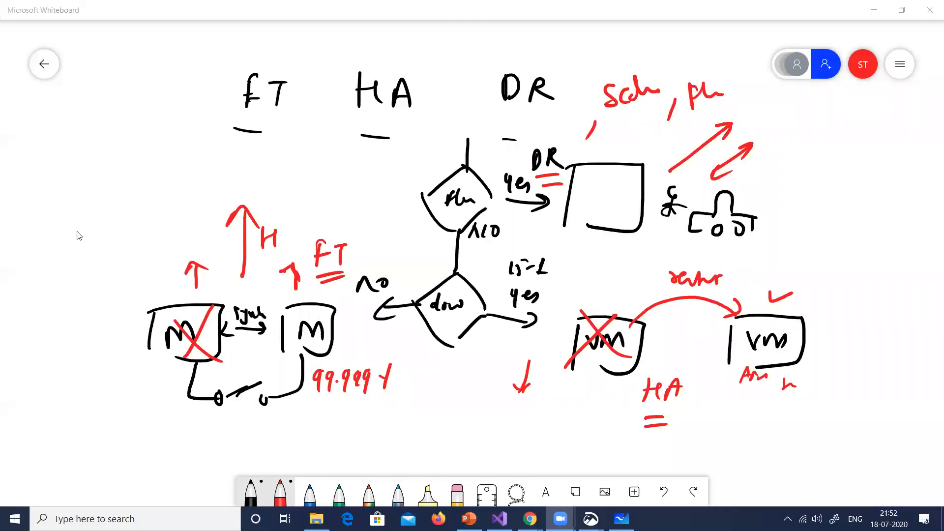
# Clear the whole whiteboard canvas
pyautogui.click(236, 183)
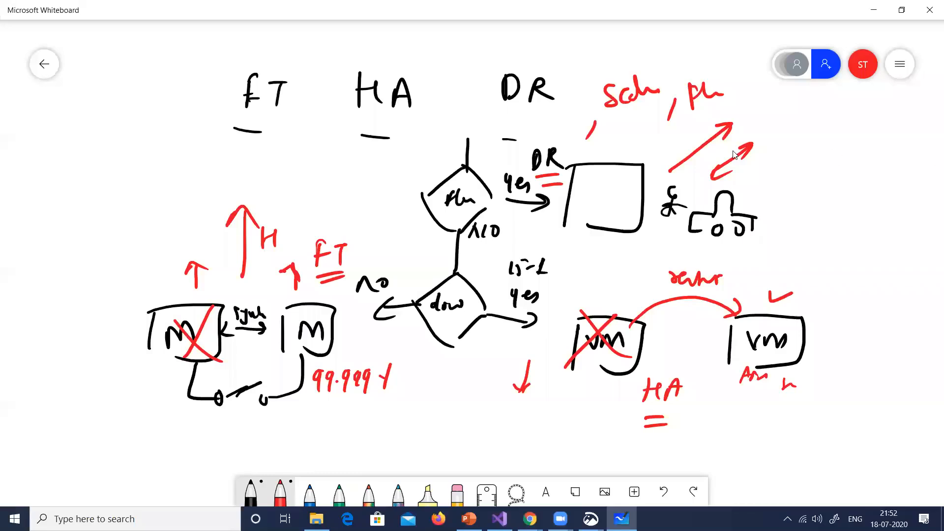
pyautogui.click(905, 72)
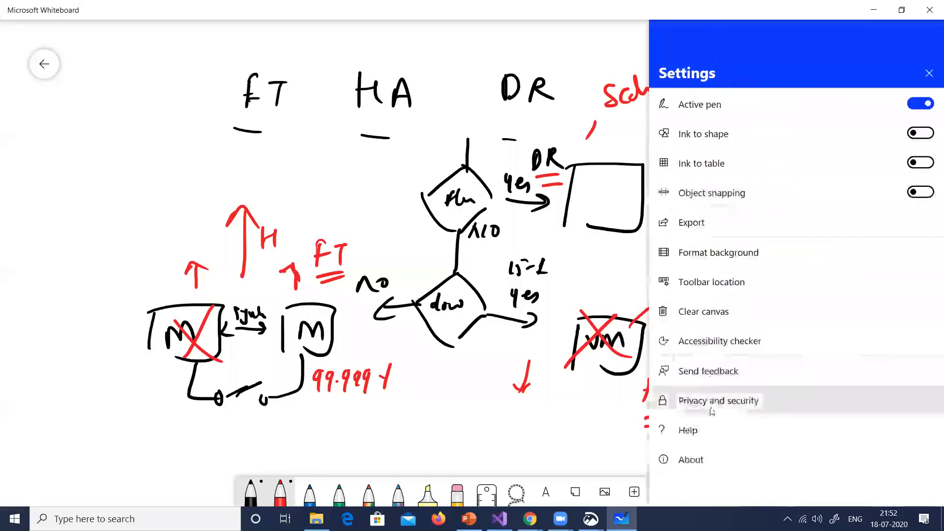
pyautogui.click(705, 311)
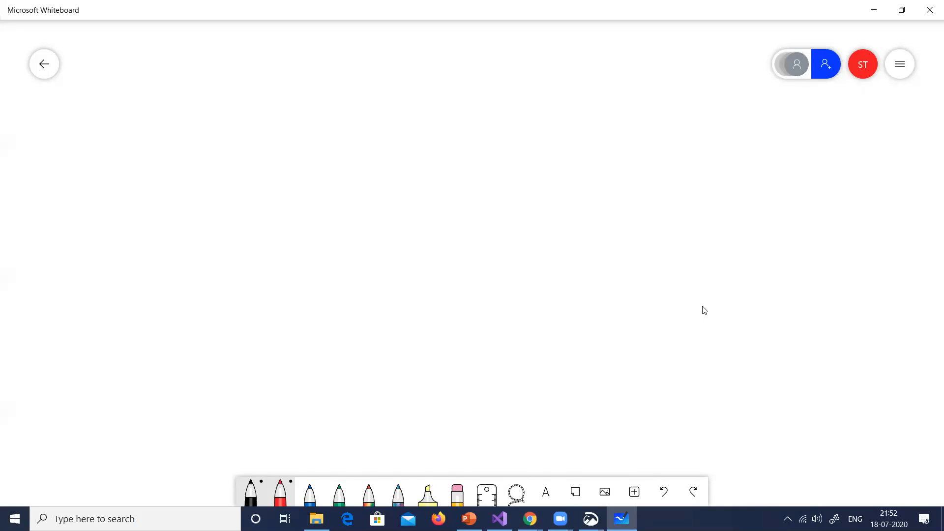
# Write AAD in red on the blank canvas and enclose it in a box
pyautogui.moveTo(611, 200); pyautogui.dragTo(627, 191)
pyautogui.moveTo(615, 189)
pyautogui.mouseDown()
pyautogui.moveTo(649, 187)
pyautogui.moveTo(659, 174)
pyautogui.mouseUp()
pyautogui.moveTo(661, 170); pyautogui.dragTo(648, 187)
pyautogui.moveTo(592, 163); pyautogui.dragTo(602, 224)
pyautogui.moveTo(585, 165)
pyautogui.mouseDown()
pyautogui.moveTo(692, 206)
pyautogui.moveTo(621, 221)
pyautogui.mouseUp()
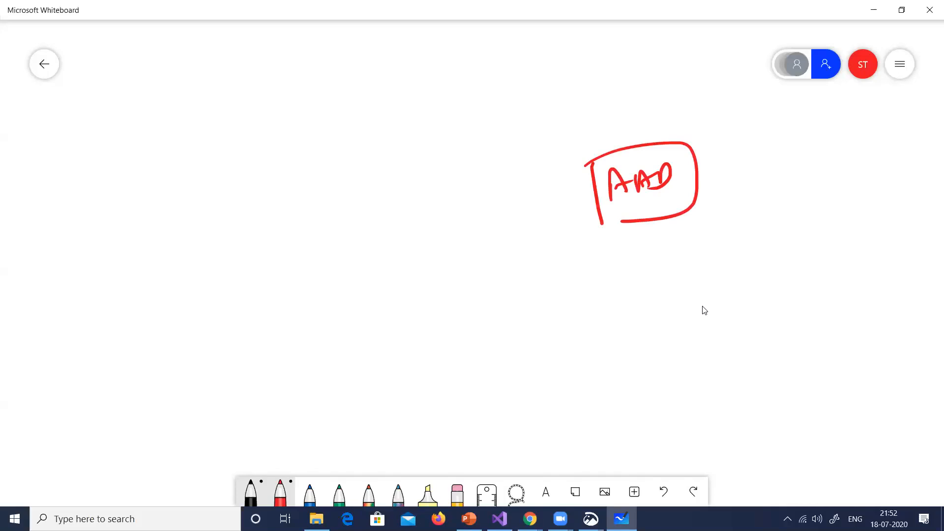
# Write the OAuth label beside the AAD box and enclose it in a larger red box
pyautogui.moveTo(386, 179)
pyautogui.mouseDown()
pyautogui.moveTo(419, 175)
pyautogui.moveTo(435, 191)
pyautogui.moveTo(449, 171)
pyautogui.mouseUp()
pyautogui.moveTo(445, 167); pyautogui.dragTo(445, 187)
pyautogui.moveTo(445, 173)
pyautogui.mouseDown()
pyautogui.moveTo(461, 189)
pyautogui.moveTo(479, 185)
pyautogui.mouseUp()
pyautogui.moveTo(480, 167)
pyautogui.mouseDown()
pyautogui.moveTo(480, 179)
pyautogui.moveTo(495, 183)
pyautogui.mouseUp()
pyautogui.moveTo(363, 168); pyautogui.dragTo(374, 237)
pyautogui.moveTo(359, 170)
pyautogui.mouseDown()
pyautogui.moveTo(498, 144)
pyautogui.moveTo(409, 244)
pyautogui.mouseUp()
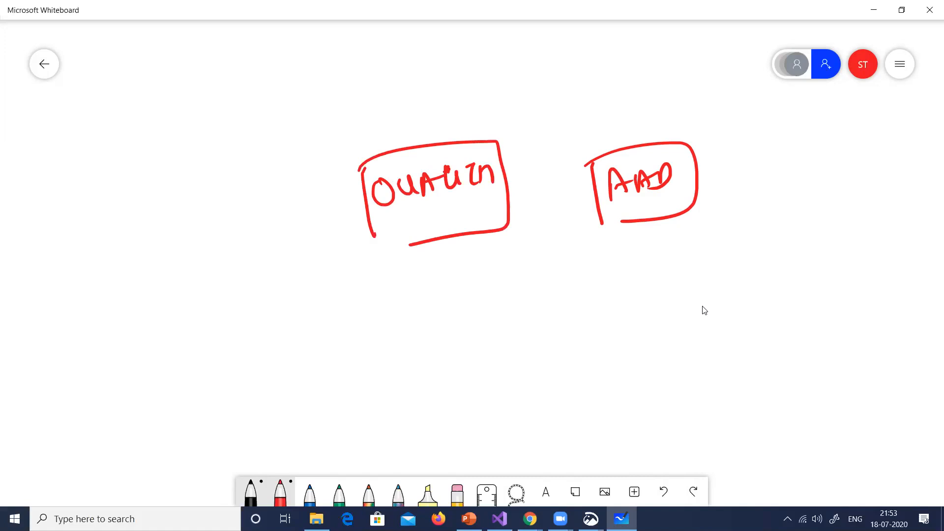
# Draw a line out from the OAuth box's left side and write OpenID inside a circle beyond it
pyautogui.moveTo(370, 202); pyautogui.dragTo(317, 214)
pyautogui.moveTo(200, 209); pyautogui.dragTo(218, 231)
pyautogui.moveTo(223, 216); pyautogui.dragTo(250, 214)
pyautogui.moveTo(245, 217)
pyautogui.mouseDown()
pyautogui.moveTo(265, 212)
pyautogui.moveTo(256, 215)
pyautogui.mouseUp()
pyautogui.moveTo(220, 174)
pyautogui.mouseDown()
pyautogui.moveTo(173, 237)
pyautogui.moveTo(227, 186)
pyautogui.mouseUp()
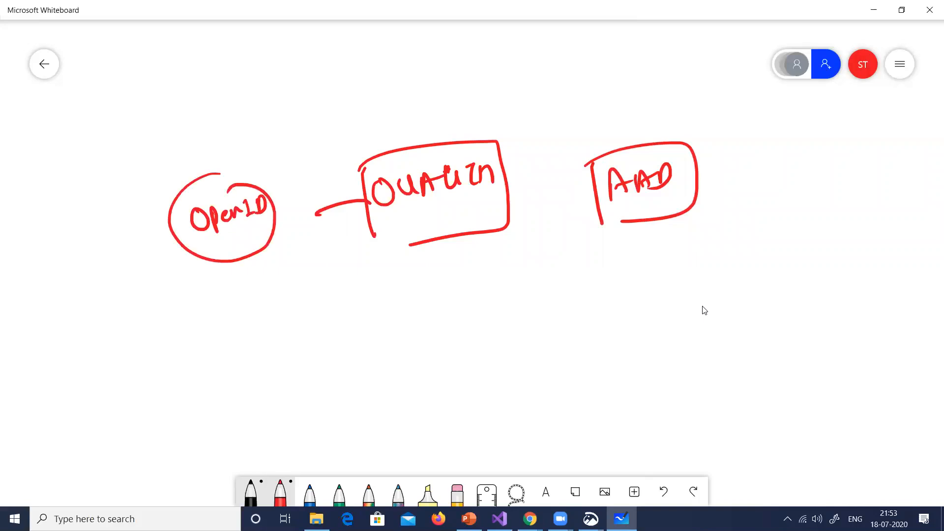
# Draw two small red boxes beneath the AAD box, labelled fb and qu
pyautogui.moveTo(486, 295); pyautogui.dragTo(492, 337)
pyautogui.moveTo(484, 292)
pyautogui.mouseDown()
pyautogui.moveTo(558, 325)
pyautogui.moveTo(512, 337)
pyautogui.mouseUp()
pyautogui.moveTo(503, 300)
pyautogui.mouseDown()
pyautogui.moveTo(505, 322)
pyautogui.moveTo(523, 309)
pyautogui.moveTo(520, 318)
pyautogui.mouseUp()
pyautogui.moveTo(643, 280); pyautogui.dragTo(648, 312)
pyautogui.moveTo(647, 271)
pyautogui.mouseDown()
pyautogui.moveTo(660, 266)
pyautogui.moveTo(670, 309)
pyautogui.moveTo(659, 291)
pyautogui.mouseUp()
pyautogui.moveTo(655, 296); pyautogui.dragTo(683, 286)
# Draw a stick figure with an up arrow under each small box, and link qu to fb with a ticked arrow
pyautogui.moveTo(531, 362)
pyautogui.mouseDown()
pyautogui.moveTo(538, 394)
pyautogui.moveTo(548, 380)
pyautogui.mouseUp()
pyautogui.moveTo(534, 385); pyautogui.dragTo(530, 393)
pyautogui.moveTo(537, 365)
pyautogui.mouseDown()
pyautogui.moveTo(541, 341)
pyautogui.moveTo(564, 351)
pyautogui.mouseUp()
pyautogui.moveTo(679, 343)
pyautogui.mouseDown()
pyautogui.moveTo(672, 376)
pyautogui.moveTo(686, 372)
pyautogui.mouseUp()
pyautogui.moveTo(668, 353)
pyautogui.mouseDown()
pyautogui.moveTo(686, 350)
pyautogui.moveTo(689, 359)
pyautogui.mouseUp()
pyautogui.moveTo(683, 335)
pyautogui.mouseDown()
pyautogui.moveTo(679, 323)
pyautogui.moveTo(689, 327)
pyautogui.moveTo(644, 290)
pyautogui.moveTo(545, 315)
pyautogui.mouseUp()
pyautogui.moveTo(550, 301)
pyautogui.mouseDown()
pyautogui.moveTo(539, 315)
pyautogui.moveTo(558, 317)
pyautogui.mouseUp()
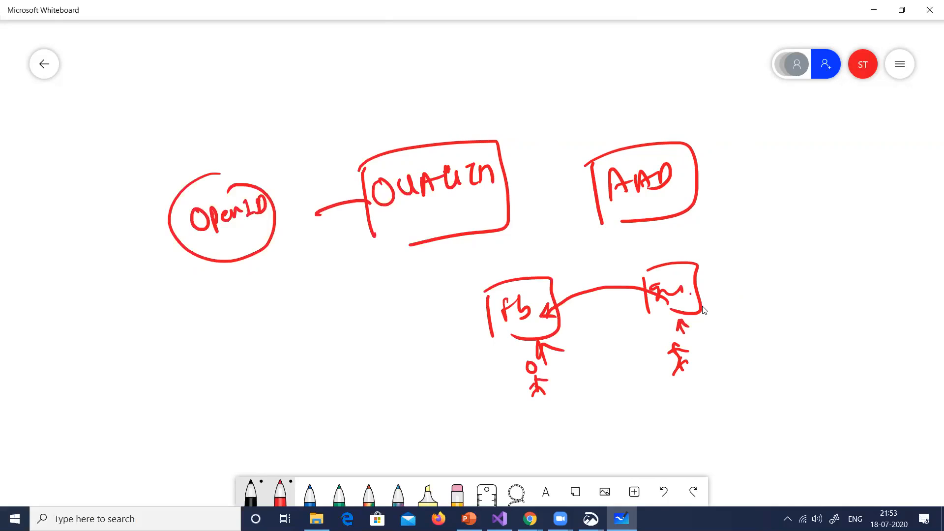
pyautogui.moveTo(608, 266)
pyautogui.mouseDown()
pyautogui.moveTo(610, 274)
pyautogui.moveTo(638, 264)
pyautogui.mouseUp()
# Redraw the lower edge of the OAuth box and sketch a stick figure below the OpenID circle
pyautogui.moveTo(378, 235); pyautogui.dragTo(445, 240)
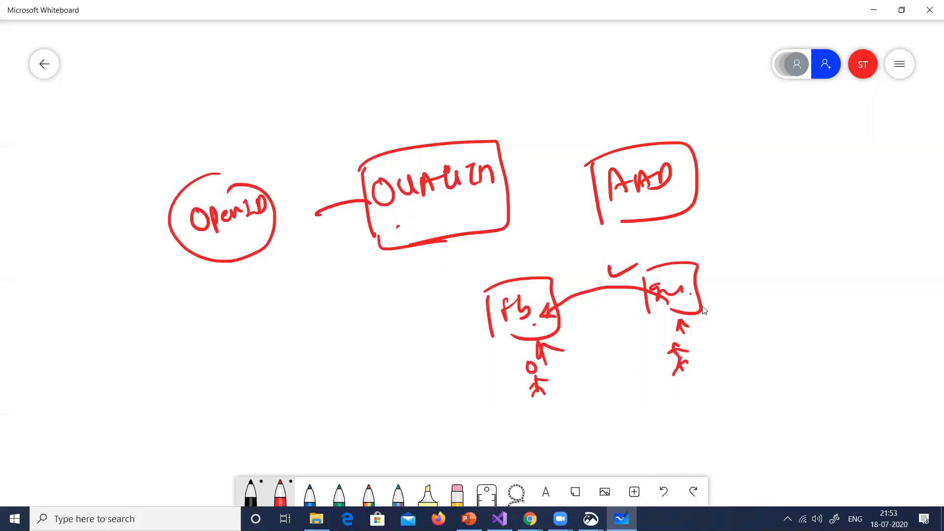
pyautogui.moveTo(277, 251); pyautogui.dragTo(279, 287)
pyautogui.moveTo(278, 269)
pyautogui.mouseDown()
pyautogui.moveTo(295, 272)
pyautogui.moveTo(304, 256)
pyautogui.mouseUp()
# Draw arrows from the OAuth box to the AAD box, to a new small labelled box above it, and up to a D
pyautogui.moveTo(522, 188)
pyautogui.mouseDown()
pyautogui.moveTo(579, 173)
pyautogui.moveTo(571, 186)
pyautogui.mouseUp()
pyautogui.moveTo(503, 153); pyautogui.dragTo(548, 114)
pyautogui.moveTo(531, 118); pyautogui.dragTo(546, 126)
pyautogui.moveTo(551, 83); pyautogui.dragTo(557, 128)
pyautogui.moveTo(550, 74)
pyautogui.mouseDown()
pyautogui.moveTo(620, 92)
pyautogui.moveTo(582, 118)
pyautogui.mouseUp()
pyautogui.moveTo(570, 98); pyautogui.dragTo(578, 88)
pyautogui.moveTo(586, 82)
pyautogui.mouseDown()
pyautogui.moveTo(586, 98)
pyautogui.moveTo(603, 91)
pyautogui.mouseUp()
pyautogui.moveTo(500, 155)
pyautogui.mouseDown()
pyautogui.moveTo(507, 73)
pyautogui.moveTo(509, 82)
pyautogui.mouseUp()
pyautogui.moveTo(502, 45)
pyautogui.mouseDown()
pyautogui.moveTo(515, 76)
pyautogui.moveTo(528, 63)
pyautogui.mouseUp()
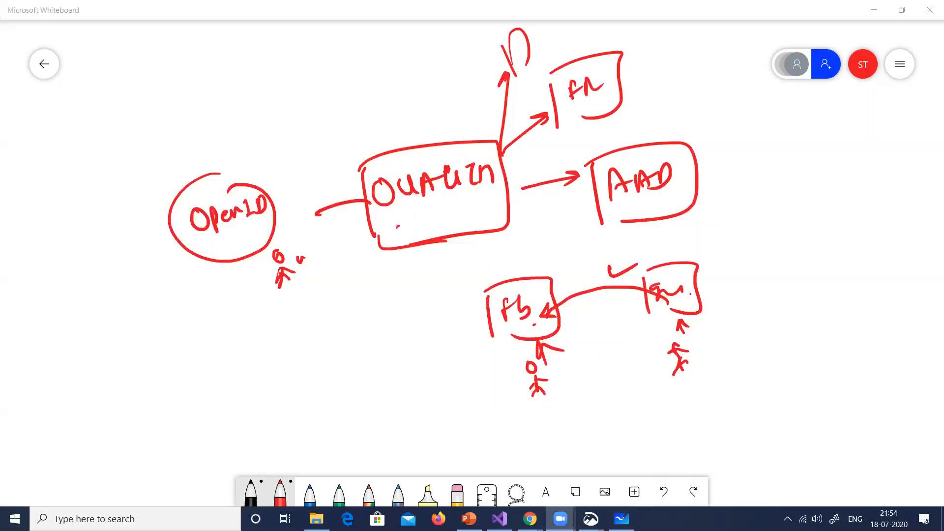
pyautogui.click(561, 519)
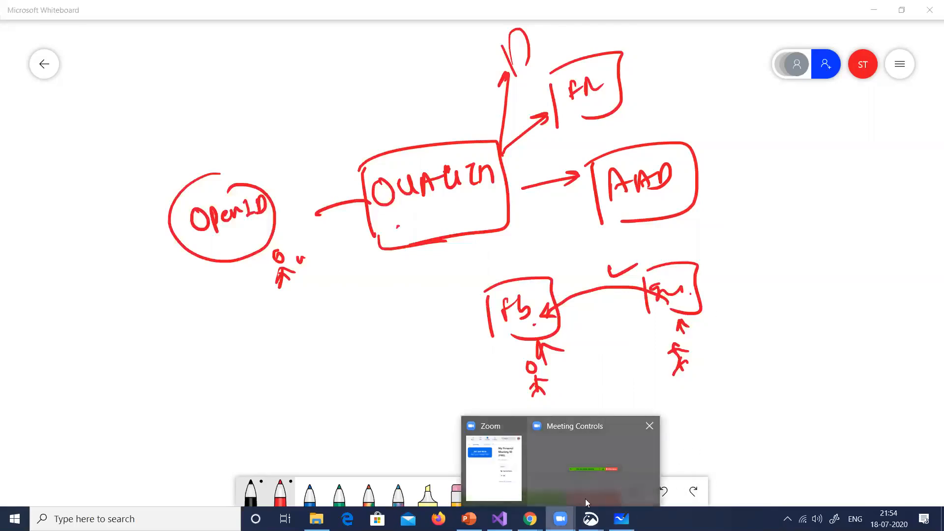
pyautogui.click(845, 427)
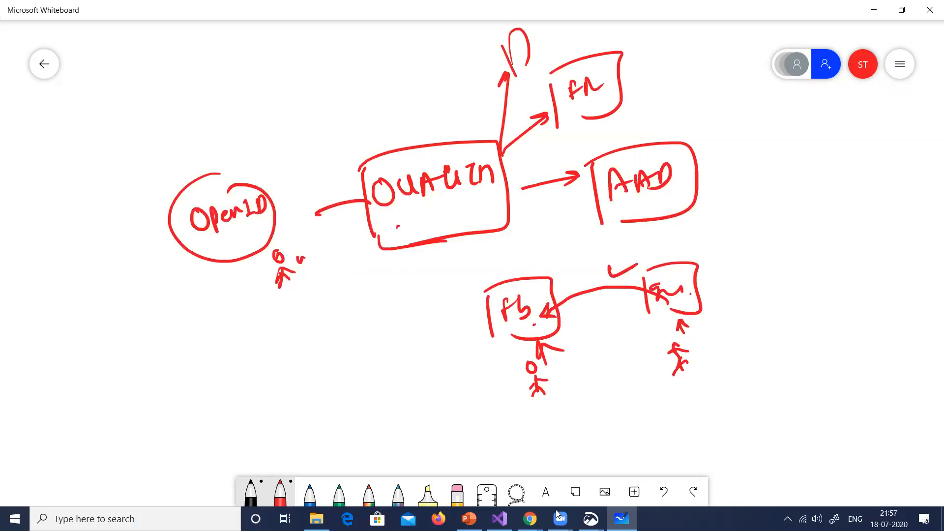
# Switch from the whiteboard to the Zoom meeting window
pyautogui.click(559, 517)
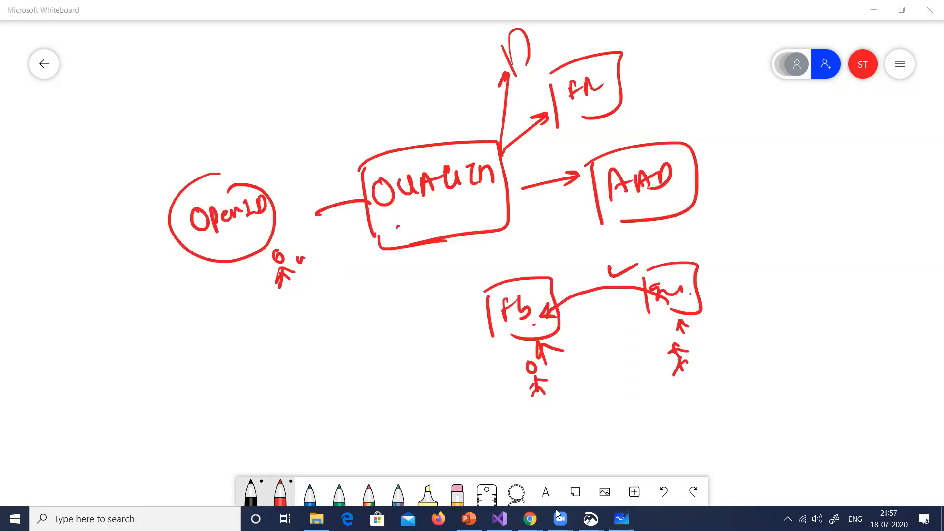